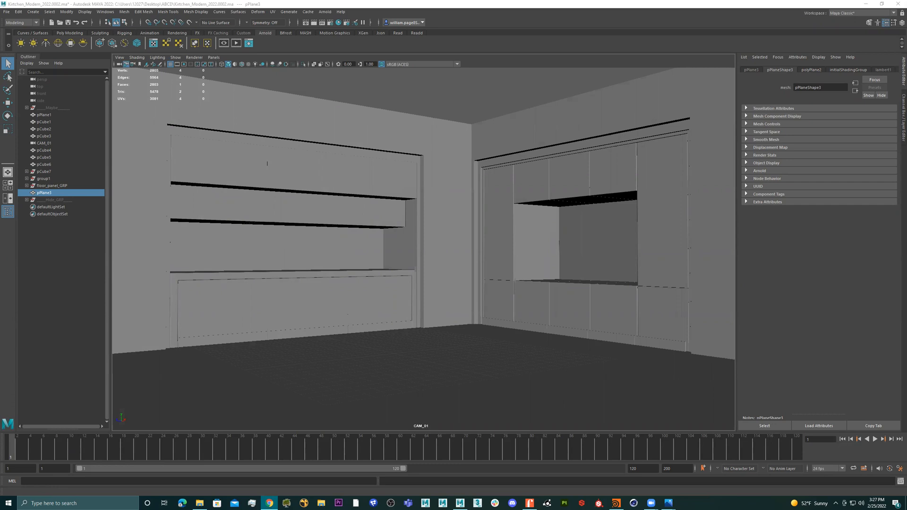
Step: Check the kitchen reference photo in Photos, and in Maya create a polygon cube on the floor scaled up uniformly to kitchen-island size
{"action": "key", "text": "alt+Tab"}
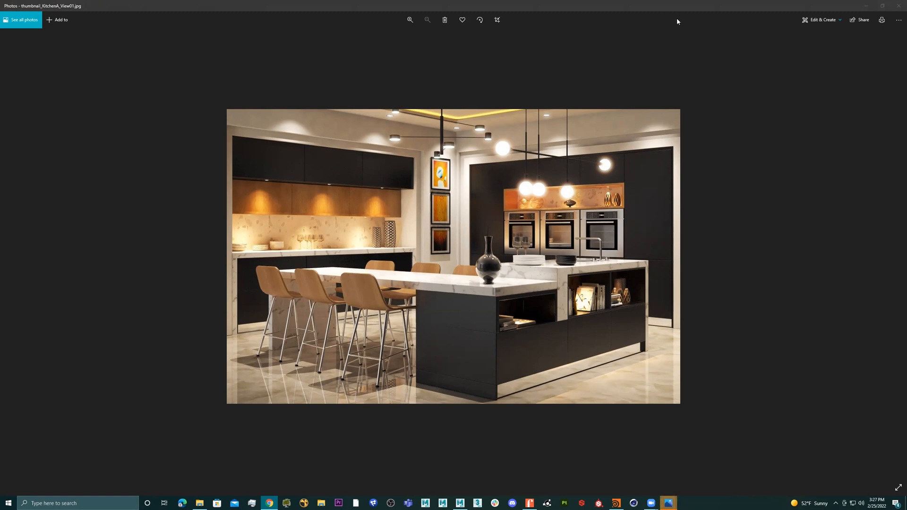
{"action": "left_click_drag", "start_coordinate": [679, 6], "coordinate": [678, 0]}
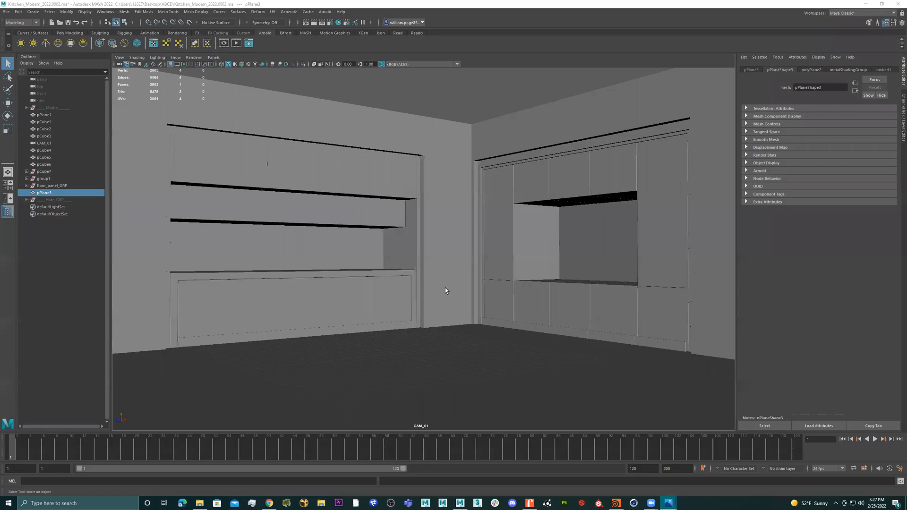
{"action": "left_click", "coordinate": [70, 33]}
{"action": "left_click", "coordinate": [34, 43]}
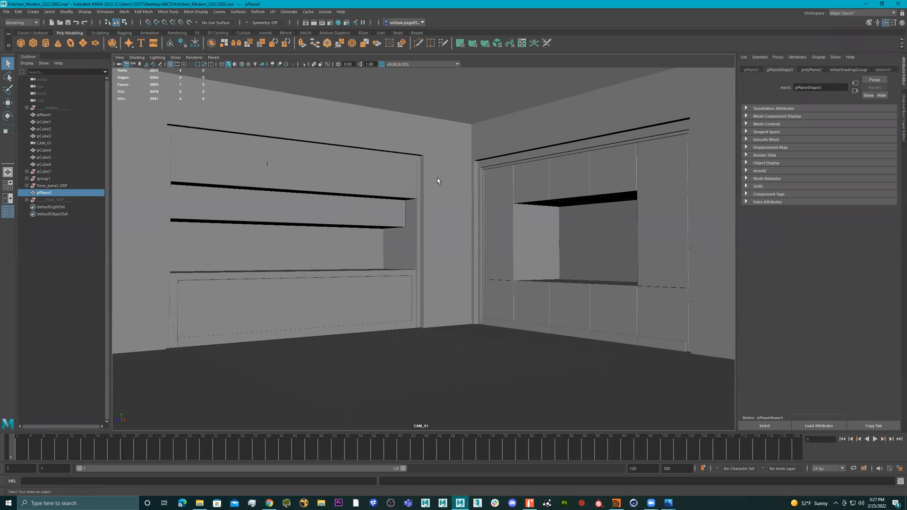
{"action": "key", "text": "r"}
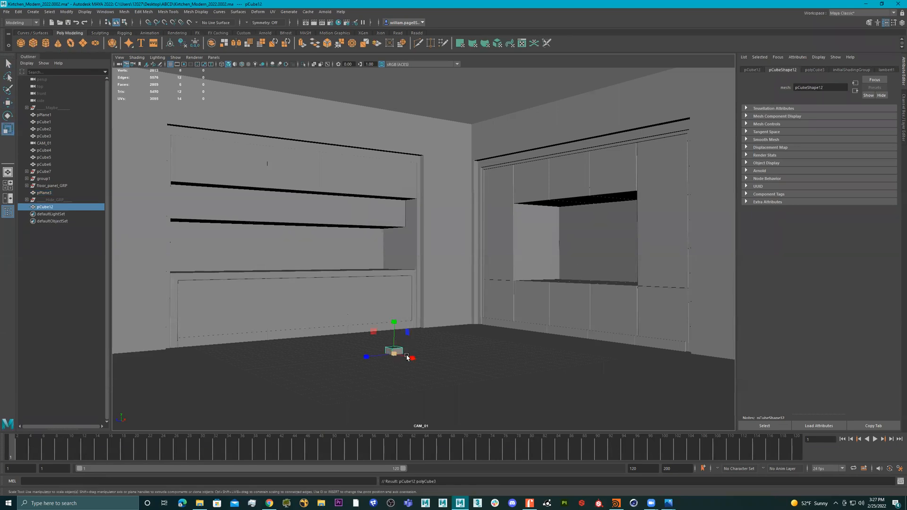
{"action": "left_click_drag", "start_coordinate": [393, 352], "coordinate": [458, 344]}
{"action": "key", "text": "e"}
{"action": "key", "text": "w"}
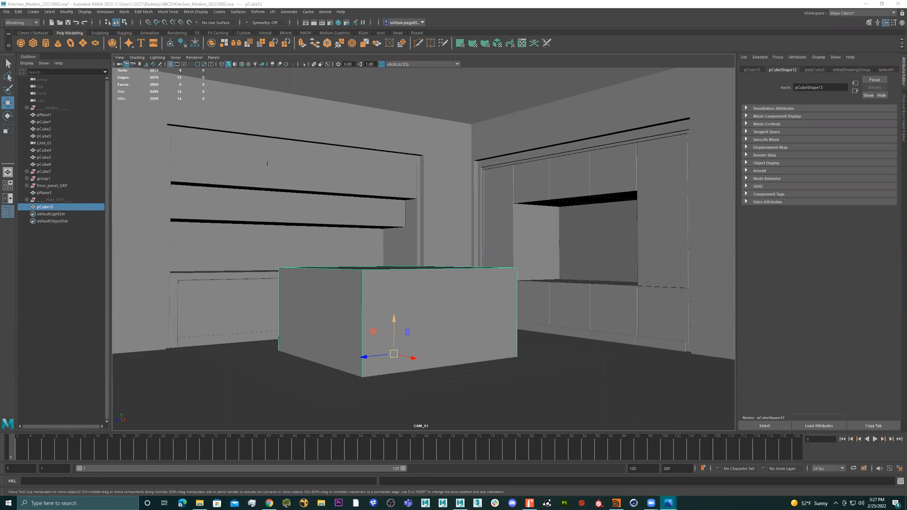
Step: Bring up the kitchen reference photo in Photos, zoom in and widen its window to study the island's shape and position
{"action": "left_click", "coordinate": [835, 503]}
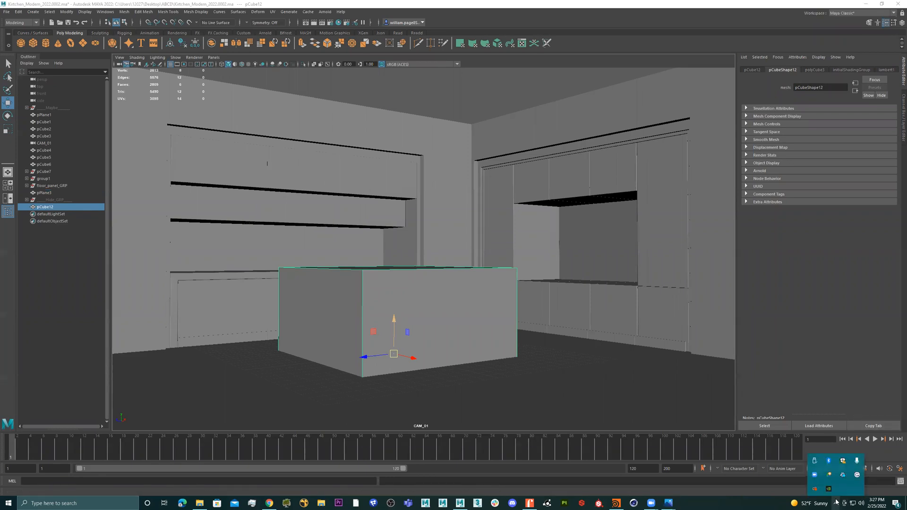
{"action": "left_click", "coordinate": [834, 503]}
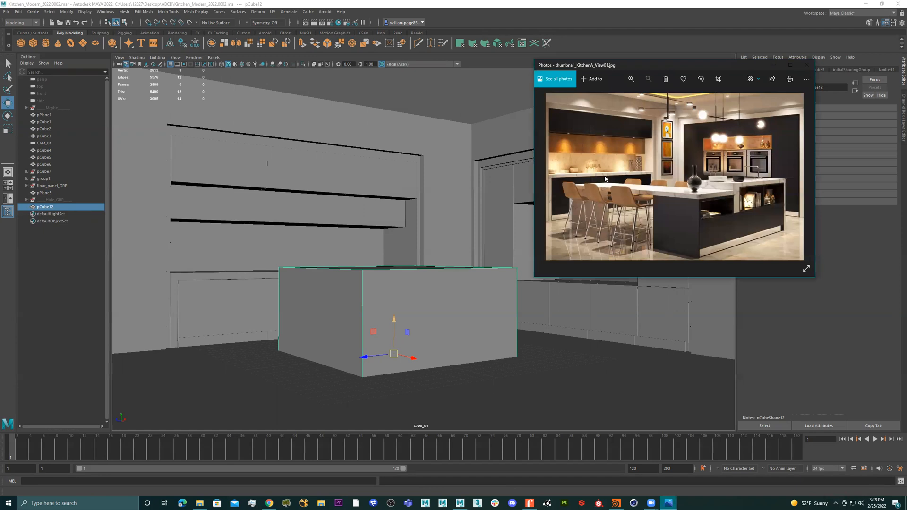
{"action": "scroll", "coordinate": [576, 183], "scroll_direction": "up", "scroll_amount": 2}
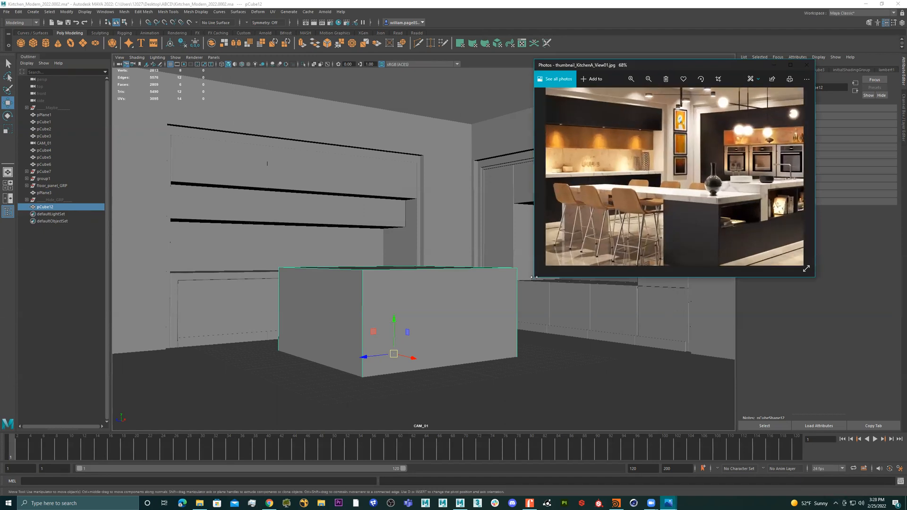
{"action": "left_click_drag", "start_coordinate": [534, 277], "coordinate": [441, 277]}
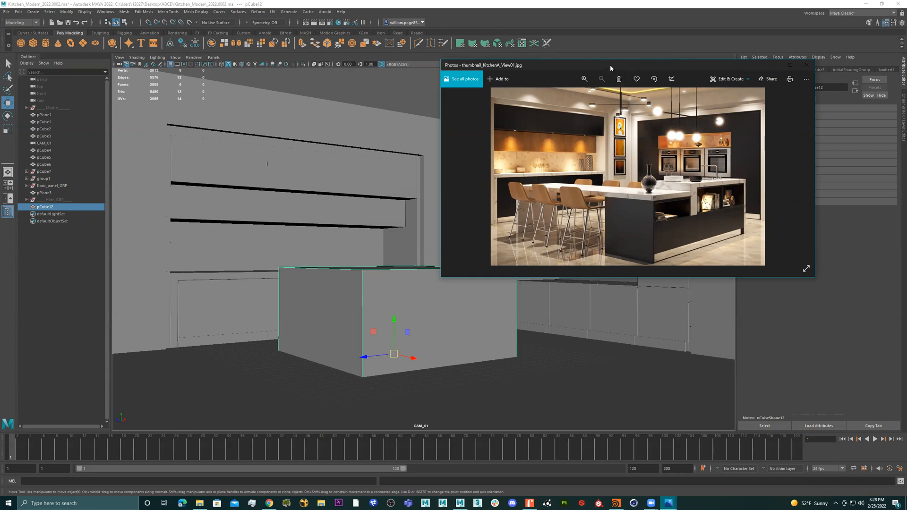
{"action": "left_click", "coordinate": [773, 66]}
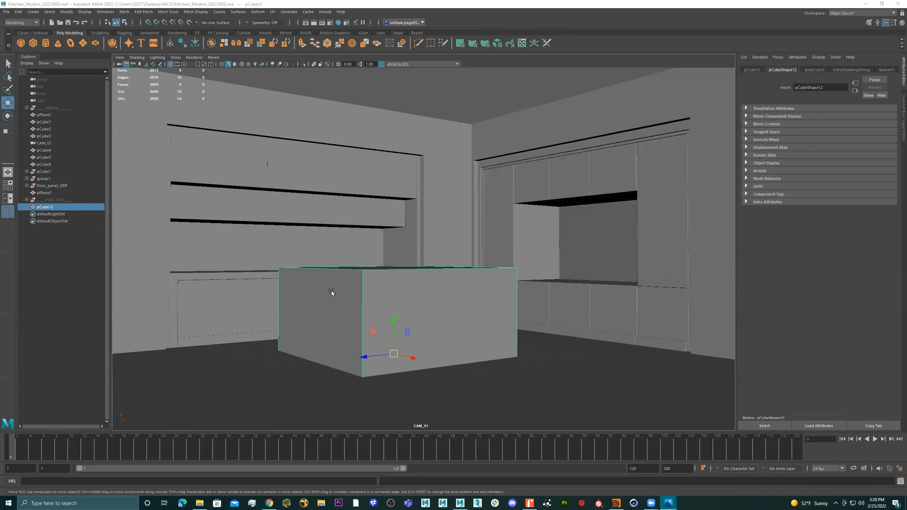
Step: Lower the block and slide it along Z, and narrow it by moving its far-side face inward along Z
{"action": "left_click_drag", "start_coordinate": [397, 323], "coordinate": [395, 351]}
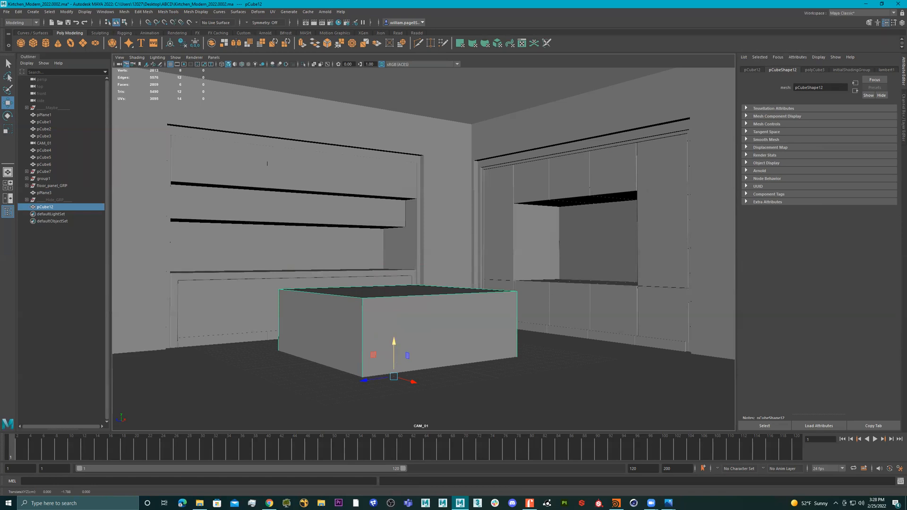
{"action": "left_click_drag", "start_coordinate": [374, 381], "coordinate": [320, 387]}
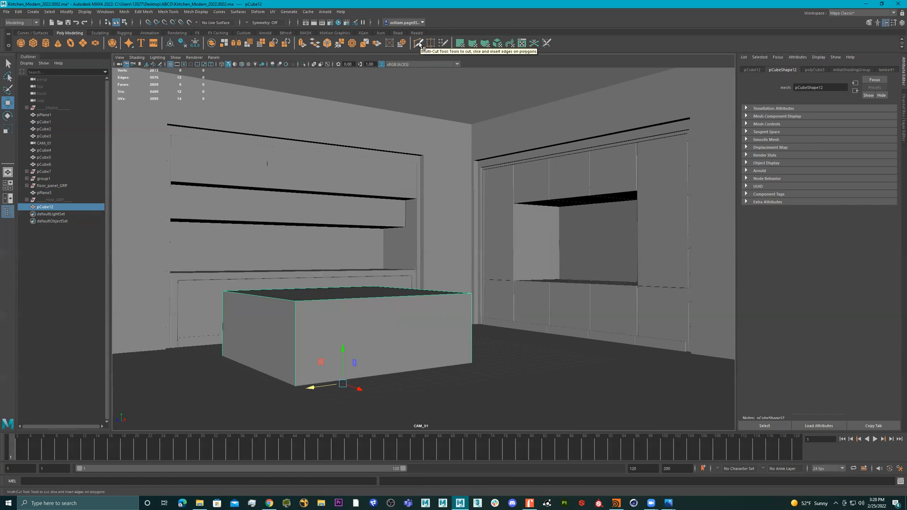
{"action": "key", "text": "4"}
{"action": "right_click", "coordinate": [391, 302]}
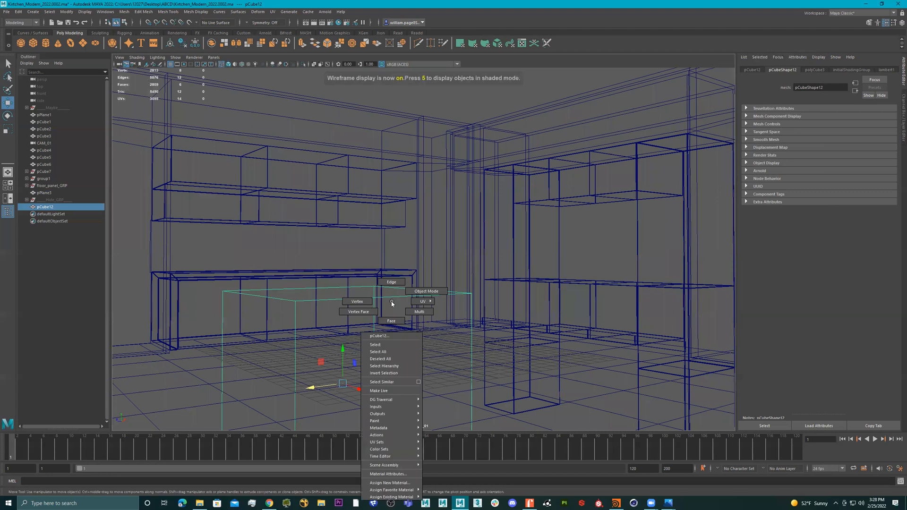
{"action": "left_click", "coordinate": [402, 324]}
{"action": "left_click_drag", "start_coordinate": [545, 250], "coordinate": [399, 364]}
{"action": "left_click_drag", "start_coordinate": [247, 255], "coordinate": [325, 357], "text": "ctrl"}
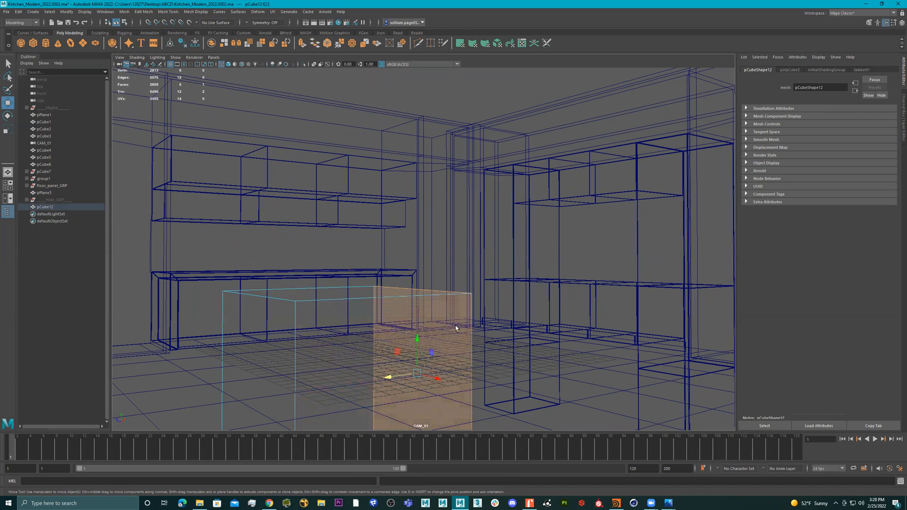
{"action": "mouse_move", "coordinate": [390, 376]}
{"action": "left_mouse_down"}
{"action": "mouse_move", "coordinate": [344, 385]}
{"action": "mouse_move", "coordinate": [419, 373]}
{"action": "mouse_move", "coordinate": [315, 386]}
{"action": "left_mouse_up"}
{"action": "key", "text": "5"}
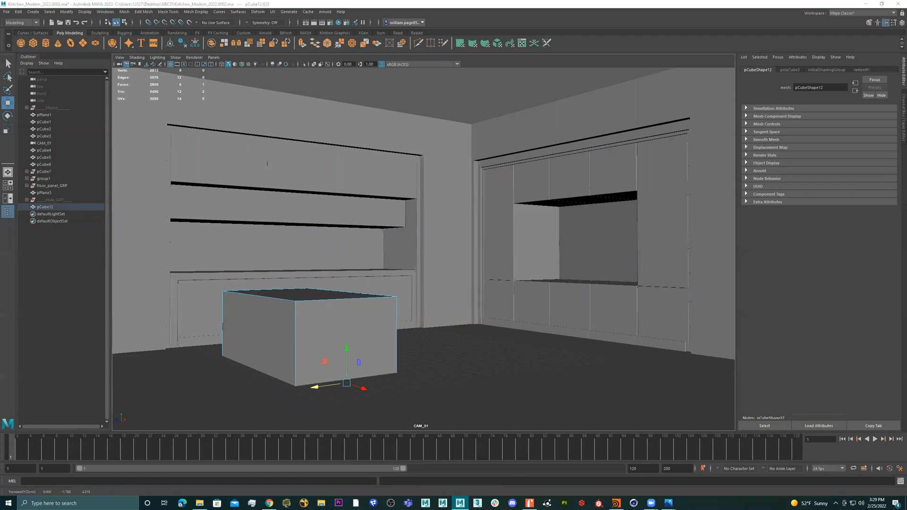
{"action": "left_click_drag", "start_coordinate": [320, 387], "coordinate": [300, 389]}
Step: Lengthen the block by pulling its front end face out toward the camera along X, and show the camera's resolution gate
{"action": "left_click", "coordinate": [337, 325]}
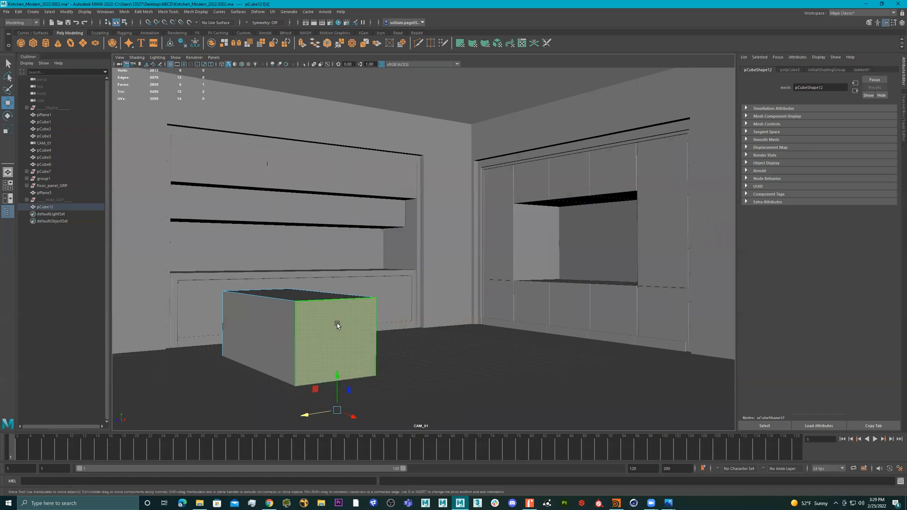
{"action": "left_click_drag", "start_coordinate": [352, 416], "coordinate": [425, 448]}
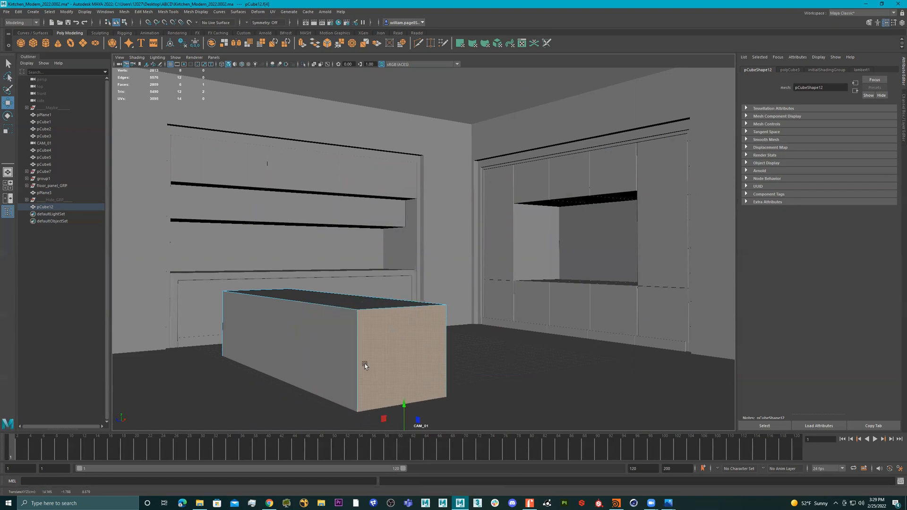
{"action": "left_click", "coordinate": [184, 65]}
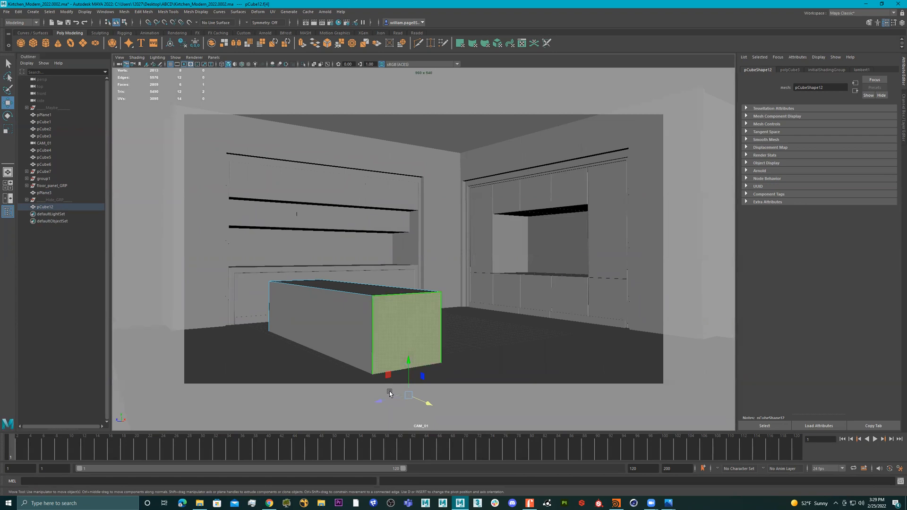
Step: Scale the whole block slightly narrower along Z and reposition it along Z within the camera frame
{"action": "right_click", "coordinate": [356, 303]}
{"action": "right_click_drag", "start_coordinate": [356, 304], "coordinate": [390, 292]}
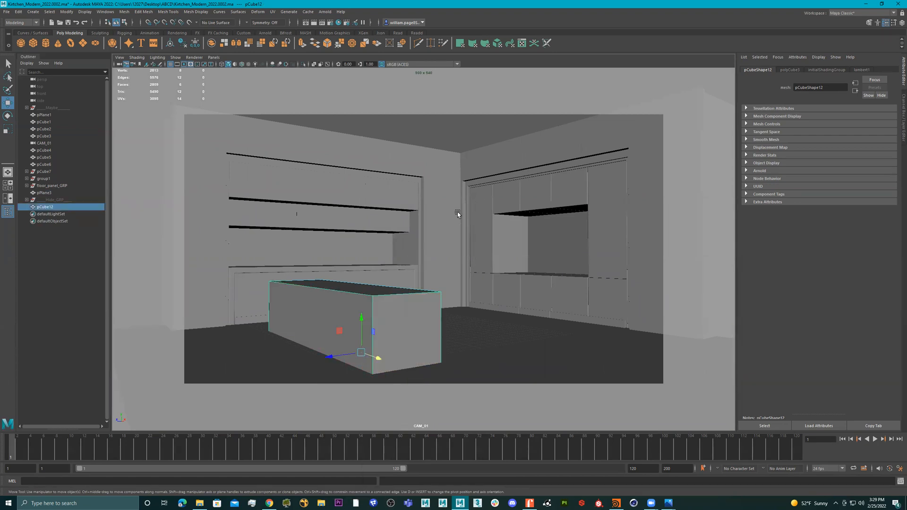
{"action": "key", "text": "r"}
{"action": "left_click_drag", "start_coordinate": [341, 356], "coordinate": [341, 358]}
{"action": "key", "text": "w"}
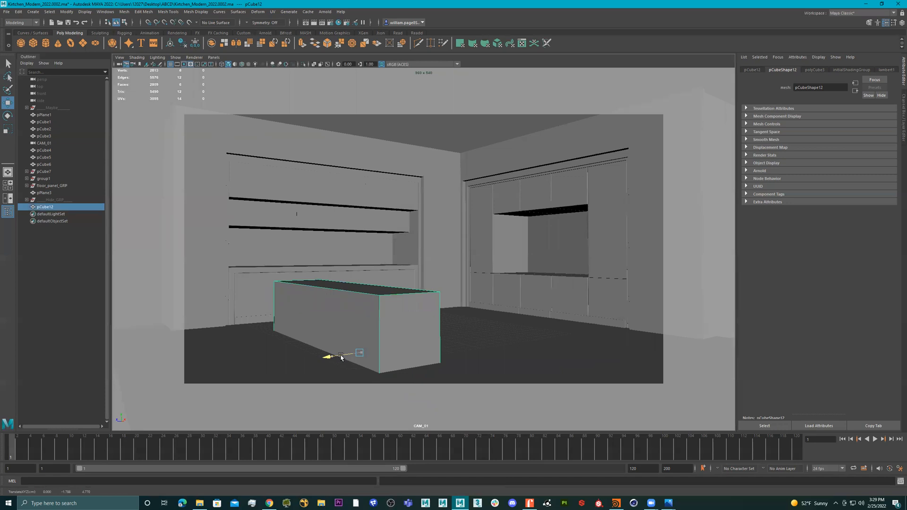
{"action": "left_click_drag", "start_coordinate": [340, 355], "coordinate": [344, 356]}
Step: Extend the block's front end face toward the camera along X and nudge the whole block along Z to match the reference framing
{"action": "mouse_move", "coordinate": [412, 326]}
{"action": "right_mouse_down"}
{"action": "mouse_move", "coordinate": [413, 343]}
{"action": "mouse_move", "coordinate": [414, 328]}
{"action": "right_mouse_up"}
{"action": "left_click", "coordinate": [411, 334]}
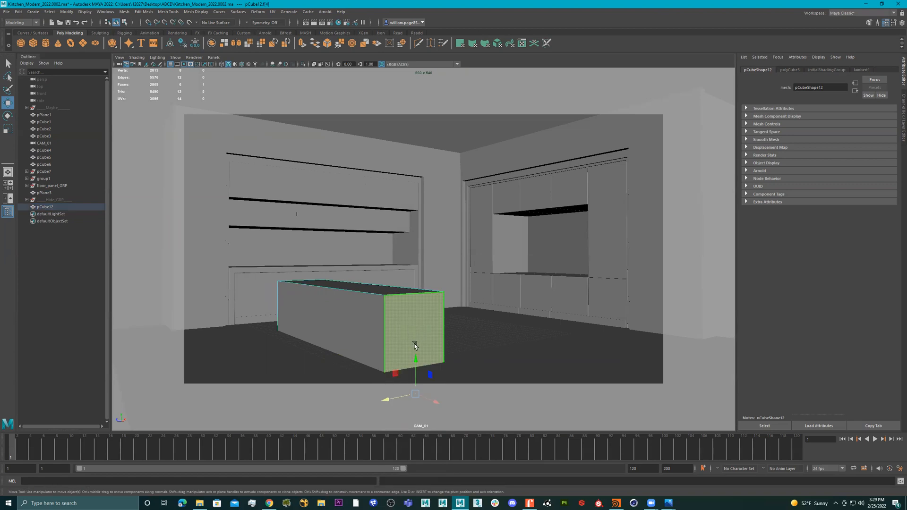
{"action": "left_click_drag", "start_coordinate": [427, 403], "coordinate": [439, 401]}
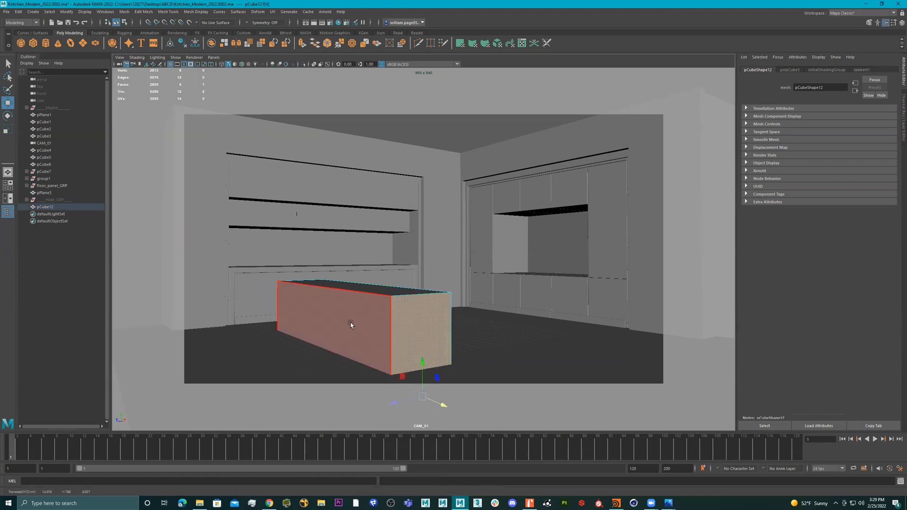
{"action": "right_click_drag", "start_coordinate": [387, 306], "coordinate": [386, 284]}
{"action": "left_click_drag", "start_coordinate": [339, 358], "coordinate": [330, 357]}
{"action": "right_click_drag", "start_coordinate": [411, 314], "coordinate": [417, 325]}
{"action": "mouse_move", "coordinate": [433, 408]}
{"action": "left_mouse_down"}
{"action": "mouse_move", "coordinate": [458, 421]}
{"action": "mouse_move", "coordinate": [440, 407]}
{"action": "left_mouse_up"}
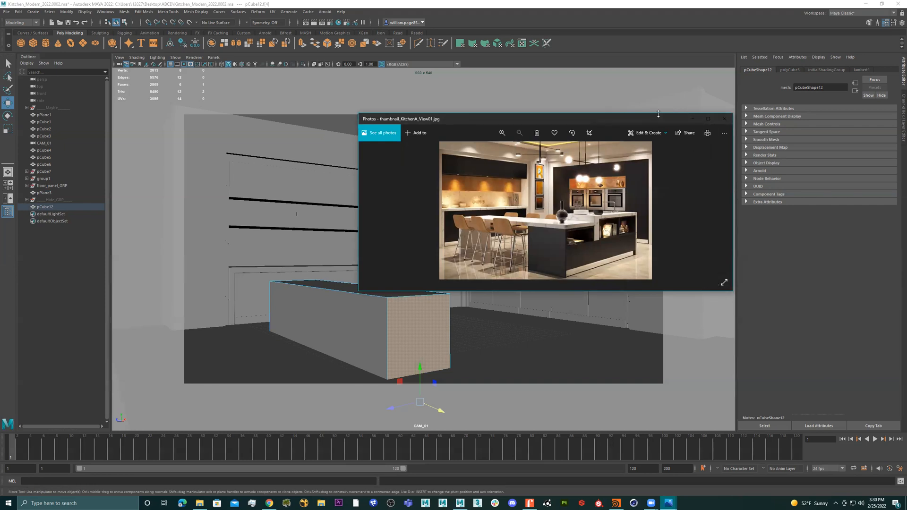
Step: Compare the block with the reference photo in Photos, and use Multi-Cut to insert a crosswise edge loop about a quarter of its length from the front end
{"action": "mouse_move", "coordinate": [658, 114]}
{"action": "left_mouse_down"}
{"action": "mouse_move", "coordinate": [609, 51]}
{"action": "mouse_move", "coordinate": [667, 101]}
{"action": "left_mouse_up"}
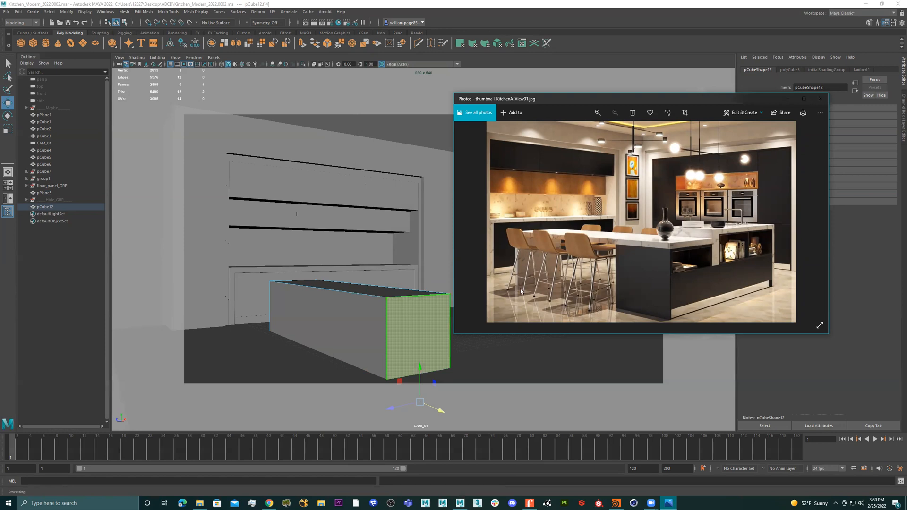
{"action": "left_click_drag", "start_coordinate": [560, 100], "coordinate": [906, 101]}
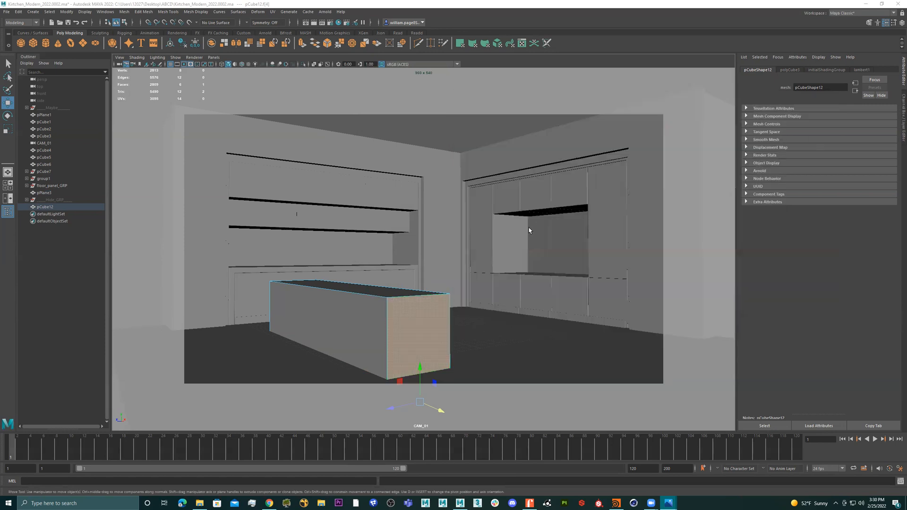
{"action": "left_click", "coordinate": [418, 43]}
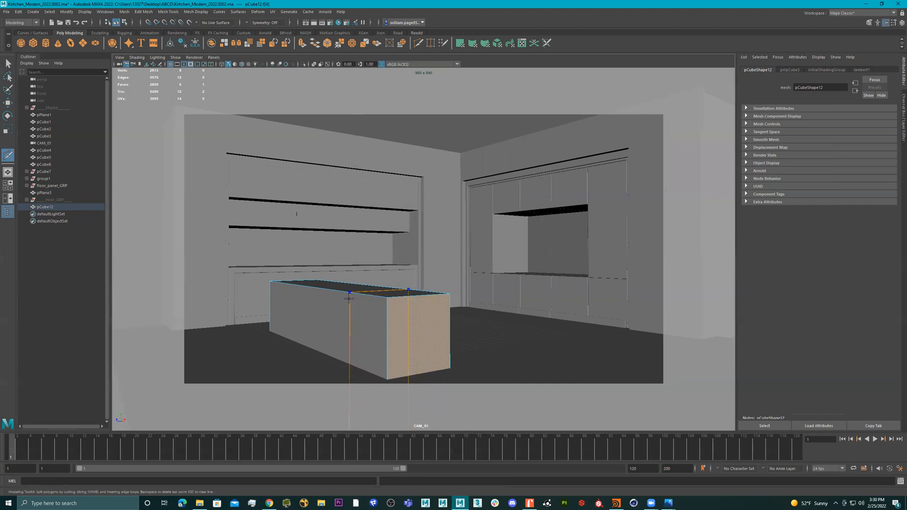
{"action": "left_click", "coordinate": [349, 298], "text": "ctrl"}
{"action": "key", "text": "q"}
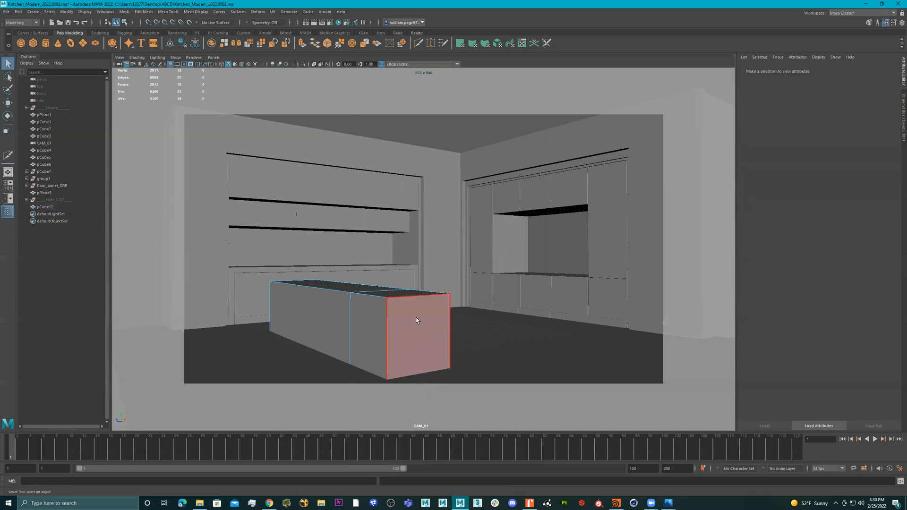
Step: Use Multi-Cut to insert a horizontal edge loop just below the block's top and a crosswise edge loop close to its far end
{"action": "left_click", "coordinate": [416, 320]}
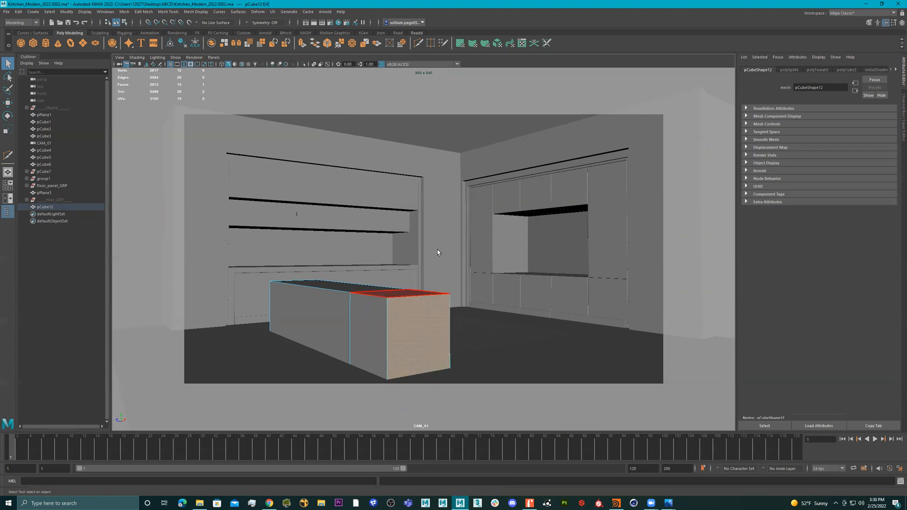
{"action": "left_click", "coordinate": [420, 43]}
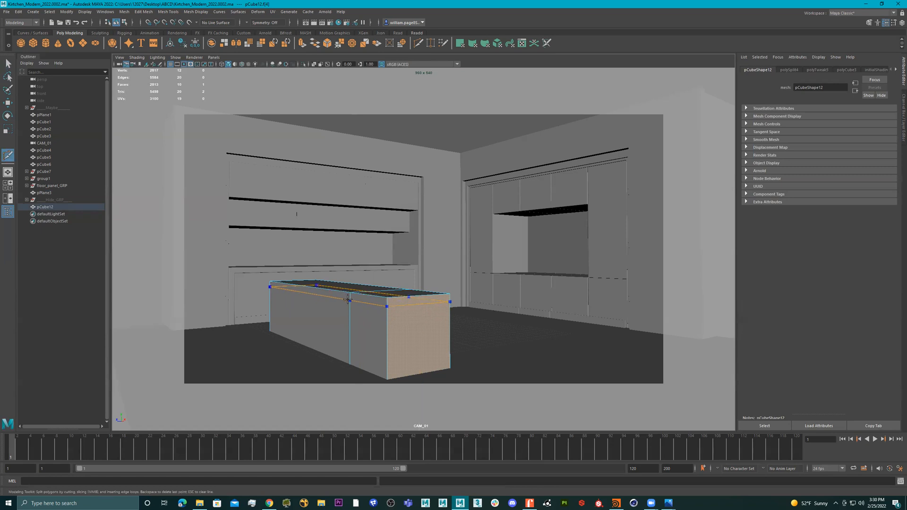
{"action": "left_click", "coordinate": [348, 300], "text": "ctrl"}
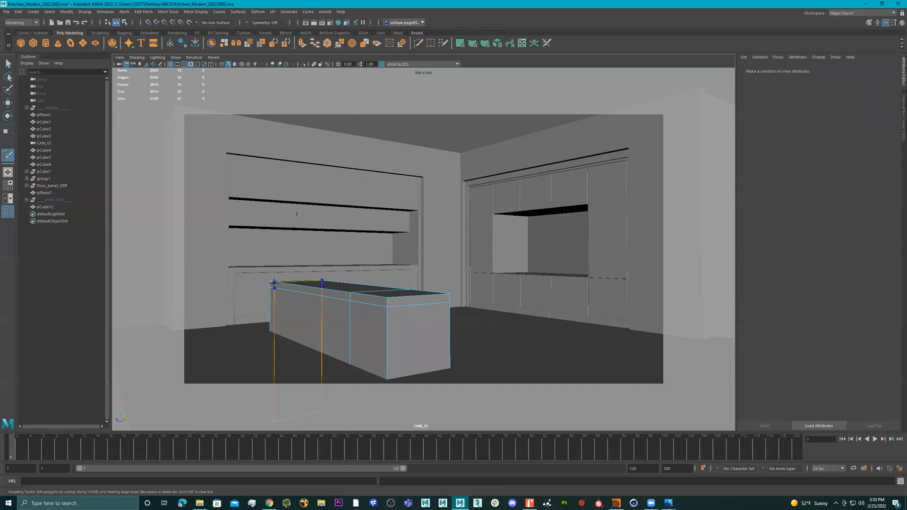
{"action": "left_click", "coordinate": [273, 282], "text": "ctrl"}
{"action": "key", "text": "q"}
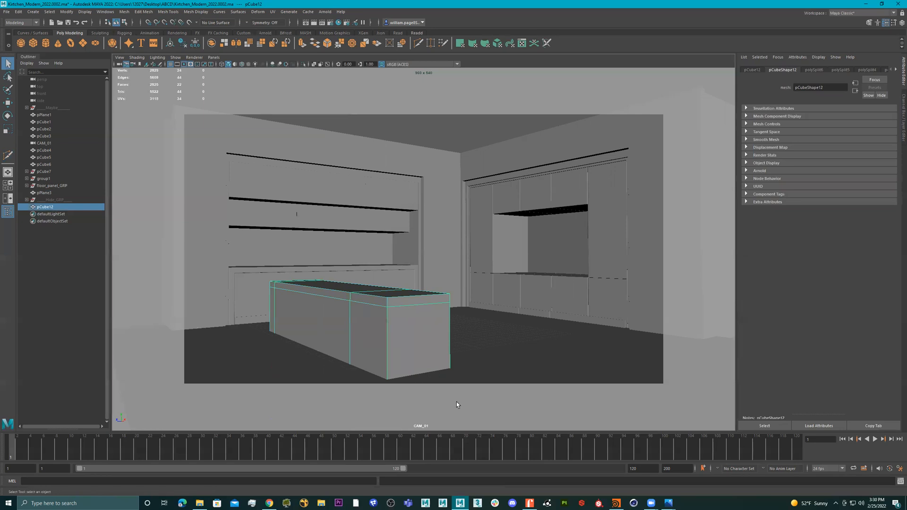
Step: In the perspective view, select all of the block's bottom vertices and raise them to floor level
{"action": "left_click", "coordinate": [218, 57]}
{"action": "mouse_move", "coordinate": [232, 62]}
{"action": "left_click", "coordinate": [297, 65]}
{"action": "left_click_drag", "start_coordinate": [302, 255], "coordinate": [423, 245], "text": "alt"}
{"action": "right_click_drag", "start_coordinate": [423, 245], "coordinate": [367, 242]}
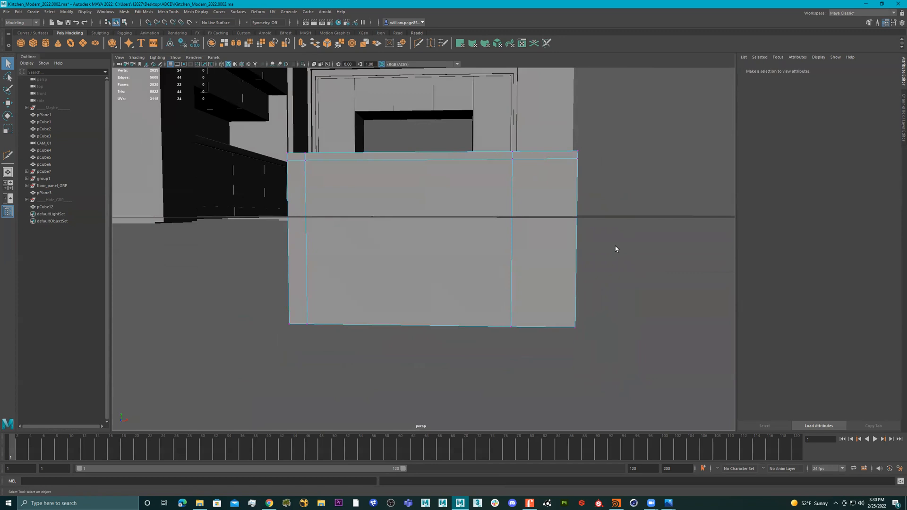
{"action": "key", "text": "4"}
{"action": "left_click_drag", "start_coordinate": [656, 251], "coordinate": [242, 351]}
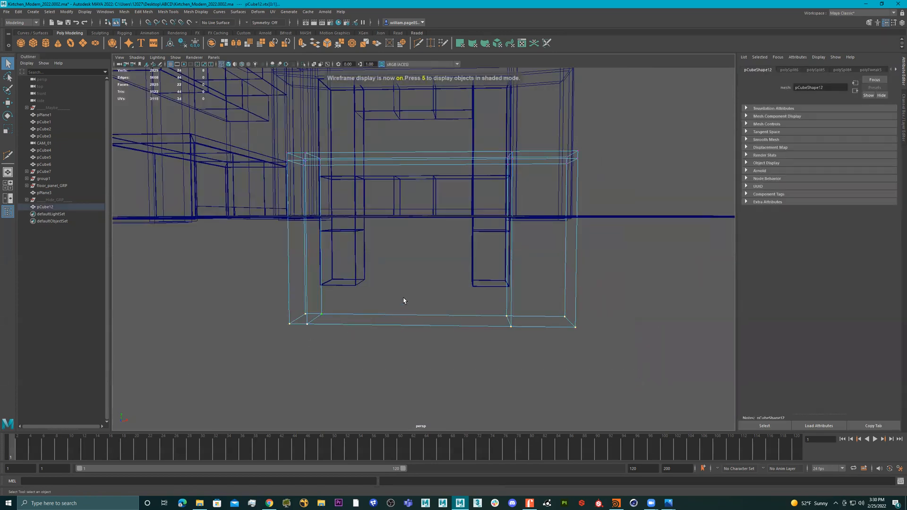
{"action": "key", "text": "5"}
{"action": "key", "text": "w"}
{"action": "left_click_drag", "start_coordinate": [431, 288], "coordinate": [401, 177]}
Step: Delete the block's faces below the upper edge loop, leaving the top slab and the far-end support, and return to object selection
{"action": "right_click_drag", "start_coordinate": [401, 176], "coordinate": [415, 200]}
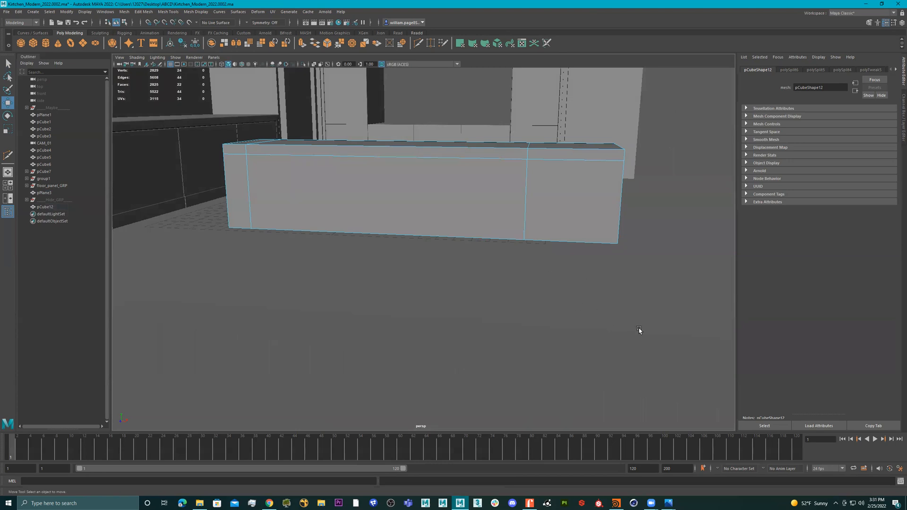
{"action": "left_click_drag", "start_coordinate": [680, 336], "coordinate": [339, 174]}
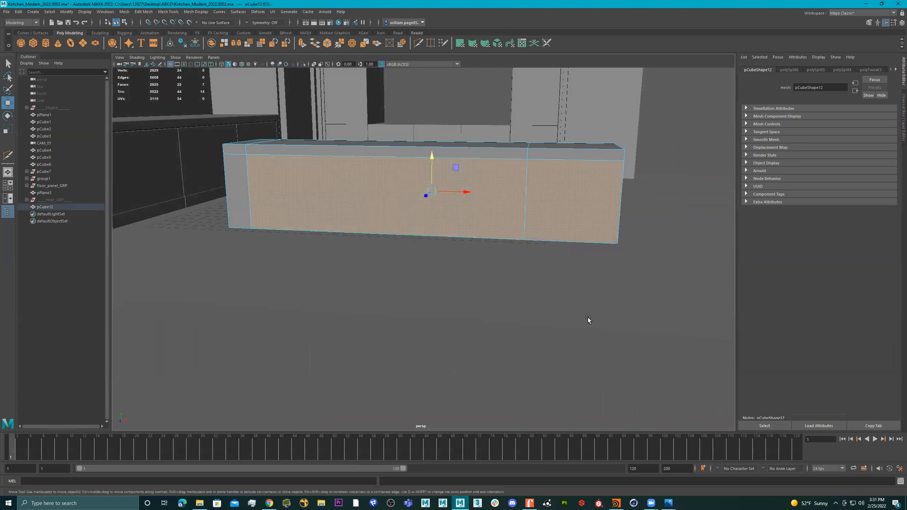
{"action": "key", "text": "Delete"}
{"action": "left_click_drag", "start_coordinate": [281, 210], "coordinate": [352, 230], "text": "alt"}
{"action": "right_click_drag", "start_coordinate": [500, 327], "coordinate": [379, 322], "text": "alt"}
{"action": "left_click_drag", "start_coordinate": [378, 321], "coordinate": [532, 277], "text": "alt"}
{"action": "right_click", "coordinate": [520, 274]}
{"action": "right_click_drag", "start_coordinate": [520, 273], "coordinate": [550, 262]}
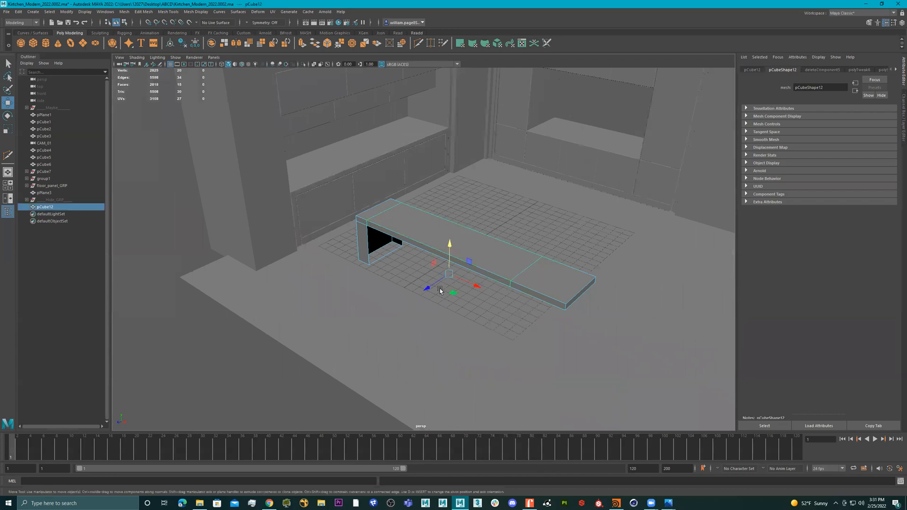
Step: Hide the floor plane so the island can be worked on from below
{"action": "left_click", "coordinate": [400, 316]}
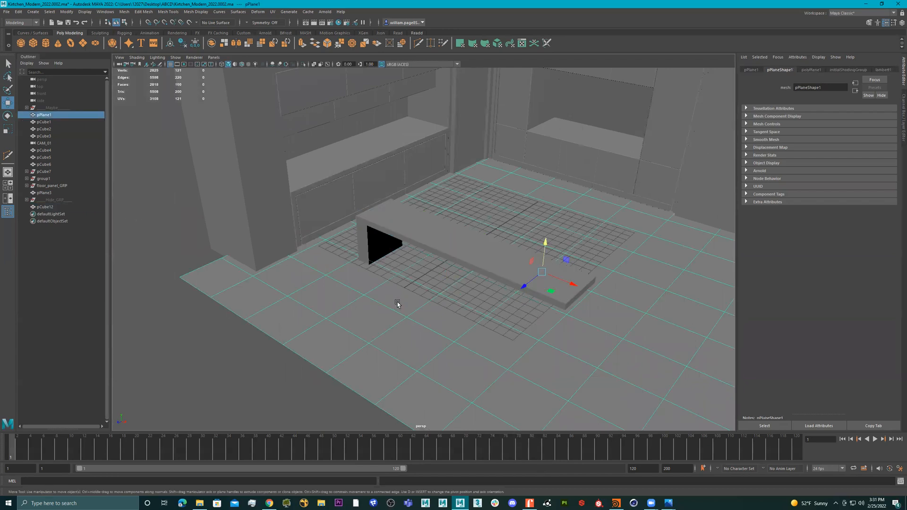
{"action": "key", "text": "h"}
{"action": "left_click_drag", "start_coordinate": [448, 276], "coordinate": [271, 190], "text": "alt"}
Step: Bridge the two vertical border edges on the inner side of the end support to close its open side
{"action": "left_click", "coordinate": [373, 207]}
{"action": "right_click_drag", "start_coordinate": [271, 190], "coordinate": [309, 196]}
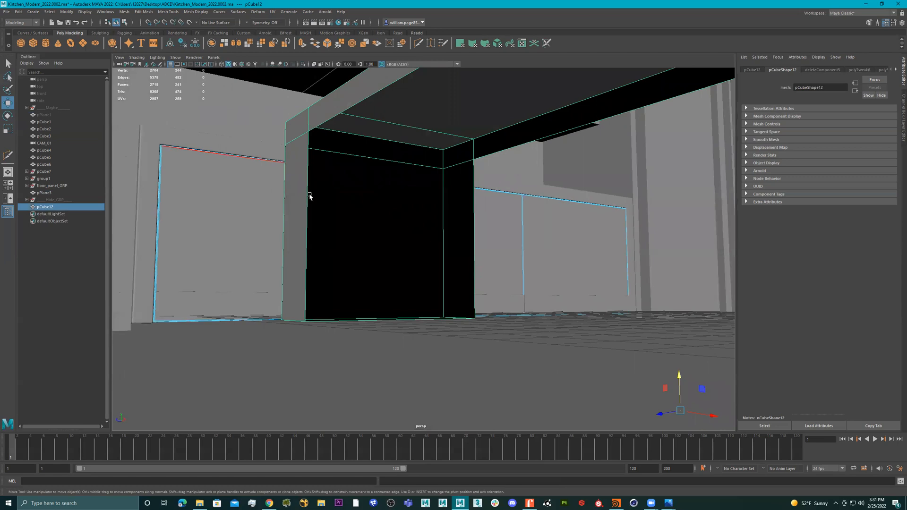
{"action": "left_click_drag", "start_coordinate": [319, 204], "coordinate": [339, 194], "text": "alt"}
{"action": "left_click", "coordinate": [479, 123]}
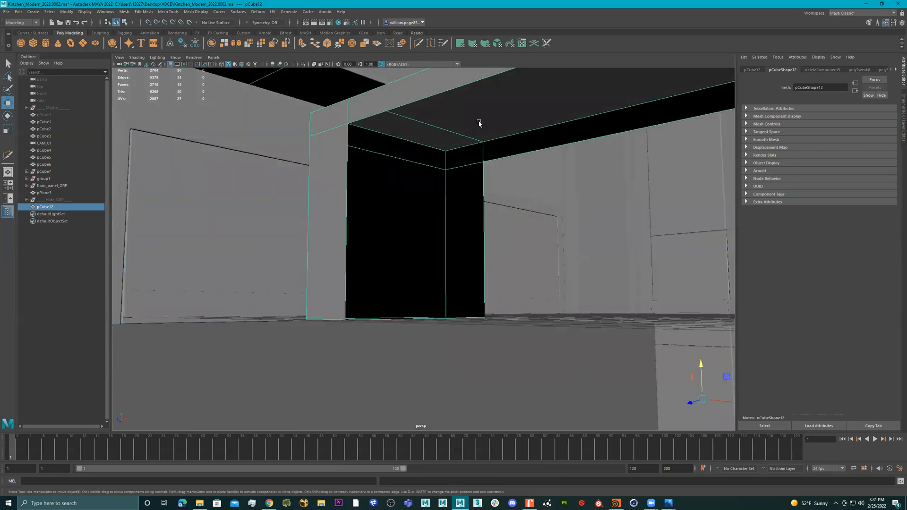
{"action": "right_click_drag", "start_coordinate": [491, 134], "coordinate": [492, 116]}
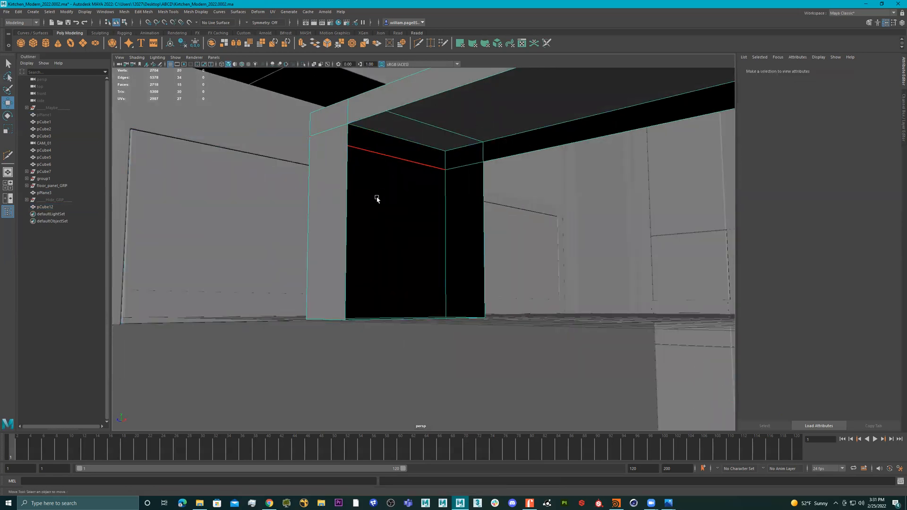
{"action": "left_click", "coordinate": [344, 209]}
{"action": "left_click_drag", "start_coordinate": [469, 223], "coordinate": [500, 239], "text": "alt"}
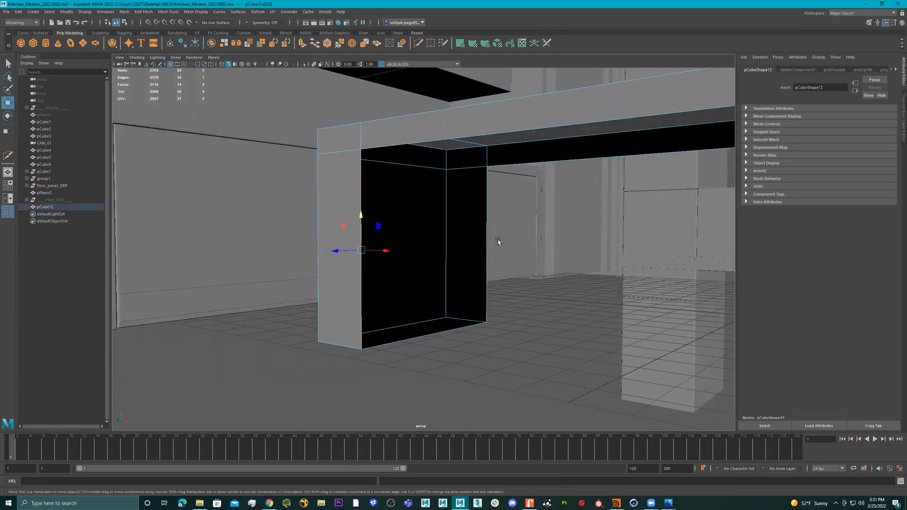
{"action": "double_click", "coordinate": [487, 240]}
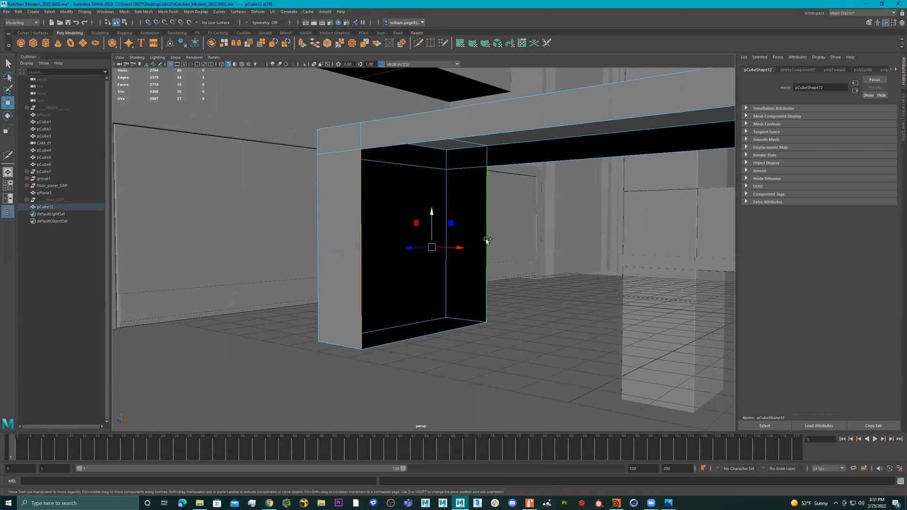
{"action": "right_click_drag", "start_coordinate": [522, 237], "coordinate": [524, 326], "text": "shift"}
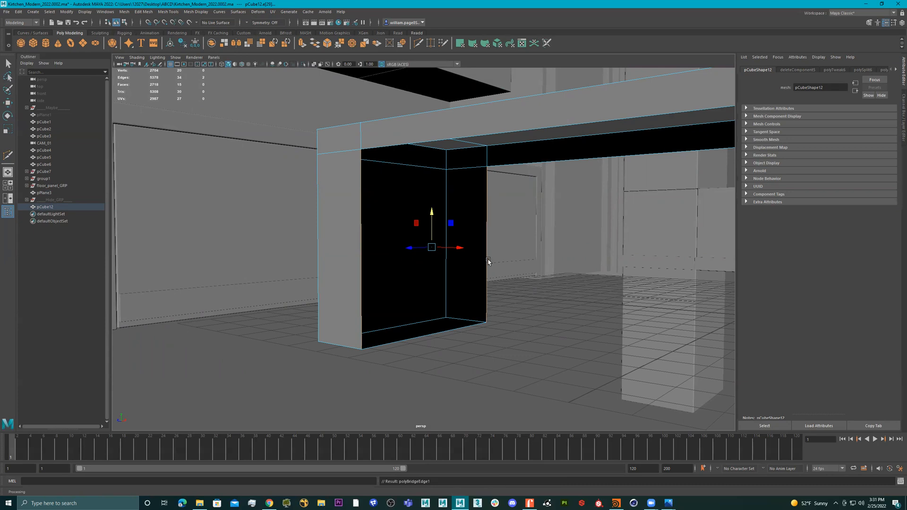
Step: Bridge the two long border edges under the tabletop's middle section to close that part of its underside
{"action": "left_click_drag", "start_coordinate": [515, 248], "coordinate": [656, 296], "text": "alt"}
{"action": "middle_click_drag", "start_coordinate": [453, 181], "coordinate": [457, 200], "text": "alt"}
{"action": "left_click_drag", "start_coordinate": [457, 200], "coordinate": [511, 233], "text": "alt"}
{"action": "left_click", "coordinate": [502, 179]}
{"action": "left_click", "coordinate": [514, 218]}
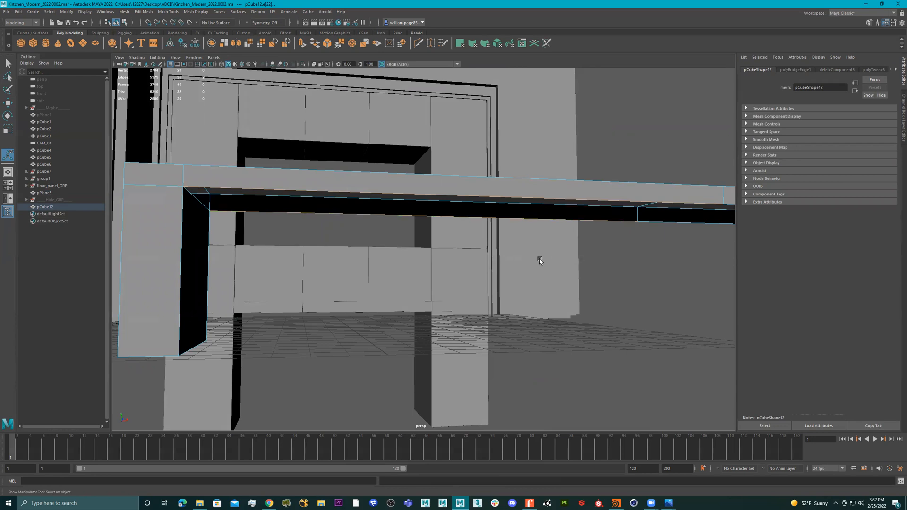
{"action": "key", "text": "g"}
{"action": "left_click_drag", "start_coordinate": [576, 249], "coordinate": [418, 186], "text": "alt"}
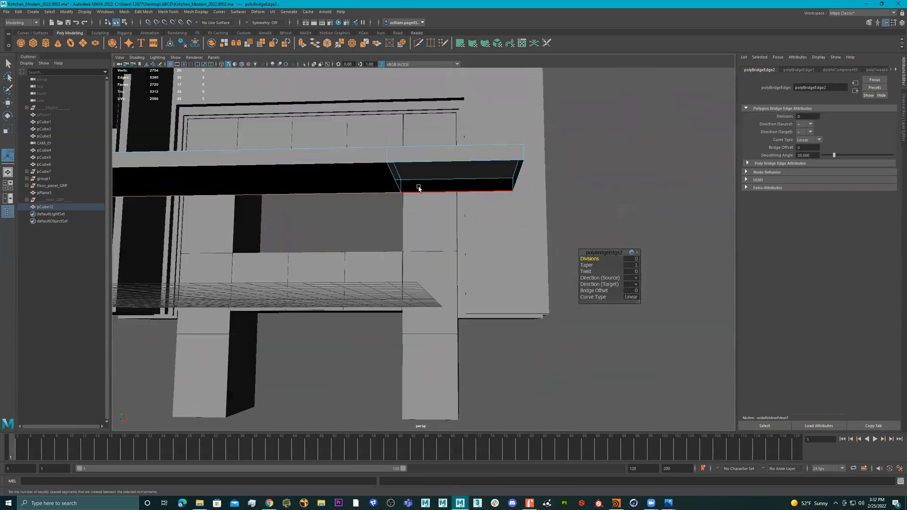
{"action": "left_click", "coordinate": [435, 160]}
{"action": "left_click", "coordinate": [435, 191], "text": "shift"}
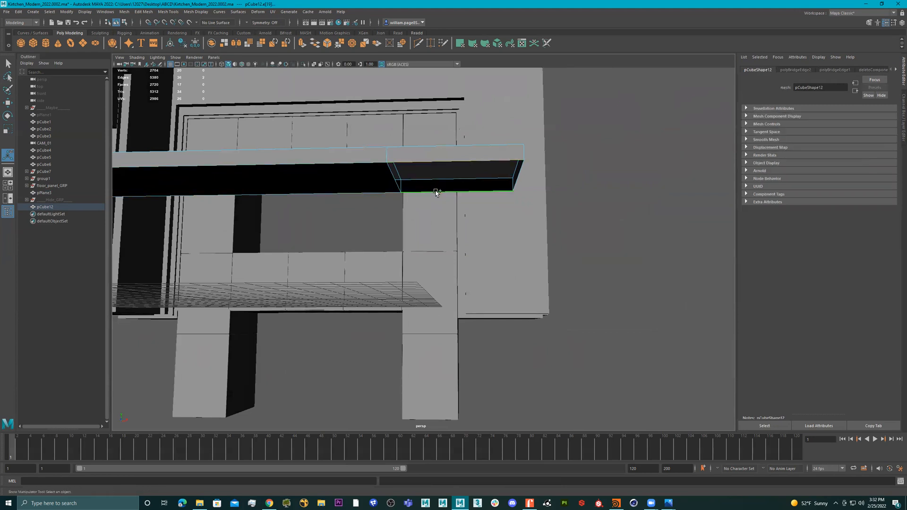
{"action": "left_click_drag", "start_coordinate": [380, 138], "coordinate": [498, 233], "text": "alt"}
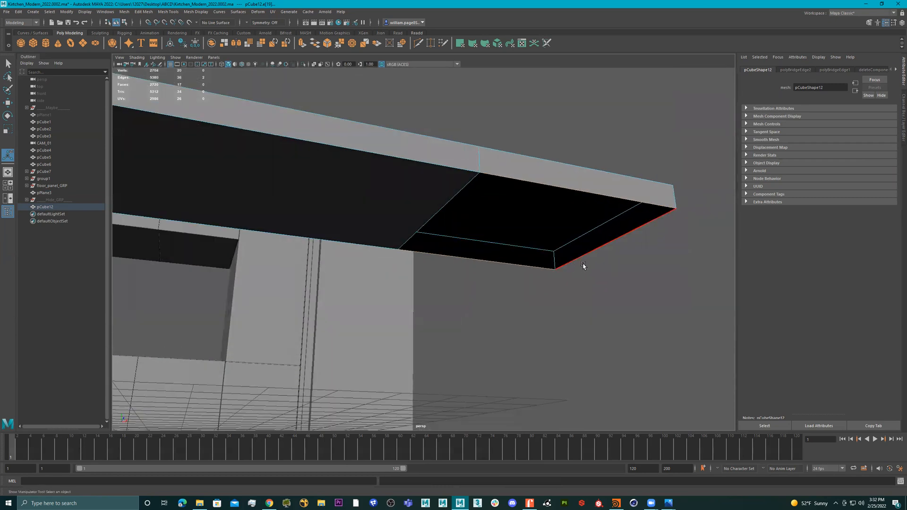
{"action": "left_click_drag", "start_coordinate": [570, 189], "coordinate": [471, 205], "text": "alt"}
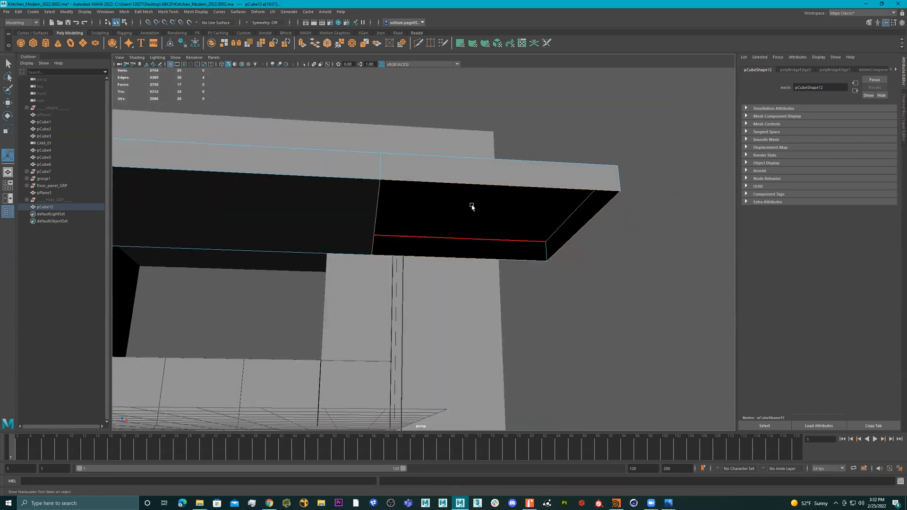
{"action": "left_click", "coordinate": [660, 256]}
Step: In wireframe, select the border edges of the opening under the tabletop's front end and fill the hole in shaded display
{"action": "left_click_drag", "start_coordinate": [589, 202], "coordinate": [618, 239], "text": "alt"}
{"action": "key", "text": "4"}
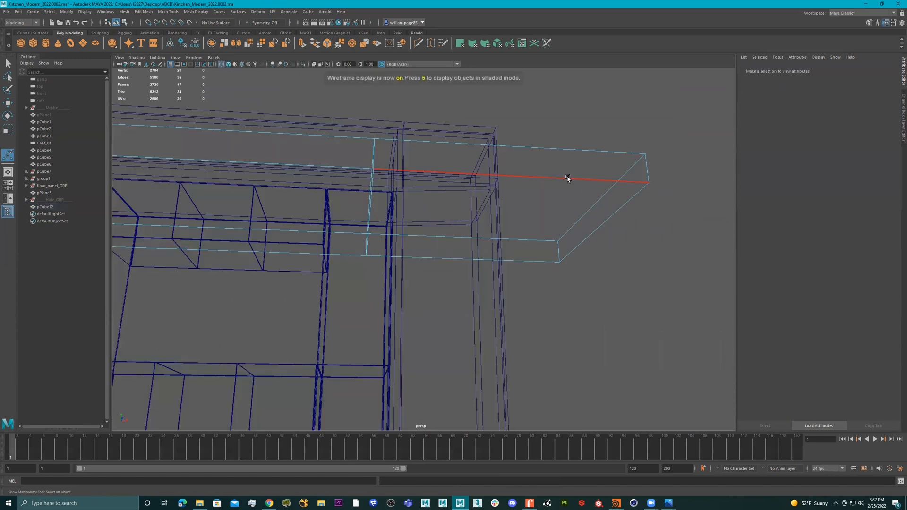
{"action": "double_click", "coordinate": [567, 180]}
{"action": "left_click_drag", "start_coordinate": [609, 253], "coordinate": [490, 216], "text": "alt"}
{"action": "left_click", "coordinate": [456, 233]}
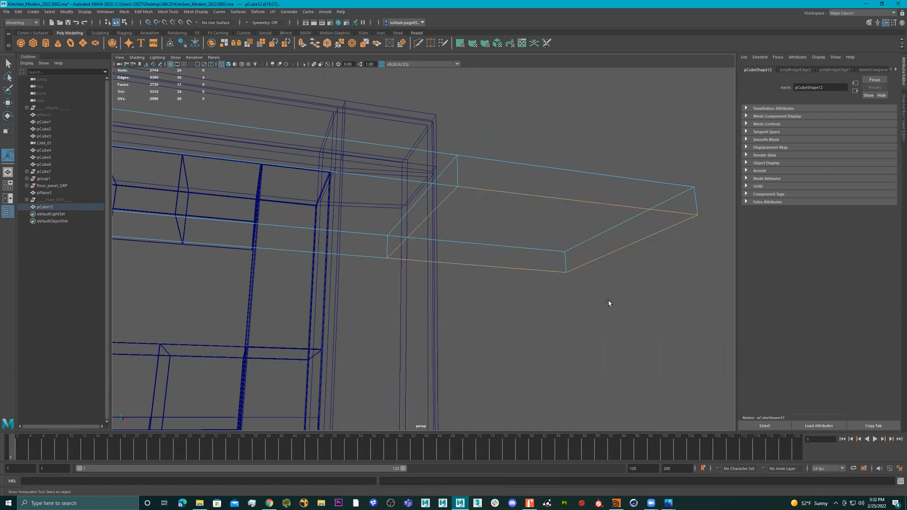
{"action": "key", "text": "5"}
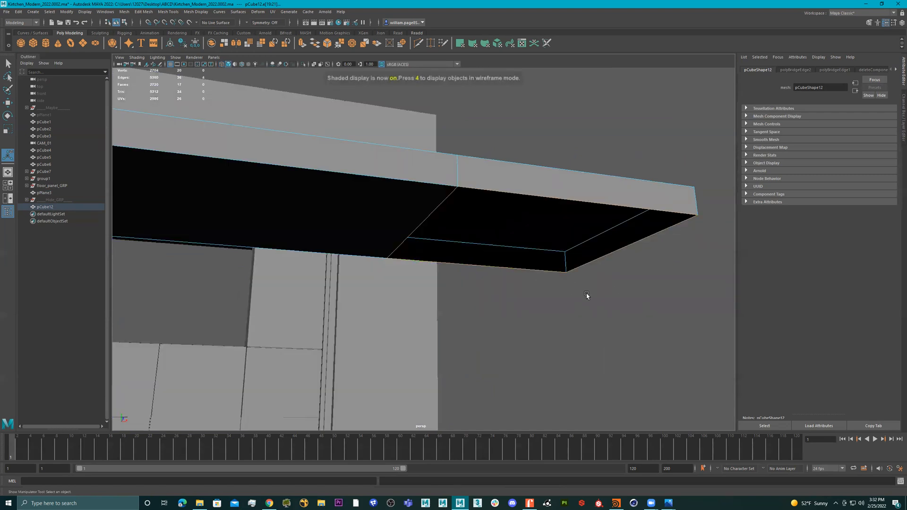
{"action": "right_click_drag", "start_coordinate": [592, 296], "coordinate": [591, 388], "text": "shift"}
Step: Delete the crosswise edge loop near the tabletop's front end and return to object selection
{"action": "left_click_drag", "start_coordinate": [577, 297], "coordinate": [430, 215], "text": "alt"}
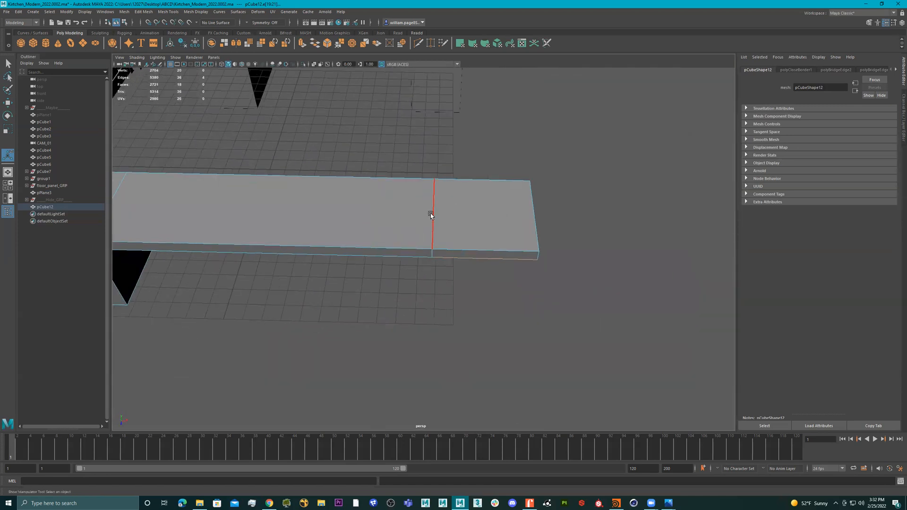
{"action": "right_click_drag", "start_coordinate": [430, 215], "coordinate": [377, 234], "text": "shift"}
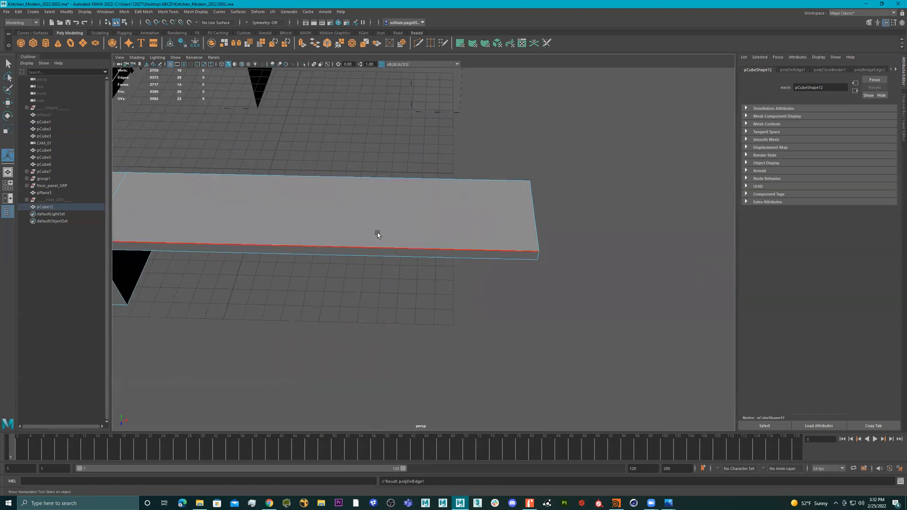
{"action": "left_click_drag", "start_coordinate": [405, 220], "coordinate": [441, 223], "text": "alt"}
{"action": "right_click_drag", "start_coordinate": [441, 223], "coordinate": [506, 173]}
{"action": "key", "text": "q"}
{"action": "scroll", "coordinate": [455, 192], "scroll_direction": "down", "scroll_amount": 2}
{"action": "mouse_move", "coordinate": [456, 192]}
{"action": "left_mouse_down", "text": "alt"}
{"action": "mouse_move", "coordinate": [492, 178]}
{"action": "mouse_move", "coordinate": [378, 197]}
{"action": "mouse_move", "coordinate": [449, 186]}
{"action": "mouse_move", "coordinate": [373, 176]}
{"action": "mouse_move", "coordinate": [467, 178]}
{"action": "left_mouse_up", "text": "alt"}
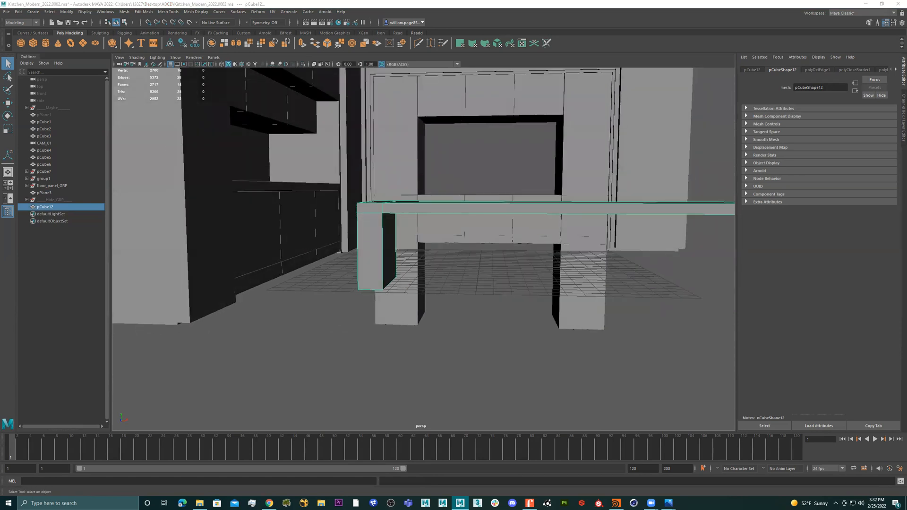
Step: Compare the island with the kitchen reference image in Photos and return to Maya
{"action": "key", "text": "alt+Tab"}
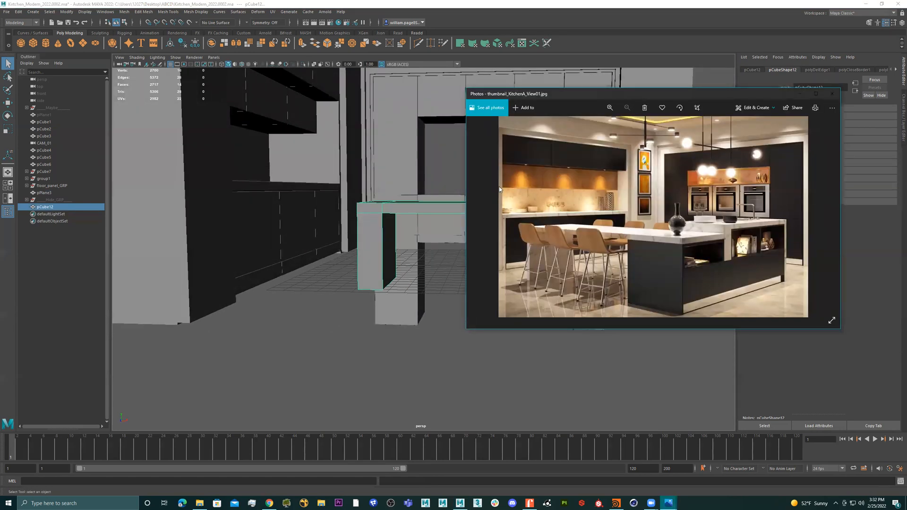
{"action": "key", "text": "alt+Tab"}
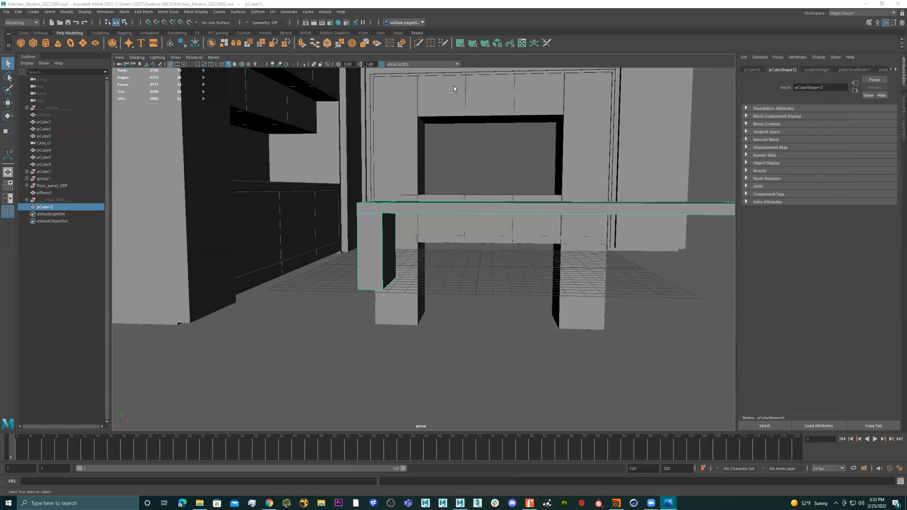
{"action": "left_click_drag", "start_coordinate": [456, 89], "coordinate": [443, 88], "text": "alt"}
{"action": "left_click_drag", "start_coordinate": [386, 160], "coordinate": [414, 204], "text": "alt"}
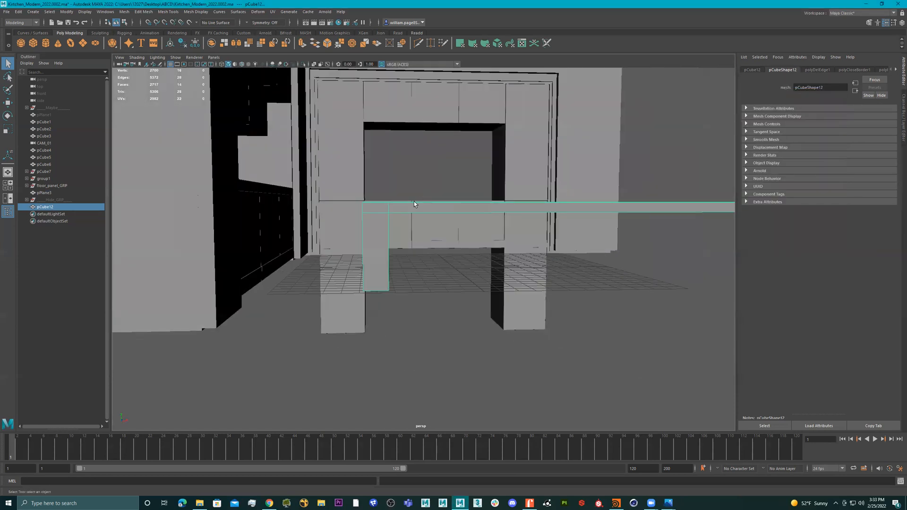
Step: Select the end support's inner vertices and try moving them along X while looking through CAM_01
{"action": "right_click_drag", "start_coordinate": [370, 213], "coordinate": [337, 213]}
{"action": "left_click_drag", "start_coordinate": [421, 159], "coordinate": [373, 321]}
{"action": "left_click_drag", "start_coordinate": [470, 245], "coordinate": [442, 234], "text": "alt"}
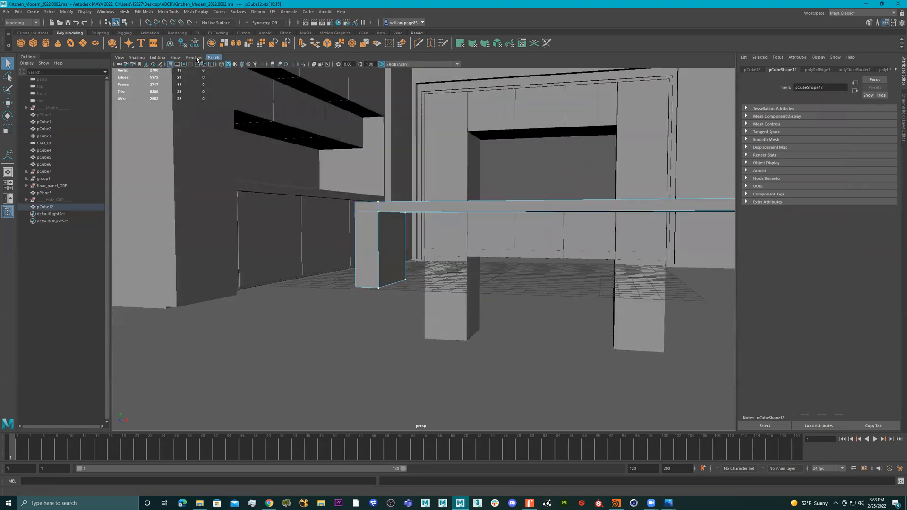
{"action": "left_click", "coordinate": [218, 57]}
{"action": "mouse_move", "coordinate": [255, 64]}
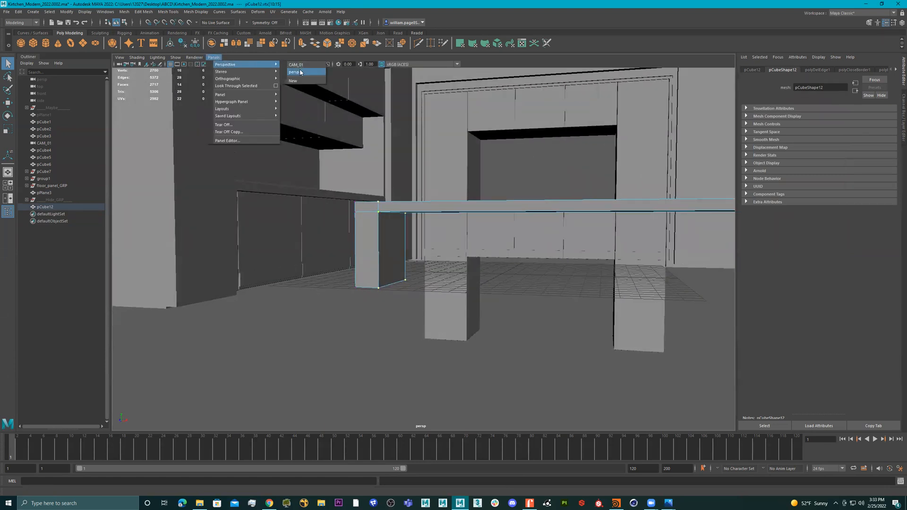
{"action": "left_click", "coordinate": [297, 65]}
{"action": "key", "text": "w"}
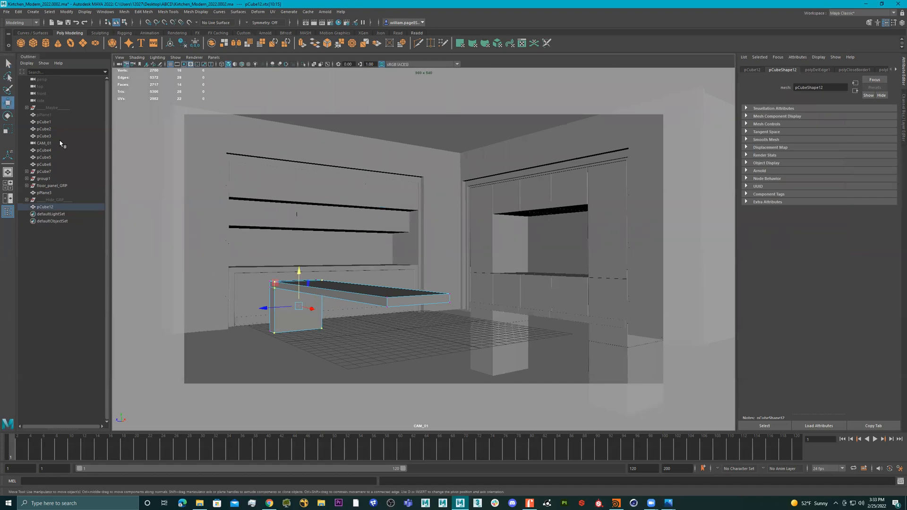
{"action": "left_click_drag", "start_coordinate": [312, 308], "coordinate": [312, 311]}
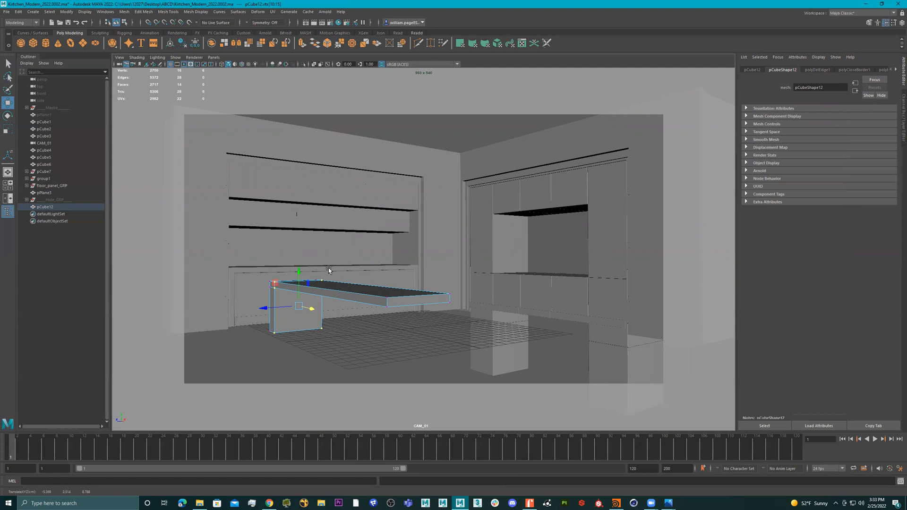
Step: Try scaling the tabletop's vertices vertically in the CAM_01 view
{"action": "left_click_drag", "start_coordinate": [233, 232], "coordinate": [463, 314]}
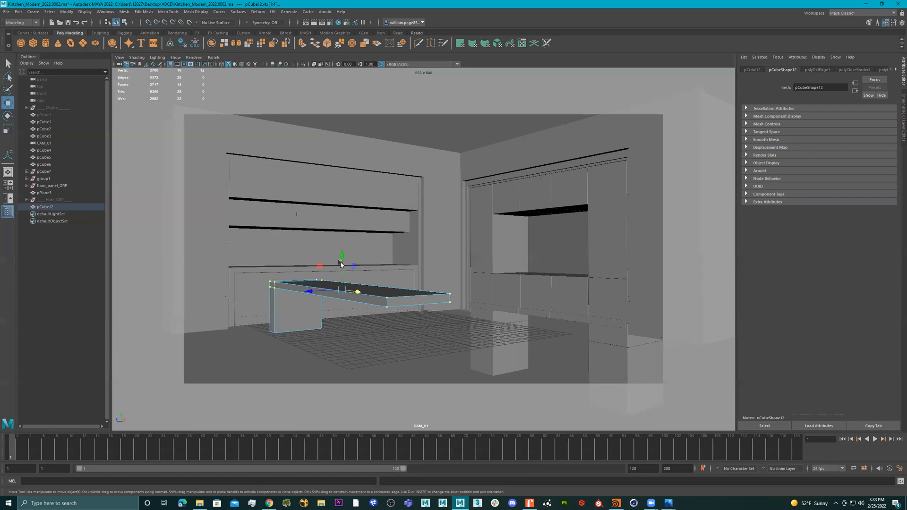
{"action": "key", "text": "r"}
{"action": "left_click_drag", "start_coordinate": [344, 263], "coordinate": [344, 263]}
{"action": "key", "text": "w"}
{"action": "key", "text": "alt"}
Step: In the perspective view, move the end support's outer vertices inward along X to thin it, and check the result through CAM_01
{"action": "left_click", "coordinate": [213, 57]}
{"action": "mouse_move", "coordinate": [243, 66]}
{"action": "left_click", "coordinate": [302, 80]}
{"action": "left_click_drag", "start_coordinate": [392, 219], "coordinate": [379, 211], "text": "alt"}
{"action": "left_click_drag", "start_coordinate": [349, 170], "coordinate": [376, 334]}
{"action": "left_click_drag", "start_coordinate": [403, 241], "coordinate": [252, 181]}
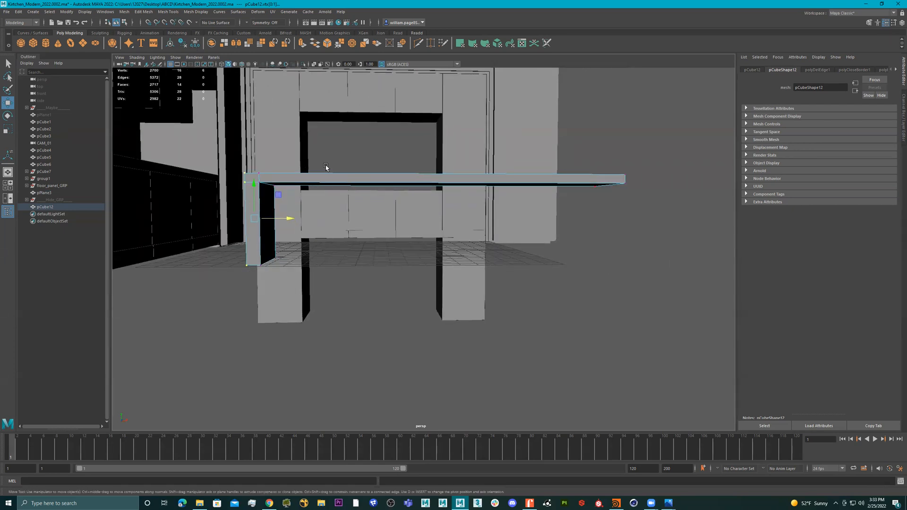
{"action": "left_click", "coordinate": [214, 57]}
{"action": "mouse_move", "coordinate": [246, 64]}
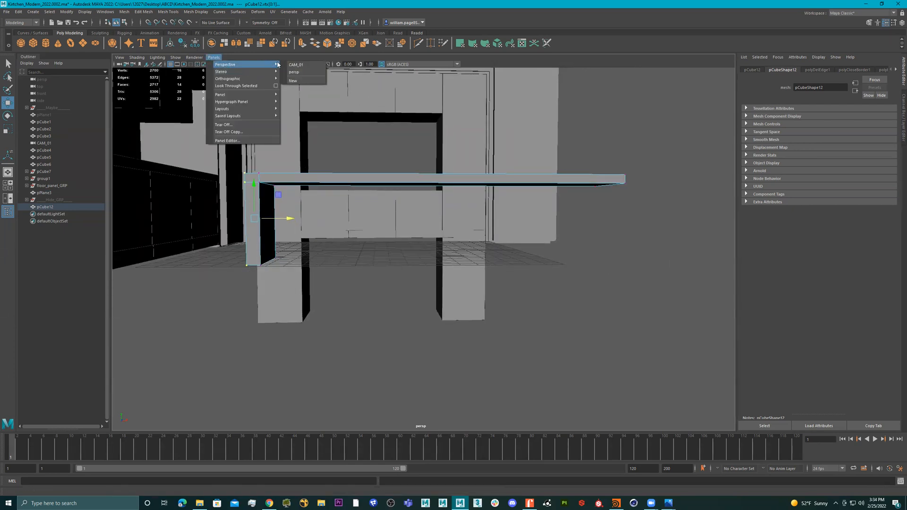
{"action": "left_click", "coordinate": [296, 64]}
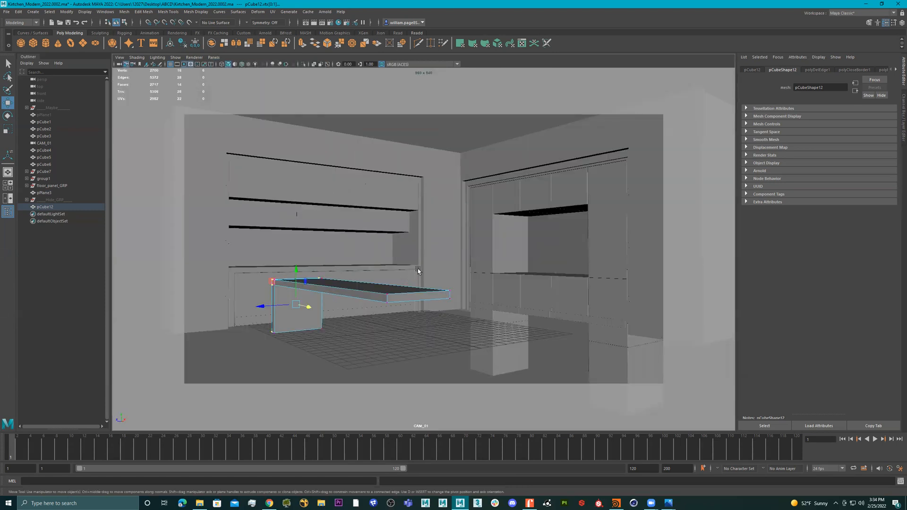
{"action": "right_click_drag", "start_coordinate": [360, 298], "coordinate": [429, 274]}
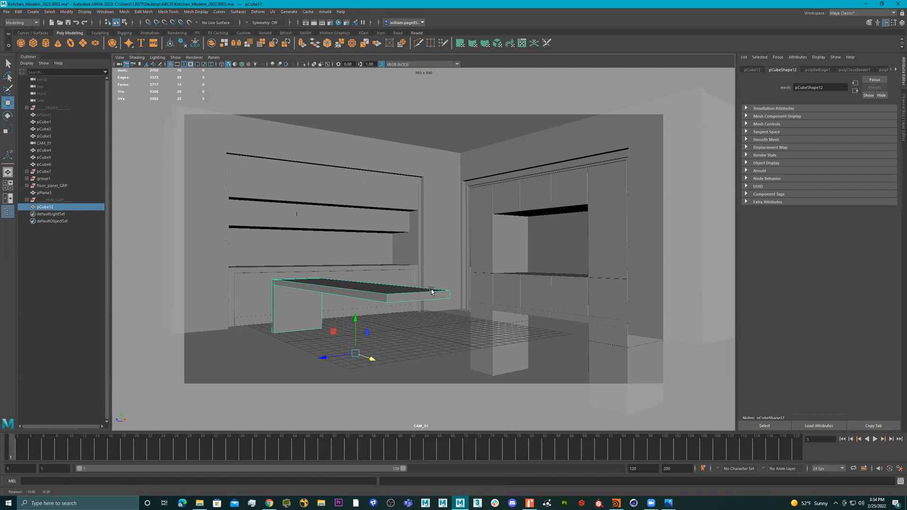
Step: Create a new polygon cube in the perspective view and show the four-view layout
{"action": "left_click", "coordinate": [214, 57]}
{"action": "mouse_move", "coordinate": [265, 64]}
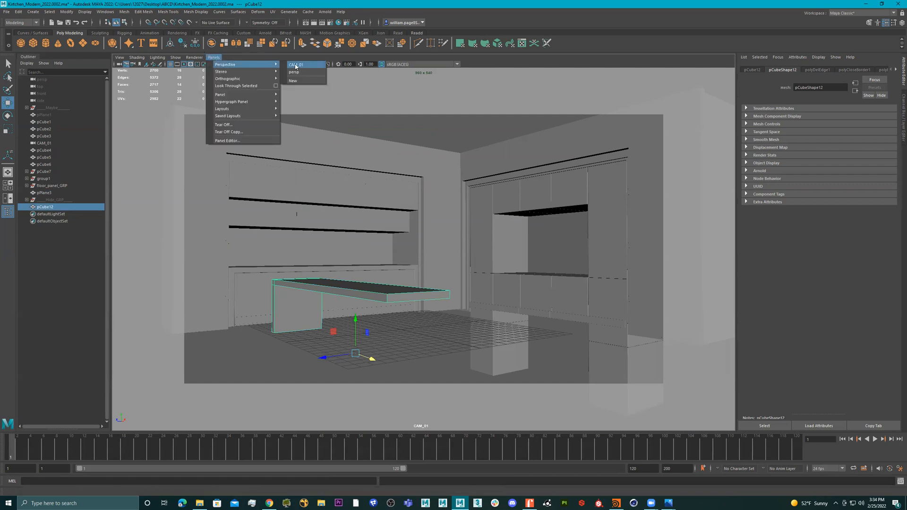
{"action": "left_click", "coordinate": [297, 72]}
{"action": "left_click_drag", "start_coordinate": [375, 249], "coordinate": [373, 273], "text": "alt"}
{"action": "left_click", "coordinate": [34, 43]}
{"action": "left_click_drag", "start_coordinate": [471, 241], "coordinate": [432, 237], "text": "alt"}
{"action": "key", "text": "space"}
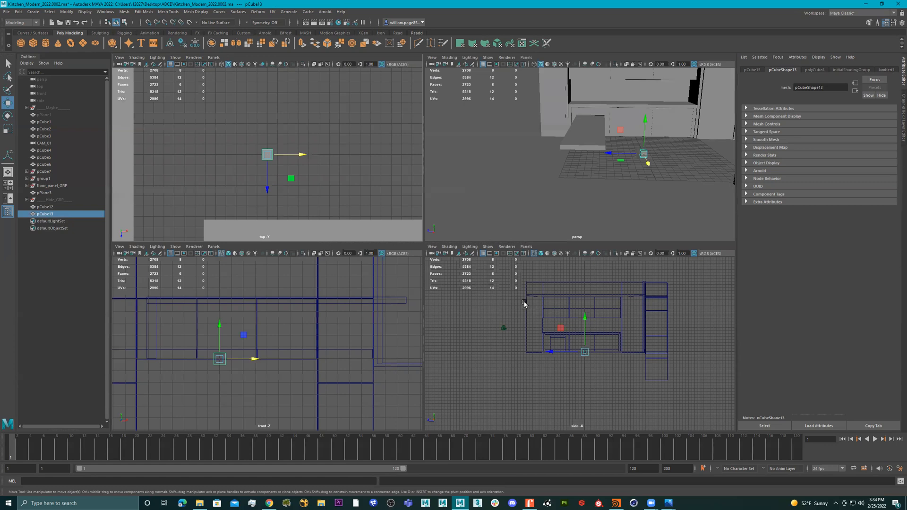
Step: In the top view, move the new cube over the tabletop and stretch it along Z to nearly the tabletop's depth
{"action": "scroll", "coordinate": [364, 349], "scroll_direction": "down", "scroll_amount": 5}
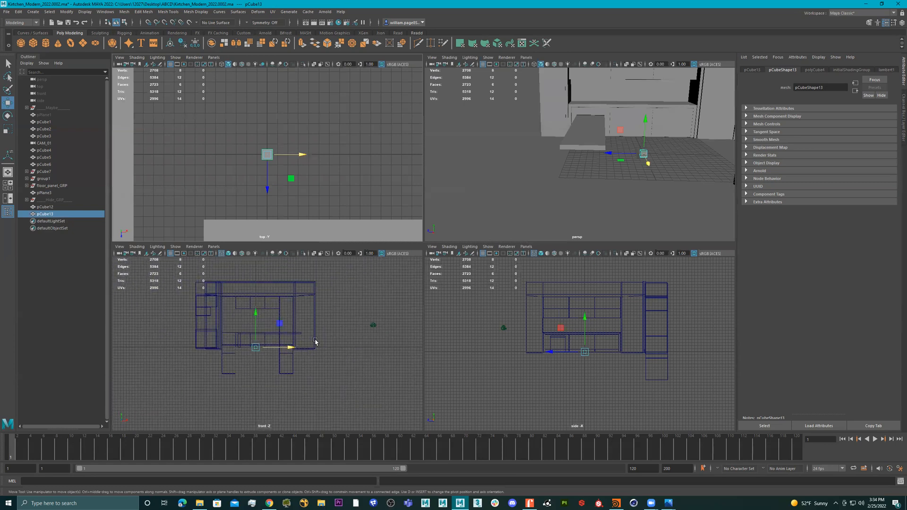
{"action": "scroll", "coordinate": [340, 179], "scroll_direction": "down", "scroll_amount": 5}
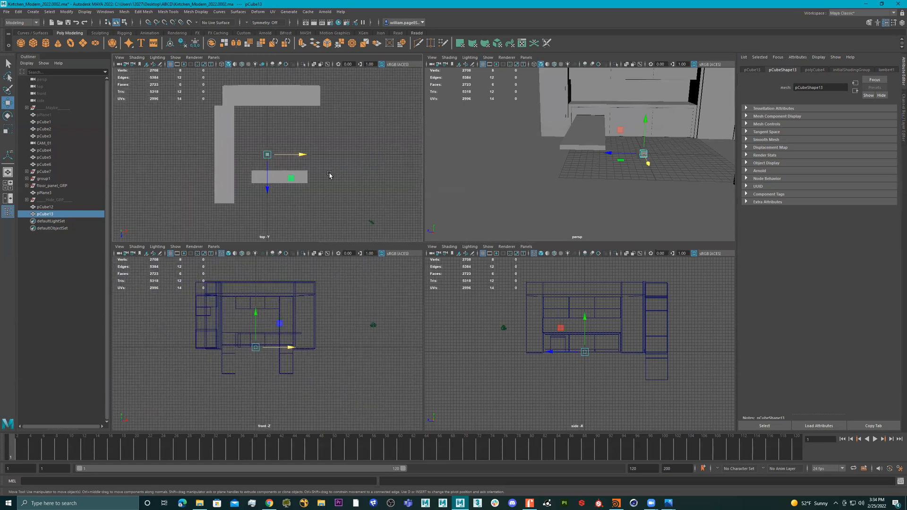
{"action": "key", "text": "space"}
{"action": "scroll", "coordinate": [427, 304], "scroll_direction": "up", "scroll_amount": 4}
{"action": "left_click_drag", "start_coordinate": [422, 284], "coordinate": [423, 425]}
{"action": "key", "text": "r"}
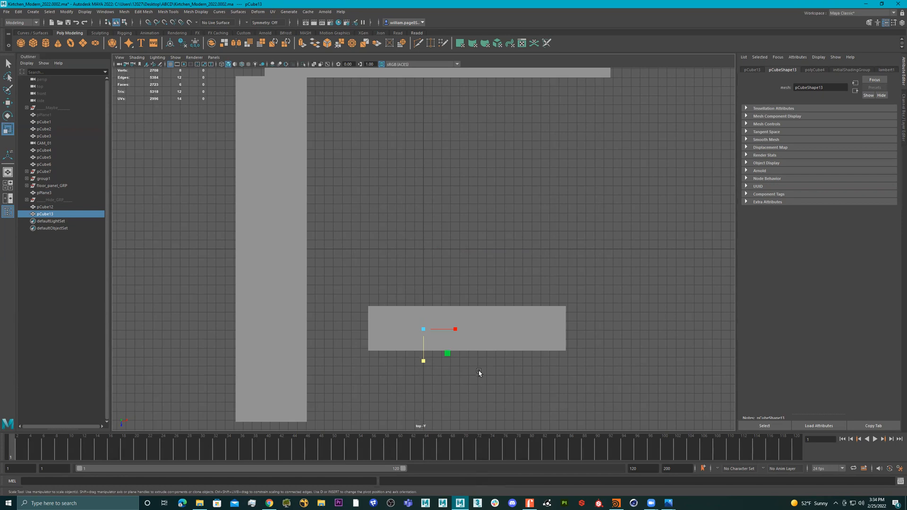
{"action": "key", "text": "4"}
{"action": "scroll", "coordinate": [524, 340], "scroll_direction": "up", "scroll_amount": 3}
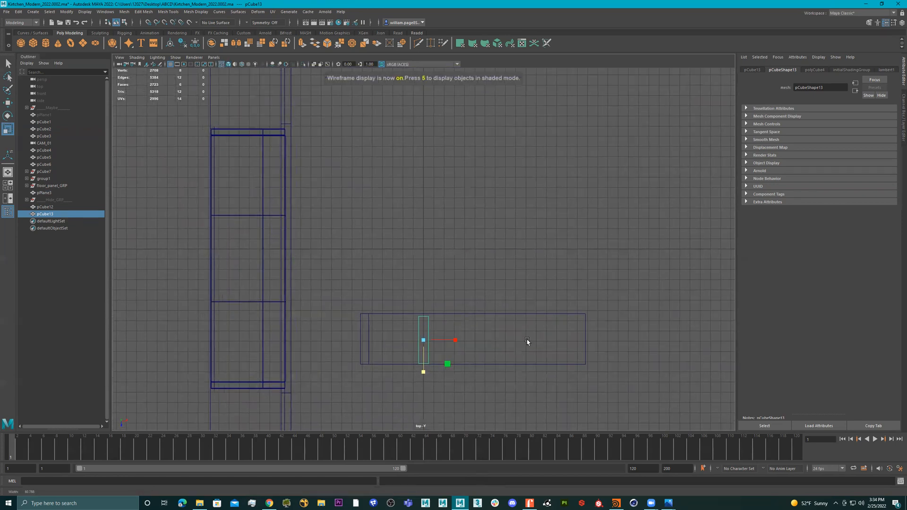
Step: Select the cube's back vertices in the top view and try snapping them along Z to the grid near the tabletop's back edge
{"action": "middle_click_drag", "start_coordinate": [499, 244], "coordinate": [484, 182], "text": "alt"}
{"action": "right_click_drag", "start_coordinate": [395, 204], "coordinate": [707, 224], "text": "alt"}
{"action": "middle_click_drag", "start_coordinate": [412, 224], "coordinate": [530, 294], "text": "alt"}
{"action": "right_click_drag", "start_coordinate": [413, 165], "coordinate": [373, 164]}
{"action": "left_click_drag", "start_coordinate": [482, 141], "coordinate": [354, 187]}
{"action": "key", "text": "w"}
{"action": "right_click_drag", "start_coordinate": [393, 152], "coordinate": [471, 153], "text": "alt"}
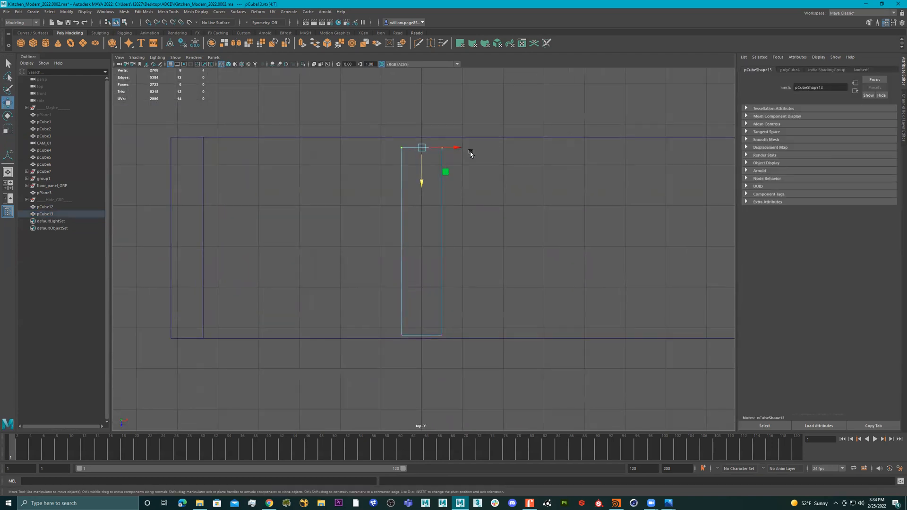
{"action": "key", "text": "f"}
{"action": "scroll", "coordinate": [424, 252], "scroll_direction": "down", "scroll_amount": 10}
{"action": "middle_click_drag", "start_coordinate": [423, 252], "coordinate": [432, 287], "text": "alt"}
{"action": "right_click_drag", "start_coordinate": [513, 280], "coordinate": [609, 286], "text": "alt"}
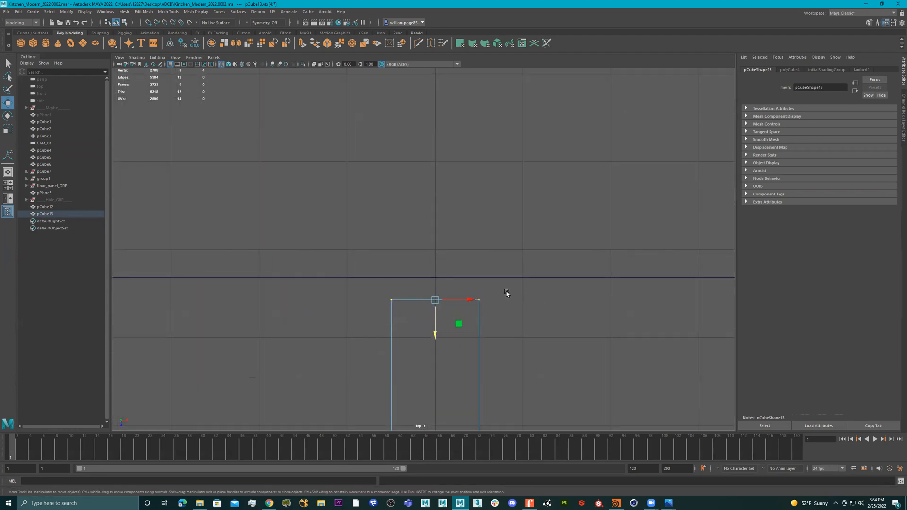
{"action": "key", "text": "x"}
{"action": "left_click_drag", "start_coordinate": [434, 340], "coordinate": [433, 294]}
{"action": "middle_click", "coordinate": [435, 280]}
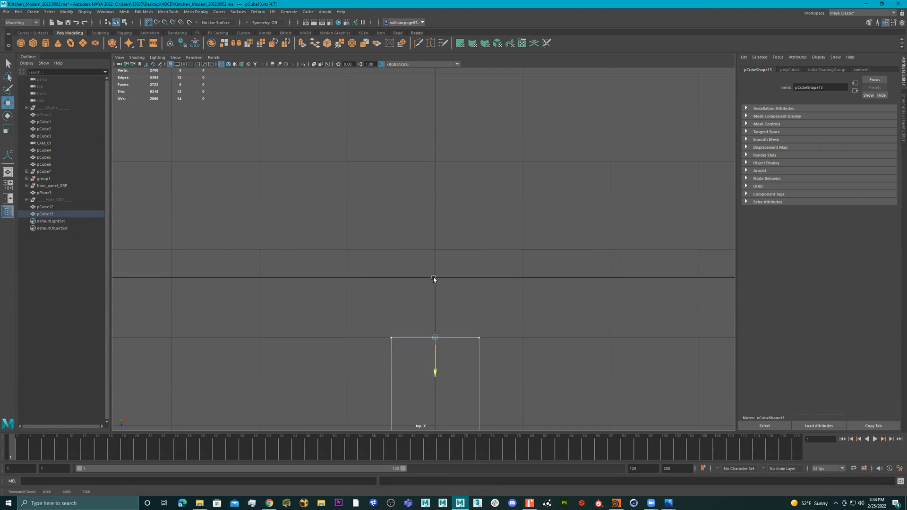
{"action": "left_click_drag", "start_coordinate": [435, 371], "coordinate": [434, 353]}
{"action": "middle_click_drag", "start_coordinate": [438, 316], "coordinate": [501, 250]}
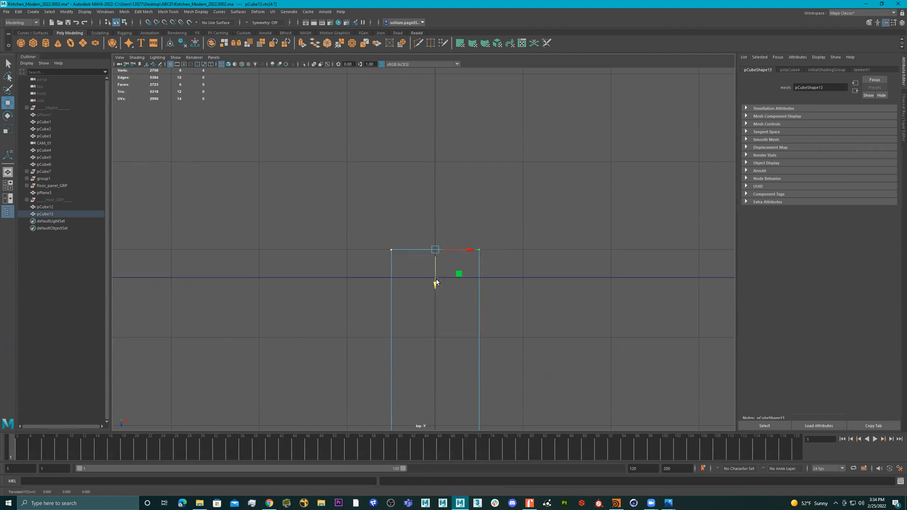
Step: Align the cube's back vertices along Z with the tabletop's back edge
{"action": "left_click", "coordinate": [484, 278]}
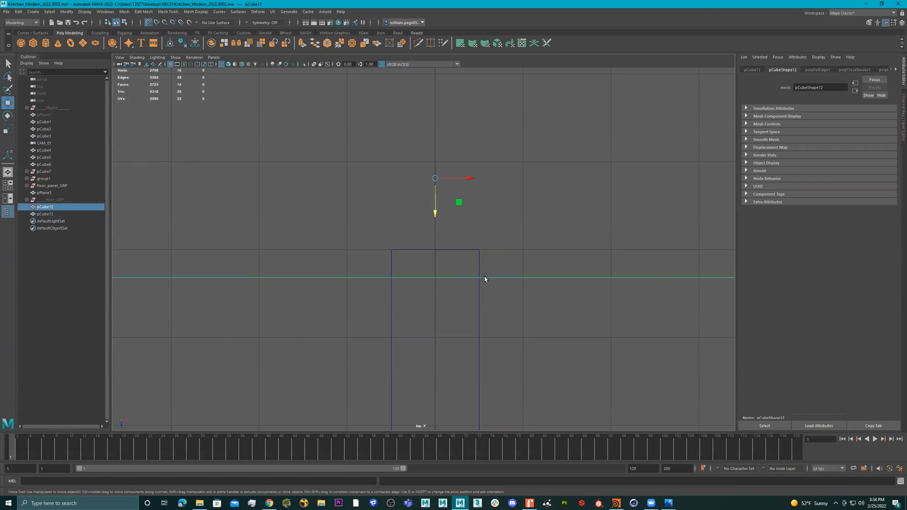
{"action": "key", "text": "ctrl+z"}
{"action": "middle_click_drag", "start_coordinate": [440, 294], "coordinate": [430, 314]}
{"action": "left_click_drag", "start_coordinate": [430, 314], "coordinate": [430, 314]}
Step: Select the cube's front vertices and move them along Z to line up with the tabletop's front edge
{"action": "right_click_drag", "start_coordinate": [543, 338], "coordinate": [474, 346], "text": "alt"}
{"action": "middle_click_drag", "start_coordinate": [441, 395], "coordinate": [434, 288], "text": "alt"}
{"action": "right_click_drag", "start_coordinate": [435, 288], "coordinate": [571, 326], "text": "alt"}
{"action": "left_click_drag", "start_coordinate": [483, 329], "coordinate": [323, 402]}
{"action": "right_click_drag", "start_coordinate": [500, 343], "coordinate": [610, 355], "text": "alt"}
{"action": "middle_click_drag", "start_coordinate": [505, 353], "coordinate": [553, 222], "text": "alt"}
{"action": "left_click_drag", "start_coordinate": [469, 310], "coordinate": [472, 305]}
{"action": "scroll", "coordinate": [523, 291], "scroll_direction": "down", "scroll_amount": 4}
{"action": "middle_click_drag", "start_coordinate": [521, 266], "coordinate": [511, 269]}
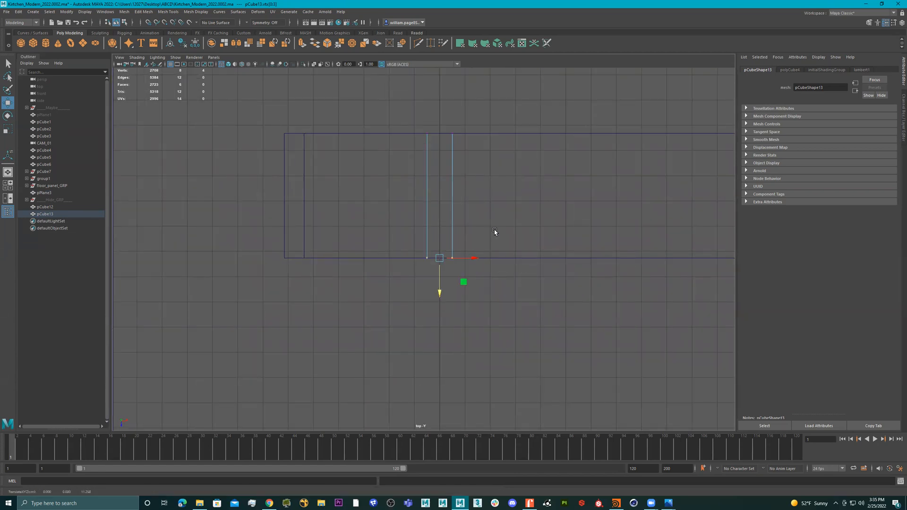
Step: In the perspective view, raise the cube's top face along Y to the tabletop's underside
{"action": "key", "text": "space"}
{"action": "key", "text": "space"}
{"action": "left_click_drag", "start_coordinate": [573, 210], "coordinate": [530, 243], "text": "alt"}
{"action": "key", "text": "space"}
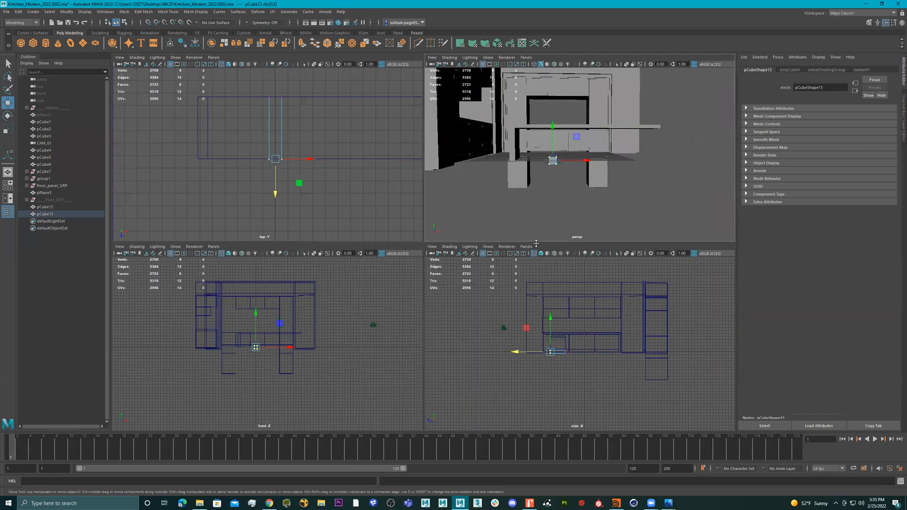
{"action": "scroll", "coordinate": [575, 347], "scroll_direction": "up", "scroll_amount": 10}
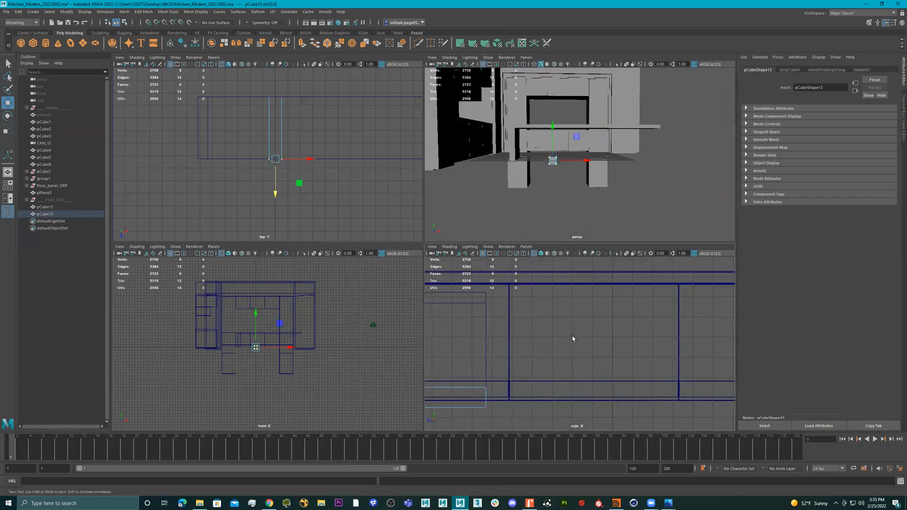
{"action": "key", "text": "space"}
{"action": "left_click_drag", "start_coordinate": [593, 239], "coordinate": [498, 248], "text": "alt"}
{"action": "scroll", "coordinate": [498, 248], "scroll_direction": "up", "scroll_amount": 2}
{"action": "right_click_drag", "start_coordinate": [373, 243], "coordinate": [372, 258]}
{"action": "left_click", "coordinate": [368, 241]}
{"action": "left_click_drag", "start_coordinate": [360, 209], "coordinate": [346, 138]}
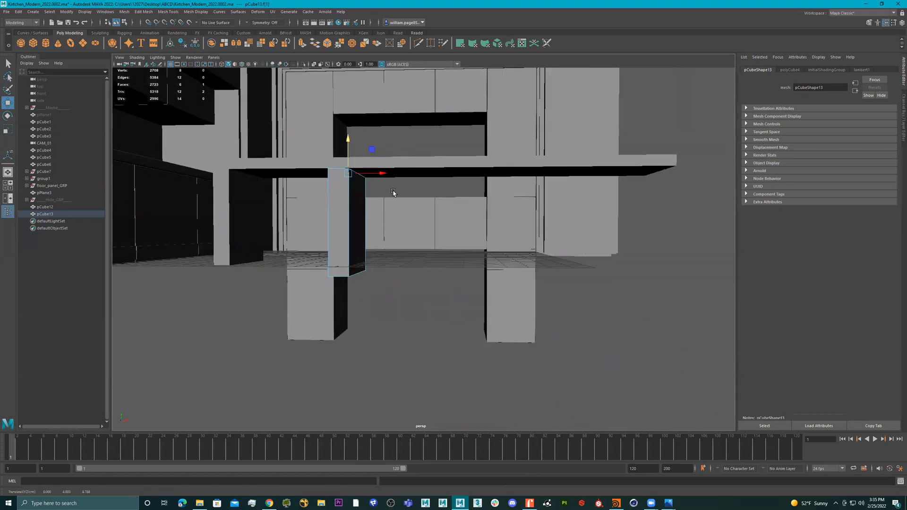
Step: Return the cube to object mode and move it along X beneath the tabletop's open end
{"action": "left_click_drag", "start_coordinate": [392, 191], "coordinate": [333, 214], "text": "alt"}
{"action": "right_click_drag", "start_coordinate": [326, 218], "coordinate": [430, 180]}
{"action": "left_click_drag", "start_coordinate": [394, 260], "coordinate": [853, 268]}
{"action": "mouse_move", "coordinate": [620, 255]}
{"action": "left_mouse_down", "text": "alt"}
{"action": "mouse_move", "coordinate": [591, 254]}
{"action": "mouse_move", "coordinate": [610, 255]}
{"action": "left_mouse_up", "text": "alt"}
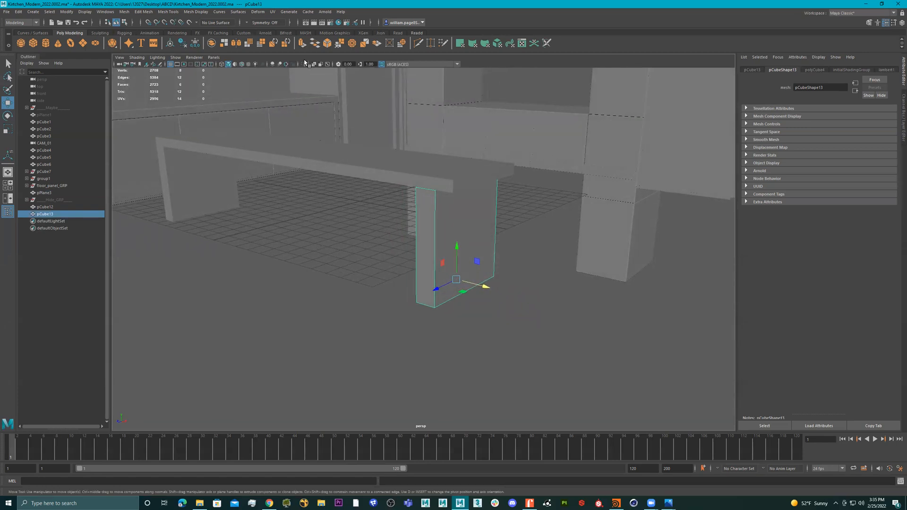
Step: Widen the cube along X by moving its inner and outer faces while looking through CAM_01, and compare it with the reference photo
{"action": "left_click_drag", "start_coordinate": [372, 178], "coordinate": [480, 208], "text": "alt"}
{"action": "right_click", "coordinate": [491, 222]}
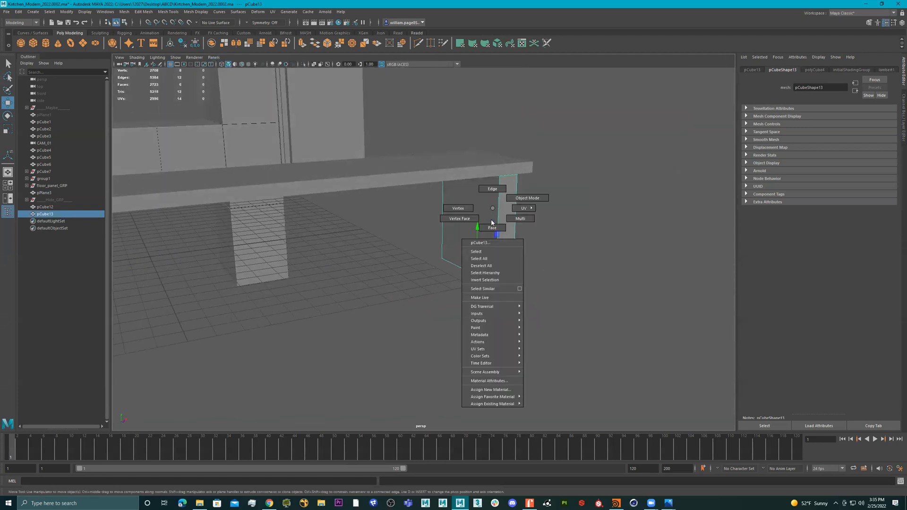
{"action": "left_click", "coordinate": [491, 227]}
{"action": "left_click", "coordinate": [484, 217]}
{"action": "left_click_drag", "start_coordinate": [571, 251], "coordinate": [425, 245], "text": "alt"}
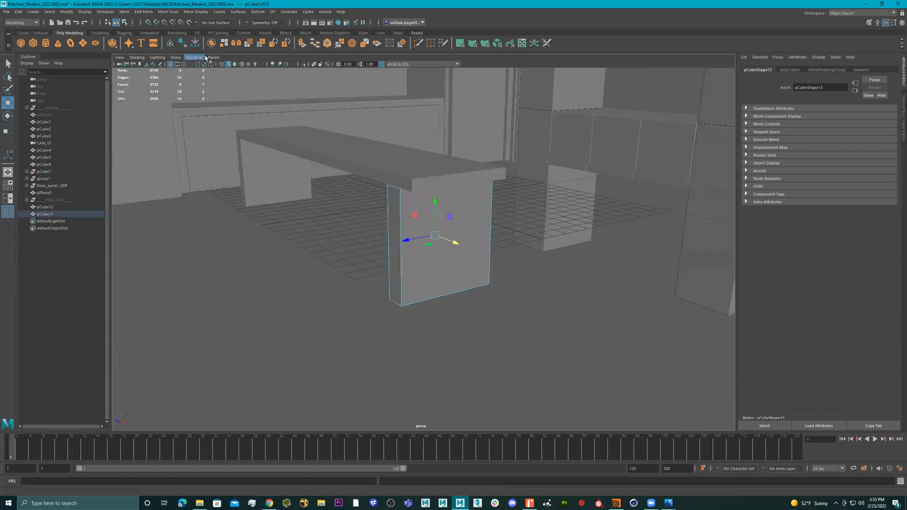
{"action": "left_click", "coordinate": [211, 57]}
{"action": "mouse_move", "coordinate": [227, 65]}
{"action": "left_click", "coordinate": [305, 71]}
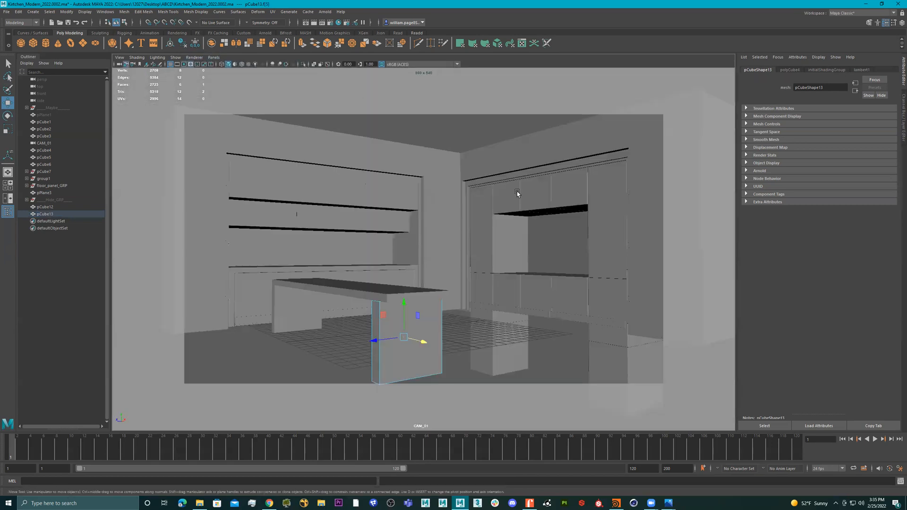
{"action": "left_click", "coordinate": [417, 344], "text": "shift"}
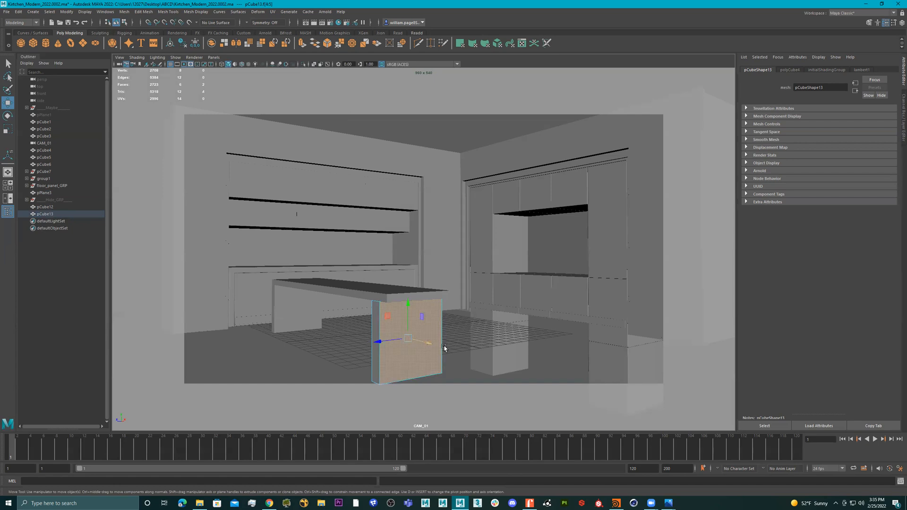
{"action": "key", "text": "ctrl+z"}
{"action": "left_click_drag", "start_coordinate": [419, 340], "coordinate": [440, 348]}
{"action": "left_click", "coordinate": [407, 332]}
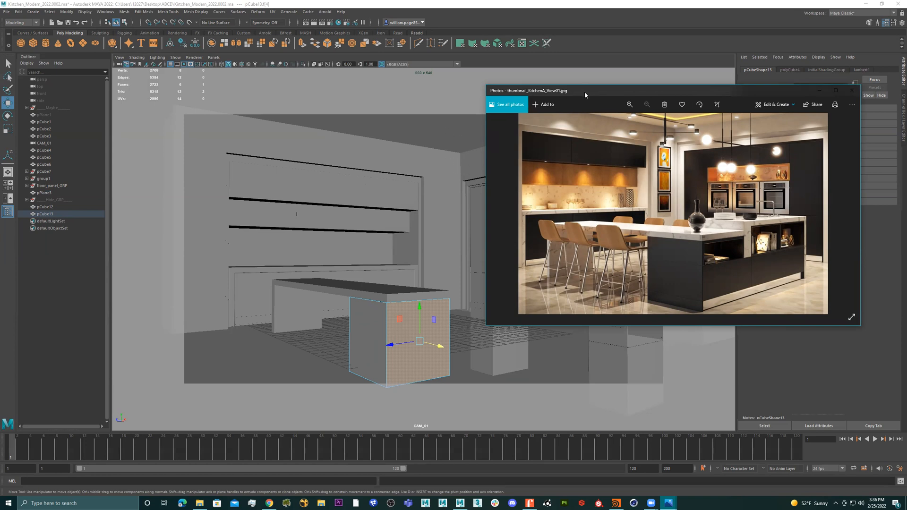
{"action": "key", "text": "alt+Tab"}
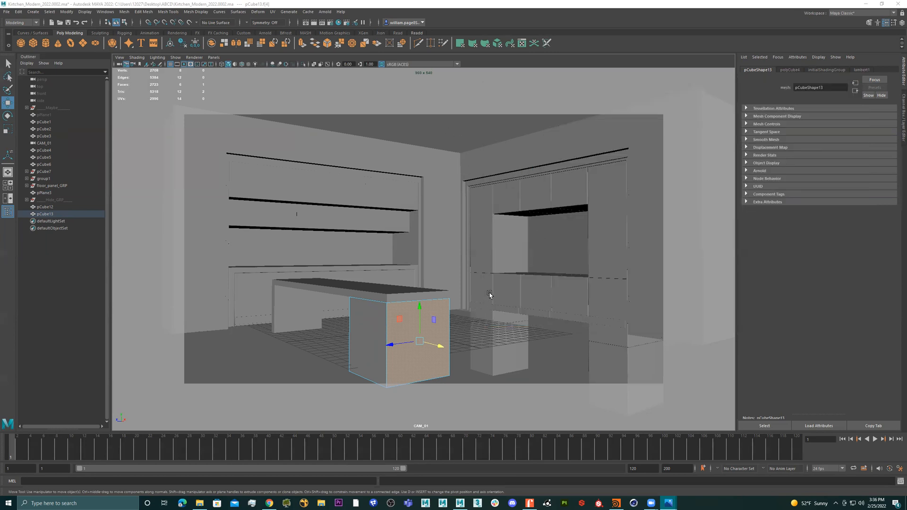
Step: In the perspective view, pull the base cabinet's back face along Z beyond the tabletop's back edge
{"action": "left_click", "coordinate": [213, 58]}
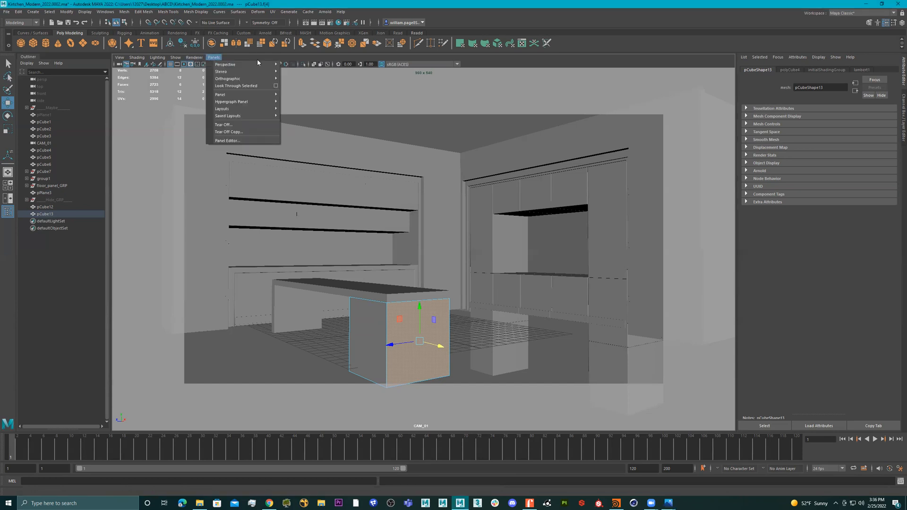
{"action": "left_click", "coordinate": [295, 66]}
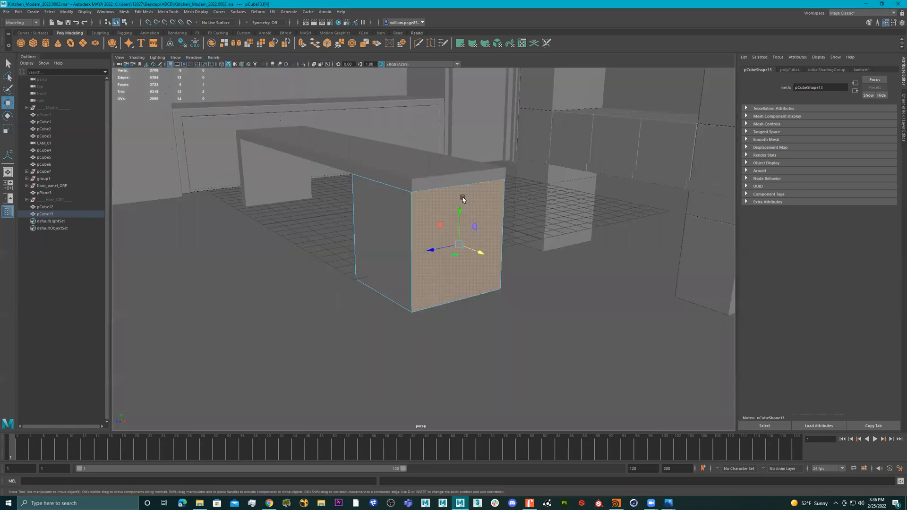
{"action": "left_click_drag", "start_coordinate": [504, 227], "coordinate": [443, 224], "text": "alt"}
{"action": "left_click", "coordinate": [443, 224]}
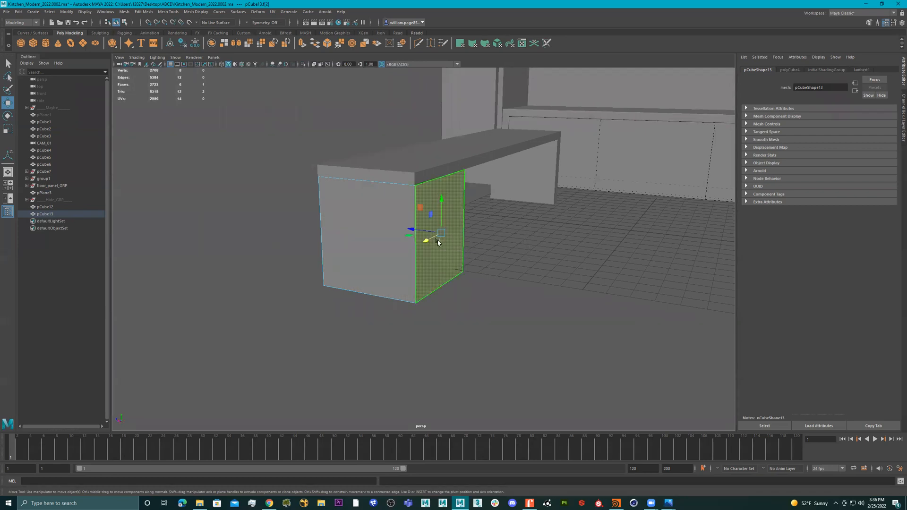
{"action": "left_click_drag", "start_coordinate": [426, 239], "coordinate": [466, 236]}
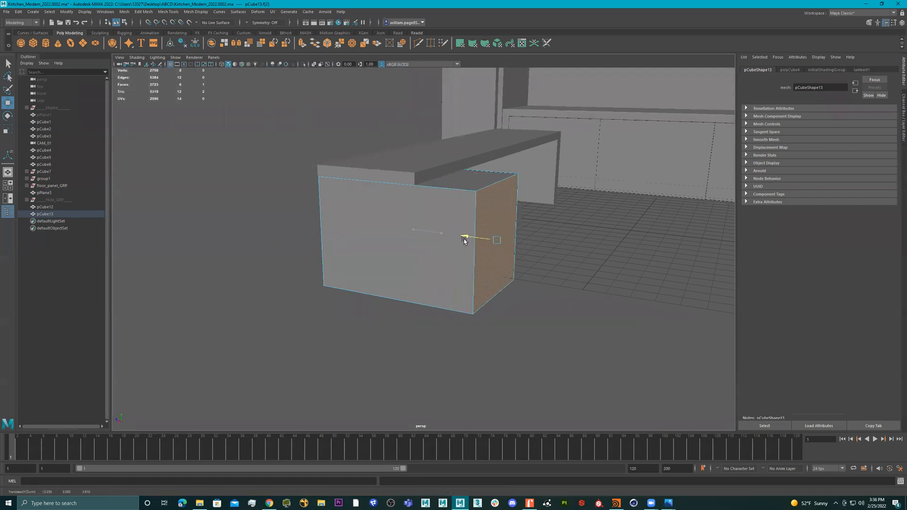
Step: Looking through CAM_01, shorten the base cabinet's extension behind the tabletop by moving its back face along Z
{"action": "left_click", "coordinate": [211, 58]}
{"action": "mouse_move", "coordinate": [236, 66]}
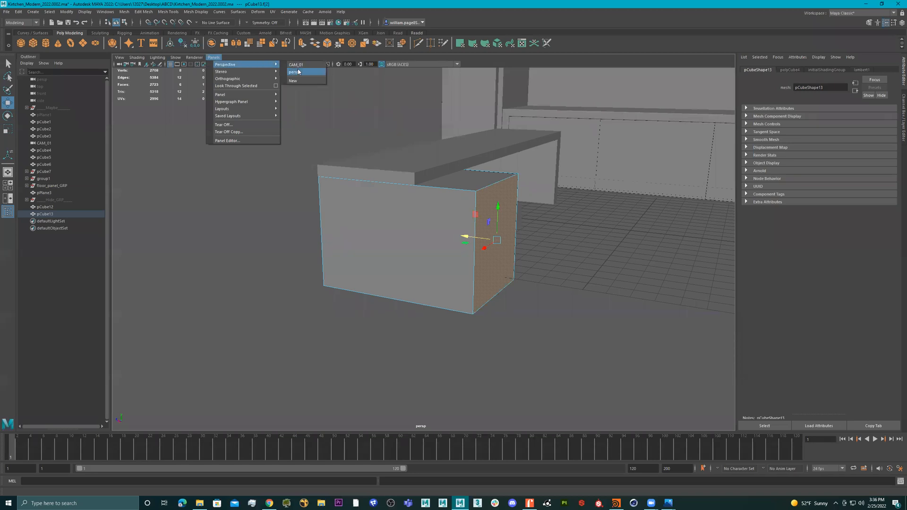
{"action": "left_click", "coordinate": [303, 71]}
{"action": "left_click_drag", "start_coordinate": [433, 332], "coordinate": [449, 333]}
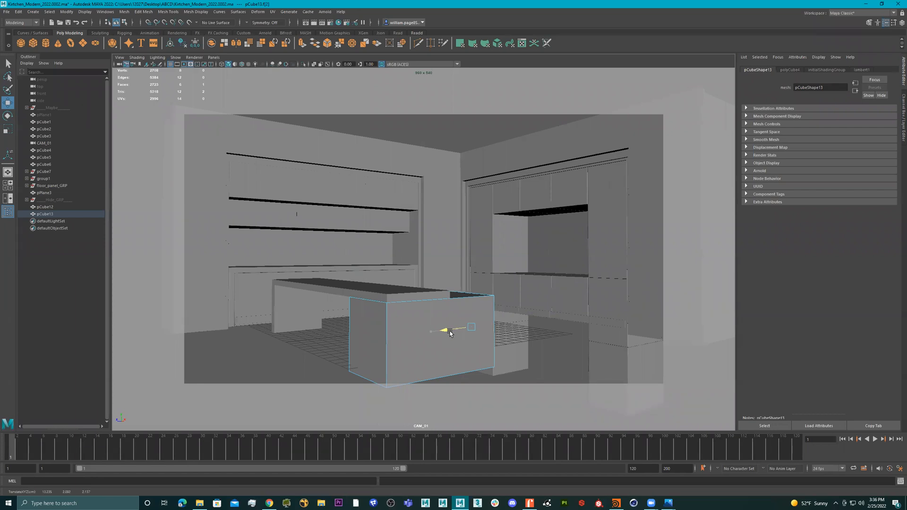
{"action": "left_click_drag", "start_coordinate": [449, 333], "coordinate": [426, 334]}
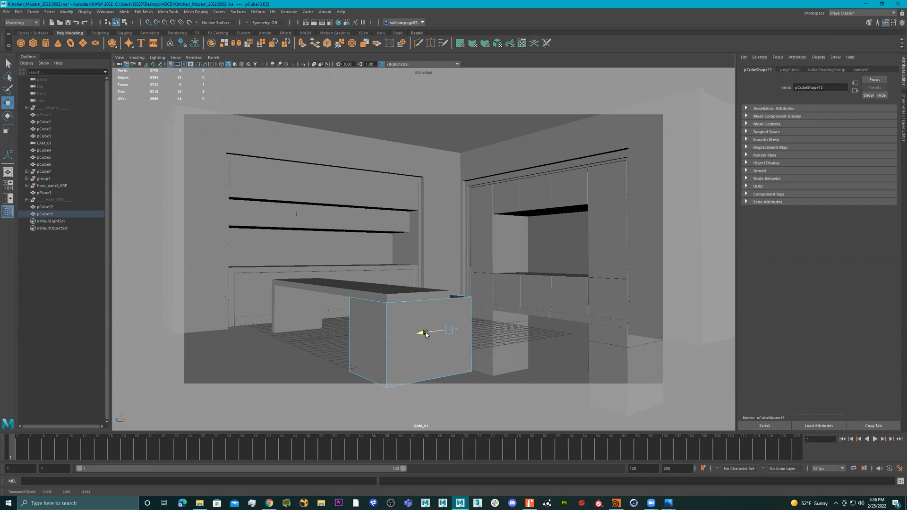
{"action": "left_click_drag", "start_coordinate": [425, 334], "coordinate": [426, 334]}
Step: In the perspective view, cut a vertical edge line around the base cabinet with Multi-Cut, in line with the tabletop's back edge
{"action": "left_click", "coordinate": [214, 58]}
{"action": "mouse_move", "coordinate": [250, 64]}
{"action": "left_click", "coordinate": [311, 75]}
{"action": "left_click_drag", "start_coordinate": [467, 259], "coordinate": [507, 256], "text": "alt"}
{"action": "left_click", "coordinate": [418, 43]}
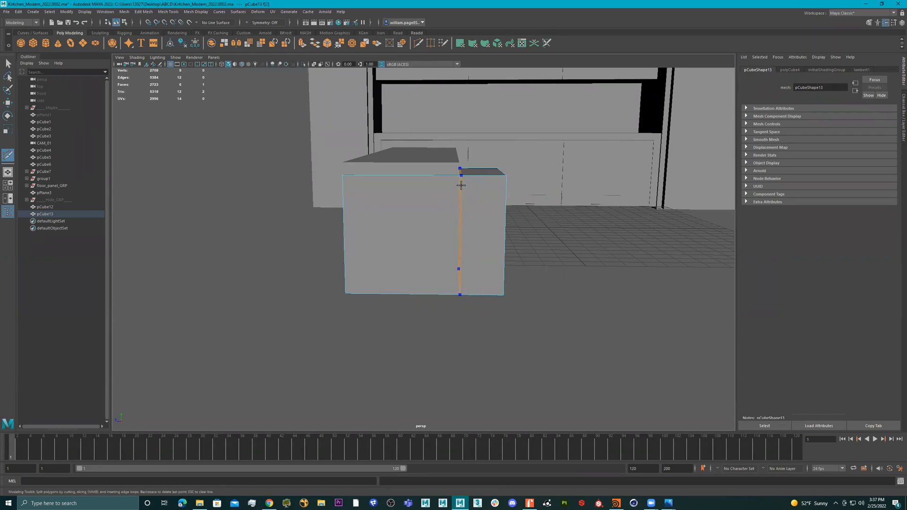
{"action": "key", "text": "Return"}
{"action": "key", "text": "q"}
{"action": "left_click_drag", "start_coordinate": [521, 202], "coordinate": [491, 215], "text": "alt"}
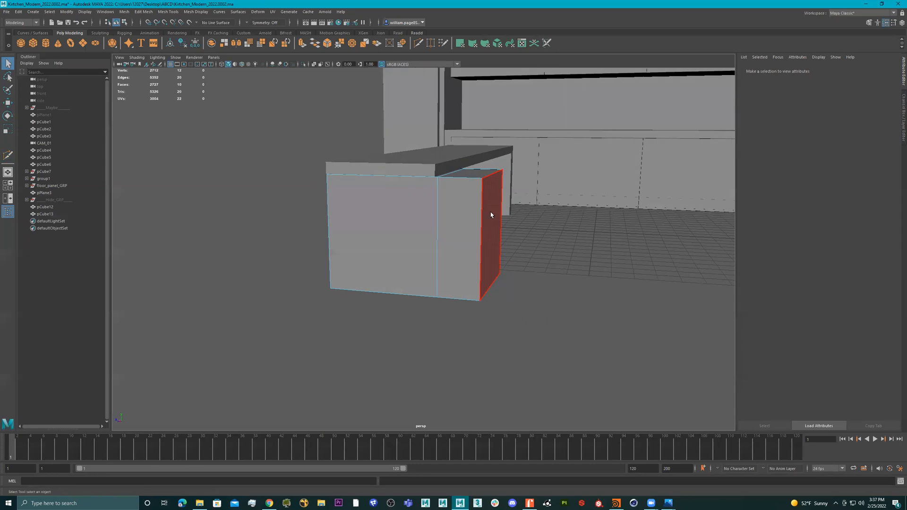
Step: Select the base cabinet's back face and move it slightly toward the tabletop along Z, looking through CAM_01
{"action": "left_click", "coordinate": [487, 219]}
{"action": "left_click", "coordinate": [214, 57]}
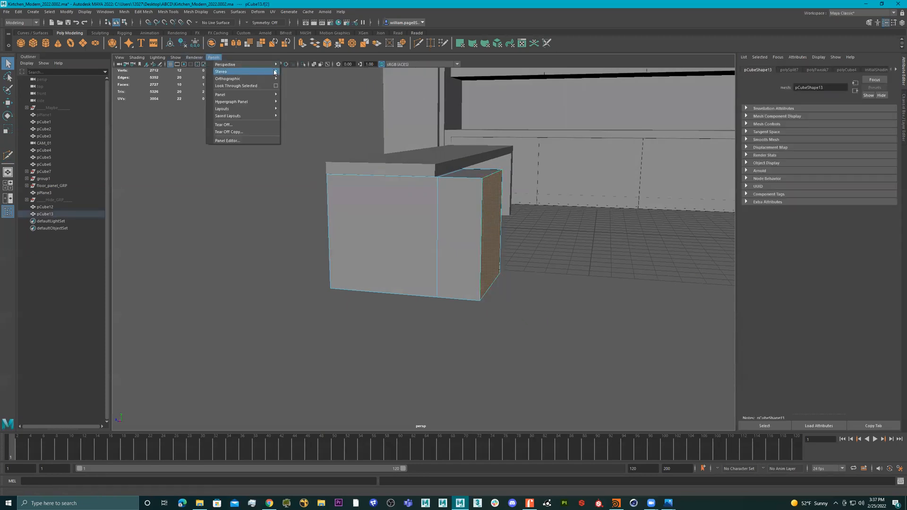
{"action": "left_click", "coordinate": [295, 65]}
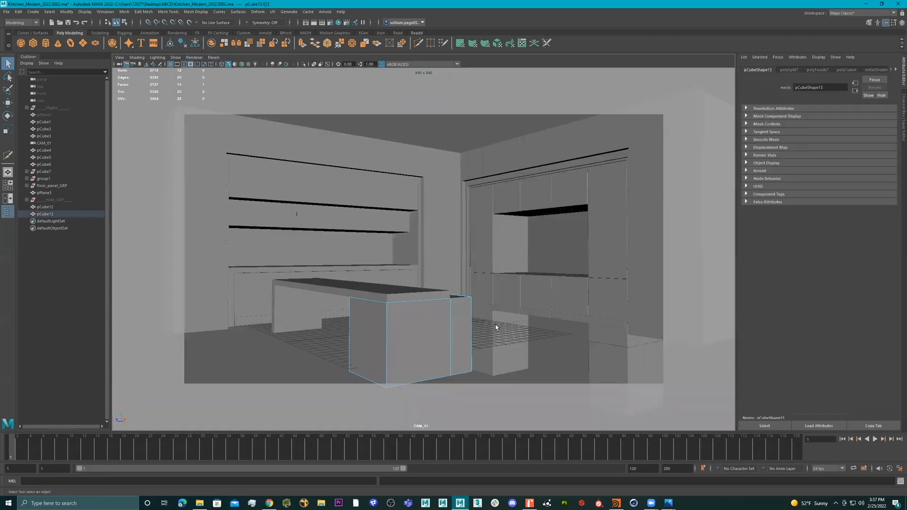
{"action": "key", "text": "e"}
{"action": "key", "text": "w"}
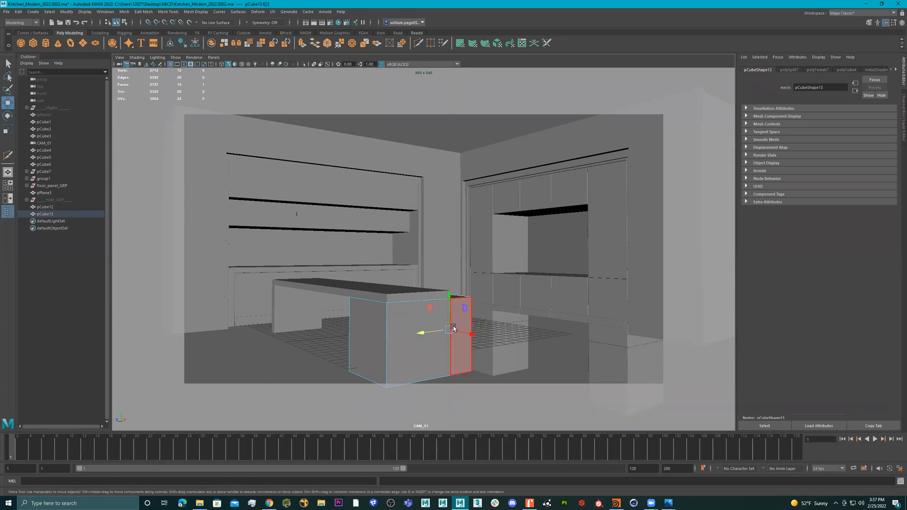
{"action": "left_click_drag", "start_coordinate": [428, 333], "coordinate": [423, 334]}
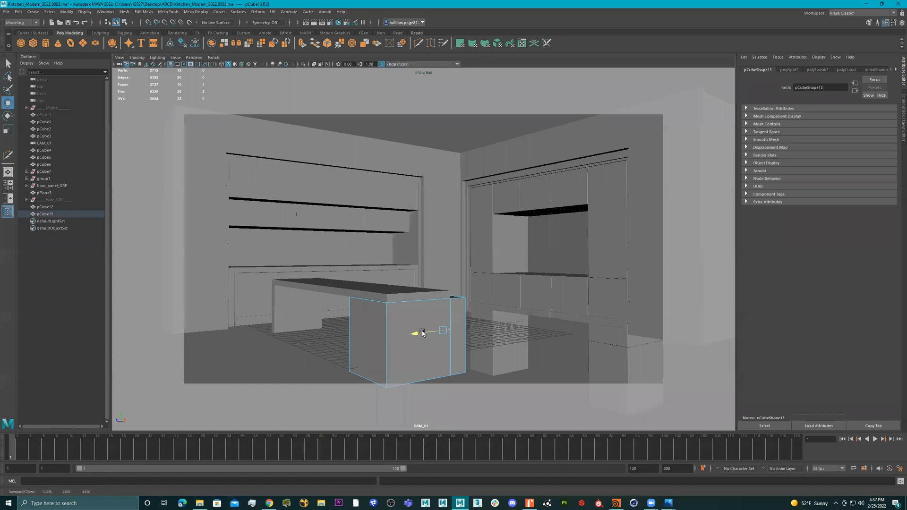
Step: Extrude the narrow top face behind the tabletop upward, slightly past the tabletop's surface
{"action": "left_click", "coordinate": [457, 296]}
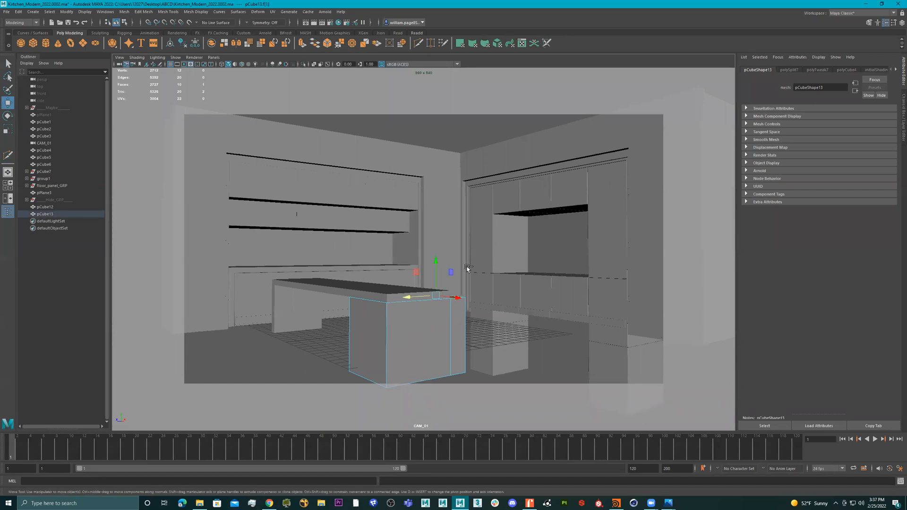
{"action": "key", "text": "ctrl+e"}
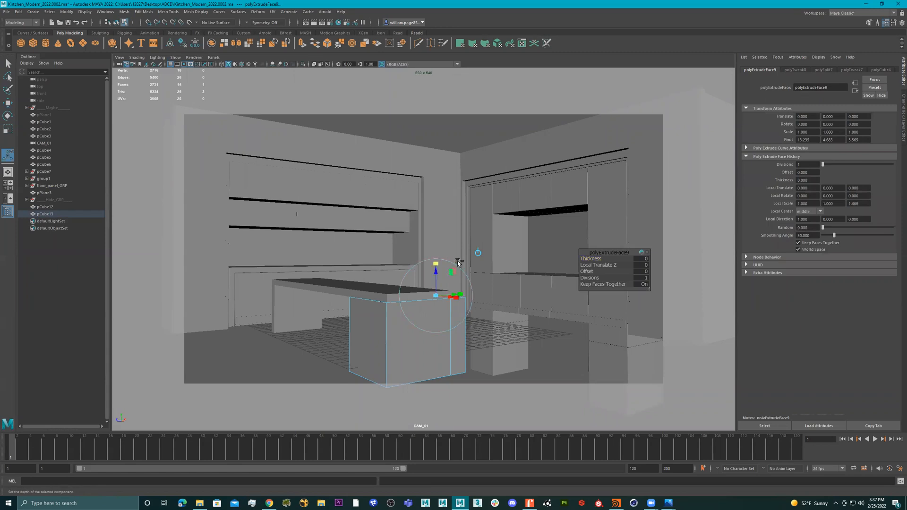
{"action": "key", "text": "ctrl+z"}
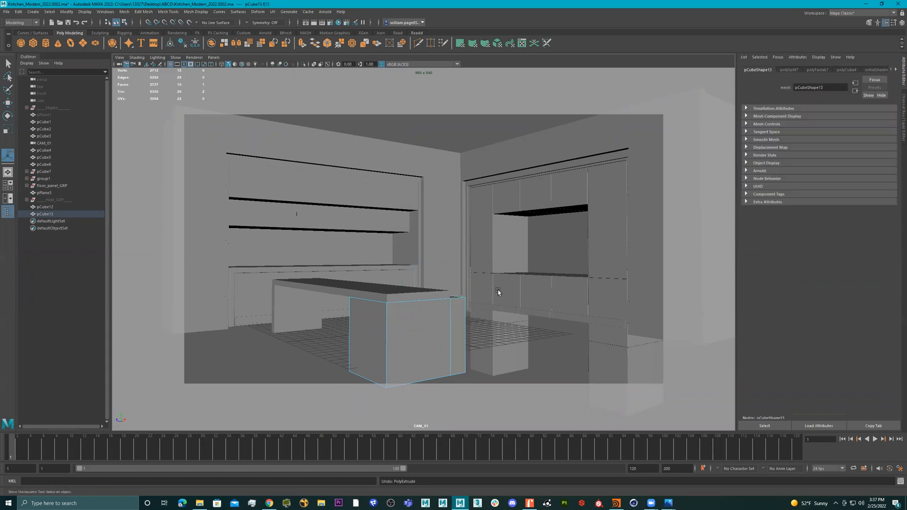
{"action": "key", "text": "4"}
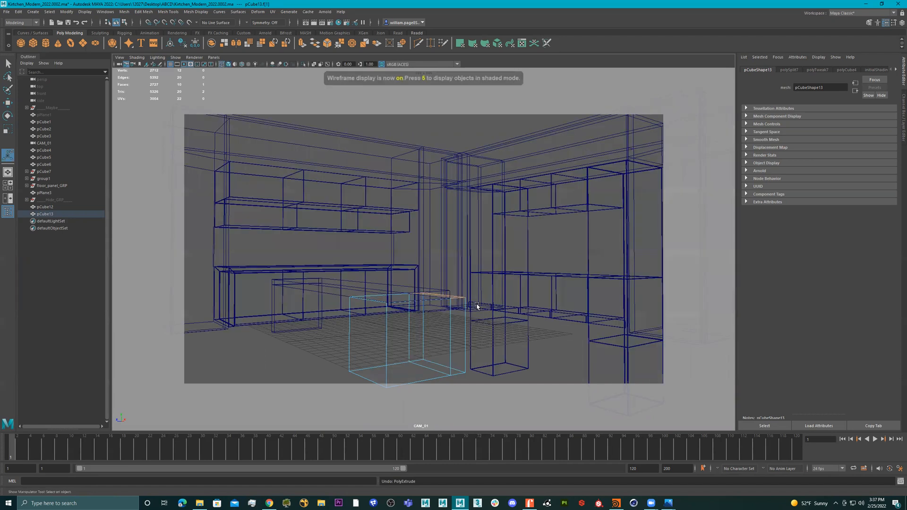
{"action": "key", "text": "5"}
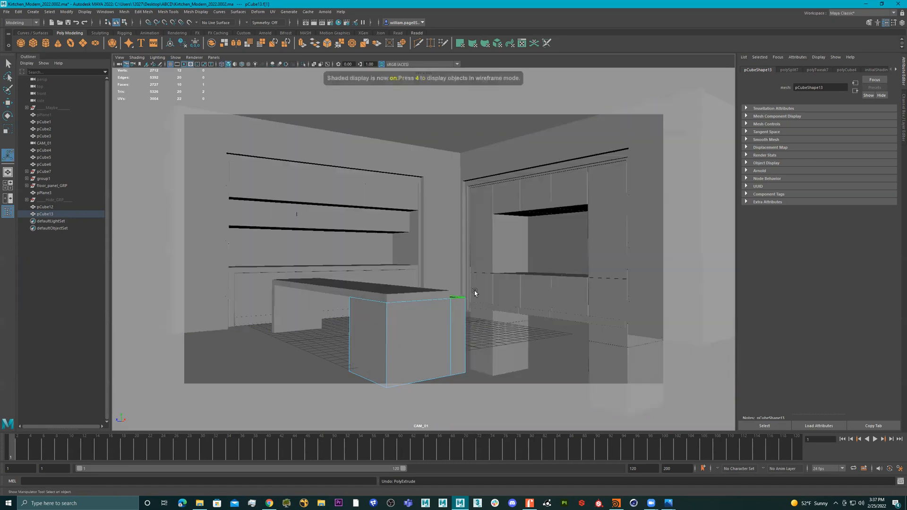
{"action": "key", "text": "ctrl+e"}
{"action": "mouse_move", "coordinate": [431, 272]}
{"action": "left_mouse_down"}
{"action": "mouse_move", "coordinate": [435, 255]}
{"action": "mouse_move", "coordinate": [435, 267]}
{"action": "left_mouse_up"}
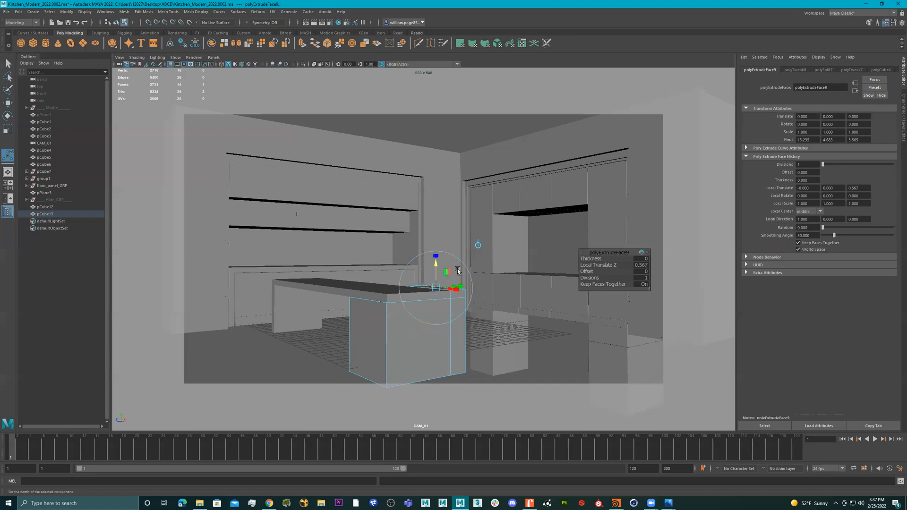
{"action": "left_click_drag", "start_coordinate": [437, 268], "coordinate": [436, 252]}
Step: Extrude the raised strip's top face upward by another 0.645 as the countertop layer
{"action": "key", "text": "ctrl+e"}
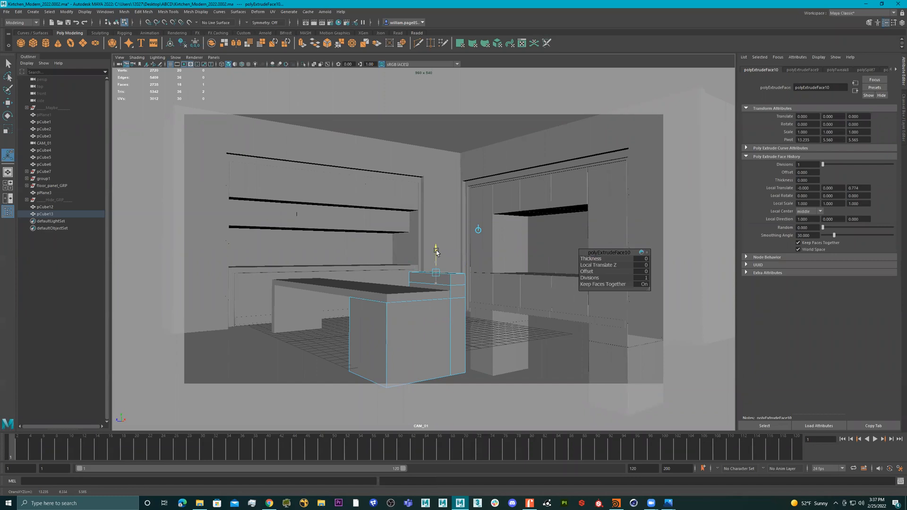
{"action": "left_click_drag", "start_coordinate": [436, 252], "coordinate": [437, 254]}
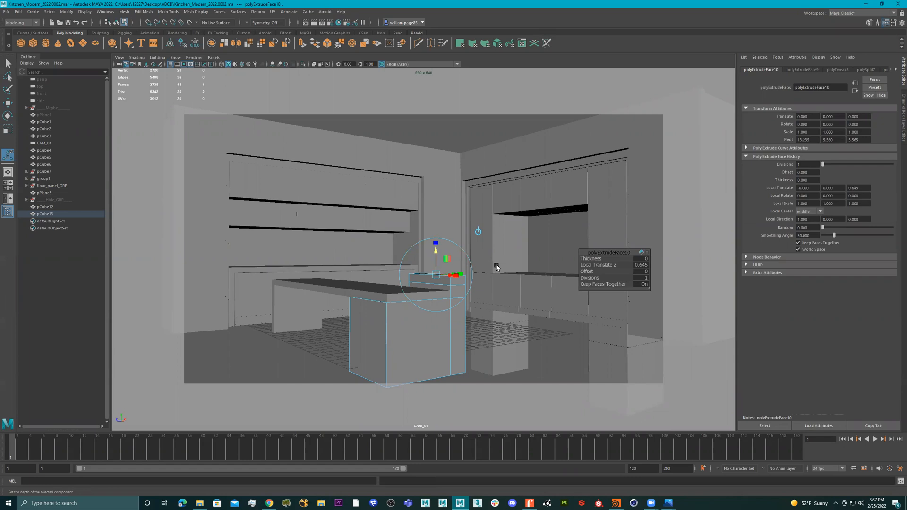
{"action": "key", "text": "q"}
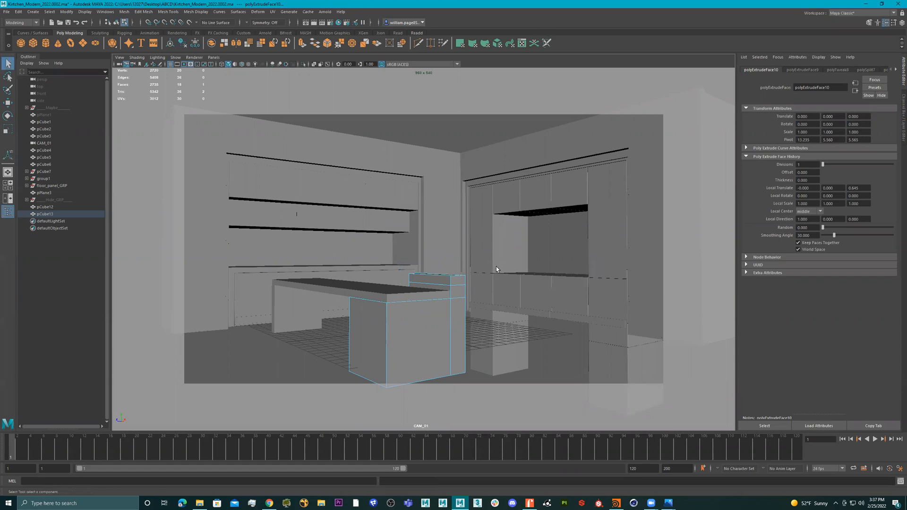
Step: In the perspective view, extrude the upper section's back face along Z by 11.157 to form a long countertop
{"action": "left_click", "coordinate": [215, 58]}
{"action": "mouse_move", "coordinate": [232, 63]}
{"action": "left_click", "coordinate": [318, 71]}
{"action": "left_click_drag", "start_coordinate": [483, 232], "coordinate": [505, 205], "text": "alt"}
{"action": "left_click", "coordinate": [455, 167]}
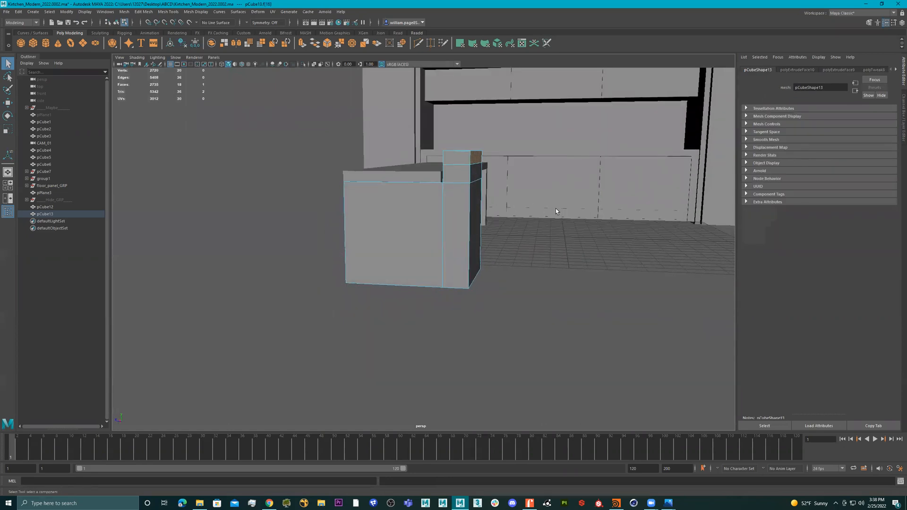
{"action": "key", "text": "ctrl+e"}
{"action": "left_click_drag", "start_coordinate": [551, 210], "coordinate": [667, 194], "text": "alt"}
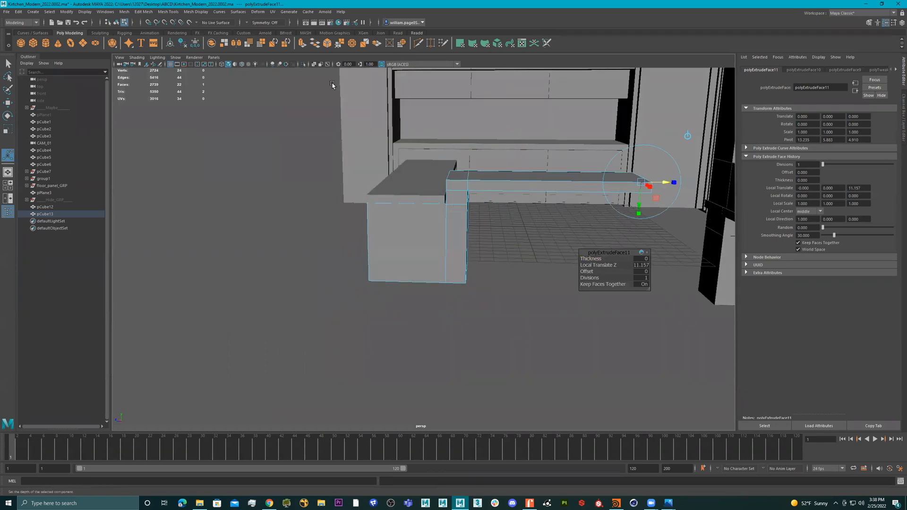
Step: Looking through CAM_01, shorten the long countertop extrusion along Z to about 10
{"action": "left_click", "coordinate": [214, 58]}
{"action": "left_click", "coordinate": [214, 57]}
{"action": "left_click", "coordinate": [214, 58]}
{"action": "mouse_move", "coordinate": [250, 65]}
{"action": "left_click", "coordinate": [296, 64]}
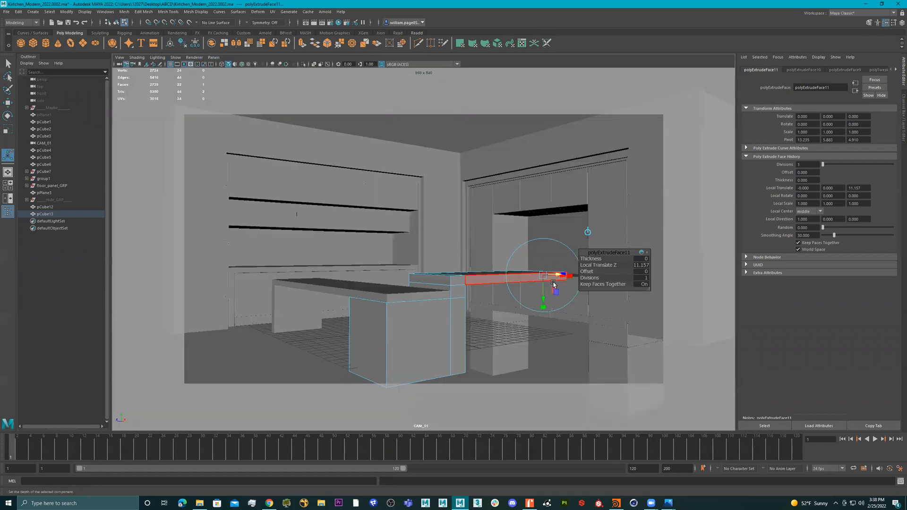
{"action": "mouse_move", "coordinate": [557, 276]}
{"action": "left_mouse_down"}
{"action": "mouse_move", "coordinate": [522, 278]}
{"action": "mouse_move", "coordinate": [558, 277]}
{"action": "left_mouse_up"}
{"action": "key", "text": "ctrl+z"}
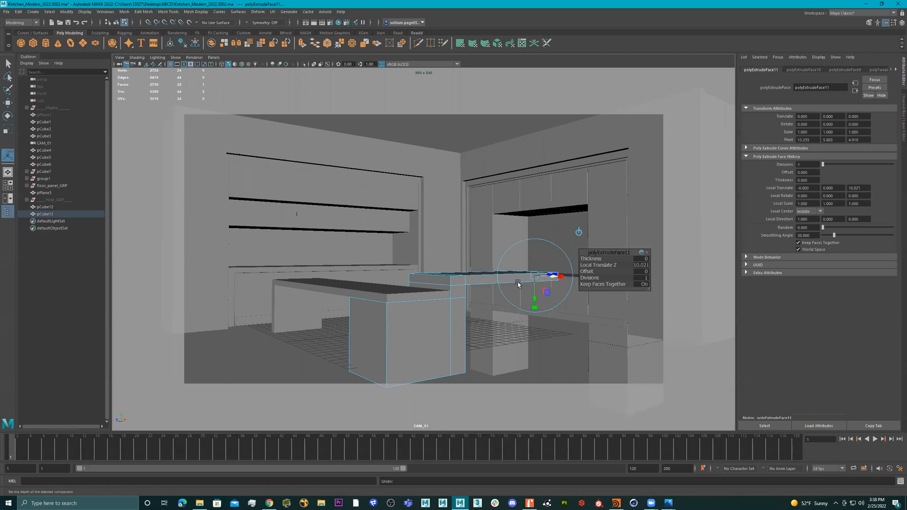
Step: In the perspective view, adjust the long countertop's length and extrude its end face by another 1.134
{"action": "left_click", "coordinate": [213, 57]}
{"action": "mouse_move", "coordinate": [236, 64]}
{"action": "left_click", "coordinate": [303, 75]}
{"action": "left_click_drag", "start_coordinate": [490, 212], "coordinate": [460, 237], "text": "alt"}
{"action": "mouse_move", "coordinate": [543, 183]}
{"action": "left_mouse_down"}
{"action": "mouse_move", "coordinate": [586, 185]}
{"action": "mouse_move", "coordinate": [550, 182]}
{"action": "left_mouse_up"}
{"action": "key", "text": "ctrl+z"}
{"action": "key", "text": "ctrl+e"}
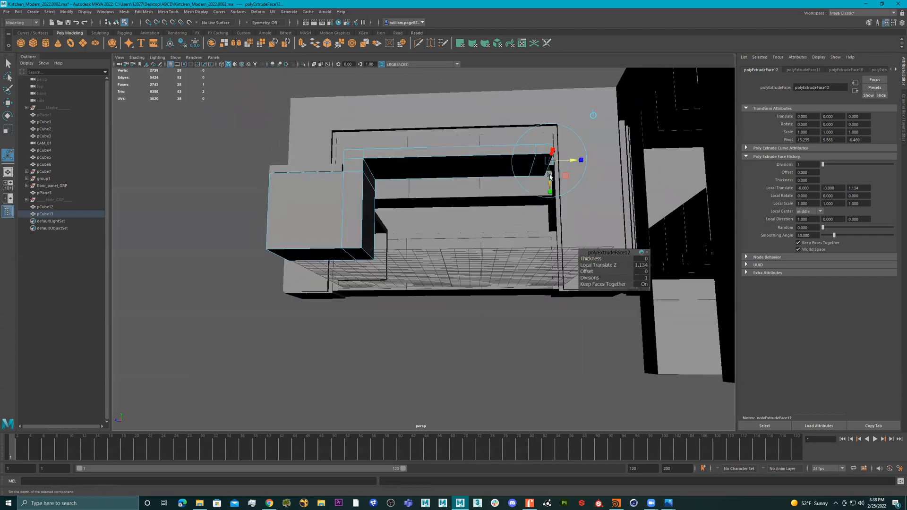
Step: Extrude the underside face of the countertop's end section down 5.919 to form the end support
{"action": "left_click", "coordinate": [543, 172]}
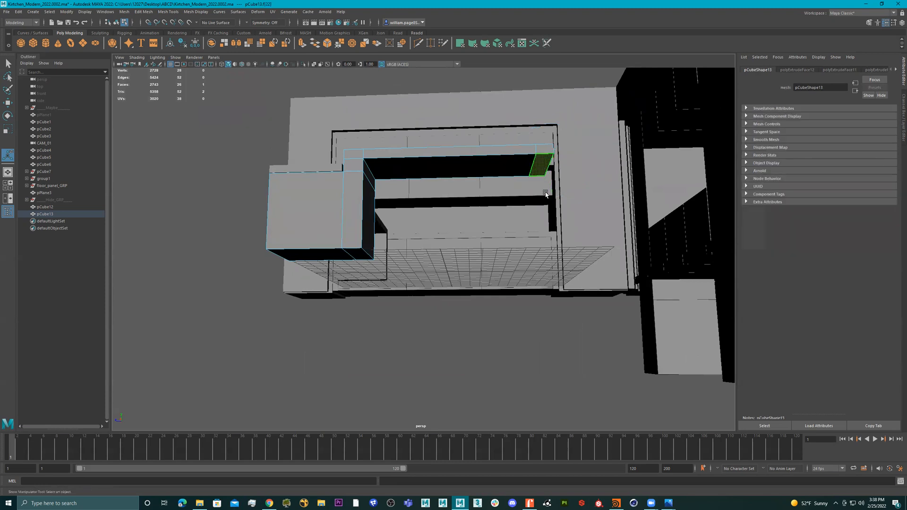
{"action": "key", "text": "ctrl+e"}
{"action": "left_click_drag", "start_coordinate": [541, 188], "coordinate": [490, 257]}
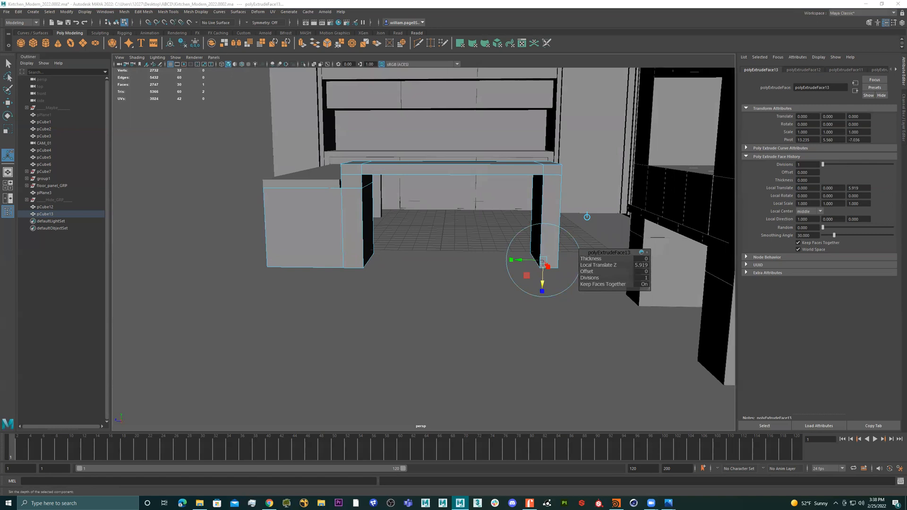
Step: Place the kitchen reference photo beside the CAM_01 view and compare the island's shape with it
{"action": "left_click", "coordinate": [668, 503]}
{"action": "left_click", "coordinate": [214, 57]}
{"action": "mouse_move", "coordinate": [263, 68]}
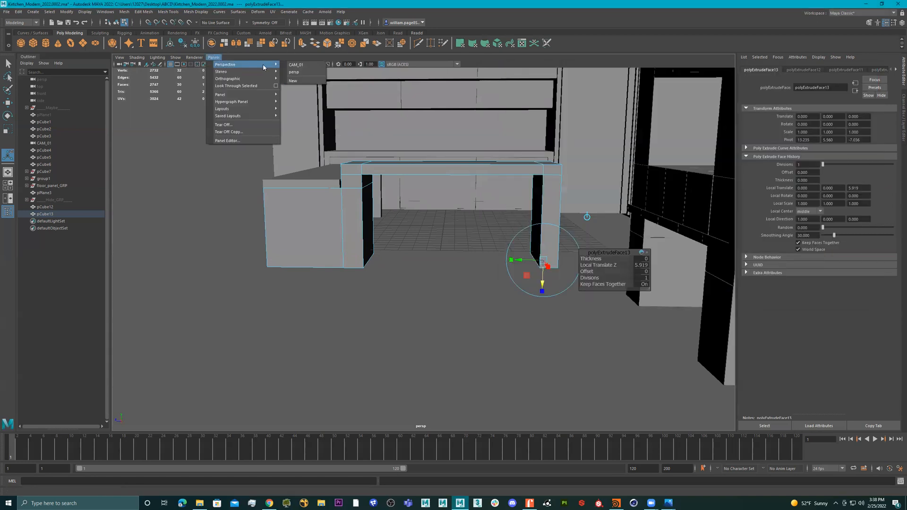
{"action": "left_click", "coordinate": [296, 65]}
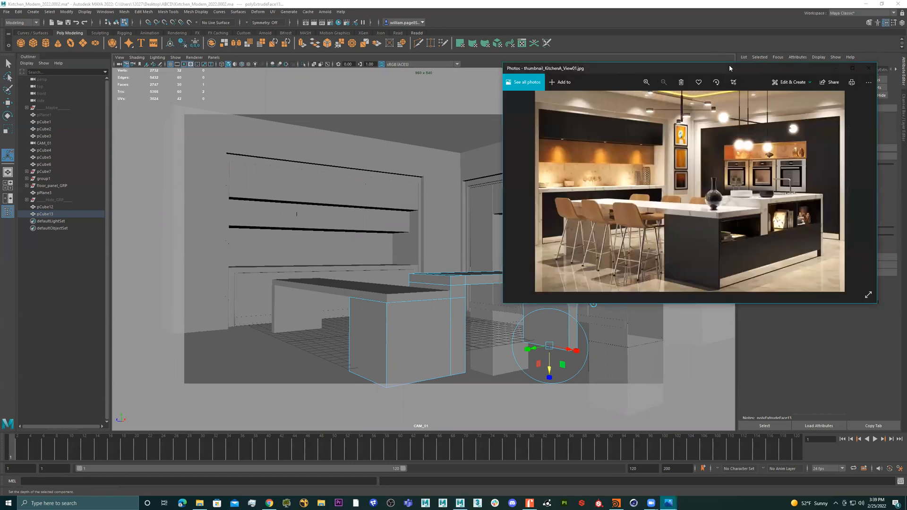
{"action": "left_click_drag", "start_coordinate": [729, 67], "coordinate": [760, 37]}
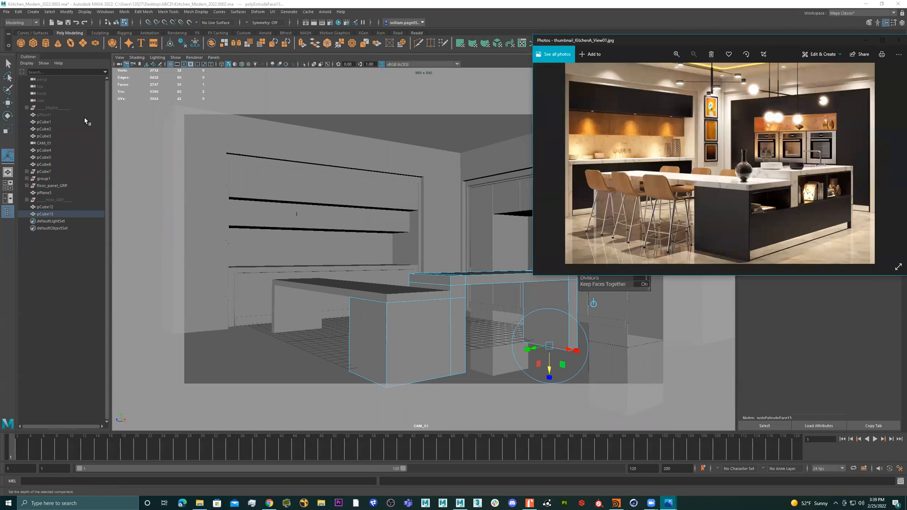
Step: Unhide the floor plane pPlane1 and check the scene against the reference photo
{"action": "left_click", "coordinate": [43, 117]}
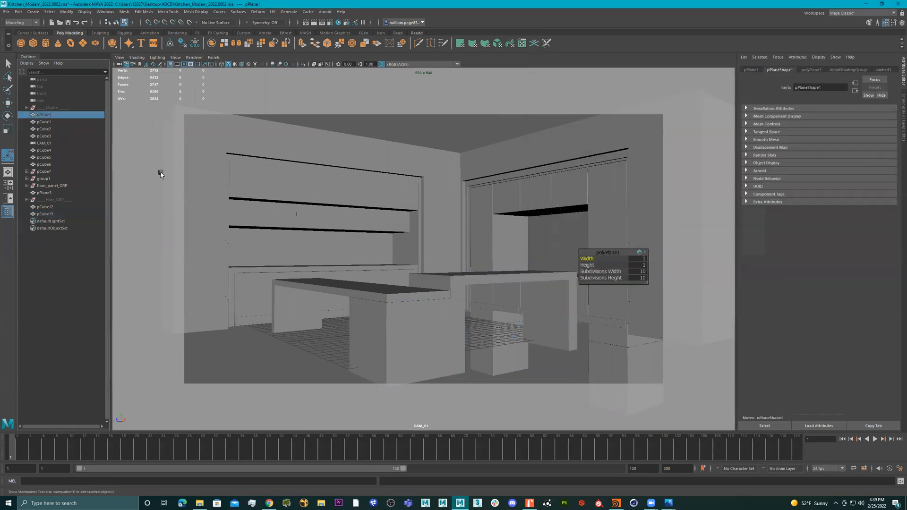
{"action": "key", "text": "h"}
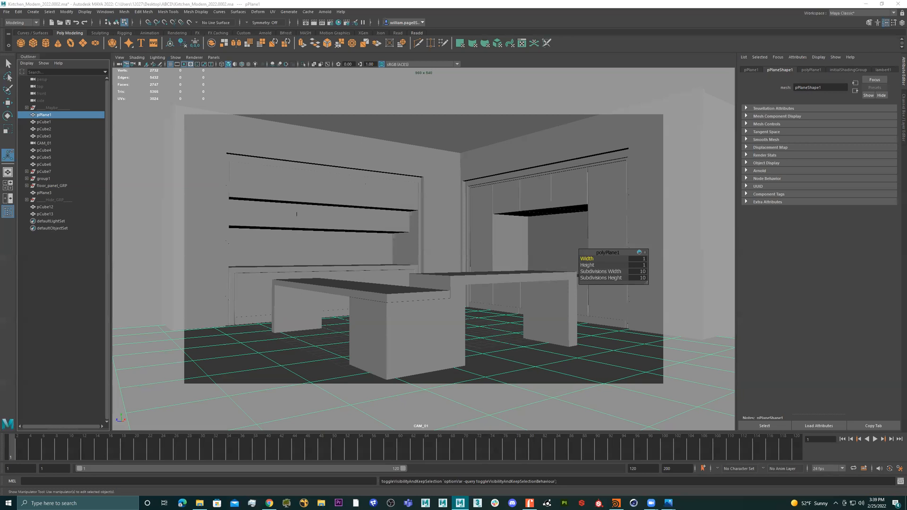
{"action": "key", "text": "alt+Tab"}
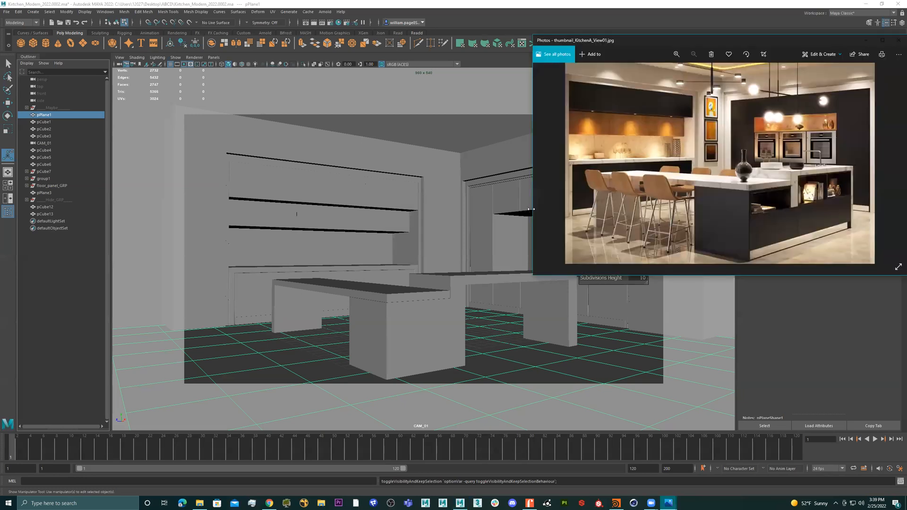
{"action": "left_click", "coordinate": [701, 30]}
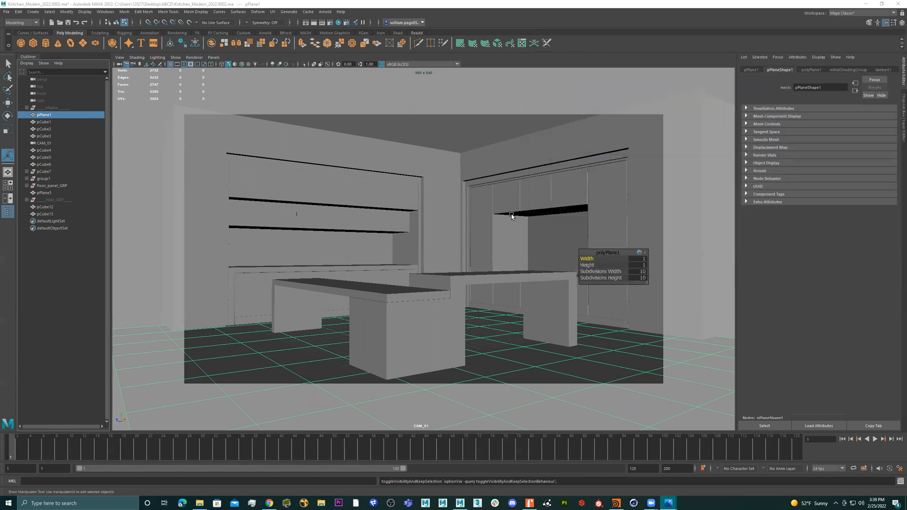
{"action": "left_click", "coordinate": [523, 241]}
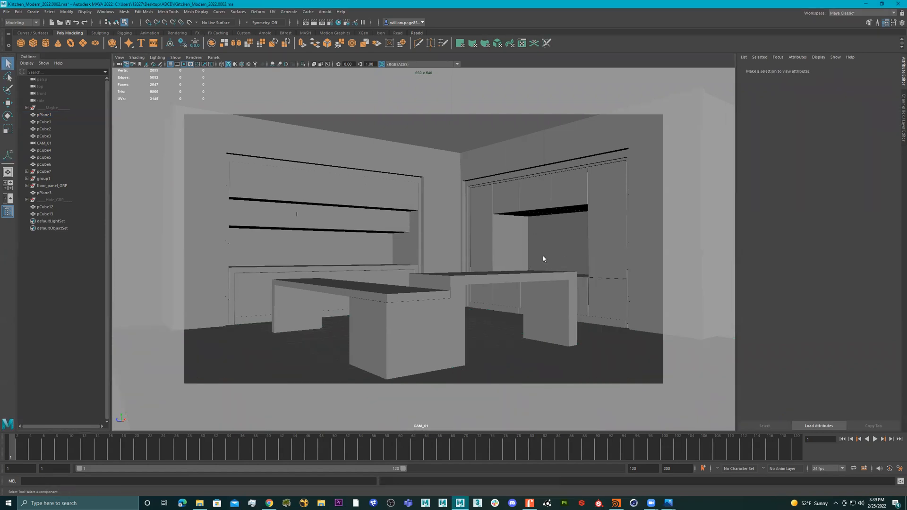
Step: Duplicate the island mesh pCube13 and raise the copy along Y above the original in the perspective view
{"action": "left_click", "coordinate": [538, 310]}
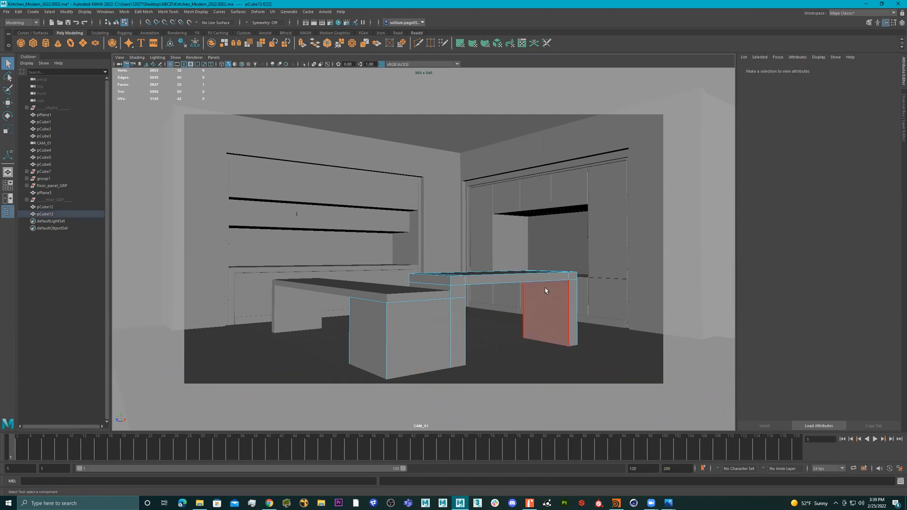
{"action": "right_click_drag", "start_coordinate": [545, 287], "coordinate": [604, 256]}
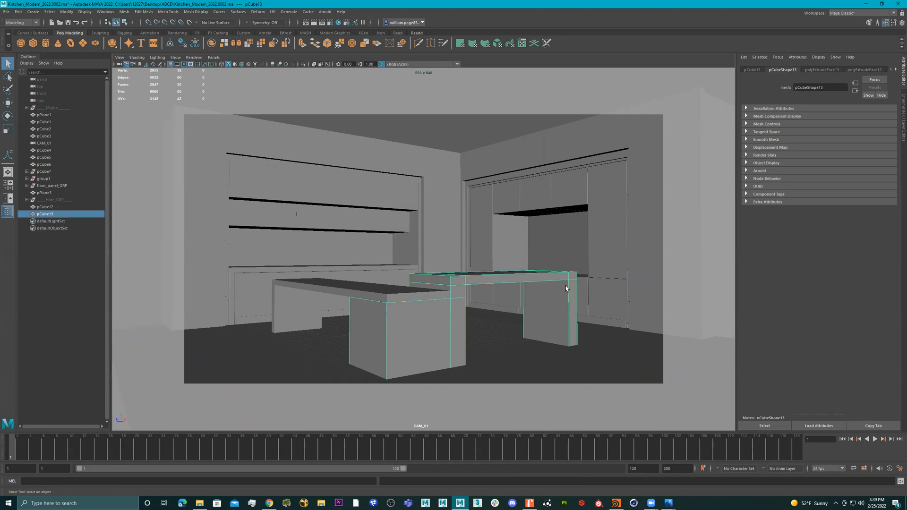
{"action": "left_click", "coordinate": [213, 58]}
{"action": "mouse_move", "coordinate": [232, 64]}
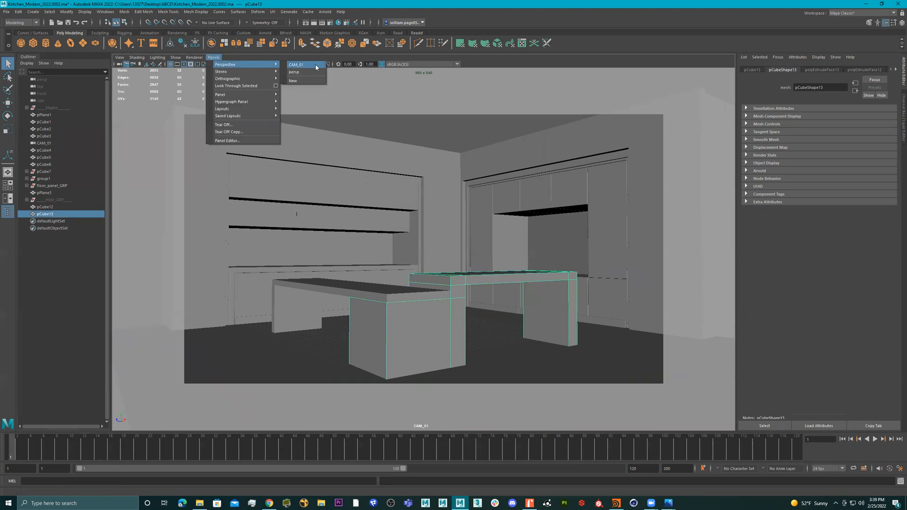
{"action": "left_click", "coordinate": [308, 73]}
{"action": "left_click_drag", "start_coordinate": [515, 231], "coordinate": [436, 221], "text": "alt"}
{"action": "right_click_drag", "start_coordinate": [413, 199], "coordinate": [439, 189]}
{"action": "left_click_drag", "start_coordinate": [439, 185], "coordinate": [423, 203], "text": "alt"}
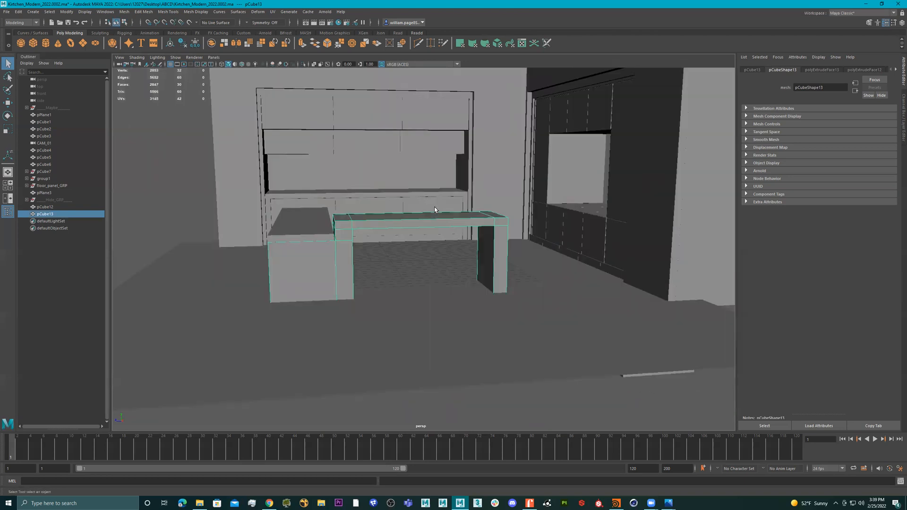
{"action": "key", "text": "ctrl+d"}
{"action": "key", "text": "w"}
{"action": "left_click_drag", "start_coordinate": [299, 263], "coordinate": [305, 128]}
Step: Delete every face of the raised copy except the underside face between the base and the end support
{"action": "middle_click_drag", "start_coordinate": [396, 151], "coordinate": [409, 181], "text": "alt"}
{"action": "right_click_drag", "start_coordinate": [369, 108], "coordinate": [371, 124]}
{"action": "left_click_drag", "start_coordinate": [433, 135], "coordinate": [415, 115], "text": "alt"}
{"action": "left_click", "coordinate": [428, 124]}
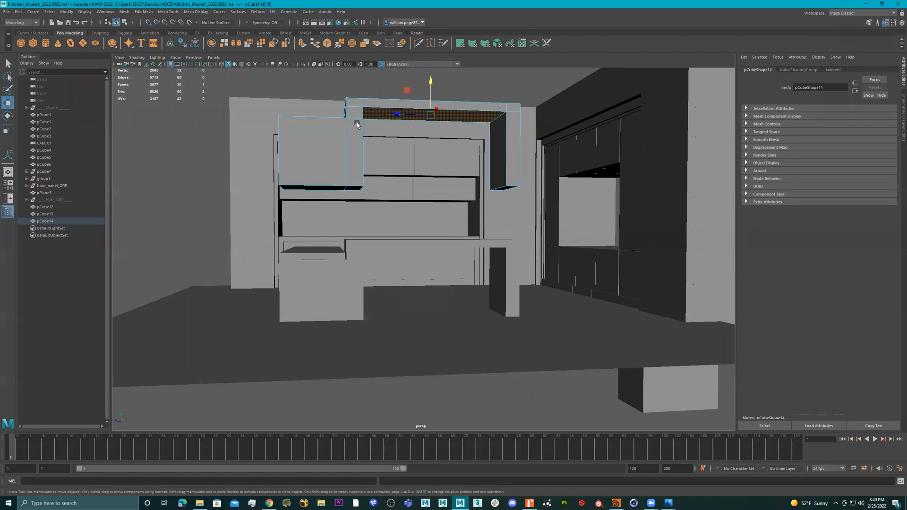
{"action": "left_click", "coordinate": [45, 12]}
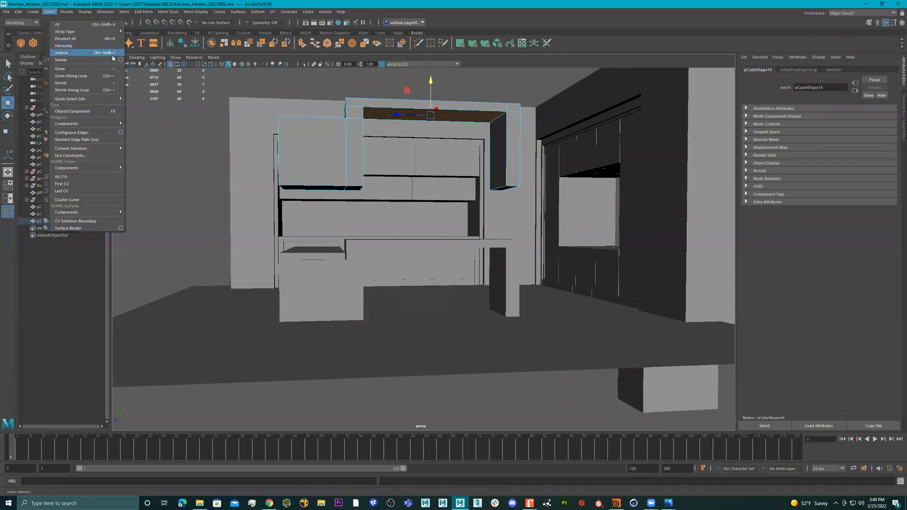
{"action": "left_click", "coordinate": [98, 53]}
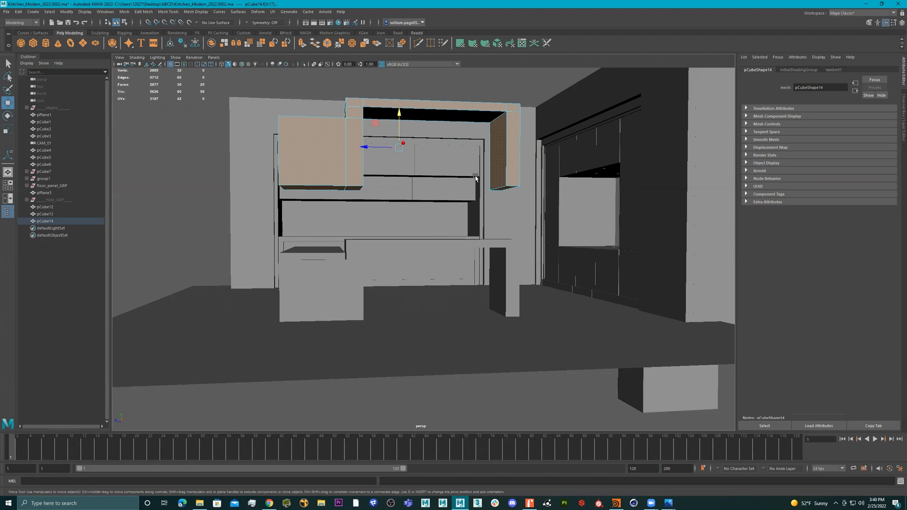
{"action": "key", "text": "Delete"}
Step: Center the remaining face's pivot and lower it along Y into the island's opening beneath the long countertop
{"action": "right_click_drag", "start_coordinate": [439, 116], "coordinate": [472, 109]}
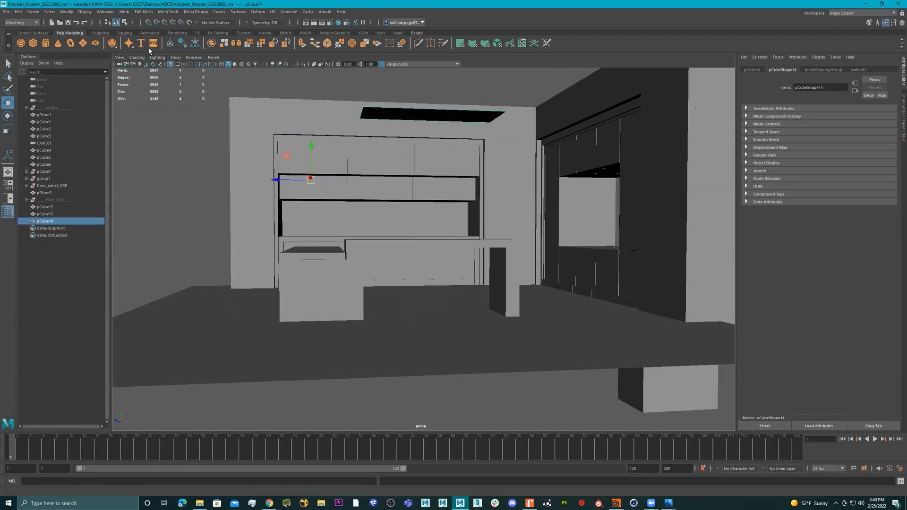
{"action": "left_click", "coordinate": [170, 44]}
{"action": "left_click_drag", "start_coordinate": [429, 82], "coordinate": [432, 217]}
{"action": "right_click_drag", "start_coordinate": [431, 216], "coordinate": [507, 224], "text": "alt"}
{"action": "left_click_drag", "start_coordinate": [507, 225], "coordinate": [456, 196], "text": "alt"}
{"action": "right_click_drag", "start_coordinate": [456, 196], "coordinate": [448, 194], "text": "alt"}
{"action": "left_click_drag", "start_coordinate": [448, 194], "coordinate": [411, 211], "text": "alt"}
{"action": "right_click_drag", "start_coordinate": [411, 211], "coordinate": [429, 212], "text": "alt"}
{"action": "left_click_drag", "start_coordinate": [429, 212], "coordinate": [444, 214], "text": "alt"}
{"action": "middle_click_drag", "start_coordinate": [444, 214], "coordinate": [438, 200], "text": "alt"}
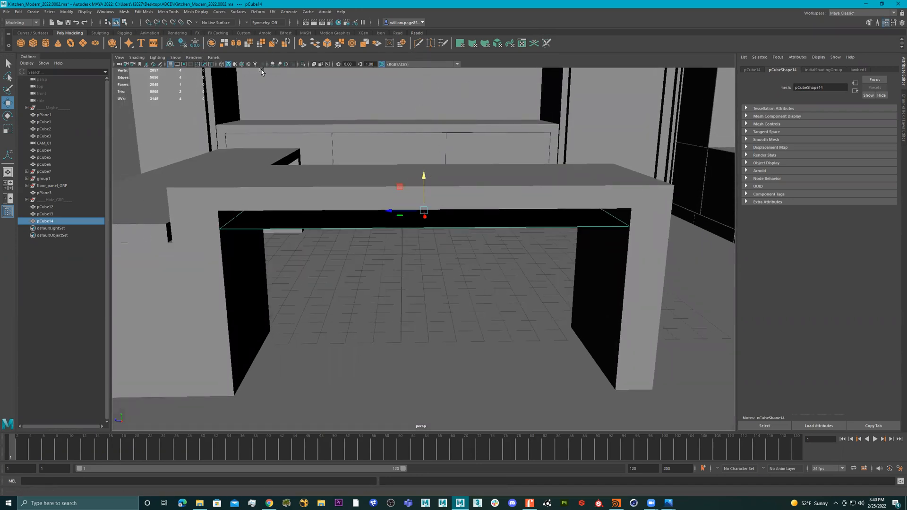
Step: Isolate the loose face and insert four evenly spaced edge loops across its length
{"action": "left_click", "coordinate": [304, 64]}
{"action": "left_click_drag", "start_coordinate": [417, 198], "coordinate": [404, 160], "text": "alt"}
{"action": "right_click_drag", "start_coordinate": [385, 161], "coordinate": [354, 168], "text": "shift"}
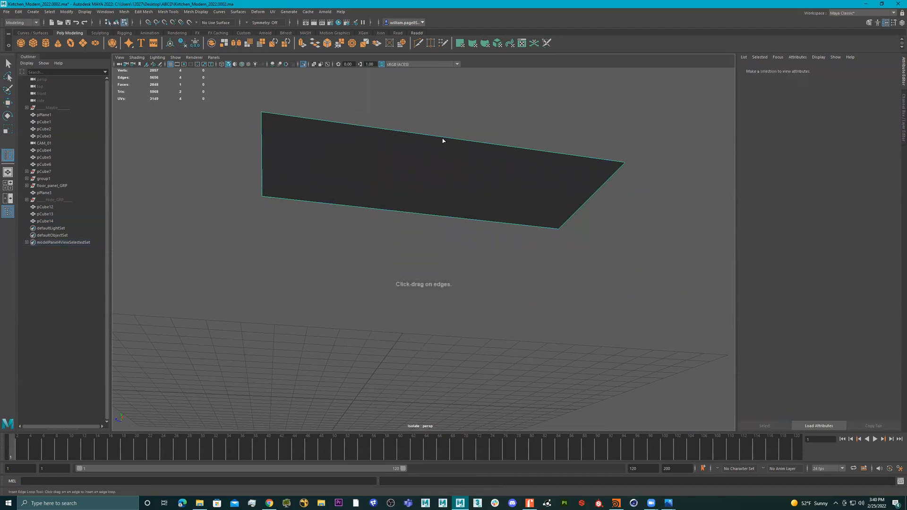
{"action": "left_click", "coordinate": [442, 137]}
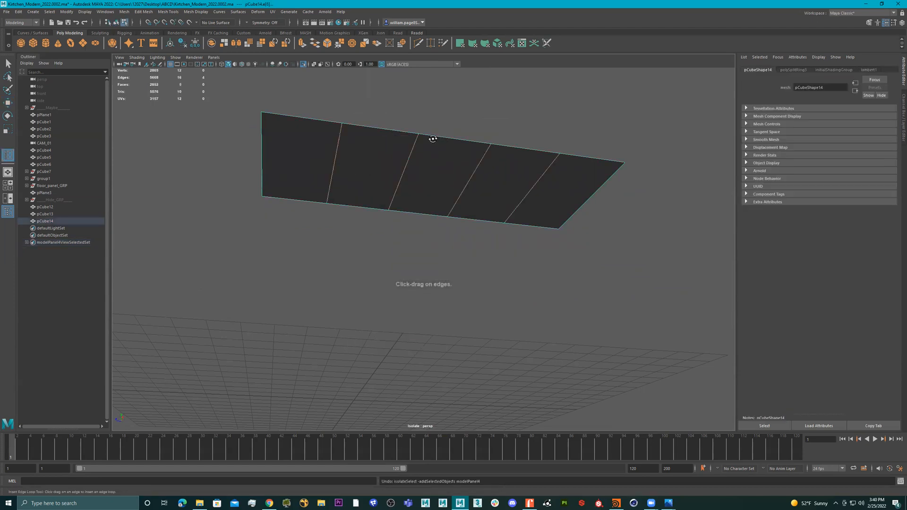
Step: Undo the four edge loops and insert two evenly spaced edge loops across the face's length instead
{"action": "key", "text": "ctrl+z"}
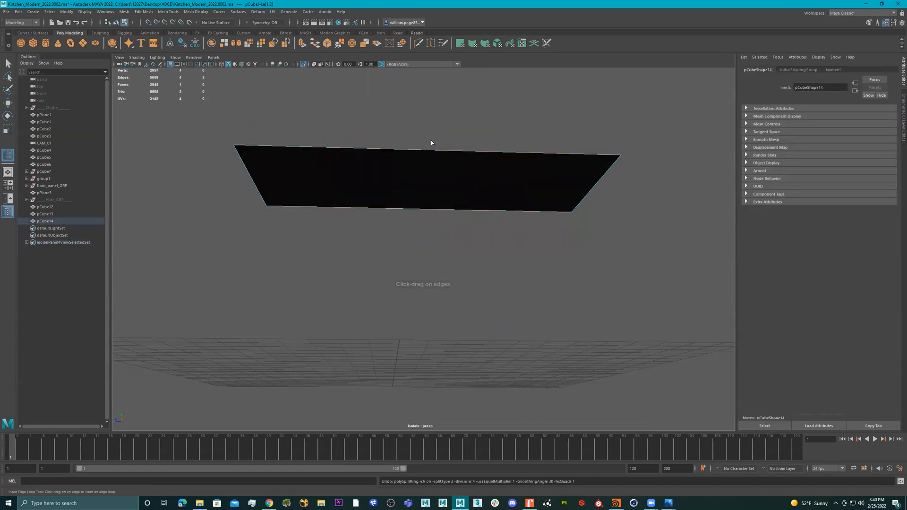
{"action": "left_click", "coordinate": [9, 154]}
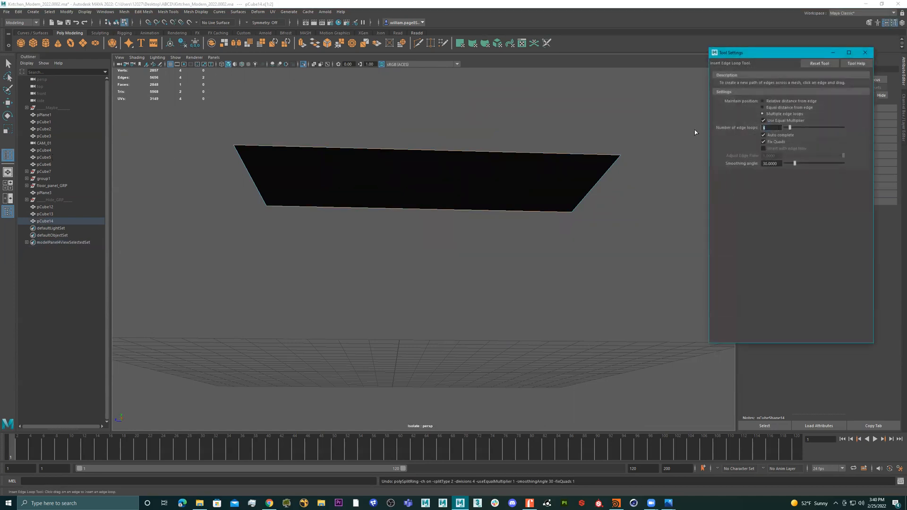
{"action": "left_click", "coordinate": [762, 101]}
{"action": "left_click", "coordinate": [770, 114]}
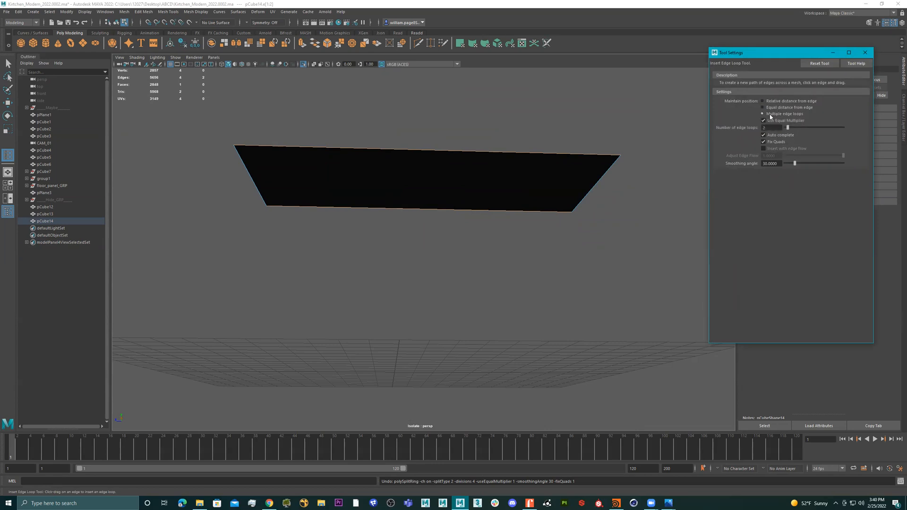
{"action": "left_click", "coordinate": [405, 152]}
Step: Scale the two edge loops toward each other so they form a narrow divider strip at the face's middle
{"action": "key", "text": "r"}
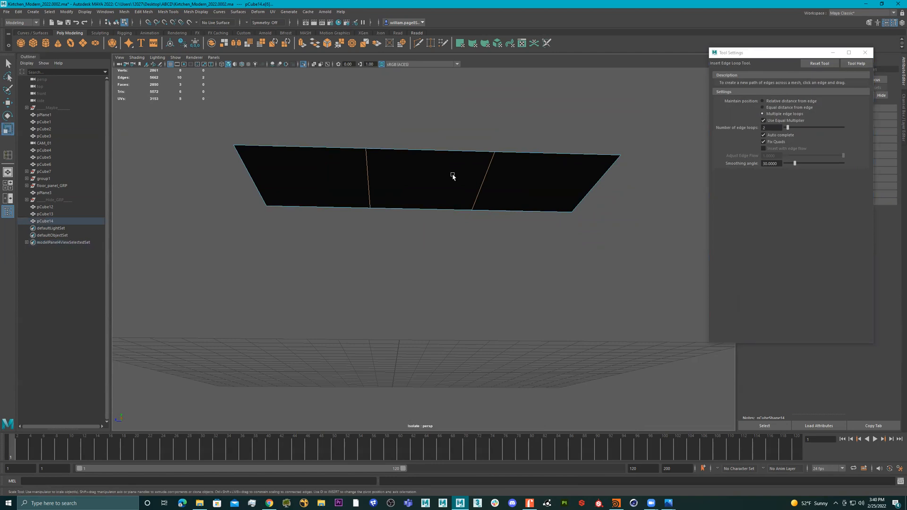
{"action": "left_click_drag", "start_coordinate": [395, 185], "coordinate": [419, 187]}
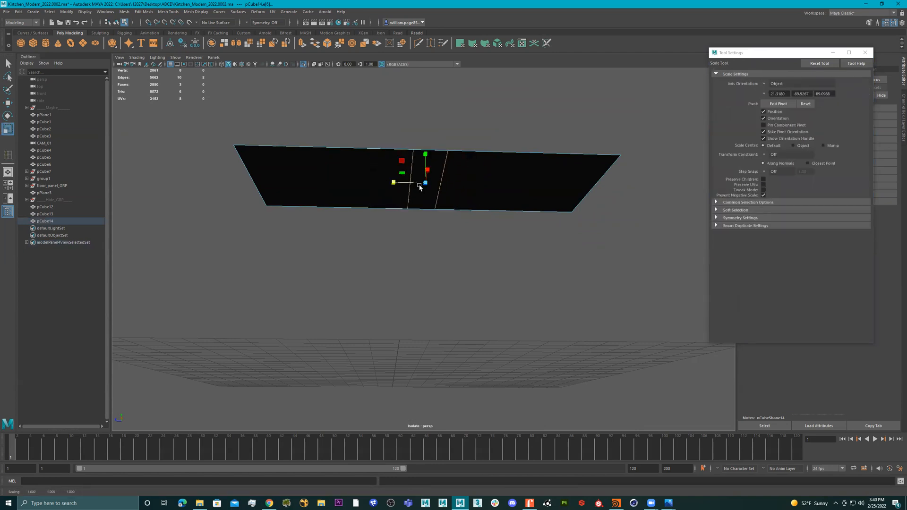
{"action": "left_click", "coordinate": [217, 59]}
{"action": "mouse_move", "coordinate": [247, 64]}
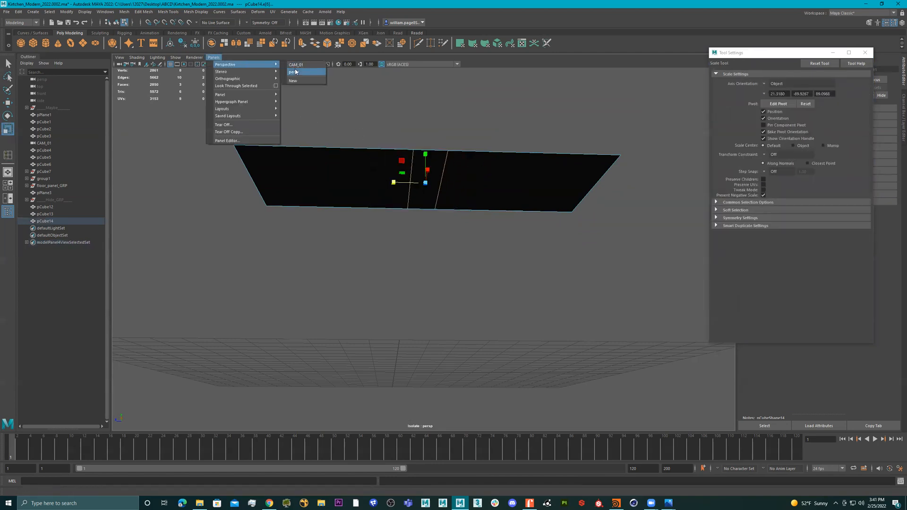
{"action": "left_click", "coordinate": [298, 71]}
{"action": "left_click", "coordinate": [213, 57]}
{"action": "left_click", "coordinate": [306, 66]}
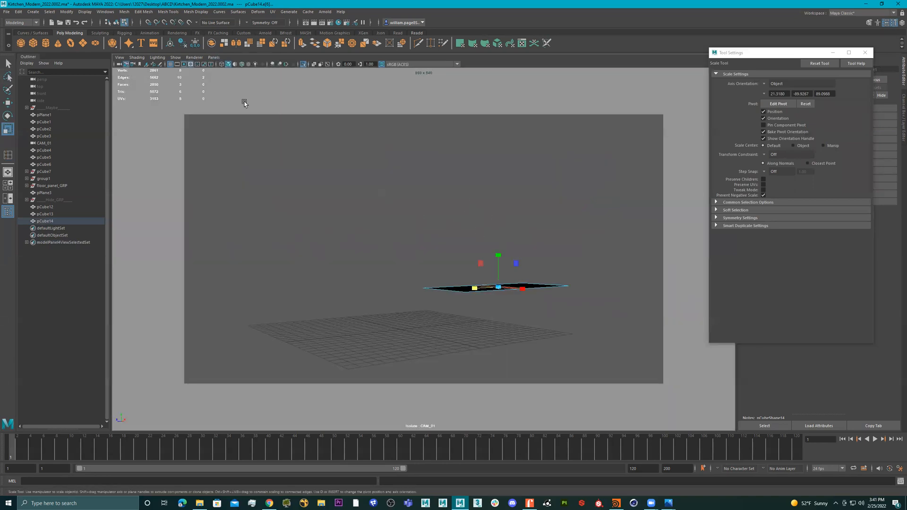
{"action": "left_click", "coordinate": [214, 57]}
{"action": "mouse_move", "coordinate": [261, 66]}
{"action": "left_click", "coordinate": [305, 74]}
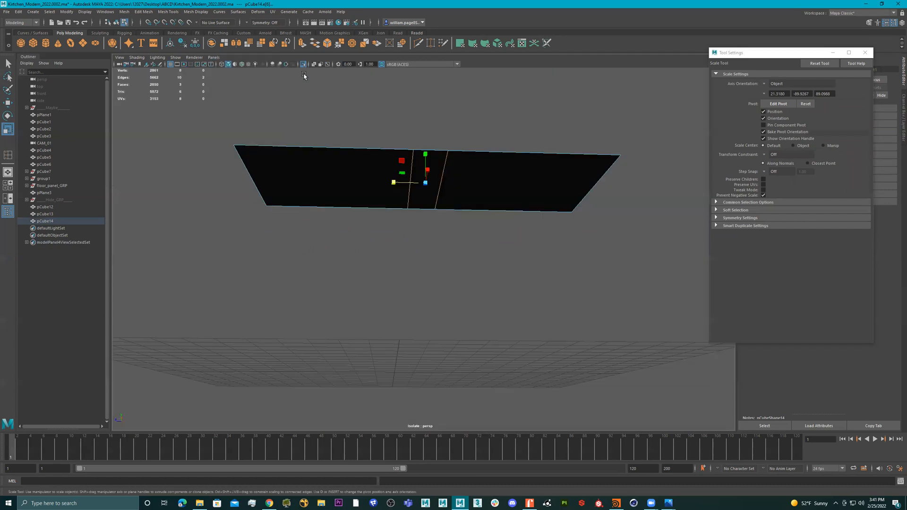
{"action": "left_click_drag", "start_coordinate": [394, 186], "coordinate": [411, 189]}
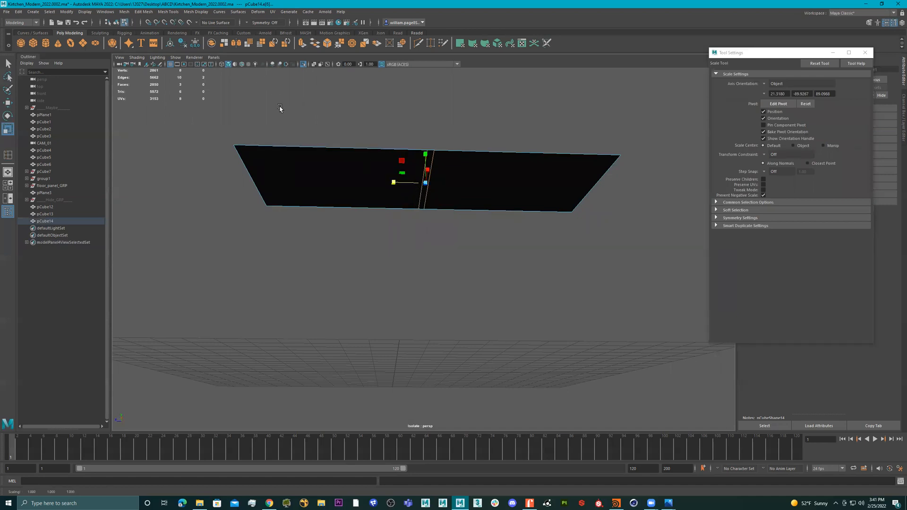
Step: Cut an edge loop close to each short end of the face for the outer side panels
{"action": "left_click", "coordinate": [418, 45]}
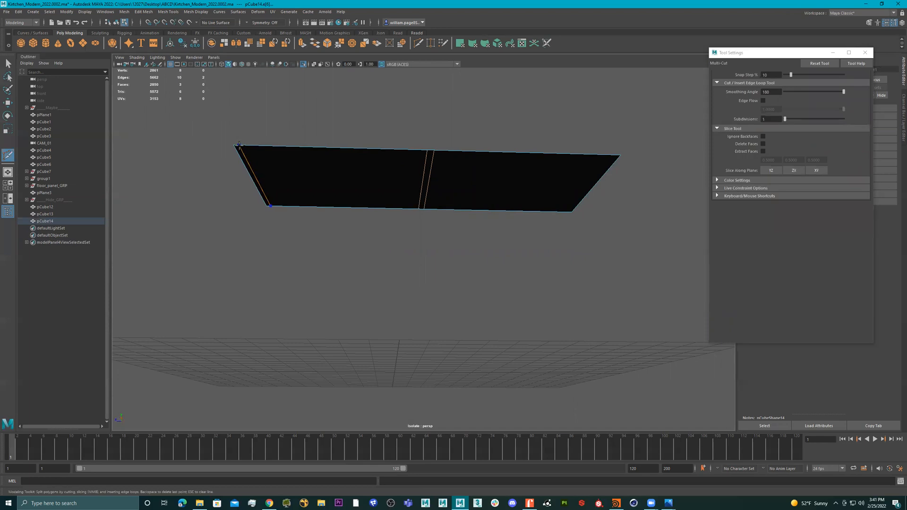
{"action": "left_click", "coordinate": [239, 145], "text": "ctrl"}
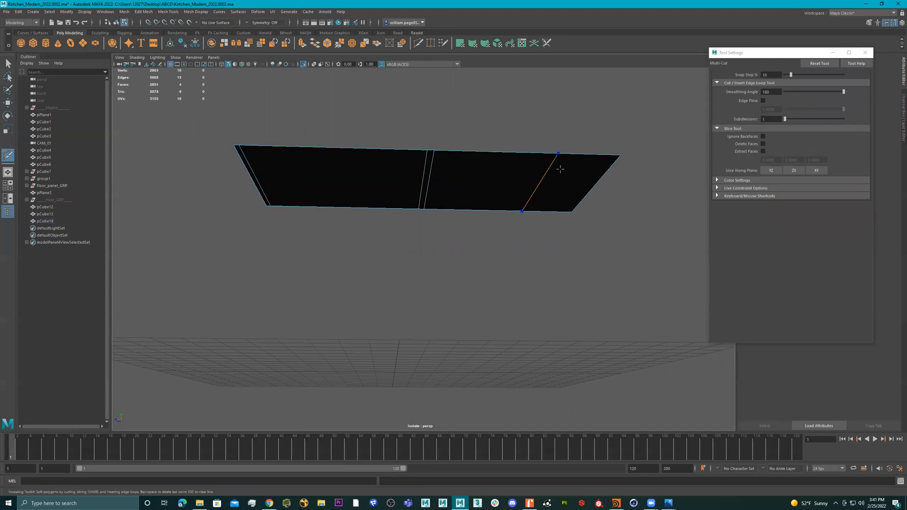
{"action": "left_click", "coordinate": [615, 154], "text": "ctrl"}
{"action": "key", "text": "q"}
Step: Extrude all the face's sections downward by about 2.99, and extrude them again by about 0.18 for the bottom panel
{"action": "right_click_drag", "start_coordinate": [463, 183], "coordinate": [598, 106]}
{"action": "scroll", "coordinate": [508, 157], "scroll_direction": "down", "scroll_amount": 1}
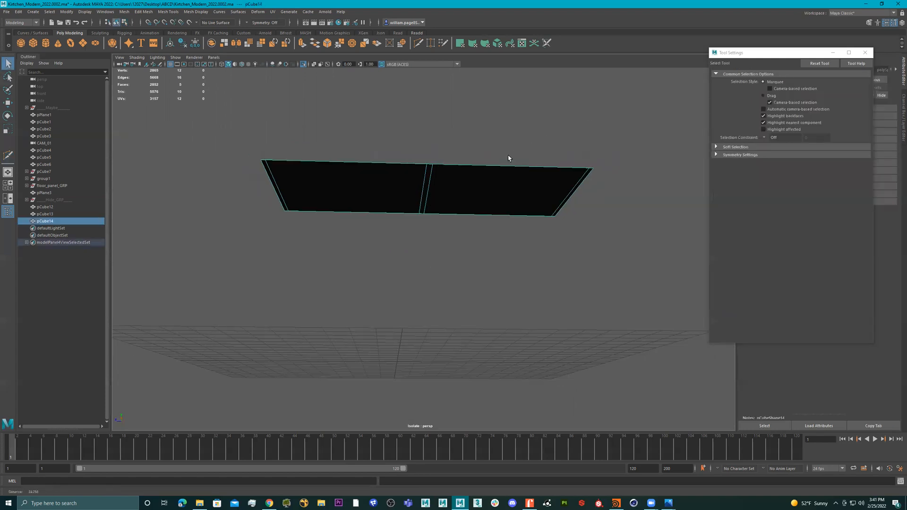
{"action": "left_click_drag", "start_coordinate": [508, 158], "coordinate": [518, 172], "text": "alt"}
{"action": "key", "text": "ctrl+e"}
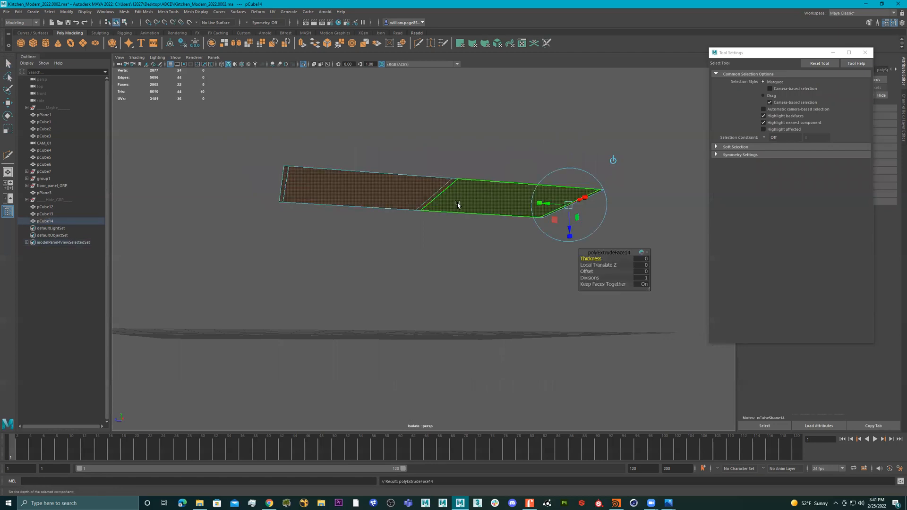
{"action": "left_click_drag", "start_coordinate": [568, 225], "coordinate": [584, 303]}
{"action": "key", "text": "ctrl+z"}
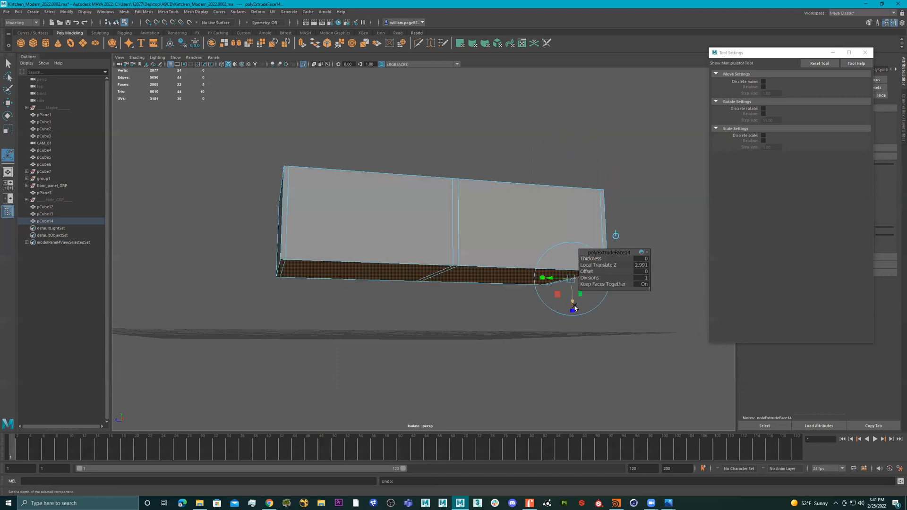
{"action": "left_click_drag", "start_coordinate": [571, 302], "coordinate": [572, 307]}
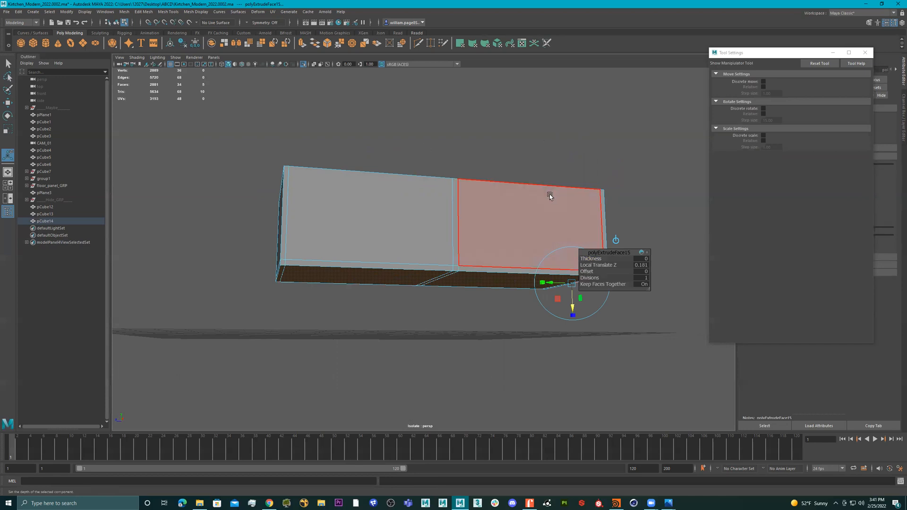
{"action": "key", "text": "q"}
Step: Cut a horizontal edge loop just below the box's upper edge to match the thin bottom band
{"action": "left_click", "coordinate": [418, 43]}
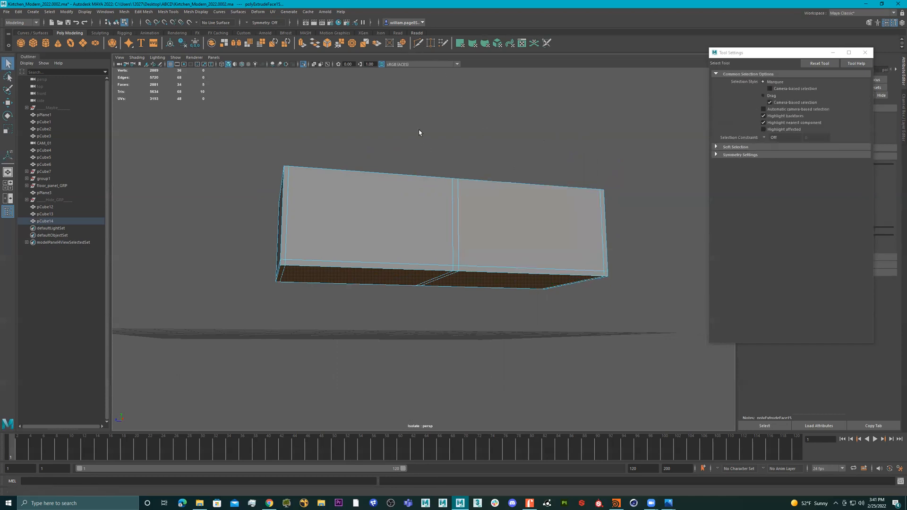
{"action": "left_click", "coordinate": [459, 183], "text": "ctrl"}
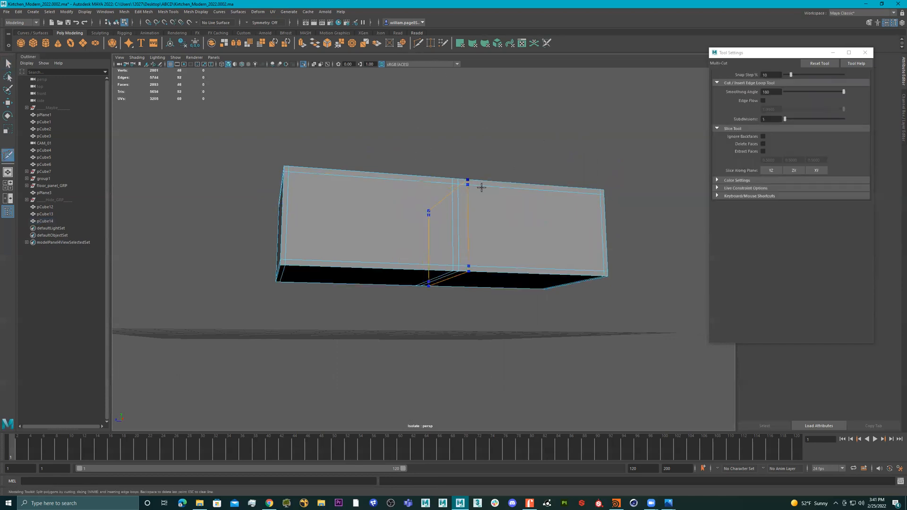
{"action": "key", "text": "q"}
Step: Try to extrude the two large panels of the box's long side inward to hollow out the compartments
{"action": "left_click_drag", "start_coordinate": [512, 209], "coordinate": [395, 239], "text": "alt"}
{"action": "left_click", "coordinate": [395, 239]}
{"action": "left_click", "coordinate": [519, 241], "text": "shift"}
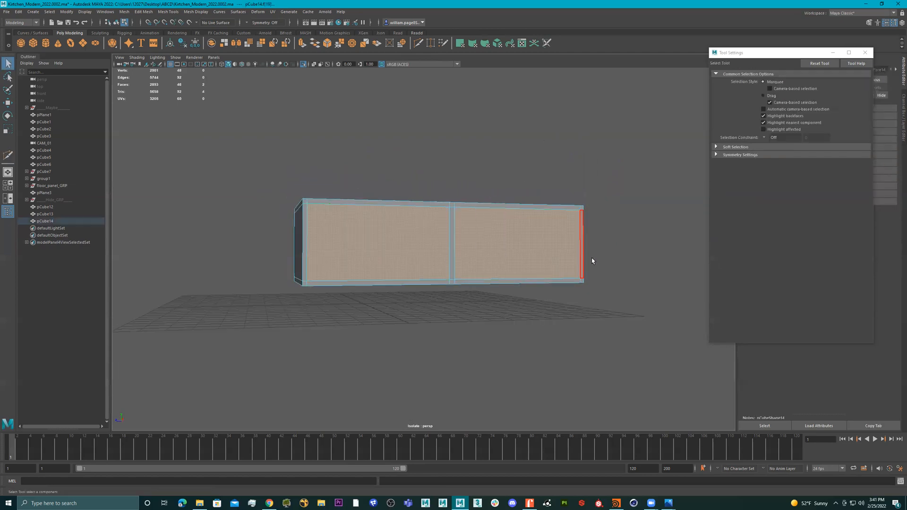
{"action": "key", "text": "ctrl+e"}
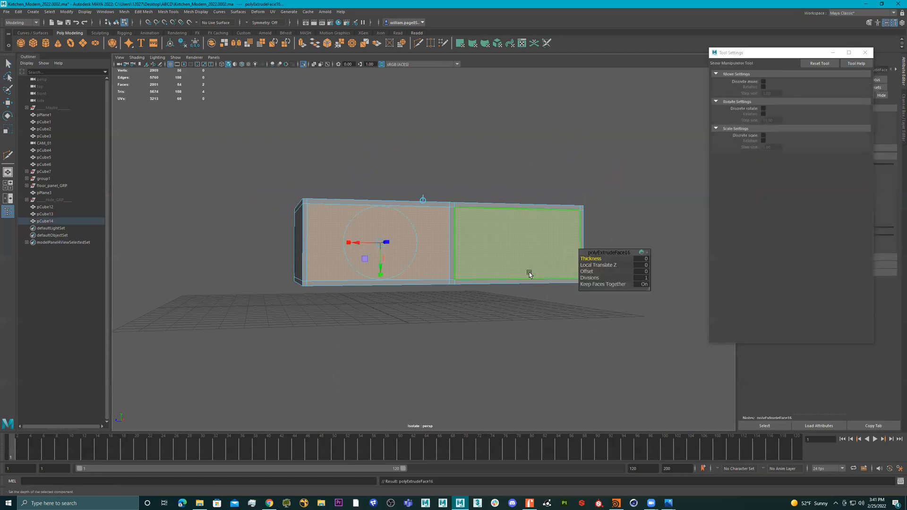
{"action": "left_click_drag", "start_coordinate": [463, 273], "coordinate": [407, 261], "text": "alt"}
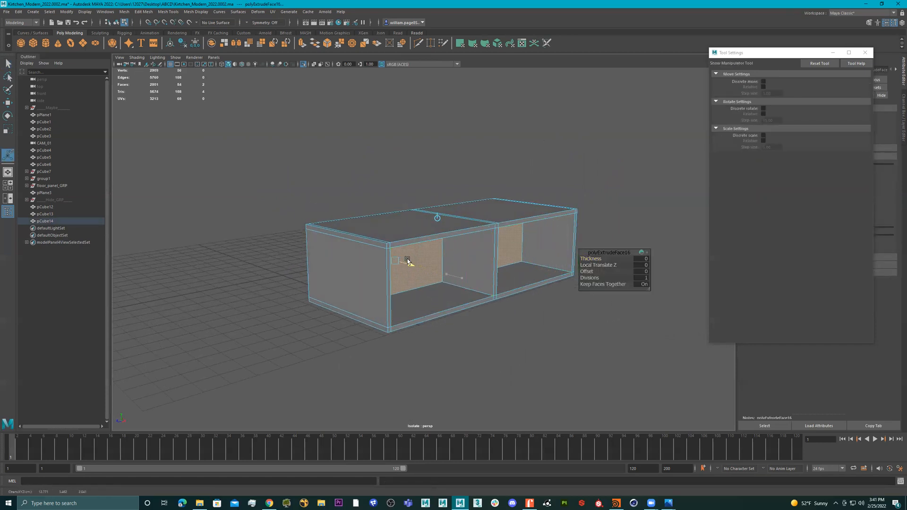
{"action": "key", "text": "ctrl+z"}
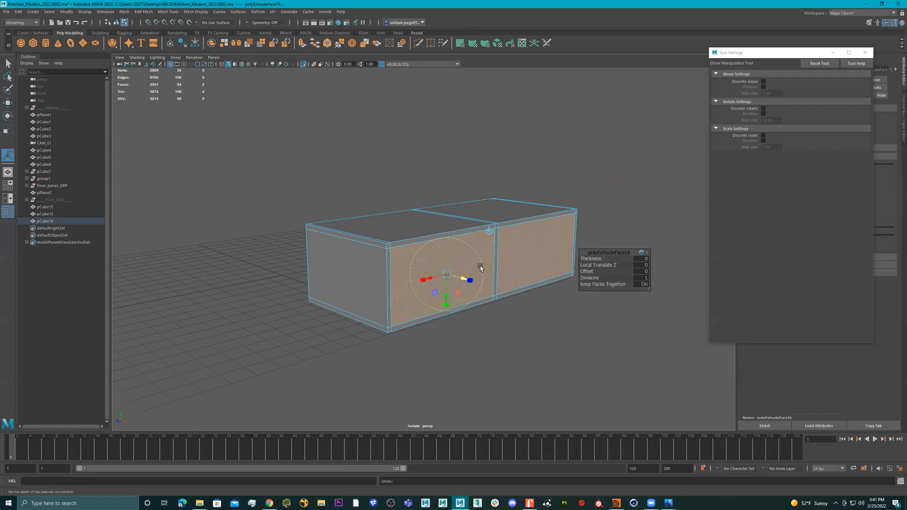
{"action": "left_click_drag", "start_coordinate": [458, 277], "coordinate": [426, 263]}
{"action": "key", "text": "ctrl+z"}
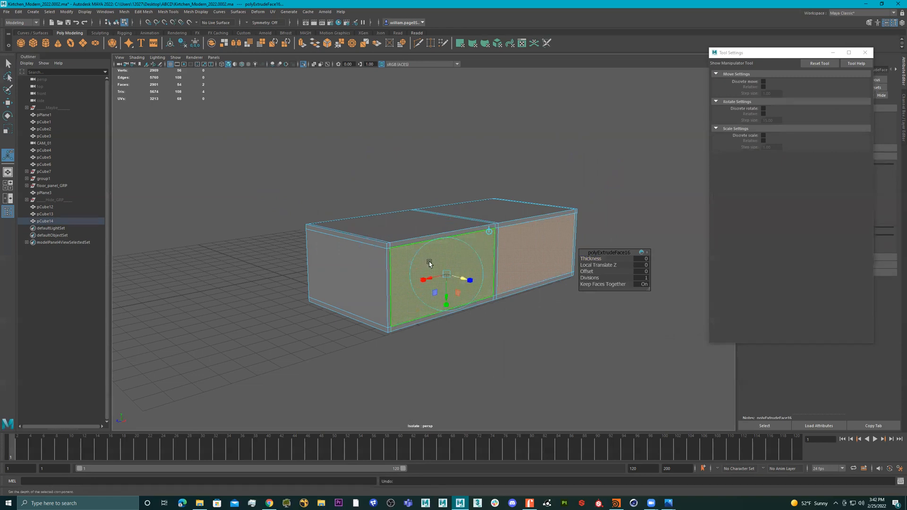
Step: Duplicate the divided box pCube14 and raise the copy along Y well above the original
{"action": "right_click_drag", "start_coordinate": [435, 235], "coordinate": [588, 118]}
{"action": "scroll", "coordinate": [483, 238], "scroll_direction": "down", "scroll_amount": 3}
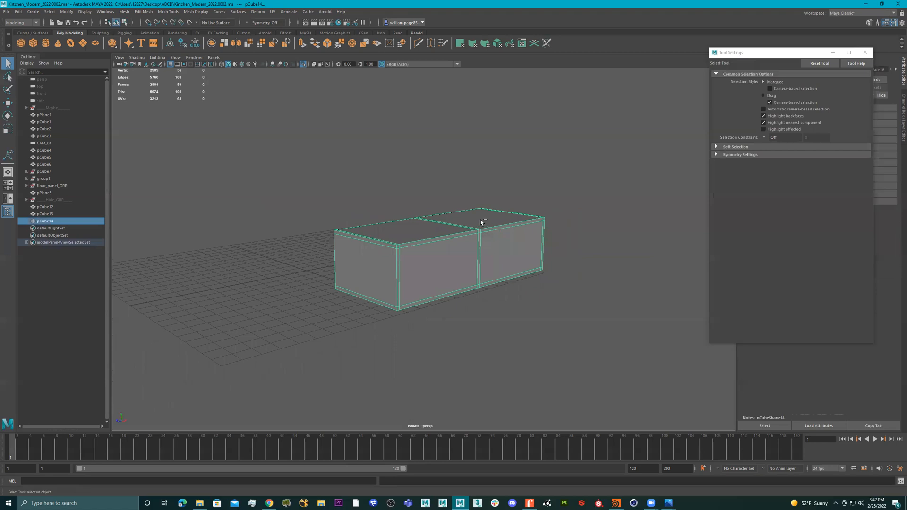
{"action": "key", "text": "ctrl+d"}
{"action": "key", "text": "w"}
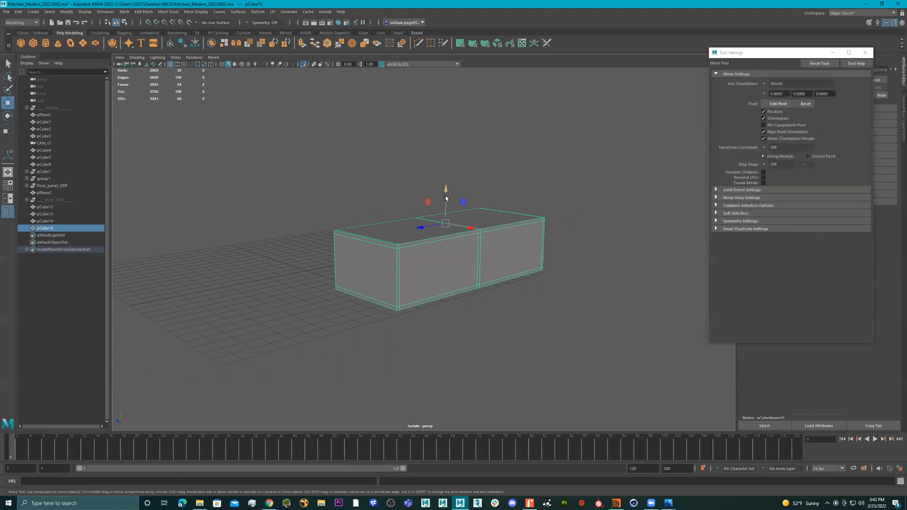
{"action": "left_click_drag", "start_coordinate": [445, 188], "coordinate": [444, 39]}
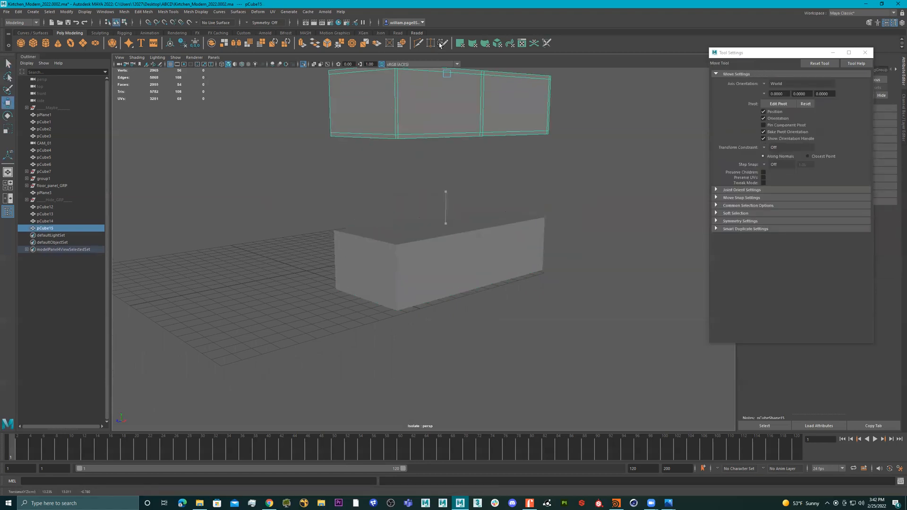
{"action": "left_click_drag", "start_coordinate": [463, 116], "coordinate": [440, 143], "text": "alt"}
Step: Delete all faces of the original lower box except one long side wall
{"action": "left_click", "coordinate": [439, 237]}
{"action": "scroll", "coordinate": [444, 244], "scroll_direction": "up", "scroll_amount": 2}
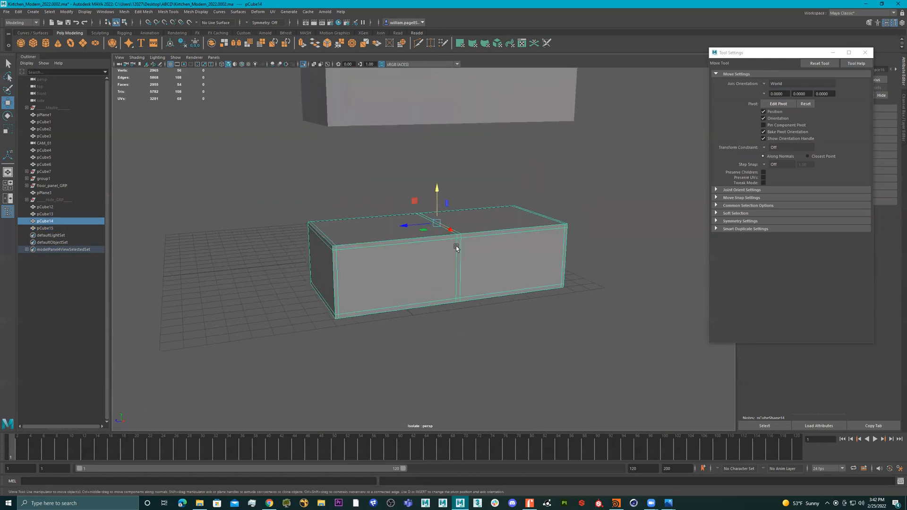
{"action": "left_click_drag", "start_coordinate": [455, 245], "coordinate": [471, 237], "text": "alt"}
{"action": "right_click_drag", "start_coordinate": [469, 235], "coordinate": [467, 255]}
{"action": "left_click_drag", "start_coordinate": [466, 256], "coordinate": [479, 257], "text": "alt"}
{"action": "left_click_drag", "start_coordinate": [358, 182], "coordinate": [450, 317]}
{"action": "key", "text": "Delete"}
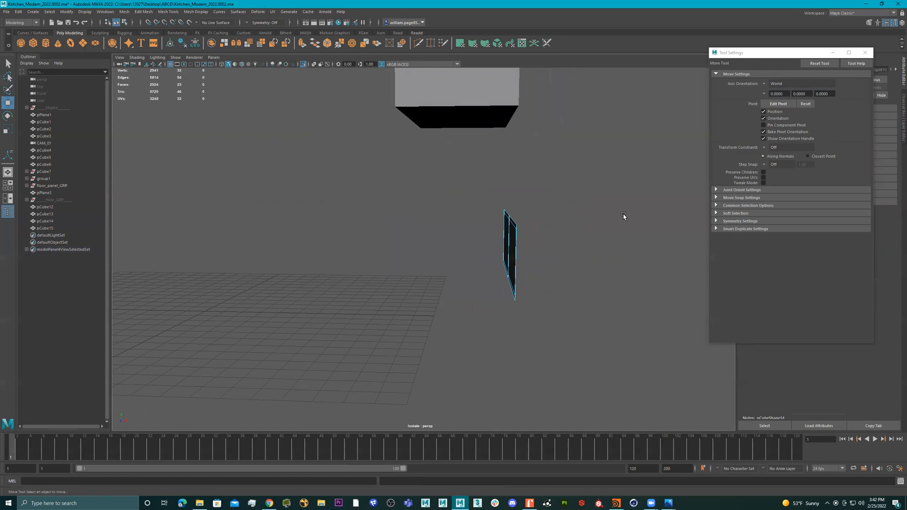
Step: Delete the two large panel faces of the remaining wall, leaving only the thin frame with its center divider
{"action": "left_click_drag", "start_coordinate": [624, 216], "coordinate": [439, 265], "text": "alt"}
{"action": "left_click", "coordinate": [414, 281]}
{"action": "left_click", "coordinate": [500, 272], "text": "shift"}
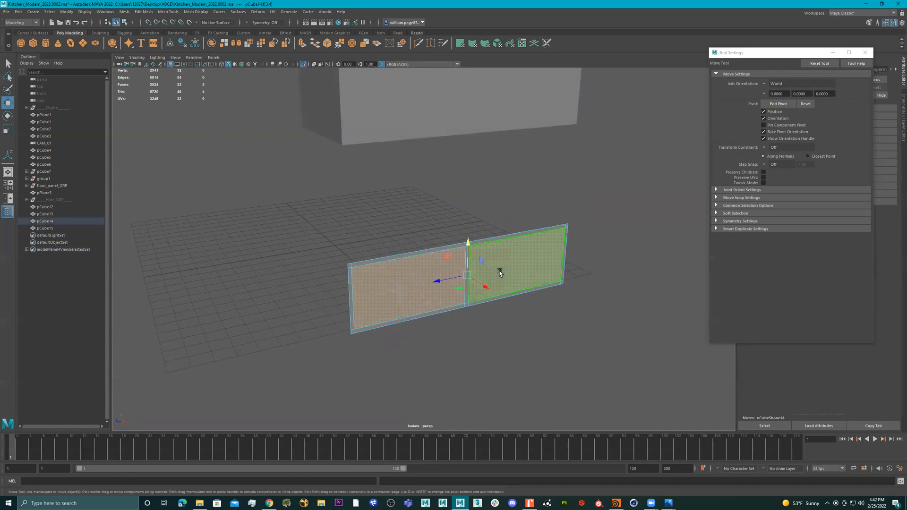
{"action": "key", "text": "Delete"}
Step: Extrude the frame's faces along X to the original box depth, forming an open two-compartment shelf
{"action": "right_click_drag", "start_coordinate": [484, 242], "coordinate": [574, 188]}
{"action": "key", "text": "ctrl+e"}
{"action": "left_click_drag", "start_coordinate": [560, 265], "coordinate": [472, 279], "text": "alt"}
{"action": "key", "text": "w"}
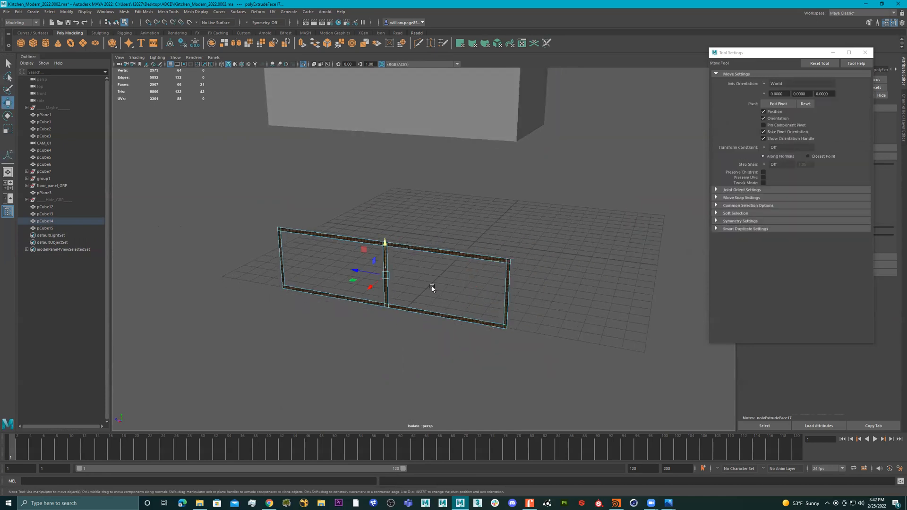
{"action": "left_click_drag", "start_coordinate": [369, 287], "coordinate": [417, 243]}
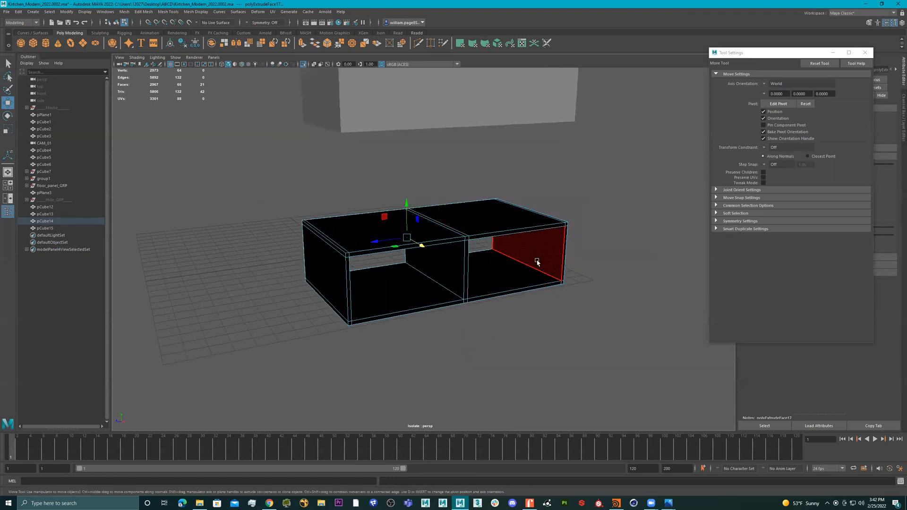
Step: Select all faces of the open shelf and reverse their normals
{"action": "double_click", "coordinate": [489, 222]}
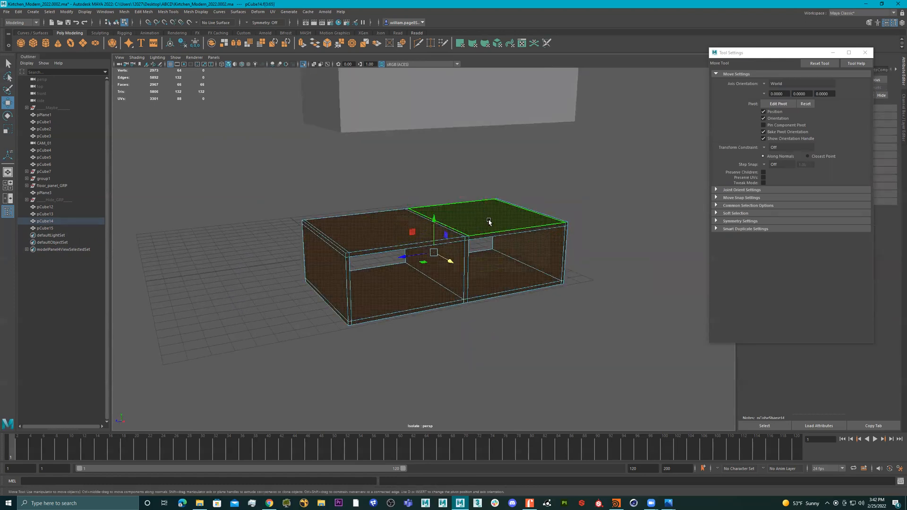
{"action": "right_click_drag", "start_coordinate": [542, 197], "coordinate": [608, 212], "text": "shift"}
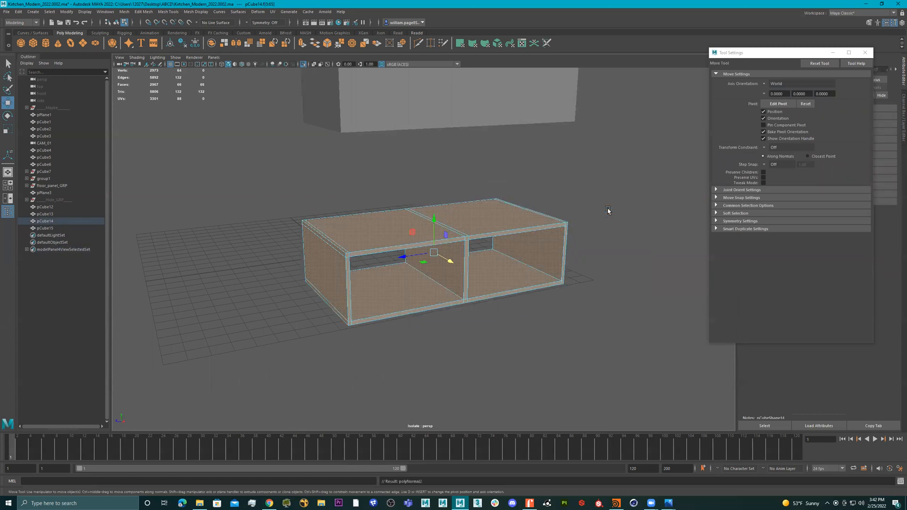
{"action": "middle_click_drag", "start_coordinate": [609, 166], "coordinate": [635, 233], "text": "alt"}
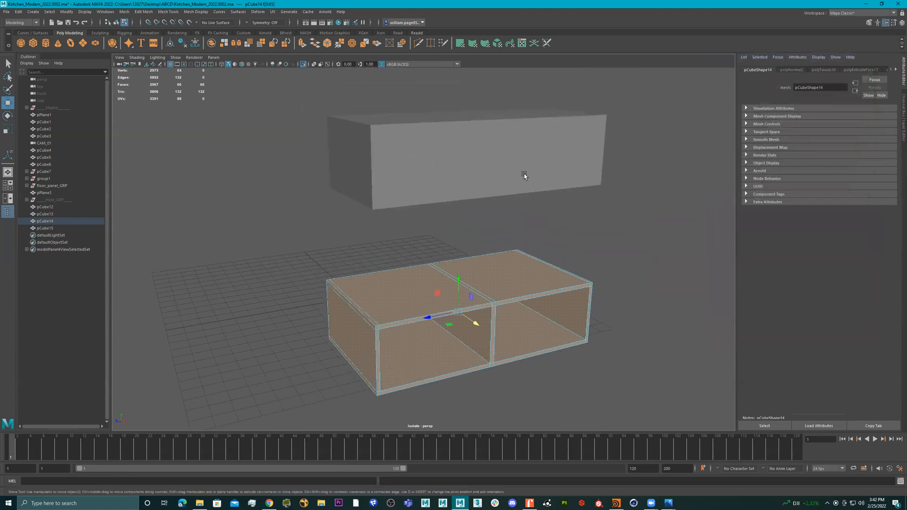
Step: Extrude the two large front faces of the raised copy inward to form two compartments with a closed back
{"action": "double_click", "coordinate": [519, 160]}
{"action": "mouse_move", "coordinate": [517, 157]}
{"action": "left_mouse_down", "text": "alt"}
{"action": "mouse_move", "coordinate": [502, 150]}
{"action": "mouse_move", "coordinate": [519, 158]}
{"action": "left_mouse_up", "text": "alt"}
{"action": "left_click", "coordinate": [641, 217]}
{"action": "left_click", "coordinate": [432, 155]}
{"action": "left_click", "coordinate": [537, 154], "text": "shift"}
{"action": "left_click_drag", "start_coordinate": [579, 174], "coordinate": [613, 196], "text": "alt"}
{"action": "key", "text": "ctrl+e"}
{"action": "mouse_move", "coordinate": [463, 180]}
{"action": "left_mouse_down"}
{"action": "mouse_move", "coordinate": [418, 161]}
{"action": "mouse_move", "coordinate": [455, 183]}
{"action": "mouse_move", "coordinate": [450, 173]}
{"action": "left_mouse_up"}
{"action": "right_click_drag", "start_coordinate": [450, 173], "coordinate": [500, 113]}
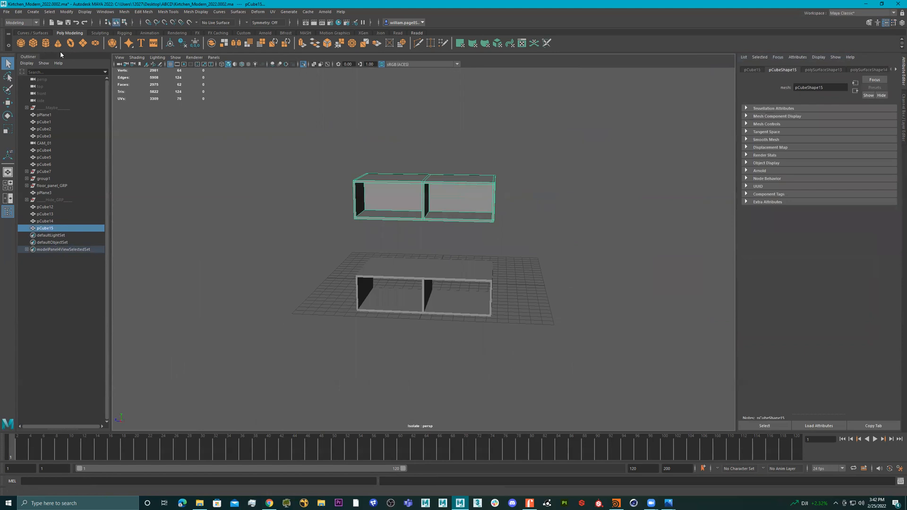
Step: Create a polygon cube, scale it into a long box, and place it to the side of the two shelf boxes
{"action": "left_click", "coordinate": [34, 43]}
{"action": "key", "text": "w"}
{"action": "left_click_drag", "start_coordinate": [433, 263], "coordinate": [518, 156]}
{"action": "key", "text": "e"}
{"action": "key", "text": "r"}
{"action": "left_click_drag", "start_coordinate": [560, 195], "coordinate": [583, 213], "text": "alt"}
{"action": "left_click_drag", "start_coordinate": [493, 194], "coordinate": [299, 171]}
{"action": "key", "text": "w"}
{"action": "left_click_drag", "start_coordinate": [303, 172], "coordinate": [388, 176], "text": "alt"}
Step: Cut edge loops into the long box with Multi-Cut: two flanking its middle and one near its upper, lower and both end edges
{"action": "middle_click_drag", "start_coordinate": [389, 176], "coordinate": [470, 175], "text": "alt"}
{"action": "left_click", "coordinate": [419, 43]}
{"action": "left_click", "coordinate": [368, 139], "text": "ctrl"}
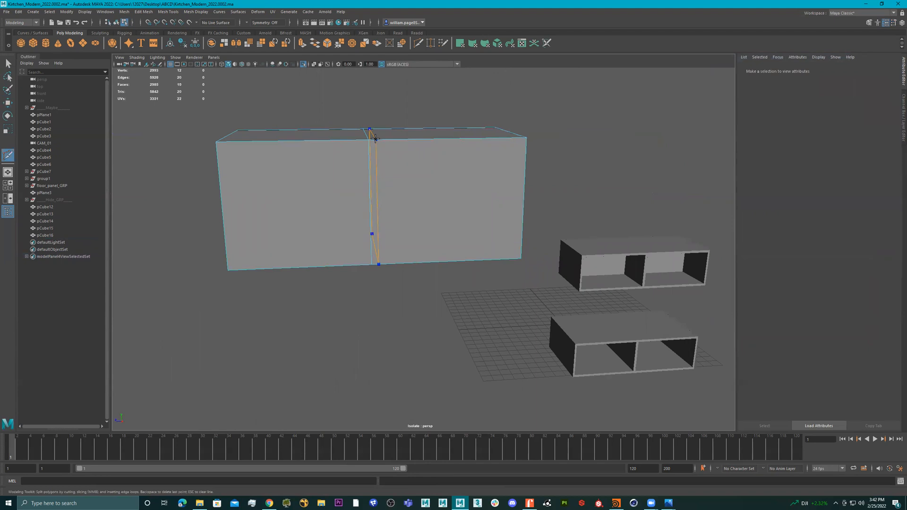
{"action": "left_click", "coordinate": [217, 151], "text": "ctrl"}
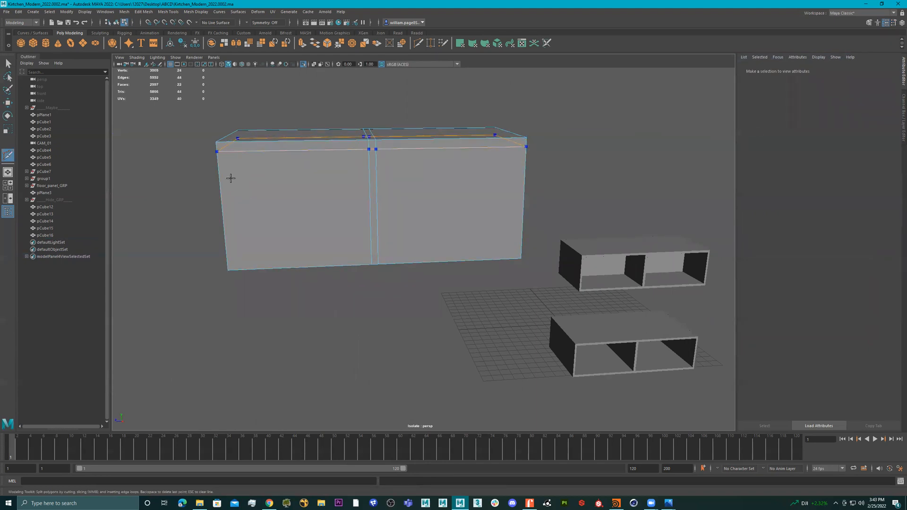
{"action": "left_click", "coordinate": [226, 261], "text": "ctrl"}
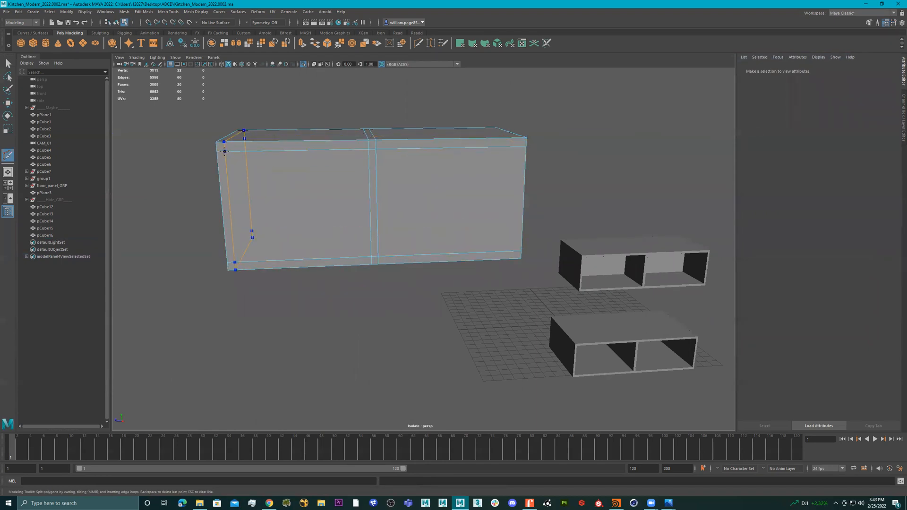
{"action": "left_click", "coordinate": [516, 148], "text": "ctrl"}
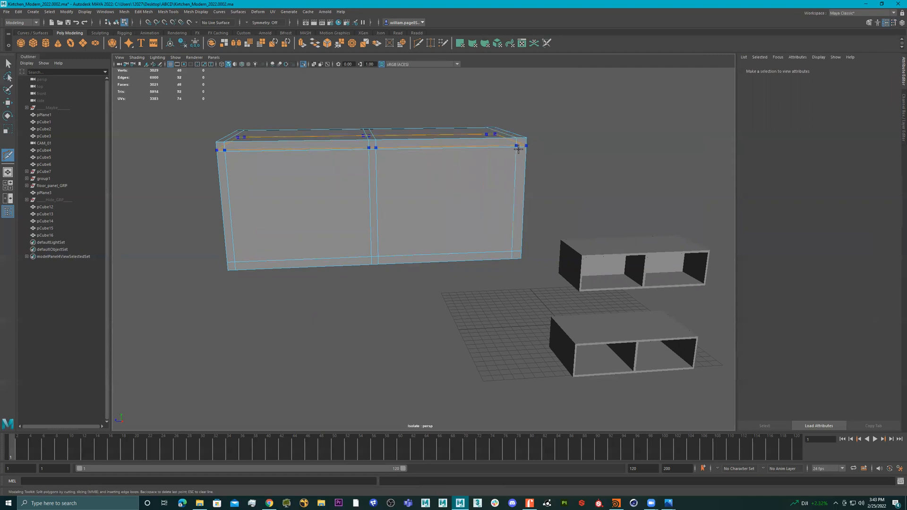
Step: Return to object selection and delete the long box with the cut edge loops
{"action": "key", "text": "q"}
{"action": "left_click_drag", "start_coordinate": [461, 198], "coordinate": [457, 192], "text": "alt"}
{"action": "right_click_drag", "start_coordinate": [457, 191], "coordinate": [492, 181]}
{"action": "scroll", "coordinate": [493, 178], "scroll_direction": "down", "scroll_amount": 3}
{"action": "left_click_drag", "start_coordinate": [494, 178], "coordinate": [359, 214], "text": "alt"}
{"action": "right_click_drag", "start_coordinate": [359, 214], "coordinate": [518, 247]}
{"action": "left_click_drag", "start_coordinate": [439, 212], "coordinate": [401, 195], "text": "alt"}
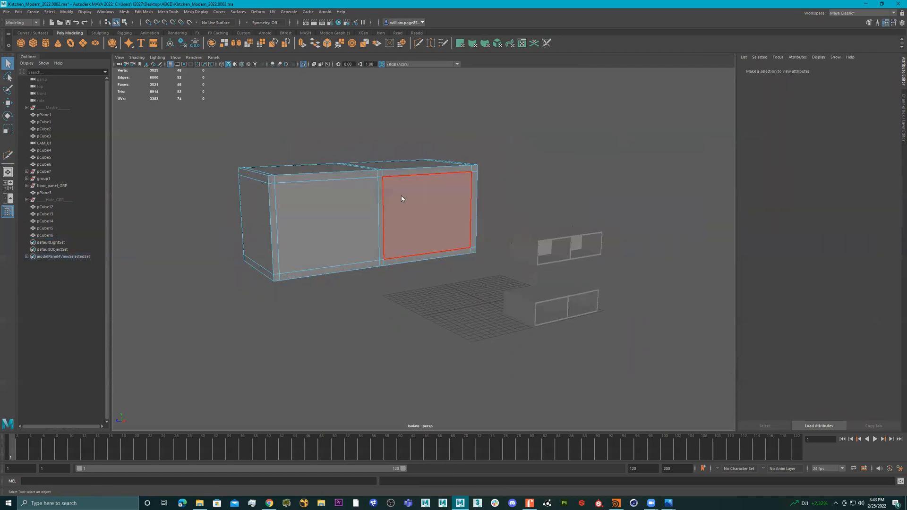
{"action": "right_click_drag", "start_coordinate": [401, 195], "coordinate": [515, 137]}
{"action": "key", "text": "Delete"}
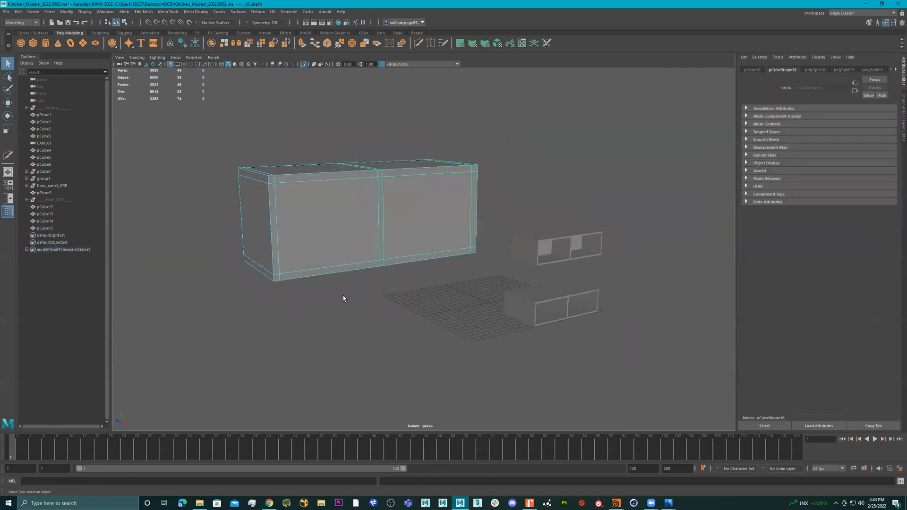
Step: Delete the raised closed-back shelf copy and turn off isolation to show the whole kitchen
{"action": "left_click_drag", "start_coordinate": [499, 251], "coordinate": [438, 251], "text": "alt"}
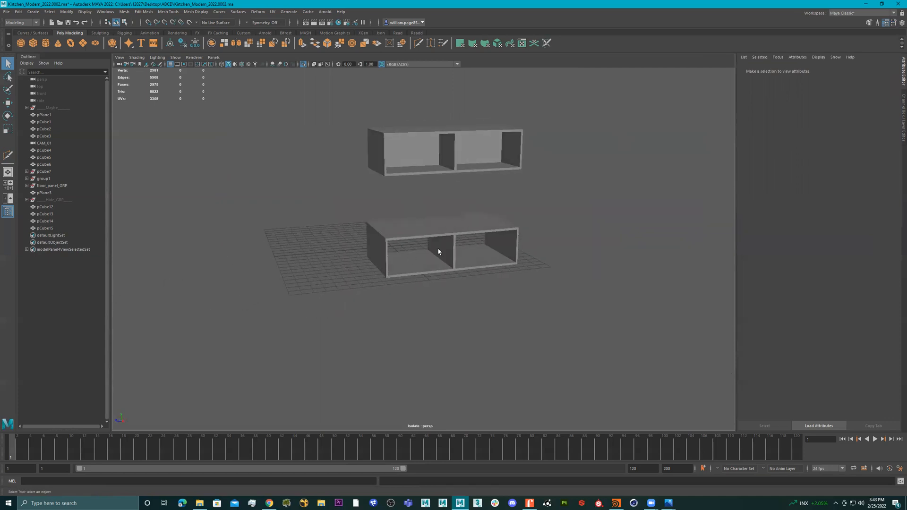
{"action": "left_click", "coordinate": [418, 138]}
{"action": "key", "text": "Delete"}
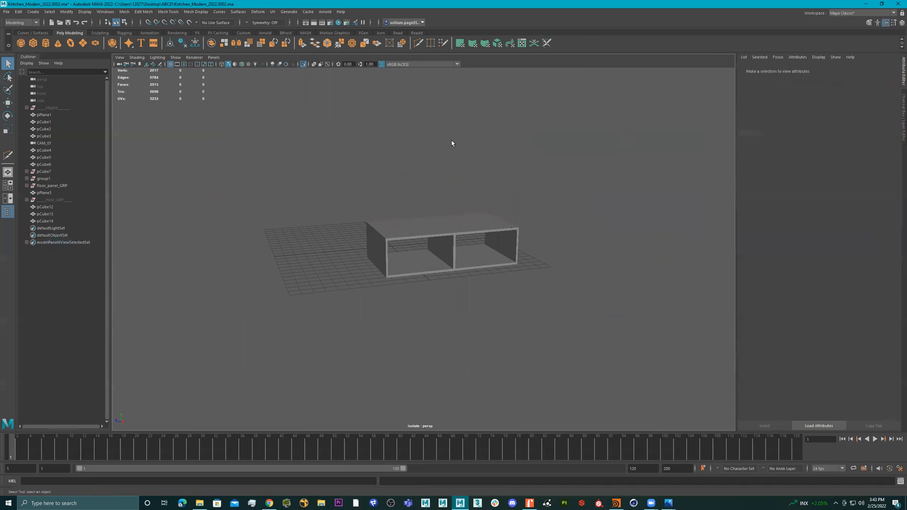
{"action": "left_click", "coordinate": [303, 66]}
{"action": "left_click_drag", "start_coordinate": [461, 221], "coordinate": [424, 224], "text": "alt"}
{"action": "right_click_drag", "start_coordinate": [425, 224], "coordinate": [531, 239], "text": "alt"}
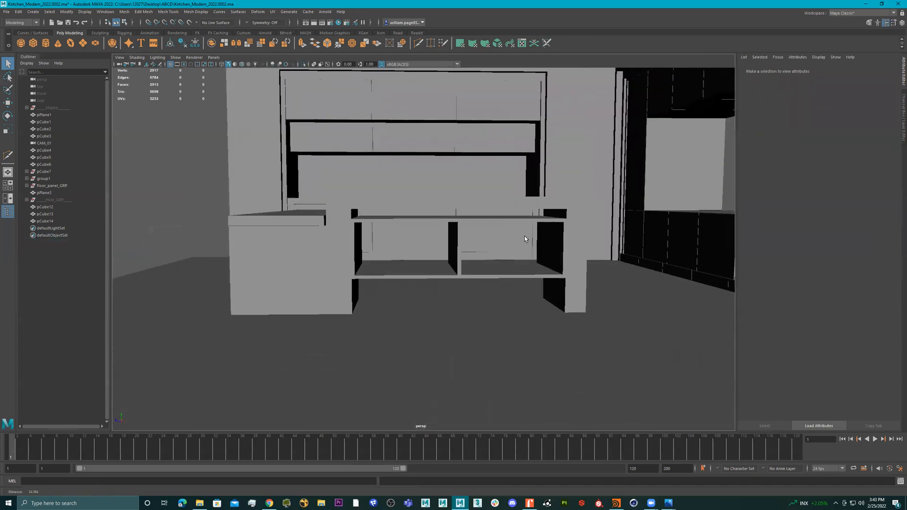
Step: Select the island frame and cut edge loops around its end block, near the upper edge, the outer side and the leg boundary
{"action": "left_click", "coordinate": [449, 218]}
{"action": "key", "text": "w"}
{"action": "left_click_drag", "start_coordinate": [459, 209], "coordinate": [455, 199], "text": "alt"}
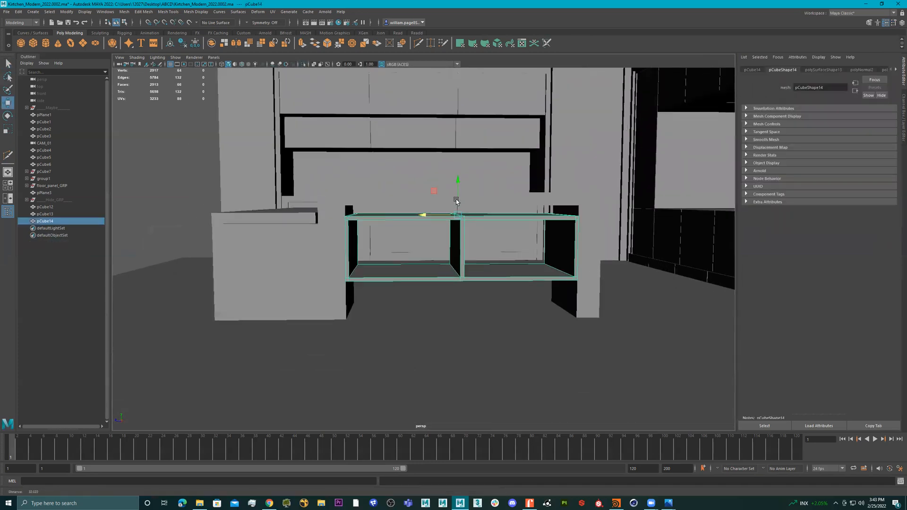
{"action": "right_click_drag", "start_coordinate": [455, 199], "coordinate": [475, 220], "text": "alt"}
{"action": "left_click_drag", "start_coordinate": [476, 221], "coordinate": [458, 227], "text": "alt"}
{"action": "left_click_drag", "start_coordinate": [475, 174], "coordinate": [426, 223]}
{"action": "left_click", "coordinate": [375, 232]}
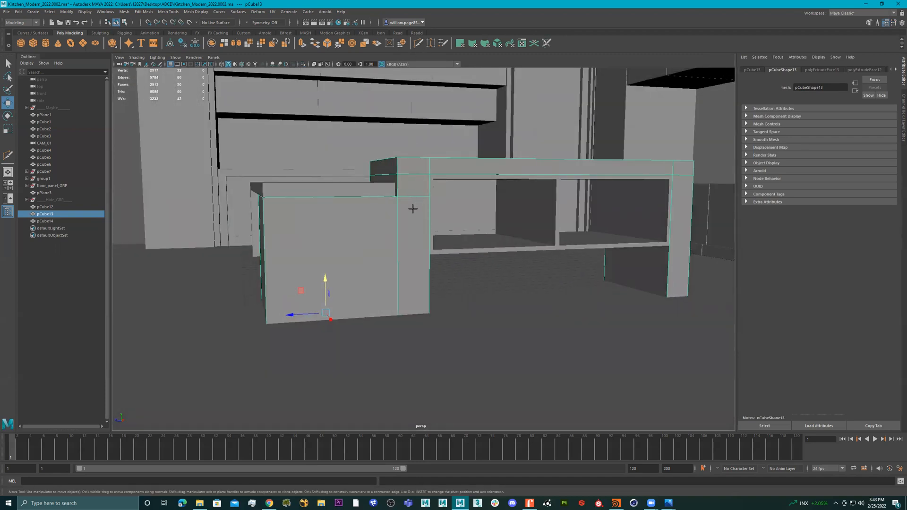
{"action": "key", "text": "ctrl+shift+x"}
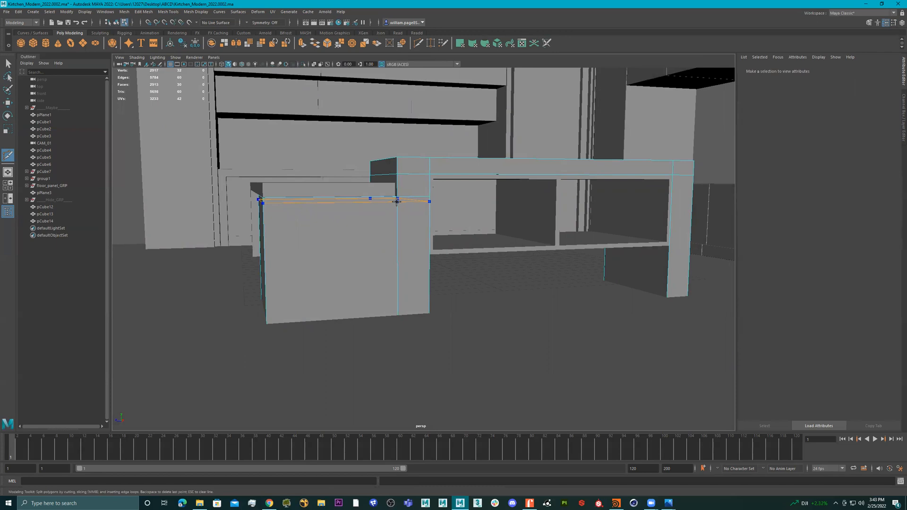
{"action": "middle_click_drag", "start_coordinate": [350, 212], "coordinate": [302, 195], "text": "alt"}
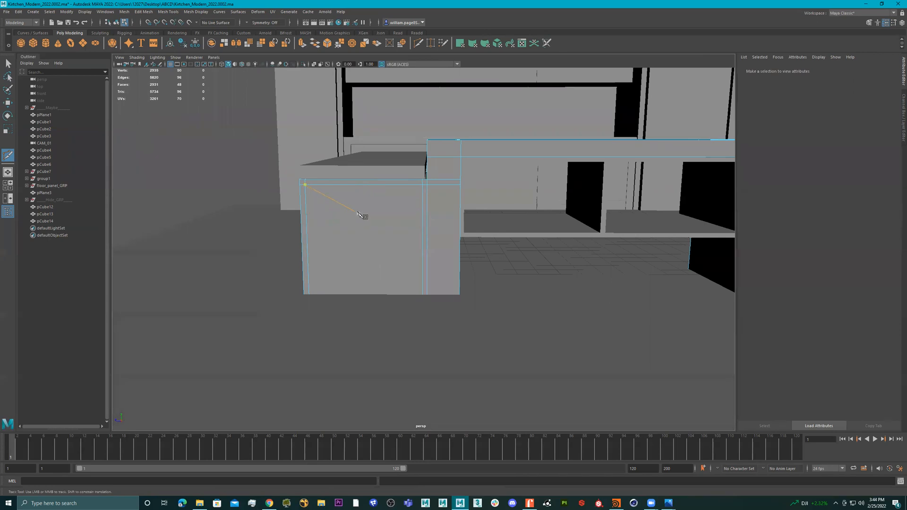
Step: Compare the island's end block with the reference kitchen photo in the Photos app, then return to Maya
{"action": "key", "text": "space"}
{"action": "scroll", "coordinate": [604, 354], "scroll_direction": "down", "scroll_amount": 3}
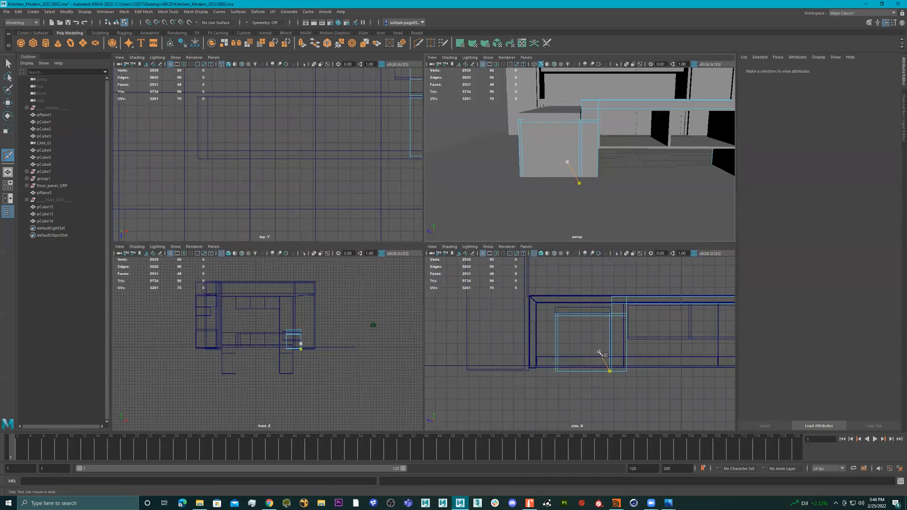
{"action": "key", "text": "space"}
{"action": "scroll", "coordinate": [562, 212], "scroll_direction": "up", "scroll_amount": 5}
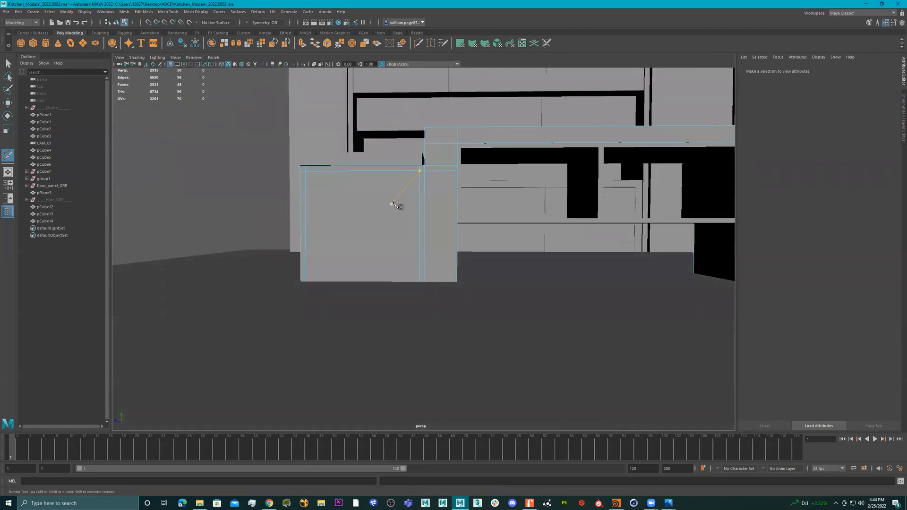
{"action": "middle_click_drag", "start_coordinate": [561, 230], "coordinate": [773, 231], "text": "alt"}
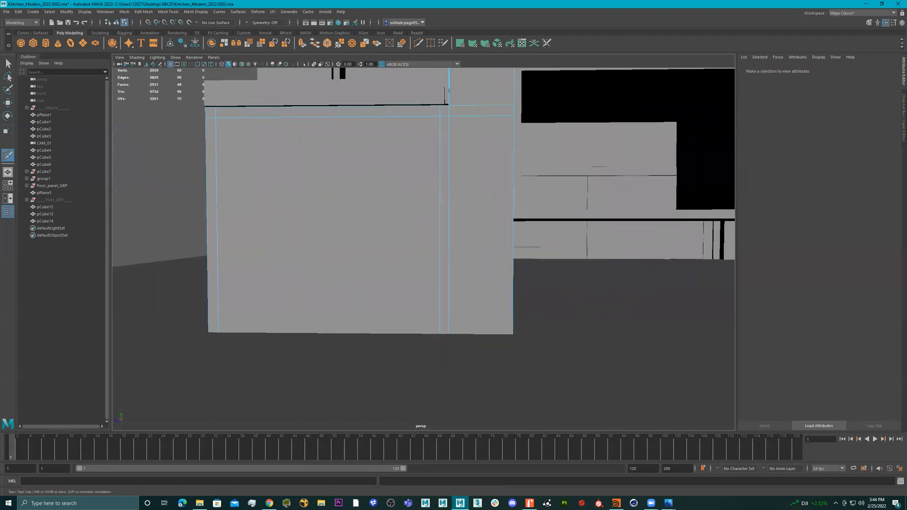
{"action": "key", "text": "alt+Tab"}
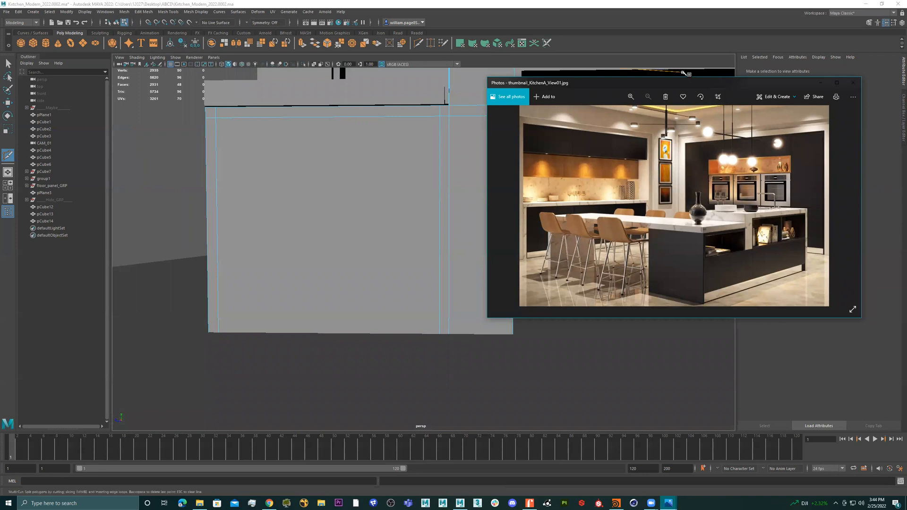
{"action": "key", "text": "alt+Tab"}
Step: Cut two horizontal edge loops around the end block, level with the upper and lower faces of the open shelf's base board
{"action": "left_click_drag", "start_coordinate": [559, 216], "coordinate": [421, 237], "text": "alt"}
{"action": "right_click_drag", "start_coordinate": [372, 201], "coordinate": [515, 201], "text": "alt"}
{"action": "left_click_drag", "start_coordinate": [514, 200], "coordinate": [519, 222], "text": "alt"}
{"action": "middle_click_drag", "start_coordinate": [545, 244], "coordinate": [562, 222], "text": "alt"}
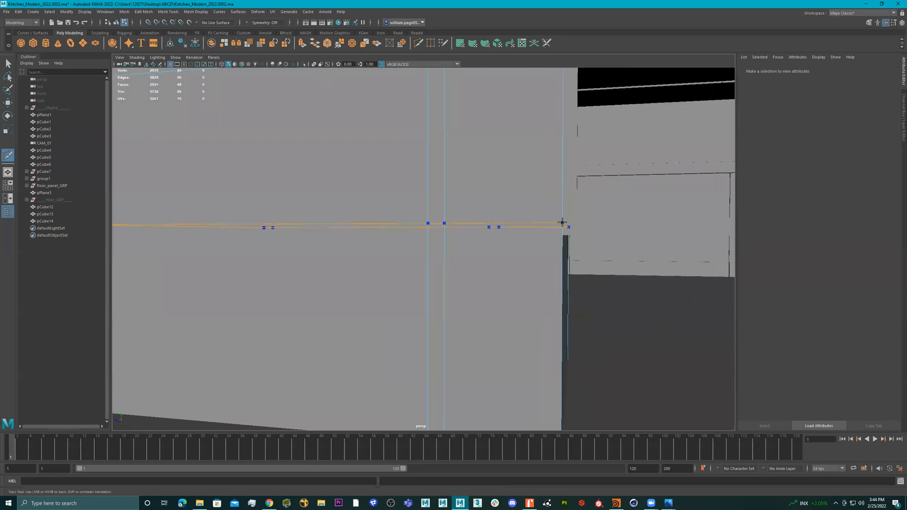
{"action": "left_click_drag", "start_coordinate": [563, 224], "coordinate": [532, 231], "text": "alt"}
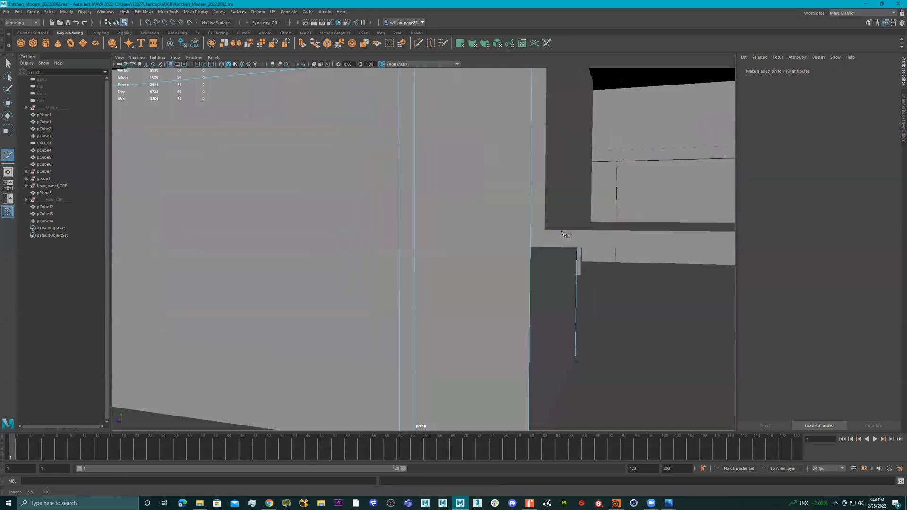
{"action": "left_click", "coordinate": [531, 230], "text": "ctrl"}
{"action": "left_click_drag", "start_coordinate": [531, 230], "coordinate": [502, 246], "text": "alt"}
{"action": "left_click_drag", "start_coordinate": [577, 233], "coordinate": [556, 213], "text": "alt"}
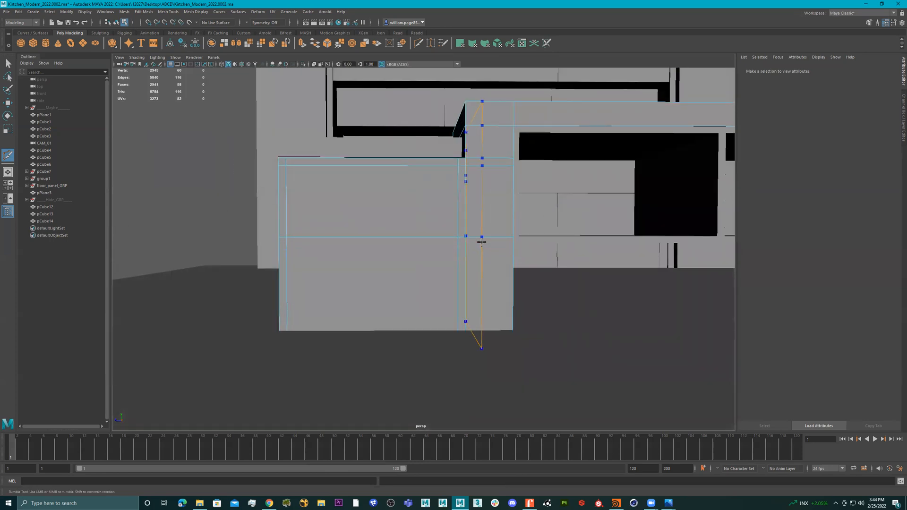
{"action": "left_click_drag", "start_coordinate": [534, 252], "coordinate": [460, 241], "text": "alt"}
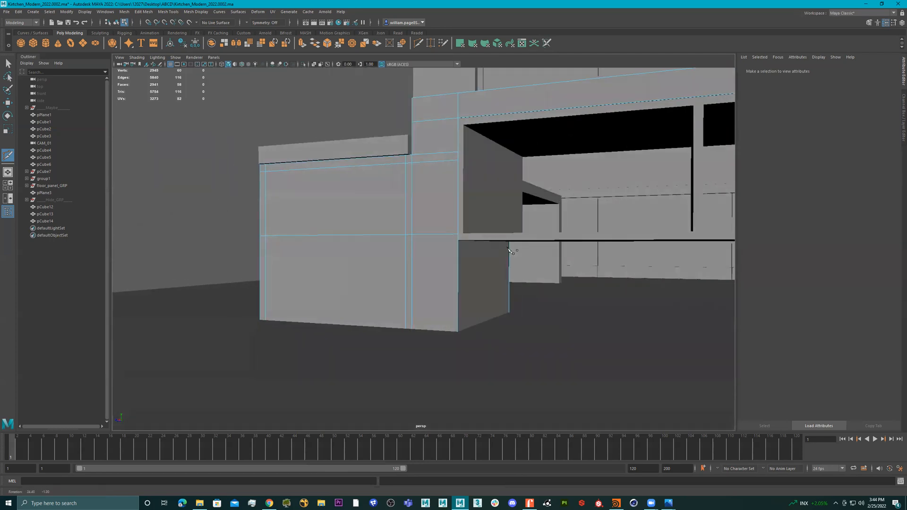
{"action": "left_click", "coordinate": [460, 239], "text": "ctrl"}
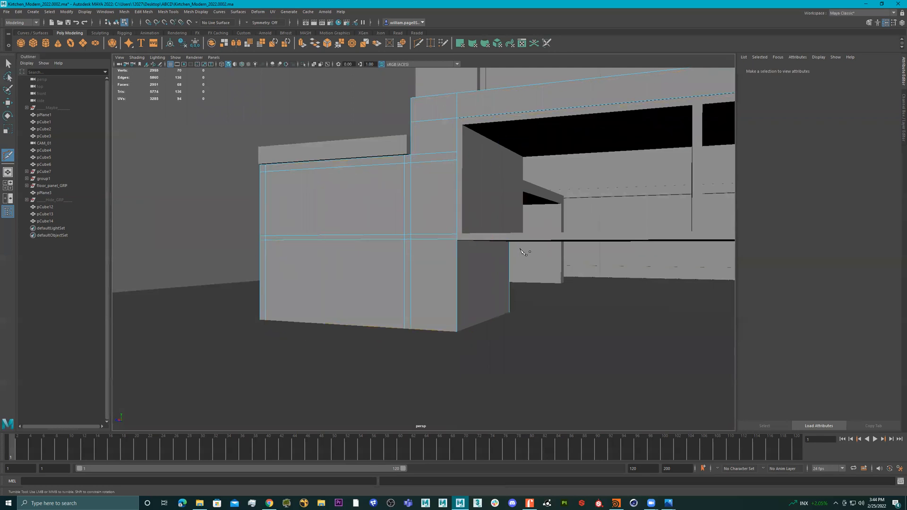
{"action": "key", "text": "q"}
{"action": "left_click_drag", "start_coordinate": [462, 243], "coordinate": [467, 246], "text": "alt"}
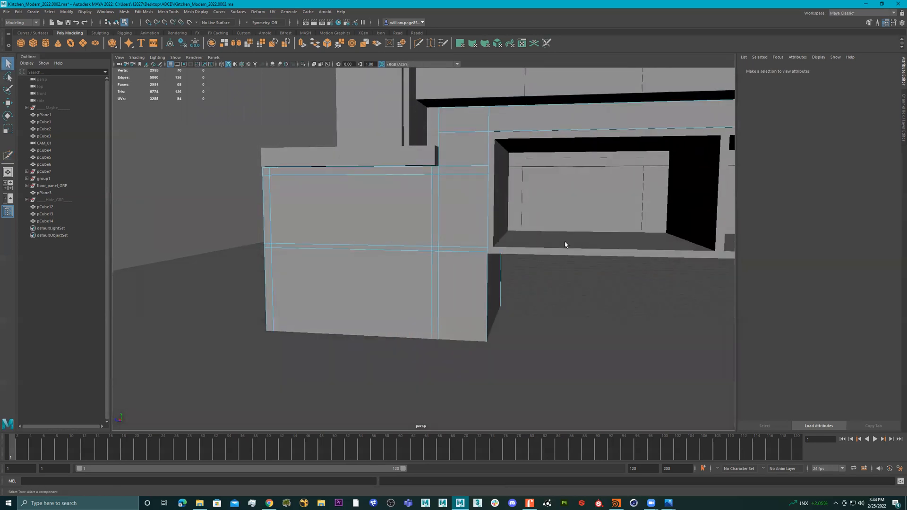
Step: Extrude the end block's large upper front face inward to form a compartment with a closed back
{"action": "mouse_move", "coordinate": [367, 208]}
{"action": "left_mouse_down", "text": "alt"}
{"action": "mouse_move", "coordinate": [469, 238]}
{"action": "mouse_move", "coordinate": [371, 208]}
{"action": "left_mouse_up", "text": "alt"}
{"action": "left_click", "coordinate": [449, 229]}
{"action": "key", "text": "ctrl+e"}
{"action": "left_click_drag", "start_coordinate": [371, 209], "coordinate": [399, 236], "text": "alt"}
{"action": "key", "text": "q"}
Step: Select the end block's lowest vertices and raise them to just under the horizontal edge loops, lifting the block off the floor
{"action": "right_click_drag", "start_coordinate": [396, 237], "coordinate": [567, 138]}
{"action": "left_click_drag", "start_coordinate": [474, 218], "coordinate": [479, 214], "text": "alt"}
{"action": "middle_click_drag", "start_coordinate": [479, 214], "coordinate": [527, 180], "text": "alt"}
{"action": "left_click_drag", "start_coordinate": [527, 180], "coordinate": [477, 236], "text": "alt"}
{"action": "right_click_drag", "start_coordinate": [477, 236], "coordinate": [472, 238]}
{"action": "left_click_drag", "start_coordinate": [472, 239], "coordinate": [465, 234], "text": "alt"}
{"action": "left_click", "coordinate": [546, 318]}
{"action": "left_click_drag", "start_coordinate": [542, 316], "coordinate": [304, 259], "text": "alt"}
{"action": "left_click_drag", "start_coordinate": [425, 281], "coordinate": [455, 171], "text": "alt"}
{"action": "key", "text": "w"}
{"action": "right_click_drag", "start_coordinate": [513, 160], "coordinate": [551, 170], "text": "alt"}
{"action": "left_click_drag", "start_coordinate": [545, 172], "coordinate": [527, 173], "text": "alt"}
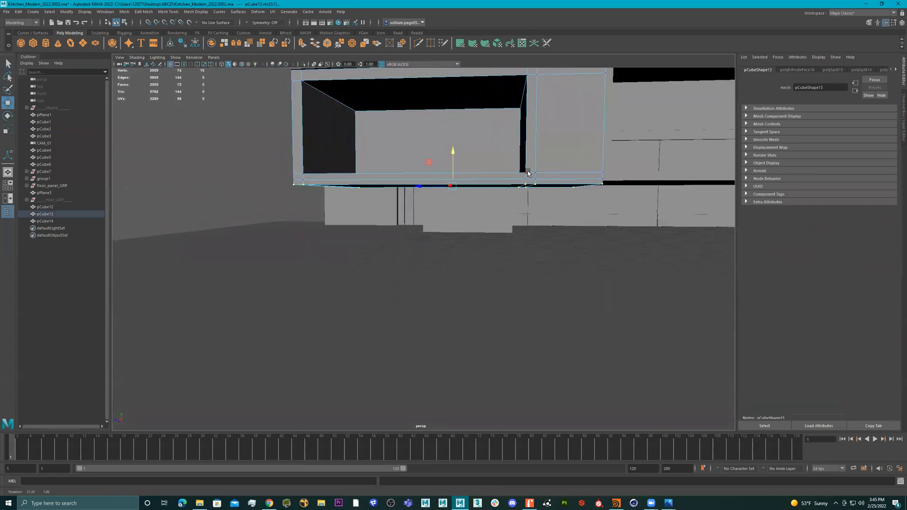
Step: In the side view, select the end block's three lower vertex rows and move them up towards the shelf's base board level
{"action": "key", "text": "space"}
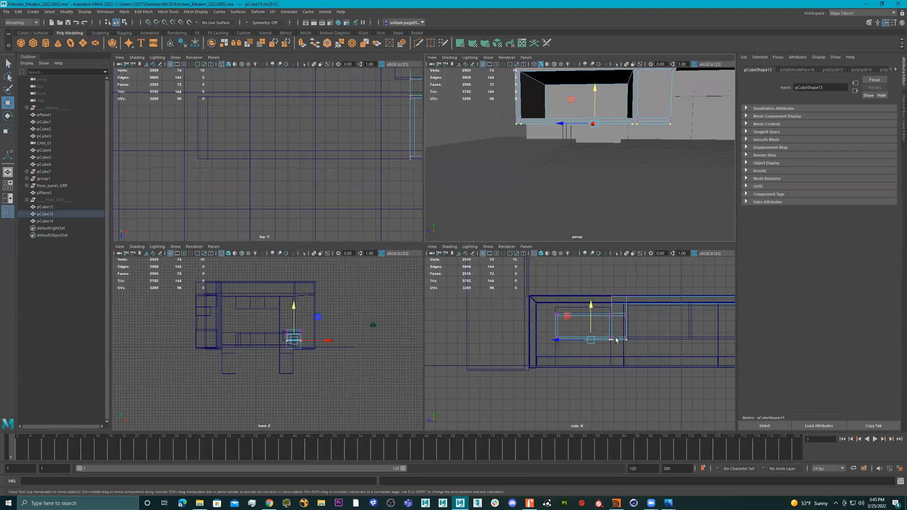
{"action": "key", "text": "space"}
{"action": "scroll", "coordinate": [600, 307], "scroll_direction": "up", "scroll_amount": 5}
{"action": "middle_click_drag", "start_coordinate": [644, 246], "coordinate": [609, 234], "text": "alt"}
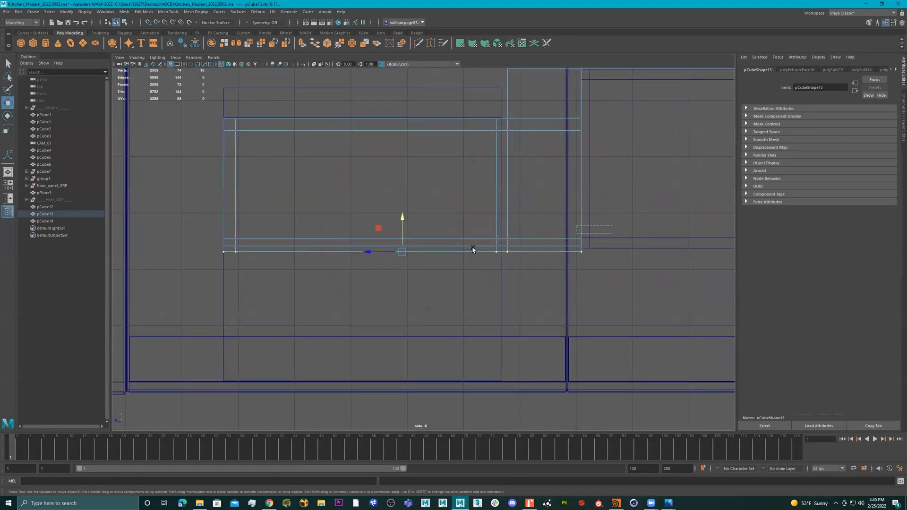
{"action": "right_click_drag", "start_coordinate": [585, 219], "coordinate": [605, 221], "text": "alt"}
{"action": "middle_click_drag", "start_coordinate": [649, 215], "coordinate": [463, 217], "text": "alt"}
{"action": "right_click_drag", "start_coordinate": [463, 217], "coordinate": [582, 225], "text": "alt"}
{"action": "middle_click_drag", "start_coordinate": [445, 227], "coordinate": [620, 258], "text": "alt"}
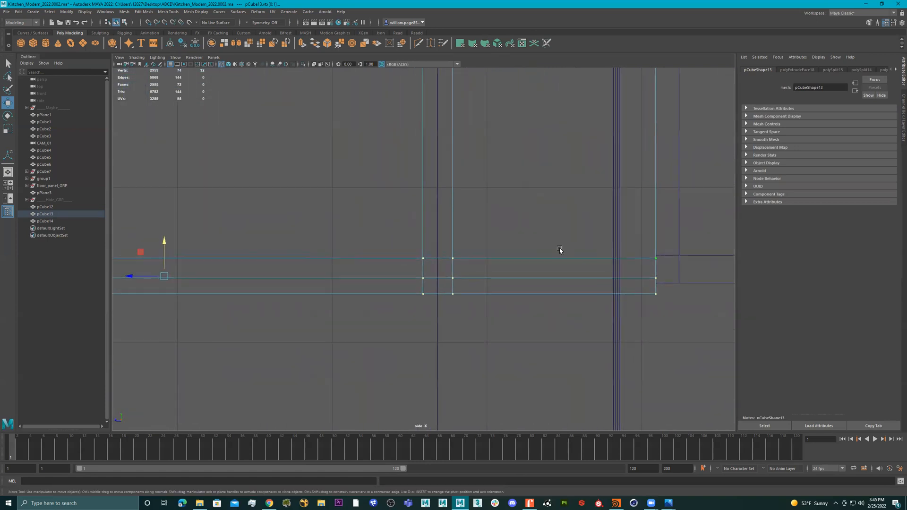
{"action": "left_click_drag", "start_coordinate": [170, 243], "coordinate": [167, 240]}
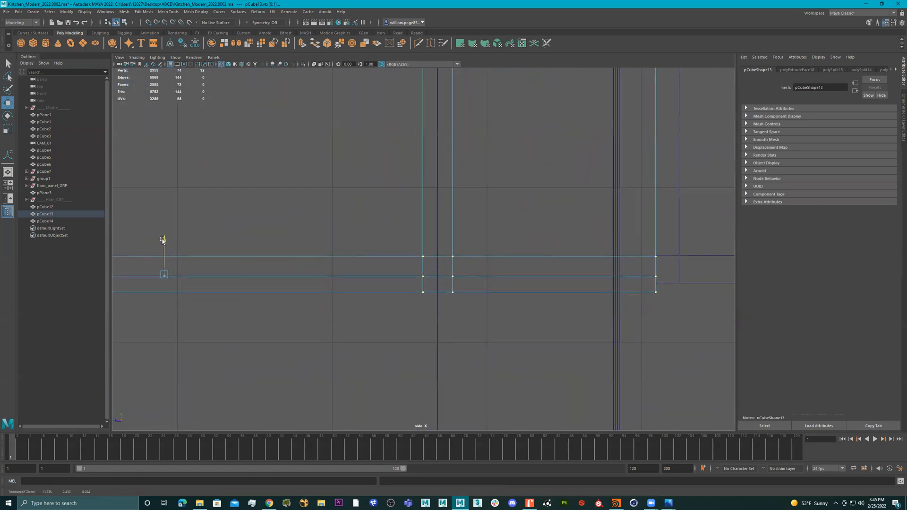
Step: Shift the selected vertices' pivot to the shelf-side edge and fine-align their uppermost row with the top of the shelf's base board
{"action": "key", "text": "d"}
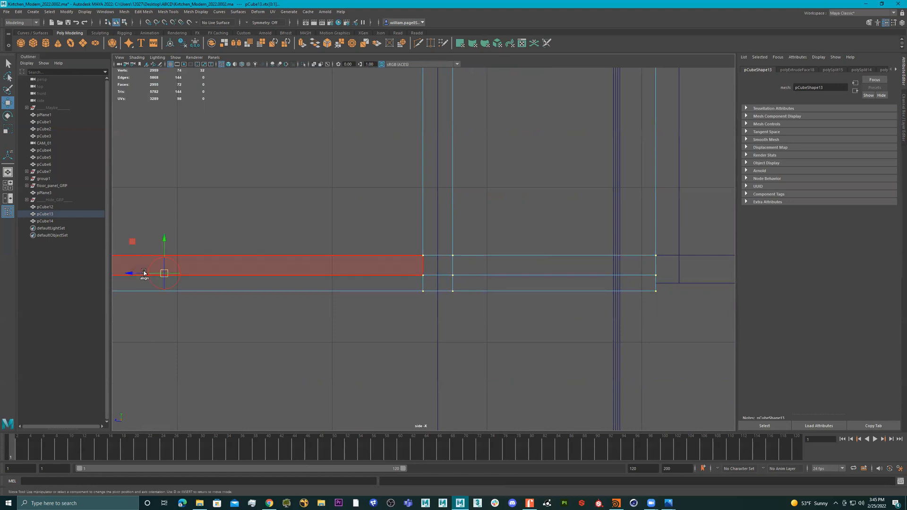
{"action": "left_click_drag", "start_coordinate": [138, 273], "coordinate": [381, 276]}
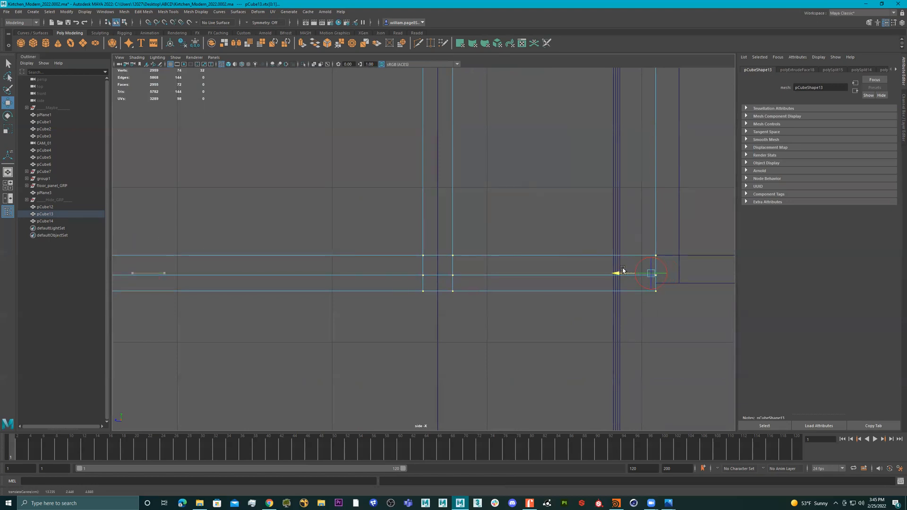
{"action": "left_click_drag", "start_coordinate": [622, 270], "coordinate": [612, 271]}
{"action": "right_click_drag", "start_coordinate": [642, 271], "coordinate": [656, 262], "text": "alt"}
{"action": "middle_click_drag", "start_coordinate": [656, 261], "coordinate": [446, 266], "text": "alt"}
{"action": "right_click_drag", "start_coordinate": [447, 266], "coordinate": [538, 247], "text": "alt"}
{"action": "middle_click_drag", "start_coordinate": [537, 246], "coordinate": [334, 196], "text": "alt"}
{"action": "right_click_drag", "start_coordinate": [507, 218], "coordinate": [635, 217], "text": "alt"}
{"action": "middle_click_drag", "start_coordinate": [349, 216], "coordinate": [543, 208], "text": "alt"}
{"action": "right_click_drag", "start_coordinate": [542, 208], "coordinate": [652, 217], "text": "alt"}
{"action": "middle_click_drag", "start_coordinate": [454, 248], "coordinate": [450, 243], "text": "alt"}
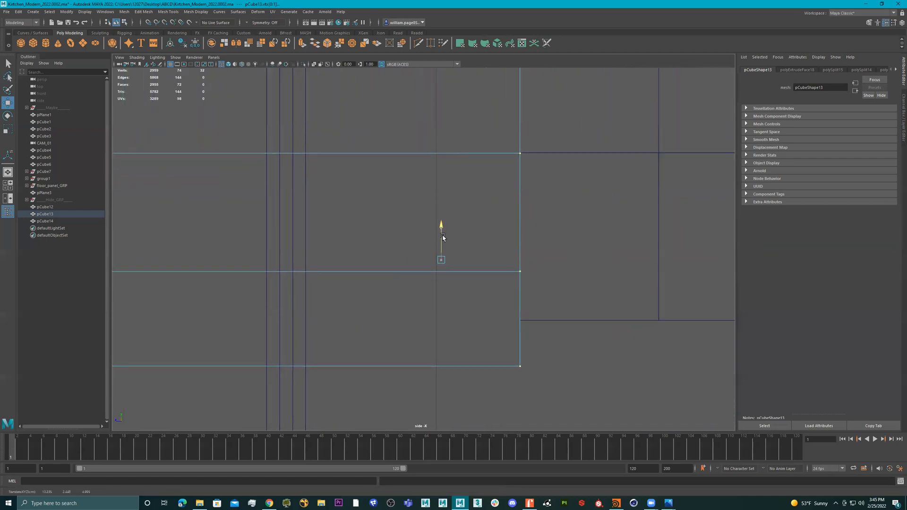
Step: Select the end block's two lowest vertex rows and move them up until the block's underside aligns with the shelf's underside
{"action": "right_click_drag", "start_coordinate": [534, 265], "coordinate": [360, 235], "text": "alt"}
{"action": "middle_click_drag", "start_coordinate": [360, 235], "coordinate": [429, 239], "text": "alt"}
{"action": "right_click_drag", "start_coordinate": [429, 239], "coordinate": [765, 247], "text": "alt"}
{"action": "left_click_drag", "start_coordinate": [579, 263], "coordinate": [164, 312]}
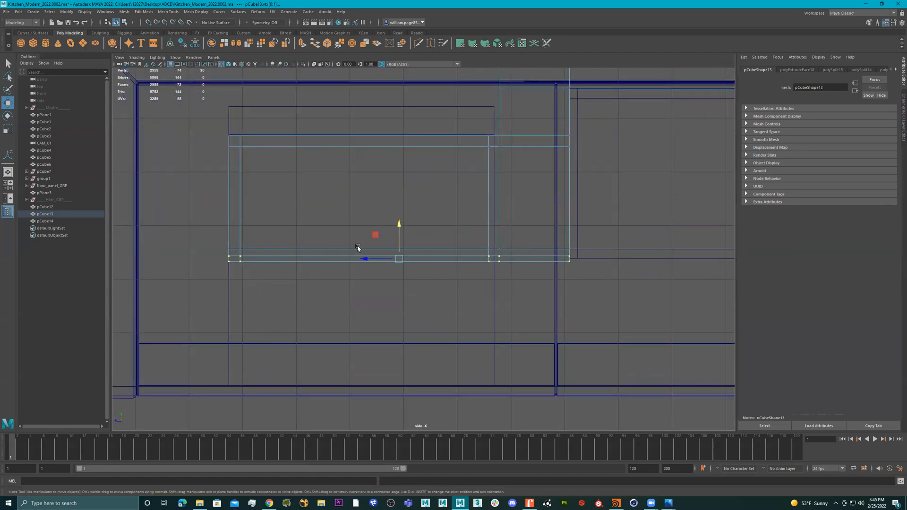
{"action": "right_click_drag", "start_coordinate": [360, 250], "coordinate": [551, 237], "text": "alt"}
{"action": "middle_click_drag", "start_coordinate": [557, 232], "coordinate": [354, 213], "text": "alt"}
{"action": "right_click_drag", "start_coordinate": [326, 215], "coordinate": [348, 219], "text": "alt"}
{"action": "middle_click_drag", "start_coordinate": [347, 218], "coordinate": [436, 229], "text": "alt"}
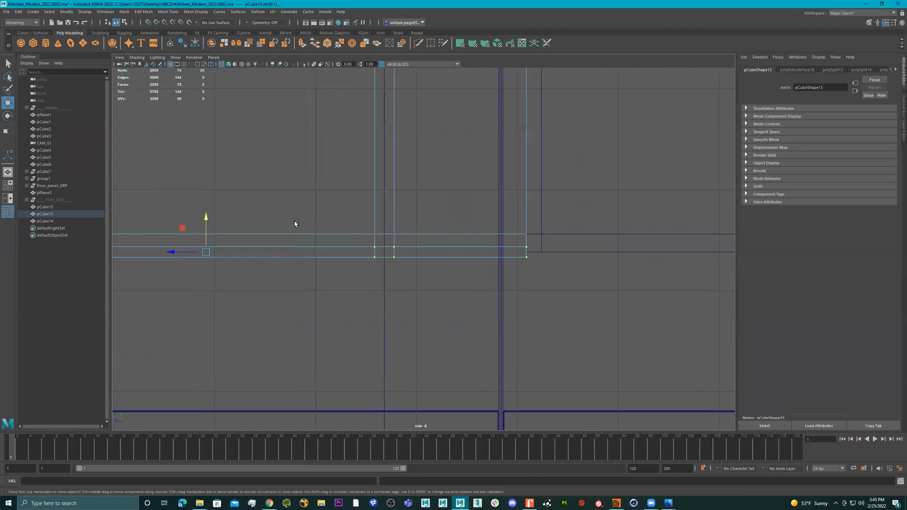
{"action": "left_click_drag", "start_coordinate": [206, 218], "coordinate": [205, 214]}
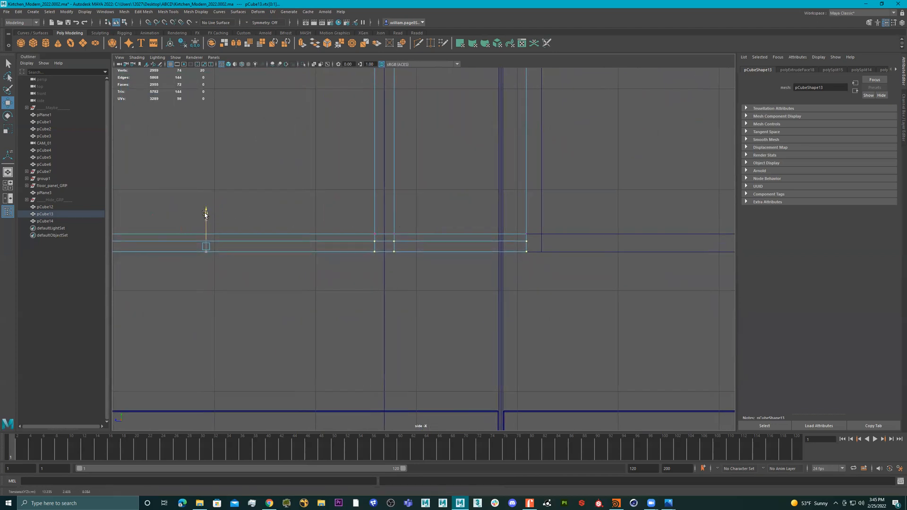
{"action": "right_click_drag", "start_coordinate": [488, 233], "coordinate": [400, 237], "text": "alt"}
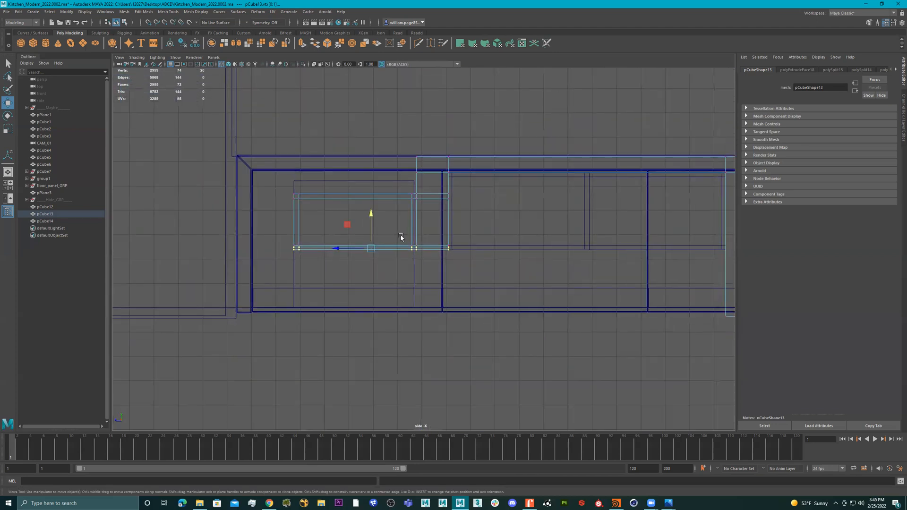
{"action": "key", "text": "space"}
{"action": "key", "text": "space"}
{"action": "left_click_drag", "start_coordinate": [557, 181], "coordinate": [531, 179], "text": "alt"}
{"action": "right_click_drag", "start_coordinate": [436, 180], "coordinate": [435, 198]}
{"action": "left_click", "coordinate": [347, 193]}
{"action": "left_click", "coordinate": [399, 194], "text": "shift"}
{"action": "left_click", "coordinate": [534, 193], "text": "shift"}
{"action": "left_click_drag", "start_coordinate": [534, 195], "coordinate": [540, 229], "text": "alt"}
{"action": "right_click_drag", "start_coordinate": [540, 228], "coordinate": [469, 191], "text": "alt"}
{"action": "left_click_drag", "start_coordinate": [469, 190], "coordinate": [461, 165], "text": "alt"}
Step: Duplicate the island's shelf-and-end-block mesh as a whole object and isolate the copy in the perspective view
{"action": "right_click_drag", "start_coordinate": [461, 148], "coordinate": [500, 135]}
{"action": "right_click_drag", "start_coordinate": [544, 116], "coordinate": [478, 173], "text": "alt"}
{"action": "left_click_drag", "start_coordinate": [477, 173], "coordinate": [440, 222], "text": "alt"}
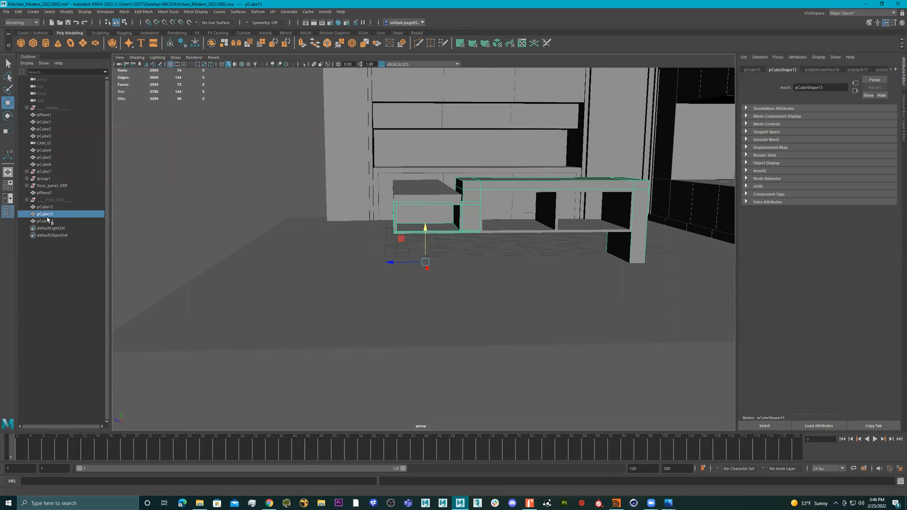
{"action": "key", "text": "ctrl+d"}
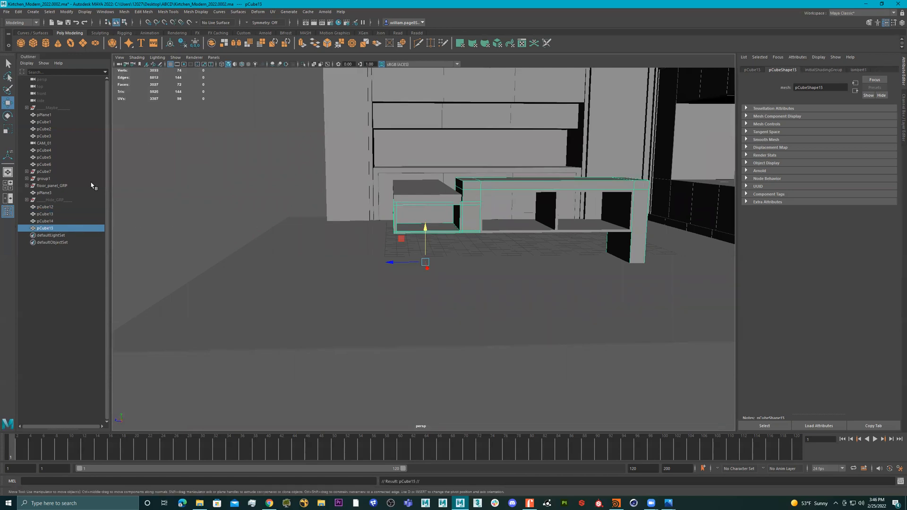
{"action": "left_click", "coordinate": [302, 67]}
Step: On the isolated copy, select the end block's underside faces, invert the selection and delete all the other faces
{"action": "scroll", "coordinate": [511, 202], "scroll_direction": "up", "scroll_amount": 3}
{"action": "left_click_drag", "start_coordinate": [477, 200], "coordinate": [413, 183], "text": "alt"}
{"action": "scroll", "coordinate": [517, 187], "scroll_direction": "up", "scroll_amount": 3}
{"action": "scroll", "coordinate": [517, 187], "scroll_direction": "up", "scroll_amount": 2}
{"action": "right_click_drag", "start_coordinate": [486, 184], "coordinate": [458, 197]}
{"action": "right_click_drag", "start_coordinate": [401, 189], "coordinate": [346, 191]}
{"action": "left_click", "coordinate": [346, 191]}
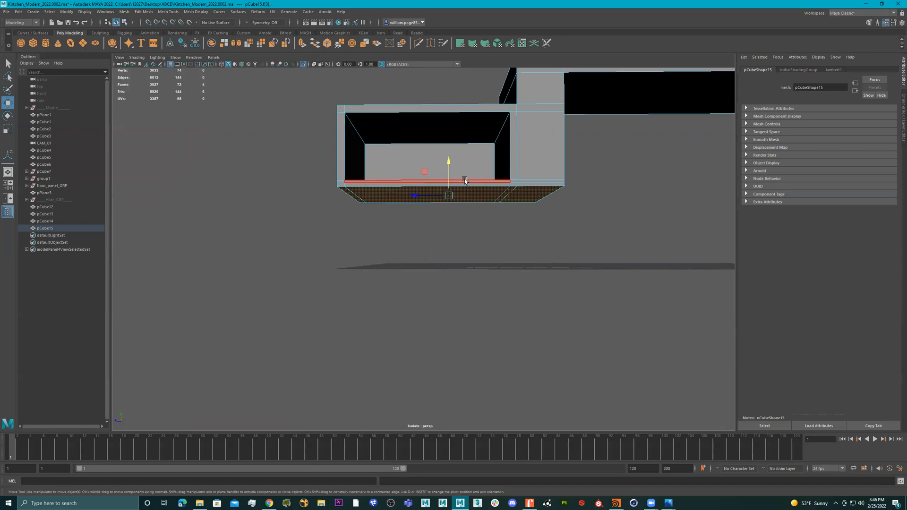
{"action": "left_click", "coordinate": [49, 13]}
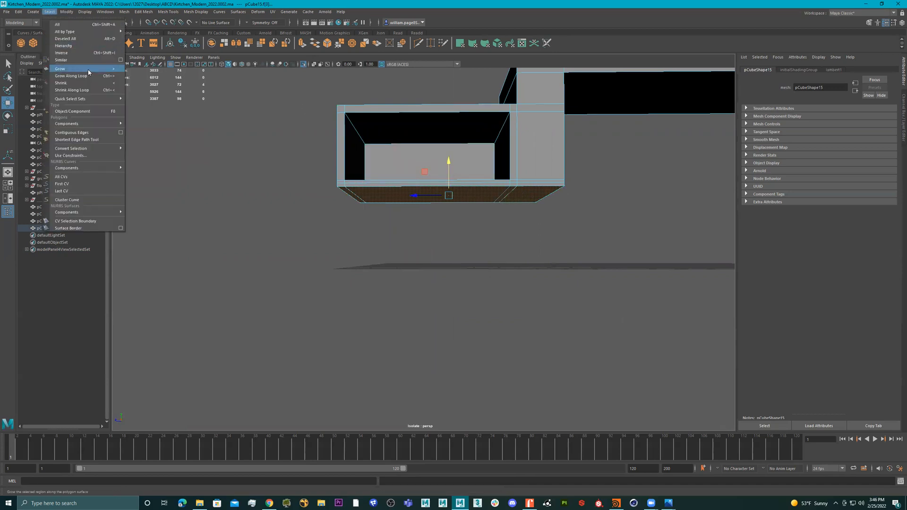
{"action": "left_click", "coordinate": [84, 52]}
{"action": "key", "text": "Delete"}
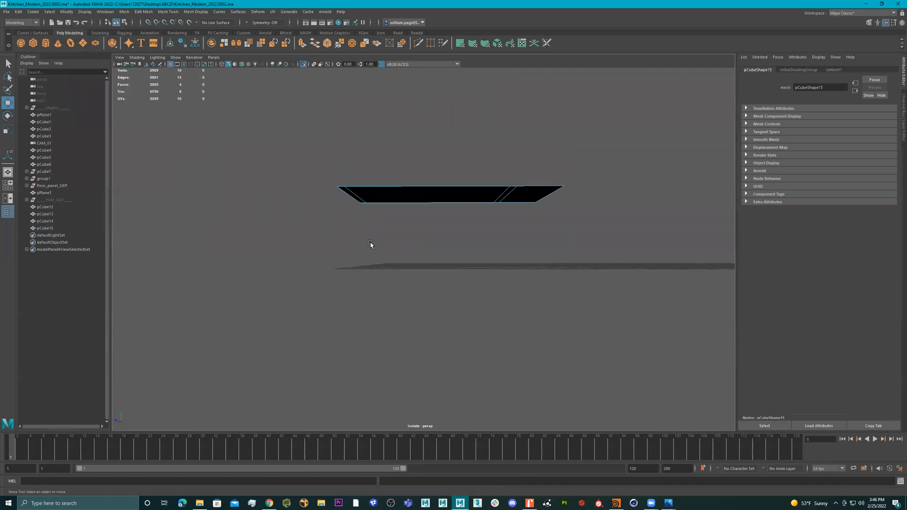
Step: Extrude the remaining underside faces straight down with a local translate Z of 2.313, forming a box beneath the end block
{"action": "right_click_drag", "start_coordinate": [464, 194], "coordinate": [625, 88]}
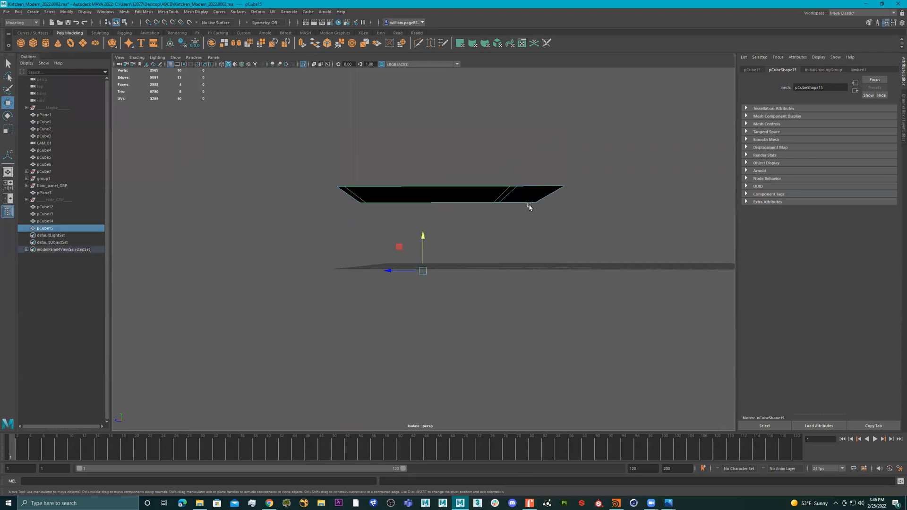
{"action": "left_click", "coordinate": [170, 43]}
{"action": "key", "text": "ctrl+e"}
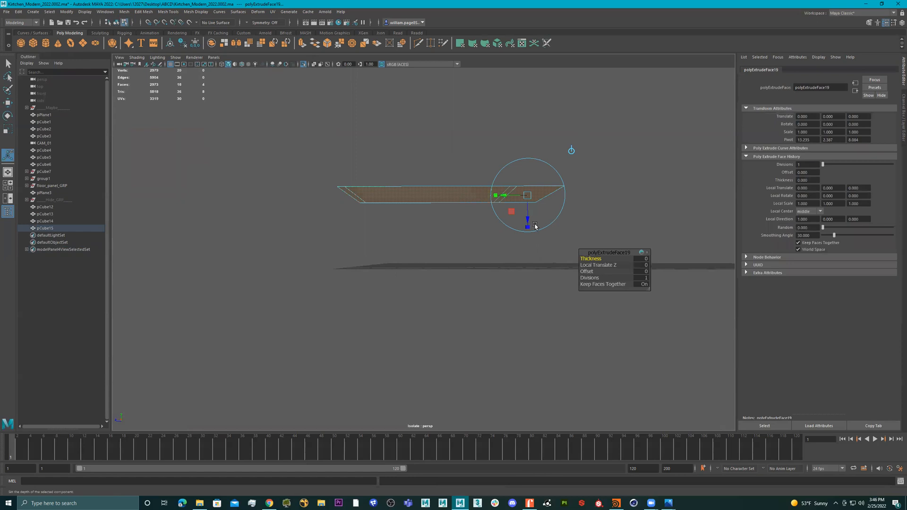
{"action": "left_click_drag", "start_coordinate": [528, 218], "coordinate": [478, 234]}
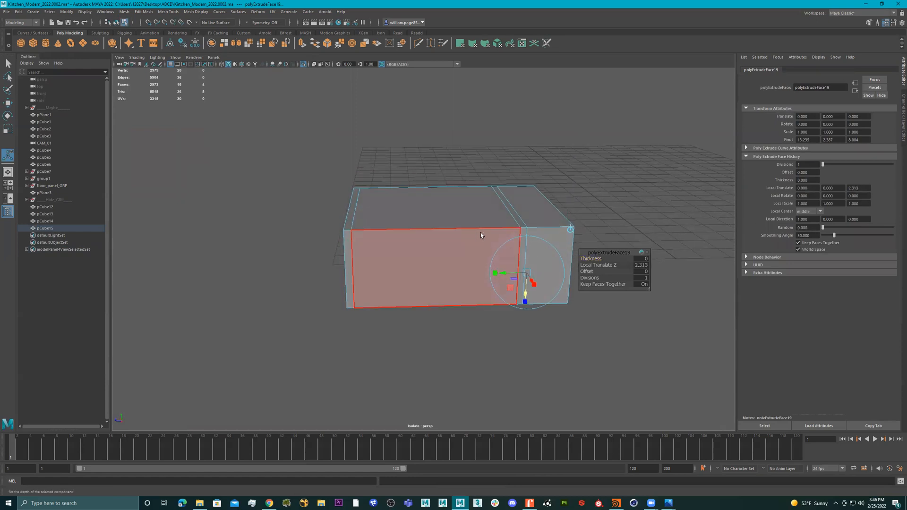
{"action": "key", "text": "q"}
{"action": "right_click", "coordinate": [453, 213]}
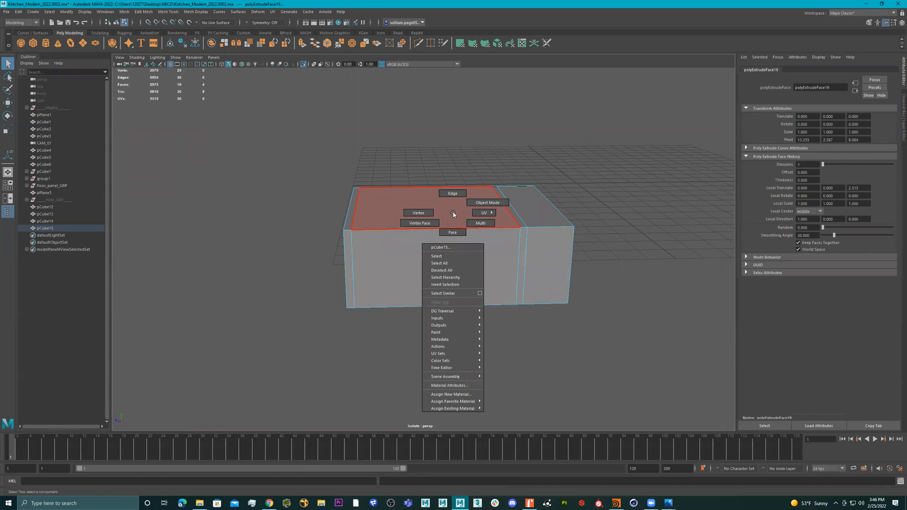
{"action": "left_click", "coordinate": [458, 191]}
{"action": "left_click_drag", "start_coordinate": [460, 112], "coordinate": [484, 222], "text": "alt"}
{"action": "right_click_drag", "start_coordinate": [484, 222], "coordinate": [585, 134]}
{"action": "left_click_drag", "start_coordinate": [531, 170], "coordinate": [485, 221], "text": "alt"}
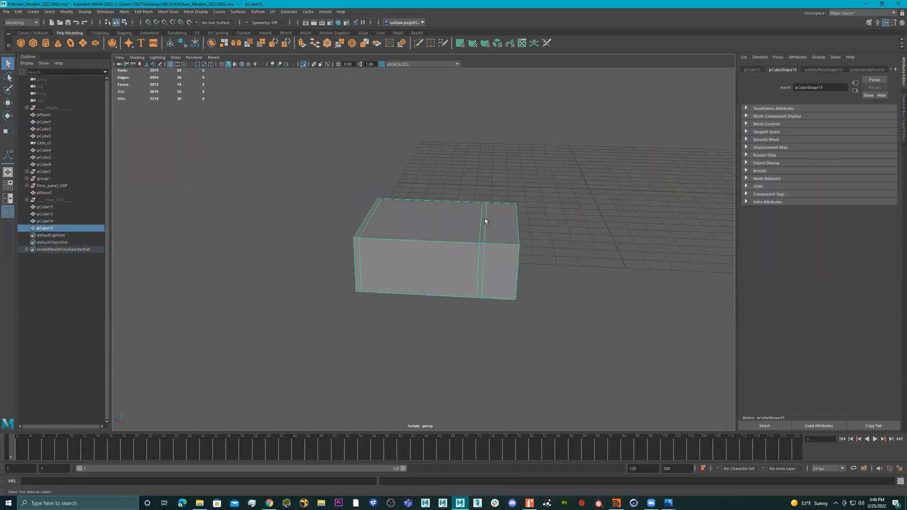
Step: Select the box's leftover vertical edge loops and delete them so that only a plain six-sided box remains
{"action": "right_click_drag", "start_coordinate": [485, 220], "coordinate": [482, 209]}
{"action": "double_click", "coordinate": [485, 218]}
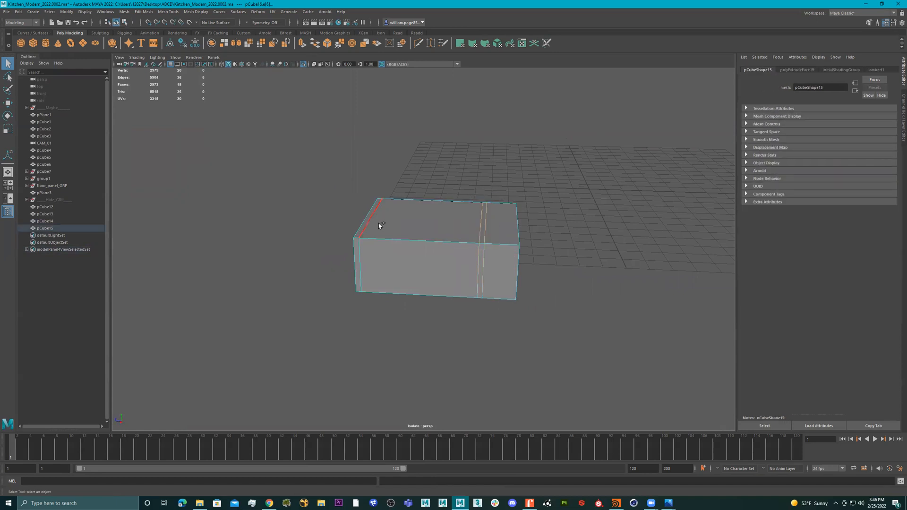
{"action": "left_click_drag", "start_coordinate": [378, 225], "coordinate": [430, 235], "text": "alt"}
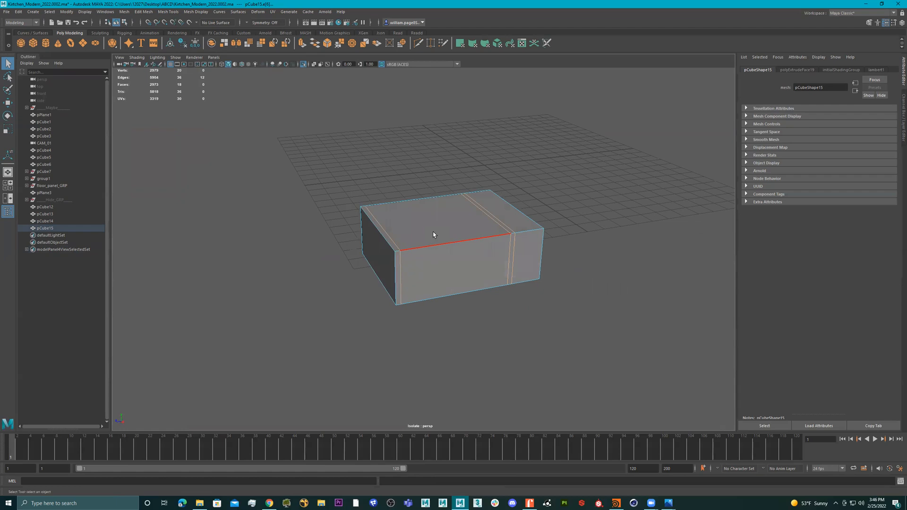
{"action": "right_click_drag", "start_coordinate": [447, 141], "coordinate": [397, 155], "text": "shift"}
{"action": "left_click_drag", "start_coordinate": [473, 189], "coordinate": [443, 206], "text": "alt"}
{"action": "right_click_drag", "start_coordinate": [444, 206], "coordinate": [544, 158]}
{"action": "left_click_drag", "start_coordinate": [544, 158], "coordinate": [514, 202], "text": "alt"}
{"action": "right_click_drag", "start_coordinate": [492, 220], "coordinate": [583, 168]}
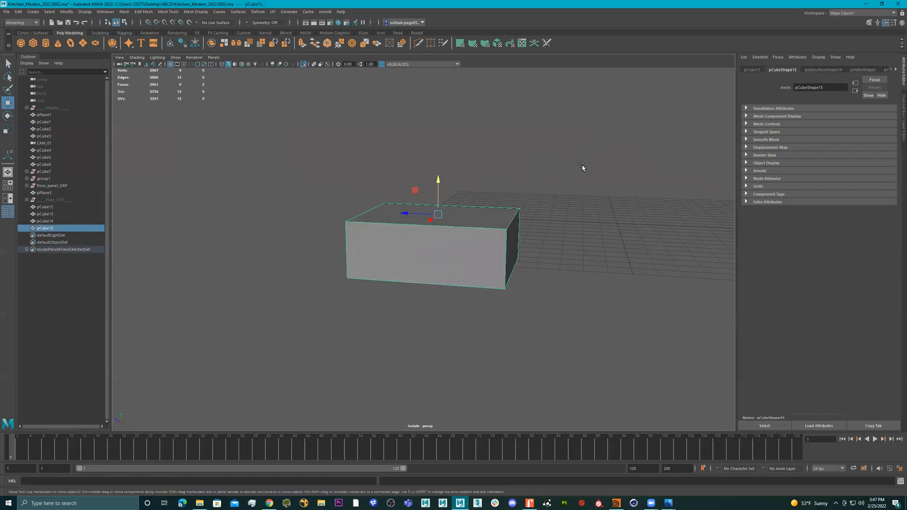
Step: Duplicate the plain box and move the copy along the island's length, leaving a gap beside the original
{"action": "scroll", "coordinate": [492, 231], "scroll_direction": "down", "scroll_amount": 1}
{"action": "left_click_drag", "start_coordinate": [417, 217], "coordinate": [630, 228]}
{"action": "key", "text": "r"}
{"action": "mouse_move", "coordinate": [583, 225]}
{"action": "left_mouse_down", "text": "alt"}
{"action": "mouse_move", "coordinate": [601, 227]}
{"action": "mouse_move", "coordinate": [596, 234]}
{"action": "left_mouse_up", "text": "alt"}
{"action": "left_click", "coordinate": [472, 214]}
{"action": "left_click_drag", "start_coordinate": [472, 215], "coordinate": [511, 205], "text": "alt"}
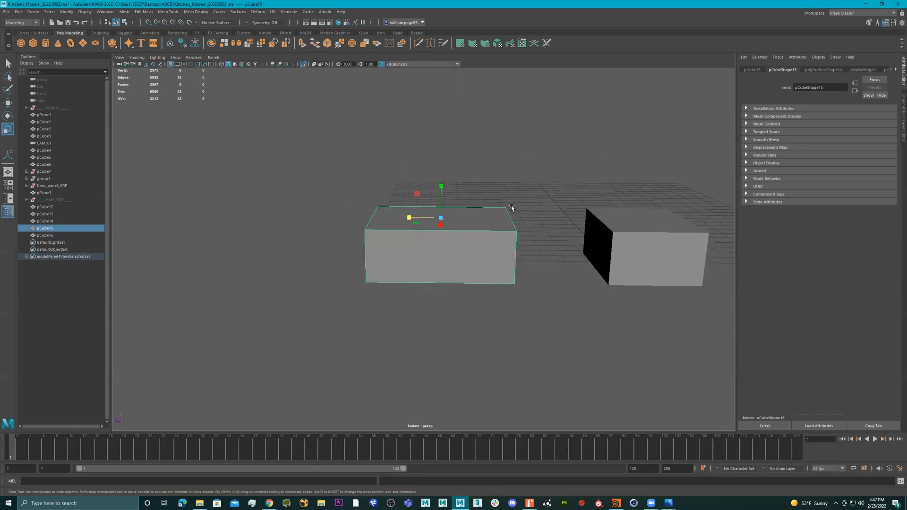
{"action": "key", "text": "space"}
{"action": "key", "text": "space"}
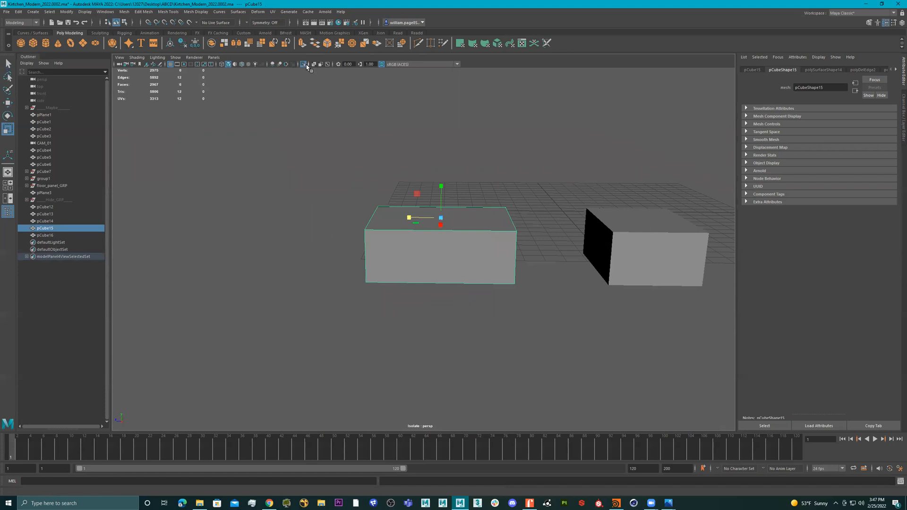
Step: Show the full scene again and move the copied box's near end face towards the original box to close the gap
{"action": "key", "text": "f"}
{"action": "left_click_drag", "start_coordinate": [472, 147], "coordinate": [520, 169], "text": "alt"}
{"action": "left_click", "coordinate": [537, 198]}
{"action": "right_click_drag", "start_coordinate": [519, 171], "coordinate": [515, 189]}
{"action": "left_click", "coordinate": [522, 194]}
{"action": "key", "text": "w"}
{"action": "left_click_drag", "start_coordinate": [491, 184], "coordinate": [351, 184]}
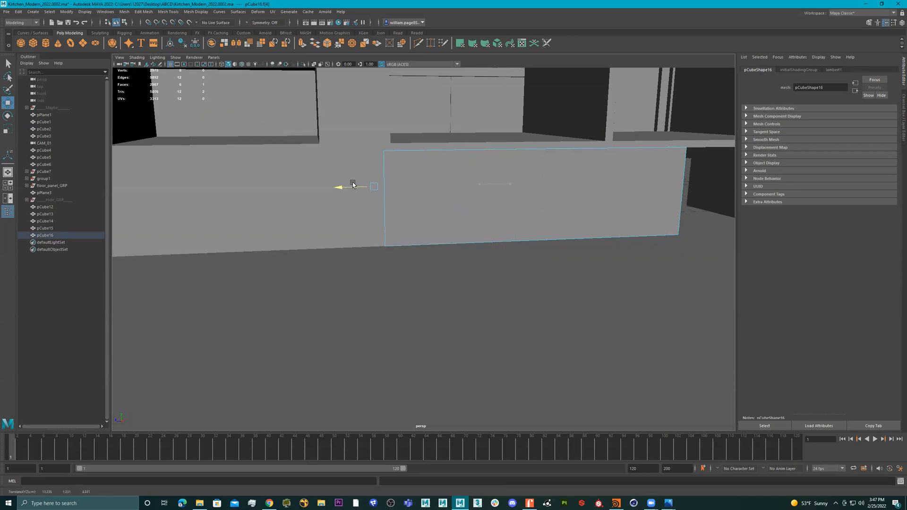
{"action": "left_click_drag", "start_coordinate": [480, 183], "coordinate": [439, 173], "text": "alt"}
{"action": "left_click", "coordinate": [452, 160]}
Step: Compare the lower panels with the reference photo, then delete the copied box under the divided shelf
{"action": "key", "text": "alt+Tab"}
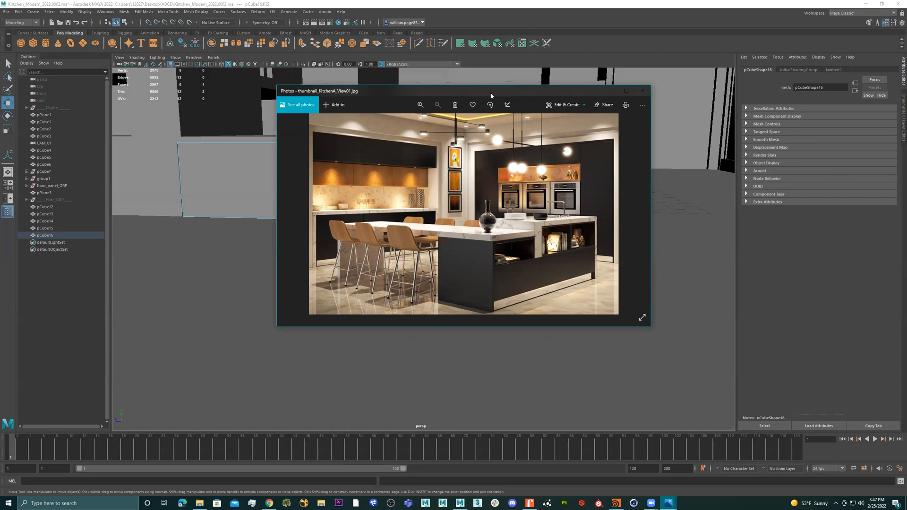
{"action": "left_click", "coordinate": [610, 91]}
{"action": "left_click_drag", "start_coordinate": [512, 132], "coordinate": [602, 151], "text": "alt"}
{"action": "right_click_drag", "start_coordinate": [496, 196], "coordinate": [622, 134]}
{"action": "left_click_drag", "start_coordinate": [581, 155], "coordinate": [533, 189], "text": "alt"}
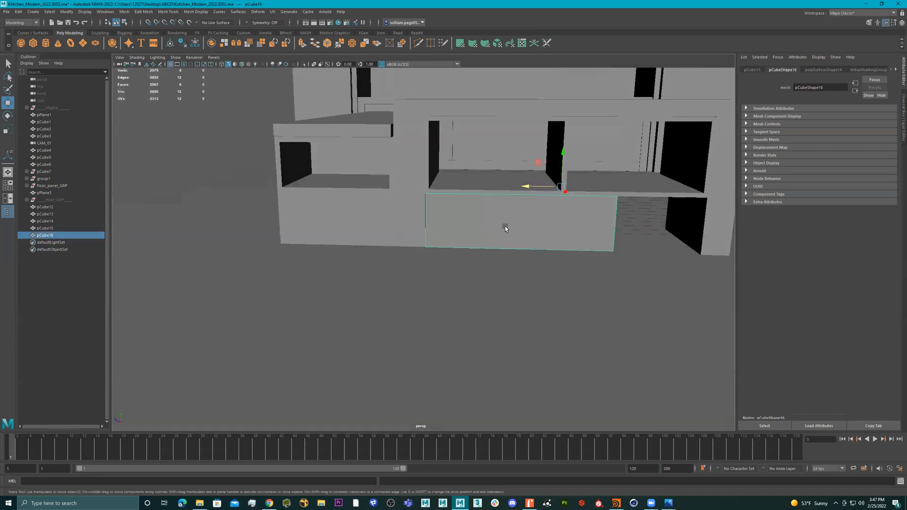
{"action": "key", "text": "Delete"}
Step: Select all edges of the box under the end block and bevel them with a fraction of 0.02
{"action": "left_click", "coordinate": [389, 213]}
{"action": "left_click_drag", "start_coordinate": [389, 213], "coordinate": [411, 196], "text": "alt"}
{"action": "right_click_drag", "start_coordinate": [410, 196], "coordinate": [482, 203], "text": "alt"}
{"action": "left_click_drag", "start_coordinate": [482, 203], "coordinate": [516, 207], "text": "alt"}
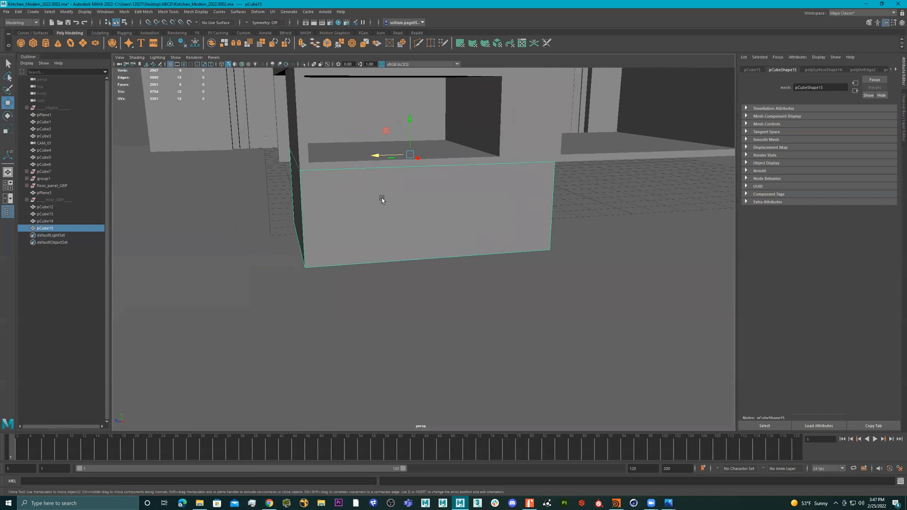
{"action": "left_click_drag", "start_coordinate": [381, 199], "coordinate": [382, 191], "text": "alt"}
{"action": "right_click_drag", "start_coordinate": [381, 191], "coordinate": [390, 162]}
{"action": "left_click_drag", "start_coordinate": [620, 99], "coordinate": [164, 326]}
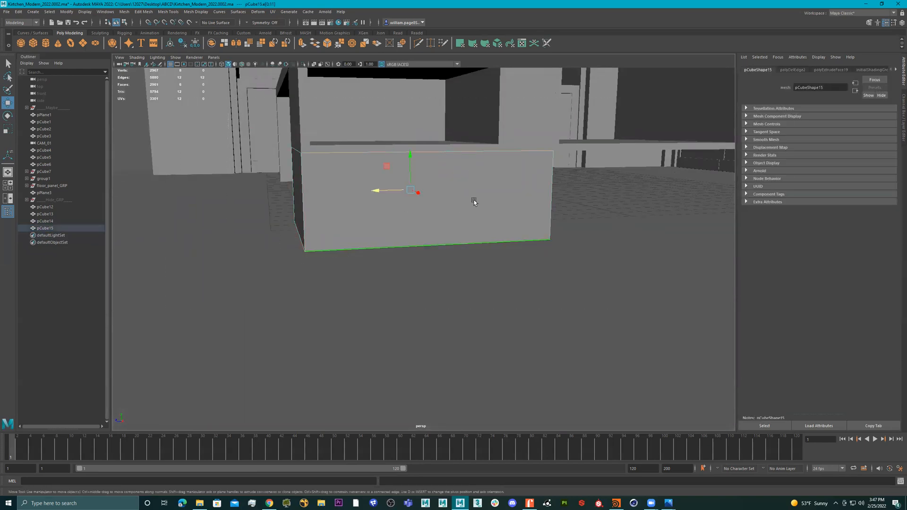
{"action": "key", "text": "4"}
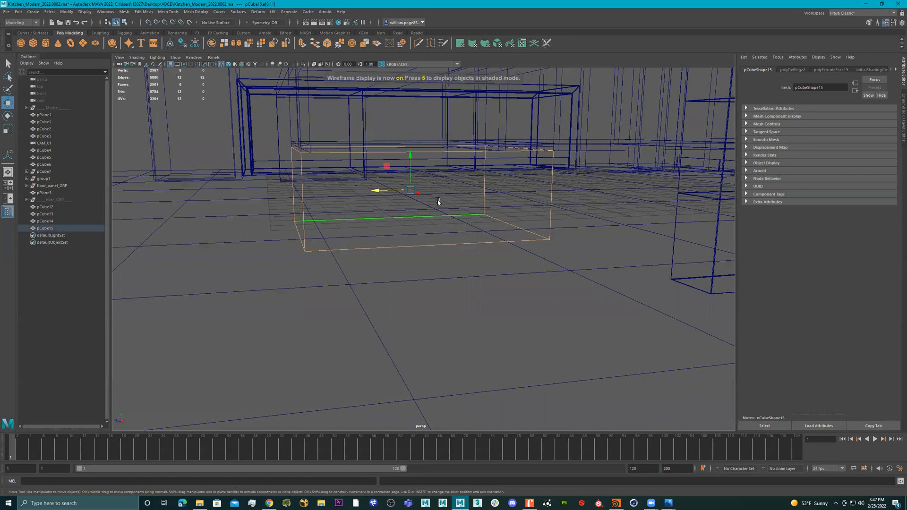
{"action": "key", "text": "5"}
{"action": "right_click_drag", "start_coordinate": [473, 186], "coordinate": [497, 186], "text": "shift"}
{"action": "right_click_drag", "start_coordinate": [385, 164], "coordinate": [431, 194], "text": "alt"}
{"action": "middle_click_drag", "start_coordinate": [431, 194], "coordinate": [480, 229], "text": "alt"}
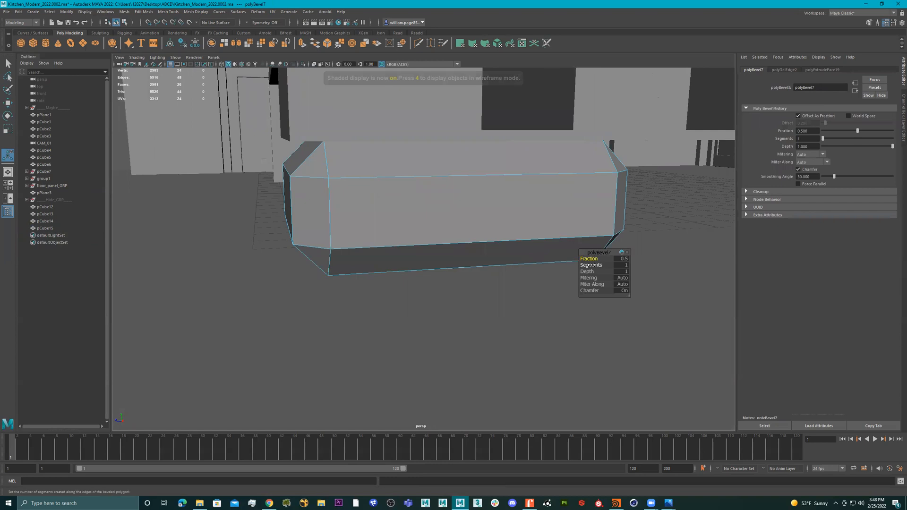
{"action": "left_click_drag", "start_coordinate": [589, 258], "coordinate": [573, 255]}
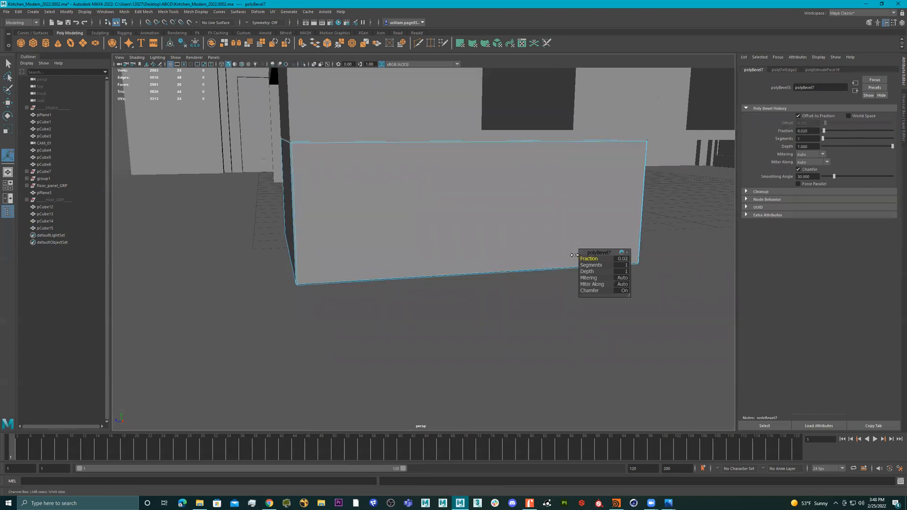
Step: Inspect the box's beveled corner up close and set the bevel's segments to 3
{"action": "right_click_drag", "start_coordinate": [356, 171], "coordinate": [411, 227], "text": "alt"}
{"action": "left_click_drag", "start_coordinate": [368, 227], "coordinate": [372, 207], "text": "alt"}
{"action": "middle_click_drag", "start_coordinate": [372, 207], "coordinate": [358, 229], "text": "alt"}
{"action": "right_click_drag", "start_coordinate": [359, 229], "coordinate": [394, 186], "text": "alt"}
{"action": "left_click_drag", "start_coordinate": [395, 186], "coordinate": [431, 201], "text": "alt"}
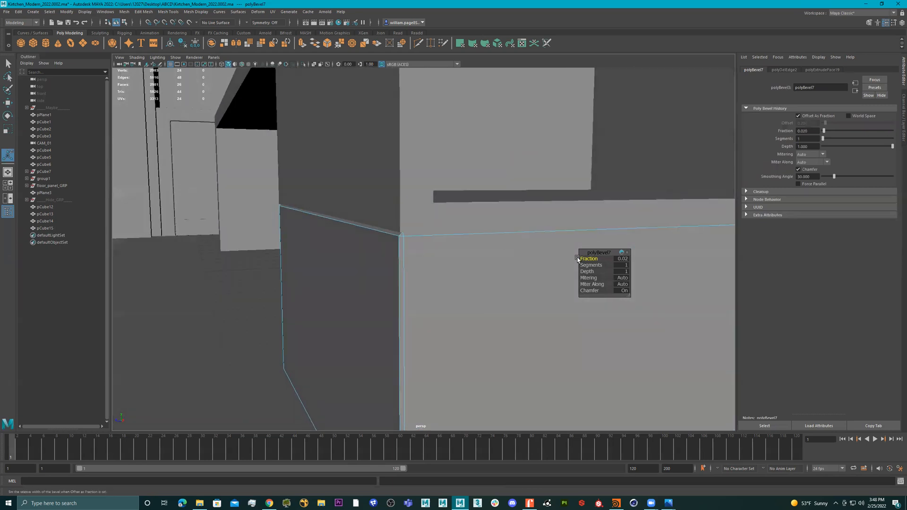
{"action": "left_click_drag", "start_coordinate": [585, 265], "coordinate": [591, 265]}
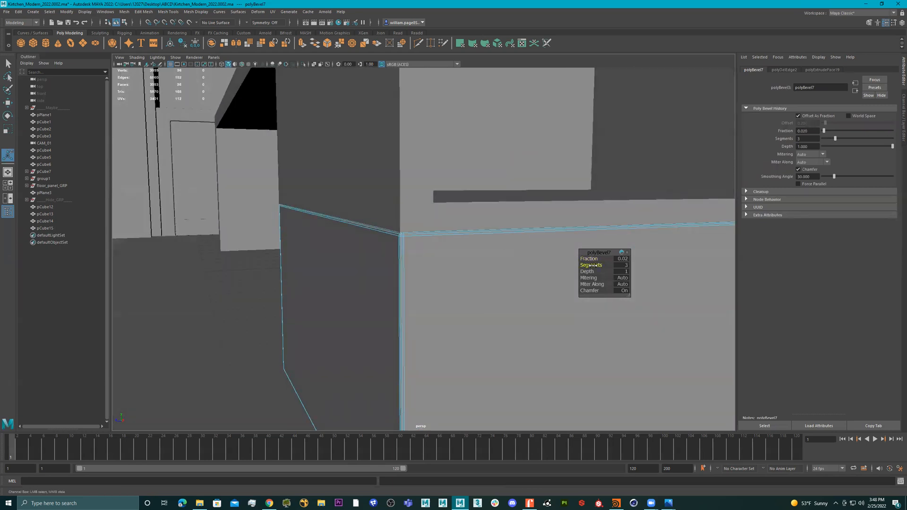
{"action": "left_click_drag", "start_coordinate": [501, 248], "coordinate": [446, 240], "text": "alt"}
Step: Try a bevel fraction of 0.01, settle on 0.02, and return the box to object selection
{"action": "left_click", "coordinate": [590, 259]}
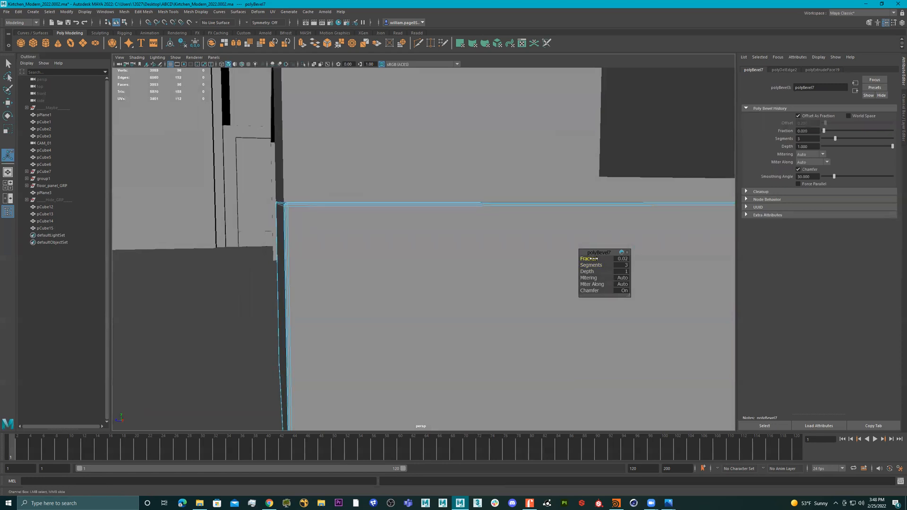
{"action": "left_click_drag", "start_coordinate": [594, 259], "coordinate": [593, 259]}
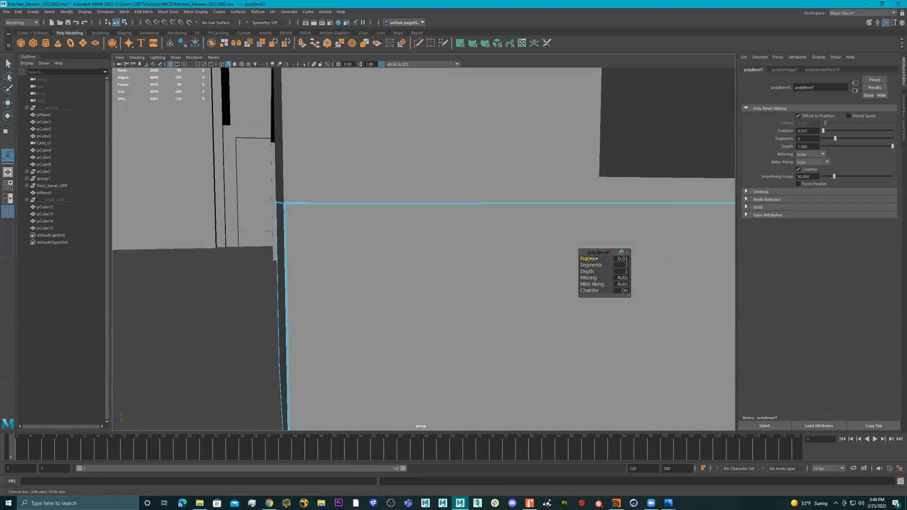
{"action": "middle_click_drag", "start_coordinate": [593, 259], "coordinate": [594, 259]}
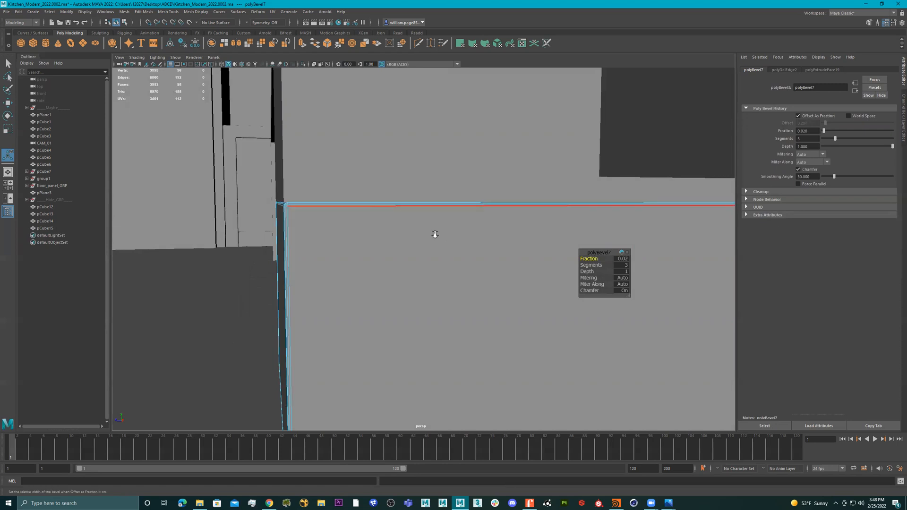
{"action": "scroll", "coordinate": [429, 235], "scroll_direction": "down", "scroll_amount": 7}
{"action": "left_click_drag", "start_coordinate": [425, 236], "coordinate": [347, 235], "text": "alt"}
{"action": "right_click_drag", "start_coordinate": [347, 234], "coordinate": [422, 194]}
{"action": "scroll", "coordinate": [385, 201], "scroll_direction": "down", "scroll_amount": 3}
{"action": "left_click_drag", "start_coordinate": [386, 202], "coordinate": [411, 213], "text": "alt"}
{"action": "right_click_drag", "start_coordinate": [389, 240], "coordinate": [488, 228]}
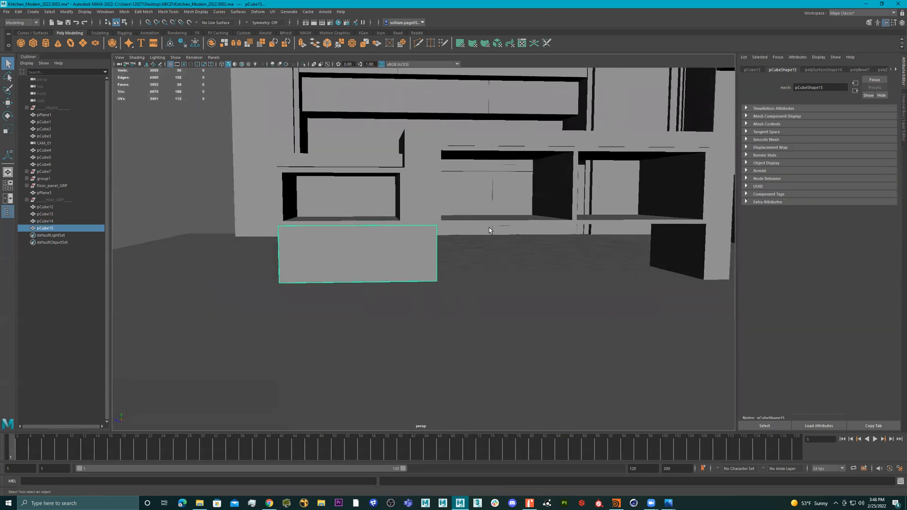
Step: Duplicate the beveled box and move the copy under the divided shelf, up against the first box's end
{"action": "key", "text": "ctrl+d"}
{"action": "key", "text": "w"}
{"action": "left_click_drag", "start_coordinate": [322, 222], "coordinate": [399, 226]}
{"action": "right_click_drag", "start_coordinate": [398, 226], "coordinate": [528, 220], "text": "alt"}
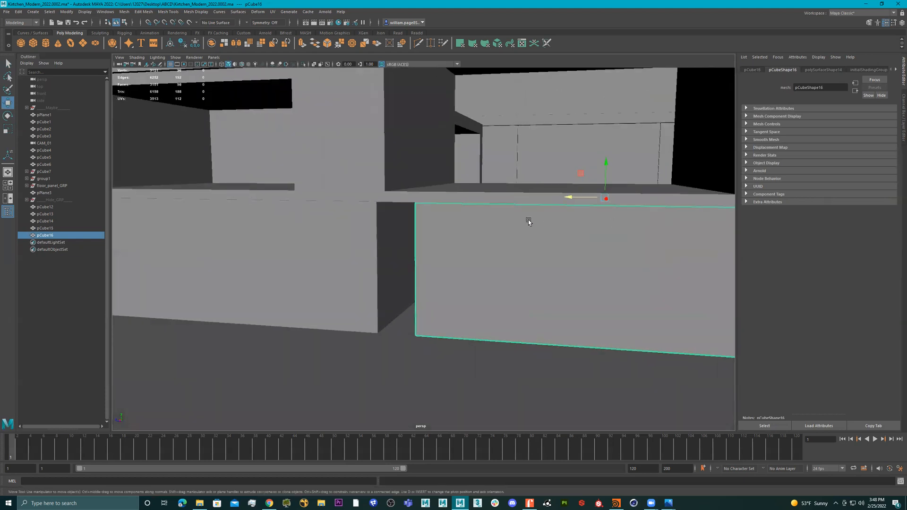
{"action": "left_click_drag", "start_coordinate": [528, 220], "coordinate": [494, 214], "text": "alt"}
{"action": "right_click_drag", "start_coordinate": [494, 213], "coordinate": [552, 207], "text": "alt"}
{"action": "left_click_drag", "start_coordinate": [553, 206], "coordinate": [559, 208], "text": "alt"}
{"action": "middle_click_drag", "start_coordinate": [558, 208], "coordinate": [505, 209], "text": "alt"}
{"action": "left_click_drag", "start_coordinate": [661, 151], "coordinate": [604, 159]}
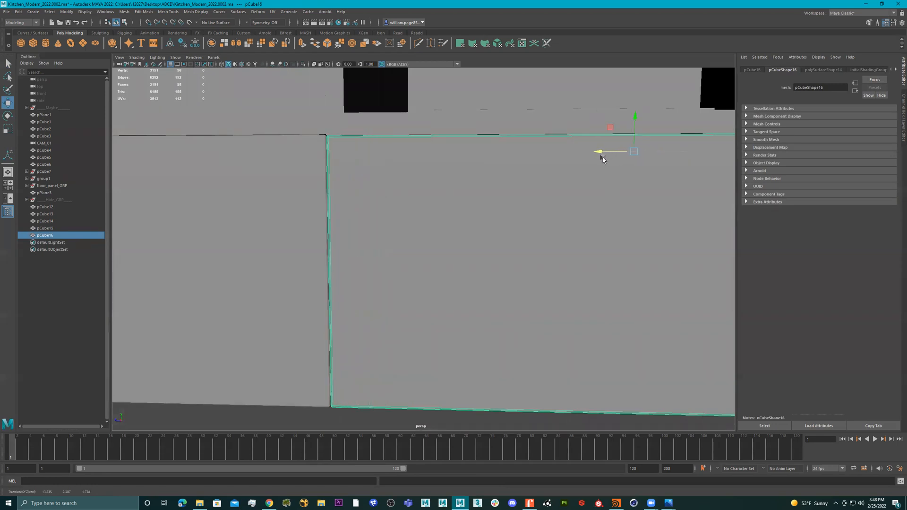
Step: Nudge the copied box slightly to refine the seam with the first box, deselecting it to check the fit
{"action": "right_click_drag", "start_coordinate": [418, 183], "coordinate": [389, 191], "text": "alt"}
{"action": "left_click", "coordinate": [404, 419]}
{"action": "mouse_move", "coordinate": [393, 336]}
{"action": "left_mouse_down", "text": "alt"}
{"action": "mouse_move", "coordinate": [404, 339]}
{"action": "mouse_move", "coordinate": [402, 326]}
{"action": "left_mouse_up", "text": "alt"}
{"action": "left_click", "coordinate": [460, 277]}
{"action": "left_click_drag", "start_coordinate": [596, 163], "coordinate": [594, 163]}
{"action": "left_click", "coordinate": [469, 415]}
{"action": "left_click_drag", "start_coordinate": [471, 396], "coordinate": [422, 292], "text": "alt"}
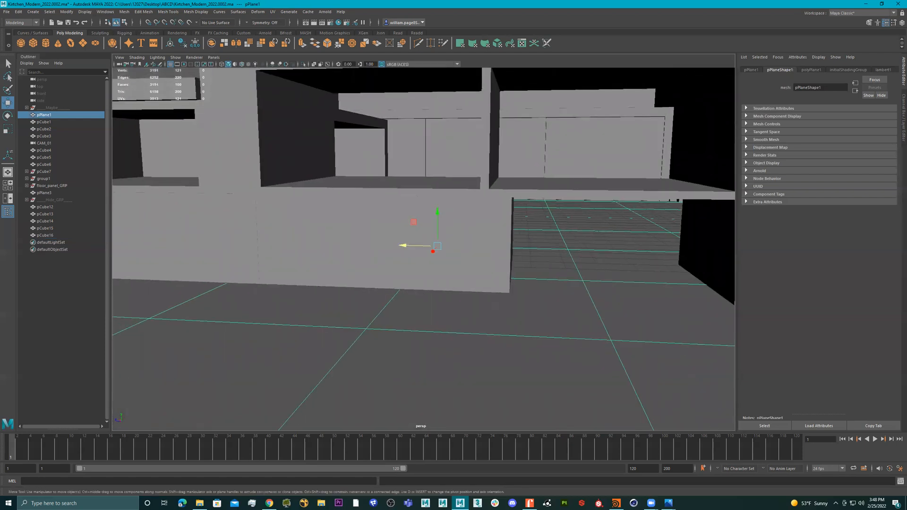
Step: Switch to the reference photo and examine the seams and length of the panels below the island's open shelves
{"action": "key", "text": "alt+Tab"}
{"action": "scroll", "coordinate": [536, 269], "scroll_direction": "up", "scroll_amount": 4}
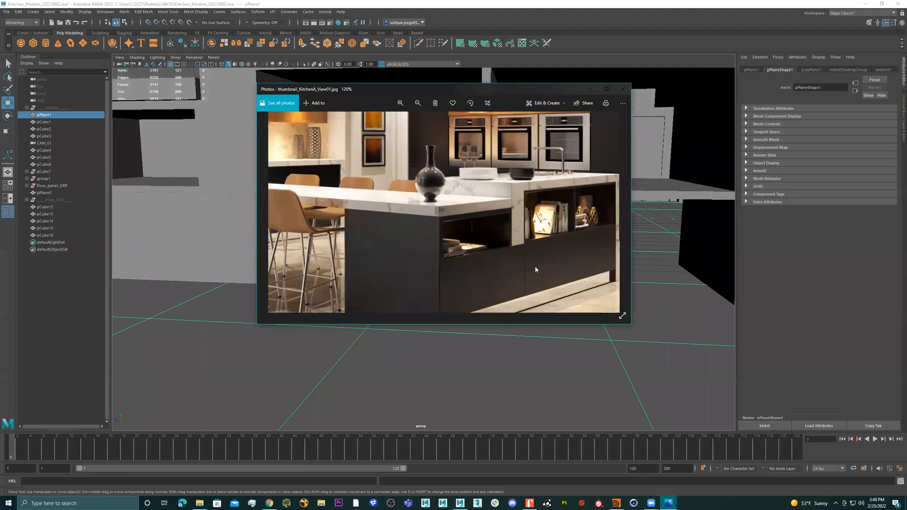
{"action": "scroll", "coordinate": [535, 269], "scroll_direction": "down", "scroll_amount": 2}
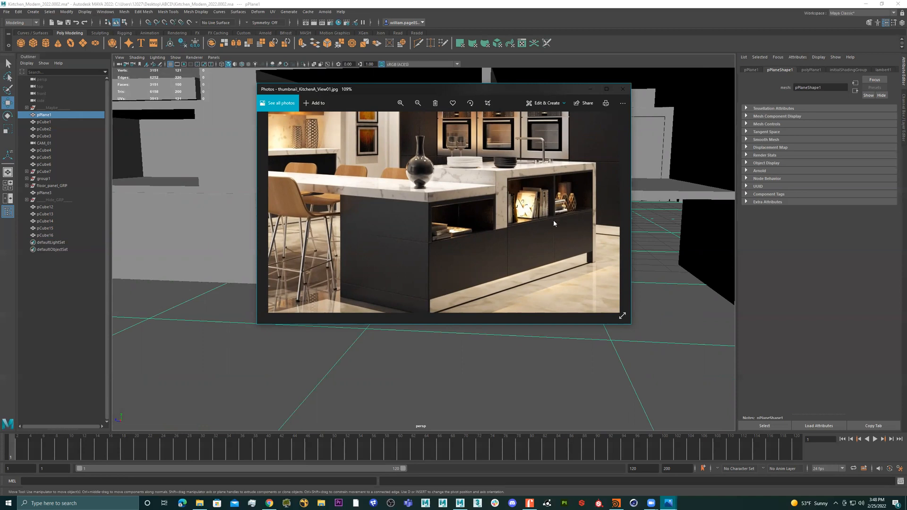
{"action": "left_click", "coordinate": [591, 89]}
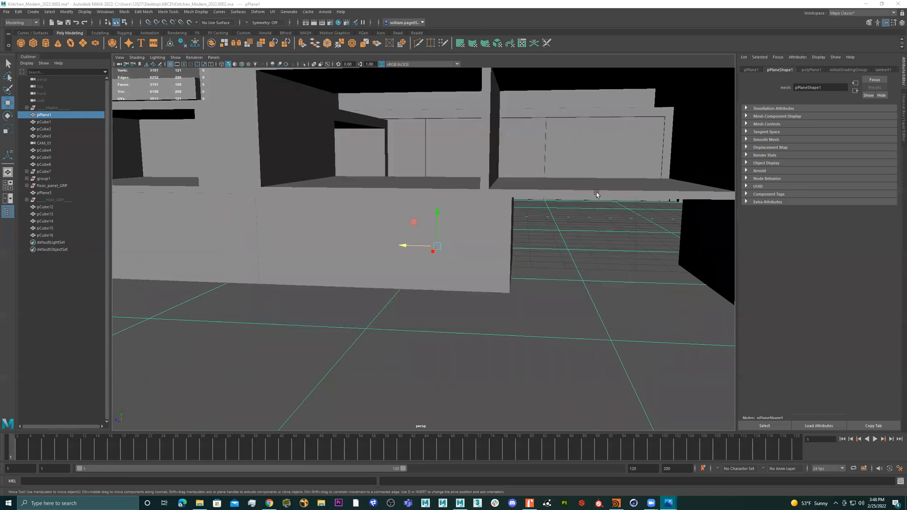
Step: Pull the end vertices of the second lower box back so it ends beneath the vertical divider of the open shelves
{"action": "scroll", "coordinate": [524, 206], "scroll_direction": "down", "scroll_amount": 1}
{"action": "left_click", "coordinate": [490, 222]}
{"action": "left_click_drag", "start_coordinate": [489, 223], "coordinate": [484, 214], "text": "alt"}
{"action": "right_click_drag", "start_coordinate": [484, 214], "coordinate": [449, 210]}
{"action": "left_click_drag", "start_coordinate": [434, 136], "coordinate": [596, 359]}
{"action": "scroll", "coordinate": [556, 196], "scroll_direction": "up", "scroll_amount": 2}
{"action": "scroll", "coordinate": [557, 196], "scroll_direction": "up", "scroll_amount": 3}
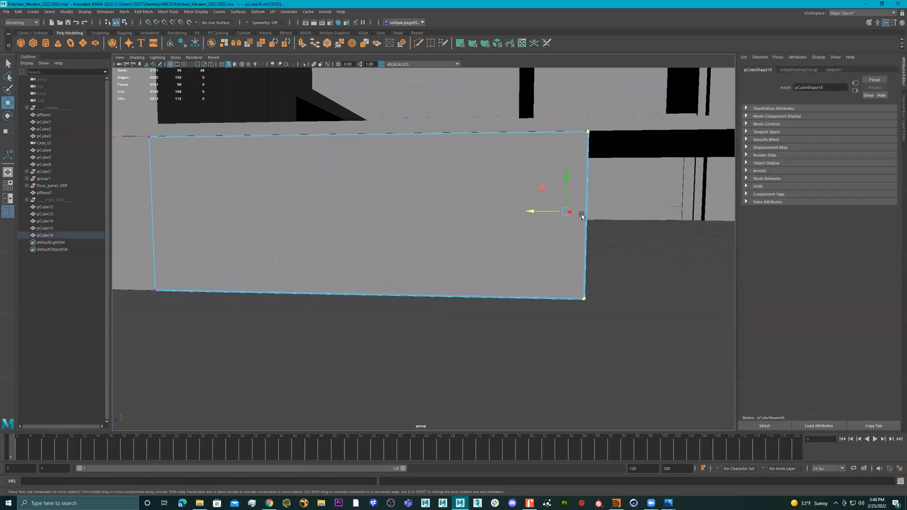
{"action": "left_click_drag", "start_coordinate": [491, 245], "coordinate": [486, 250], "text": "alt"}
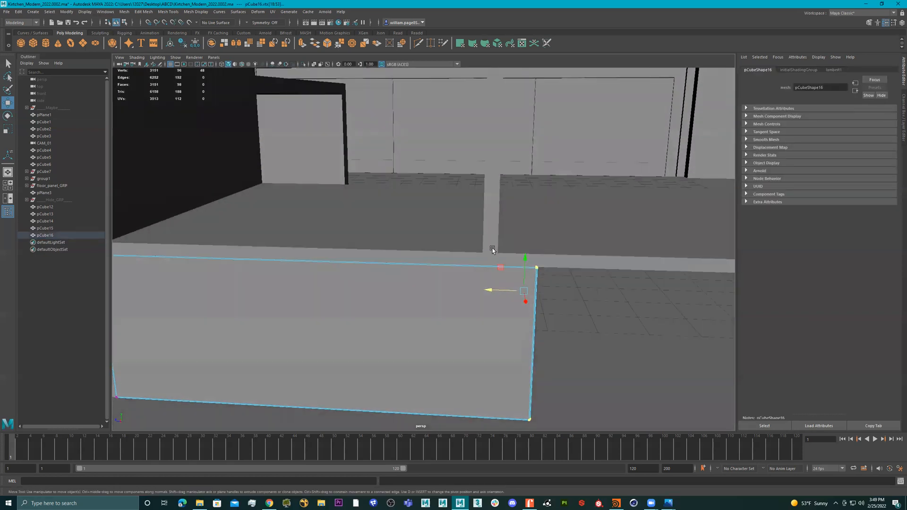
{"action": "left_click_drag", "start_coordinate": [493, 293], "coordinate": [456, 285]}
{"action": "scroll", "coordinate": [393, 289], "scroll_direction": "down", "scroll_amount": 5}
Step: Duplicate the second lower box and move the copy beneath the last open shelf bay, against the second box's end
{"action": "right_click_drag", "start_coordinate": [391, 290], "coordinate": [421, 281]}
{"action": "scroll", "coordinate": [447, 236], "scroll_direction": "down", "scroll_amount": 2}
{"action": "left_click_drag", "start_coordinate": [353, 237], "coordinate": [530, 241]}
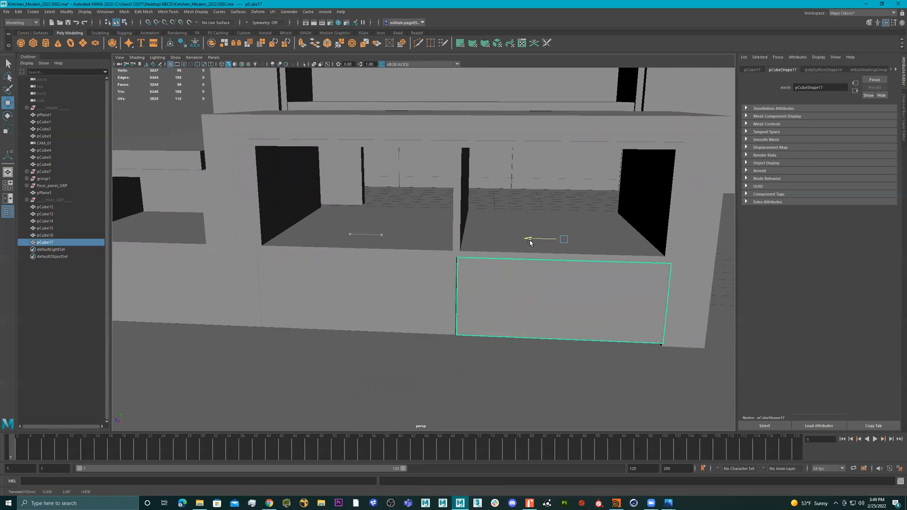
Step: Adjust the end vertices of the third lower box to meet the island's end leg, and return it to object selection
{"action": "left_click_drag", "start_coordinate": [573, 254], "coordinate": [537, 238], "text": "alt"}
{"action": "right_click_drag", "start_coordinate": [535, 237], "coordinate": [410, 227]}
{"action": "left_click_drag", "start_coordinate": [533, 352], "coordinate": [478, 397]}
{"action": "left_click_drag", "start_coordinate": [545, 262], "coordinate": [540, 262]}
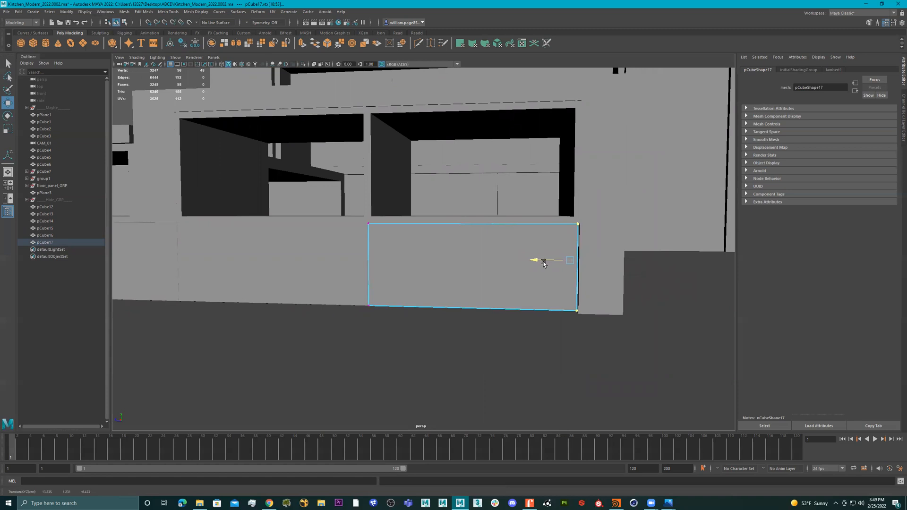
{"action": "right_click_drag", "start_coordinate": [551, 249], "coordinate": [454, 246], "text": "alt"}
{"action": "left_click_drag", "start_coordinate": [454, 245], "coordinate": [475, 284], "text": "alt"}
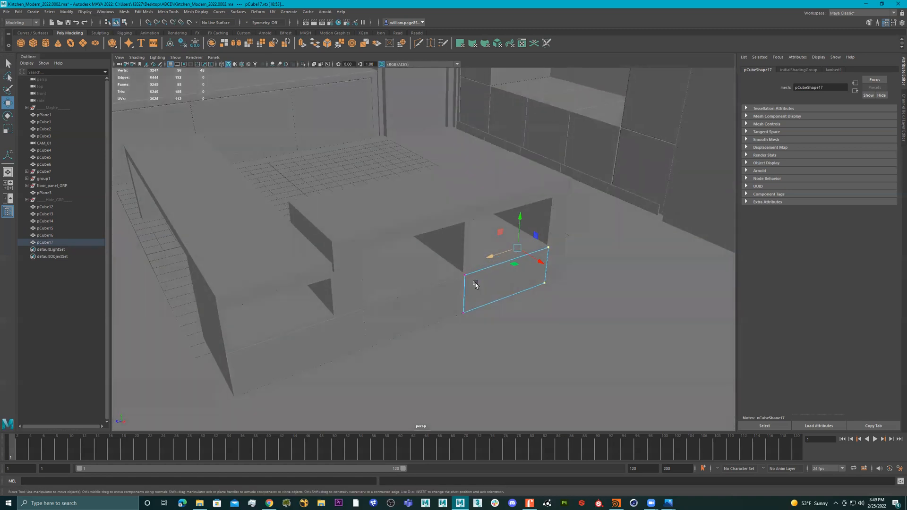
{"action": "right_click_drag", "start_coordinate": [490, 278], "coordinate": [477, 250]}
Step: Examine the row of lower boxes and how the lower countertop meets the raised block
{"action": "left_click_drag", "start_coordinate": [476, 251], "coordinate": [465, 209], "text": "alt"}
{"action": "right_click_drag", "start_coordinate": [411, 213], "coordinate": [601, 230], "text": "alt"}
{"action": "left_click_drag", "start_coordinate": [613, 230], "coordinate": [545, 233], "text": "alt"}
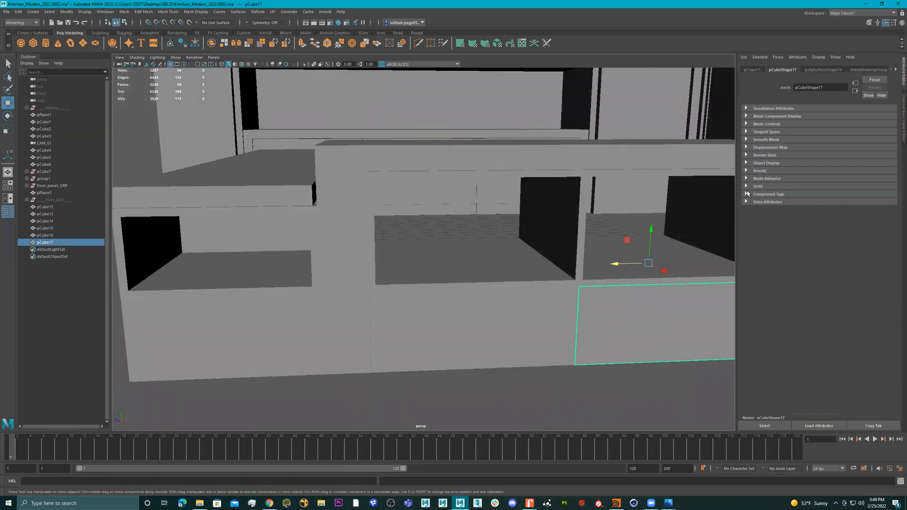
{"action": "right_click_drag", "start_coordinate": [556, 201], "coordinate": [453, 207], "text": "alt"}
{"action": "mouse_move", "coordinate": [491, 214]}
{"action": "left_mouse_down", "text": "alt"}
{"action": "mouse_move", "coordinate": [503, 198]}
{"action": "mouse_move", "coordinate": [504, 218]}
{"action": "left_mouse_up", "text": "alt"}
{"action": "right_click_drag", "start_coordinate": [322, 202], "coordinate": [389, 200], "text": "alt"}
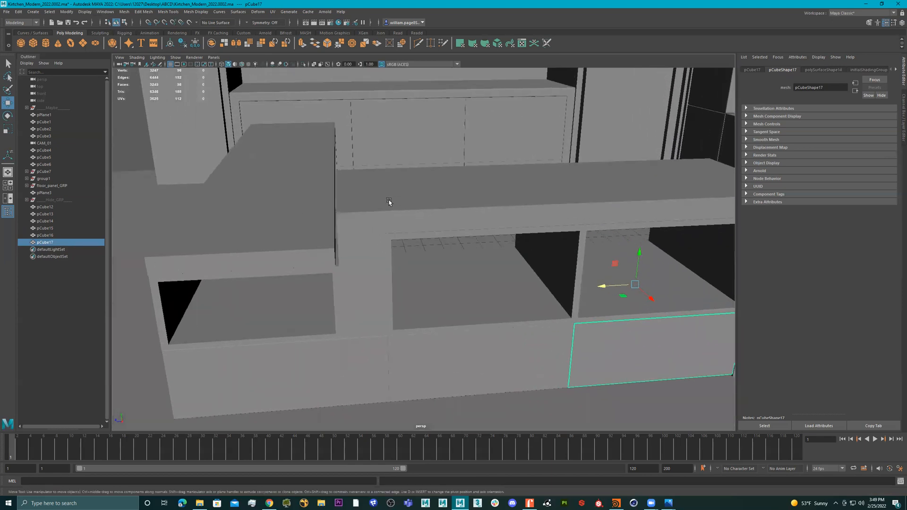
{"action": "left_click_drag", "start_coordinate": [389, 201], "coordinate": [410, 205], "text": "alt"}
Step: Move the inner side faces of the lower countertop and its leg to line up with the raised block's side
{"action": "right_click_drag", "start_coordinate": [347, 153], "coordinate": [389, 152]}
{"action": "left_click_drag", "start_coordinate": [381, 156], "coordinate": [403, 167], "text": "alt"}
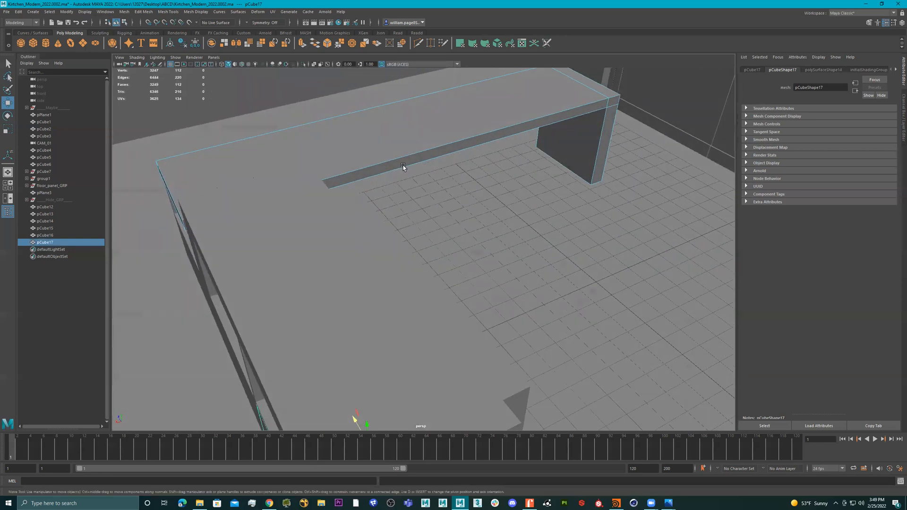
{"action": "left_click", "coordinate": [613, 102]}
{"action": "left_click", "coordinate": [612, 121], "text": "shift"}
{"action": "left_click", "coordinate": [507, 134], "text": "shift"}
{"action": "left_click_drag", "start_coordinate": [496, 155], "coordinate": [561, 133], "text": "alt"}
{"action": "right_click_drag", "start_coordinate": [446, 142], "coordinate": [496, 139], "text": "alt"}
{"action": "left_click_drag", "start_coordinate": [419, 166], "coordinate": [433, 161], "text": "alt"}
{"action": "left_click_drag", "start_coordinate": [364, 211], "coordinate": [418, 196]}
{"action": "right_click_drag", "start_coordinate": [411, 201], "coordinate": [370, 205], "text": "alt"}
{"action": "left_click_drag", "start_coordinate": [370, 205], "coordinate": [364, 206], "text": "alt"}
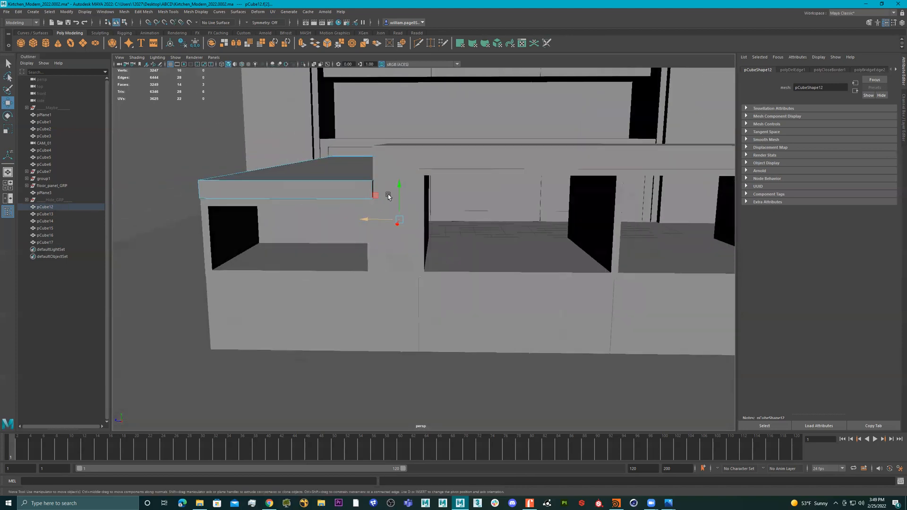
{"action": "right_click_drag", "start_coordinate": [389, 197], "coordinate": [398, 197], "text": "alt"}
{"action": "left_click_drag", "start_coordinate": [364, 217], "coordinate": [364, 219]}
{"action": "right_click_drag", "start_coordinate": [335, 175], "coordinate": [471, 114]}
Step: Bevel all edges of the lower countertop and its leg with a fraction of 0.08 and 3 segments
{"action": "right_click_drag", "start_coordinate": [321, 165], "coordinate": [251, 180], "text": "alt"}
{"action": "left_click_drag", "start_coordinate": [251, 180], "coordinate": [378, 186], "text": "alt"}
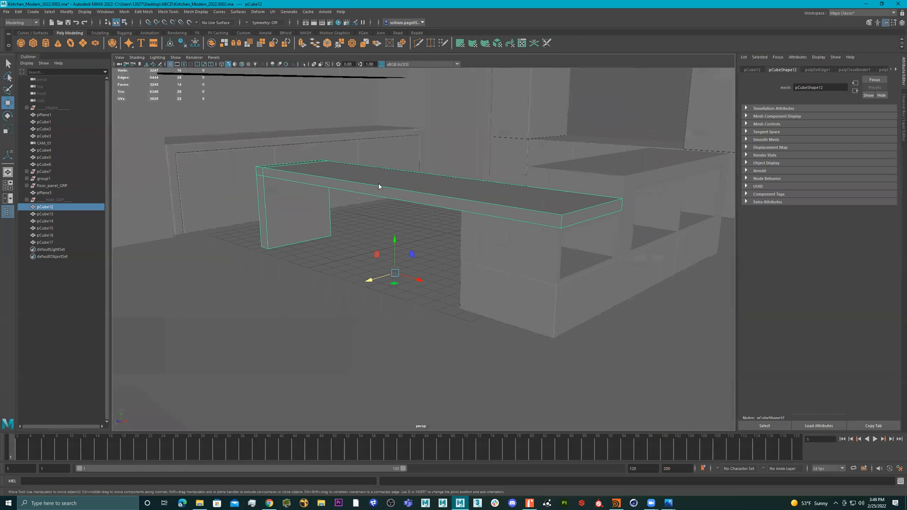
{"action": "left_click", "coordinate": [562, 140]}
{"action": "left_click_drag", "start_coordinate": [674, 116], "coordinate": [209, 321]}
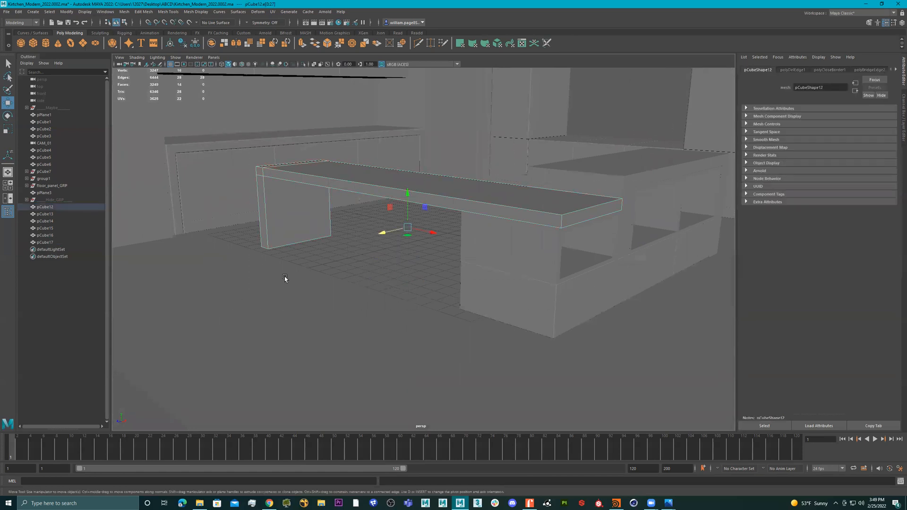
{"action": "right_click_drag", "start_coordinate": [408, 150], "coordinate": [522, 174], "text": "shift"}
{"action": "middle_click_drag", "start_coordinate": [522, 175], "coordinate": [419, 172], "text": "alt"}
{"action": "right_click_drag", "start_coordinate": [420, 172], "coordinate": [562, 173], "text": "alt"}
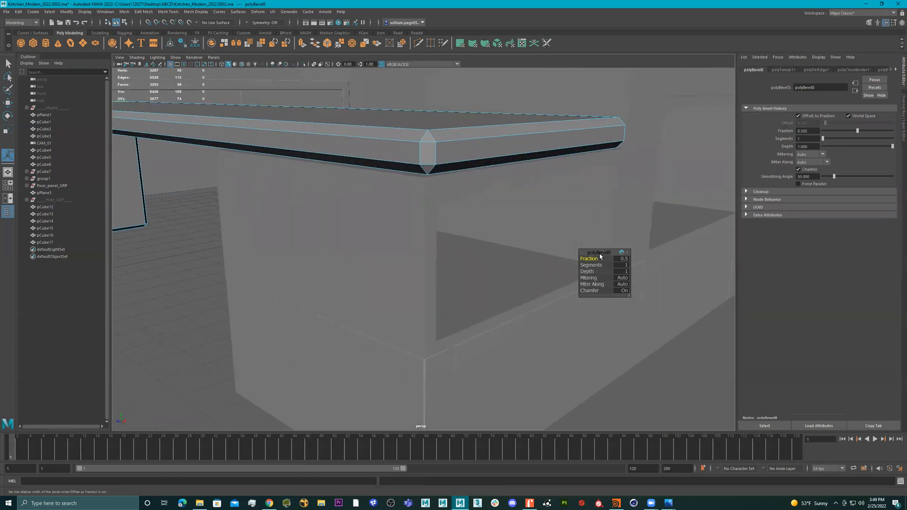
{"action": "mouse_move", "coordinate": [591, 258]}
{"action": "left_mouse_down"}
{"action": "mouse_move", "coordinate": [577, 257]}
{"action": "mouse_move", "coordinate": [585, 265]}
{"action": "left_mouse_up"}
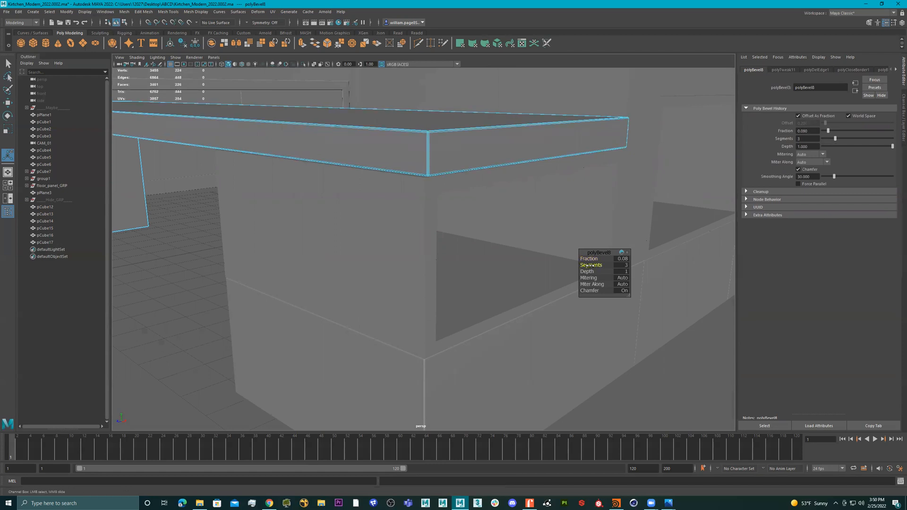
Step: Reduce the lower countertop's bevel fraction to 0.03 and return it to object selection
{"action": "right_click_drag", "start_coordinate": [487, 165], "coordinate": [391, 171], "text": "alt"}
{"action": "left_click_drag", "start_coordinate": [410, 171], "coordinate": [391, 170], "text": "alt"}
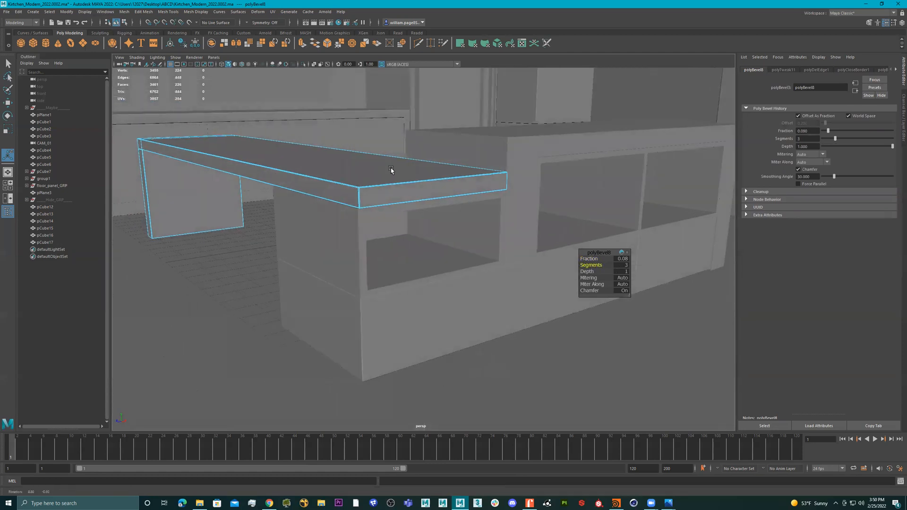
{"action": "right_click_drag", "start_coordinate": [391, 170], "coordinate": [458, 172], "text": "alt"}
{"action": "middle_click_drag", "start_coordinate": [457, 172], "coordinate": [532, 194], "text": "alt"}
{"action": "right_click_drag", "start_coordinate": [402, 166], "coordinate": [510, 161], "text": "alt"}
{"action": "middle_click_drag", "start_coordinate": [510, 161], "coordinate": [458, 229], "text": "alt"}
{"action": "left_click_drag", "start_coordinate": [589, 259], "coordinate": [587, 259]}
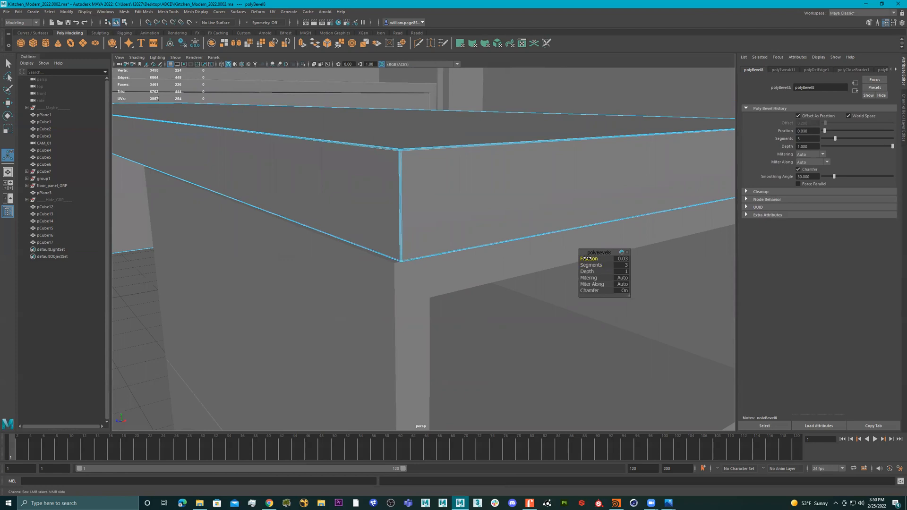
{"action": "left_click_drag", "start_coordinate": [488, 215], "coordinate": [469, 218], "text": "alt"}
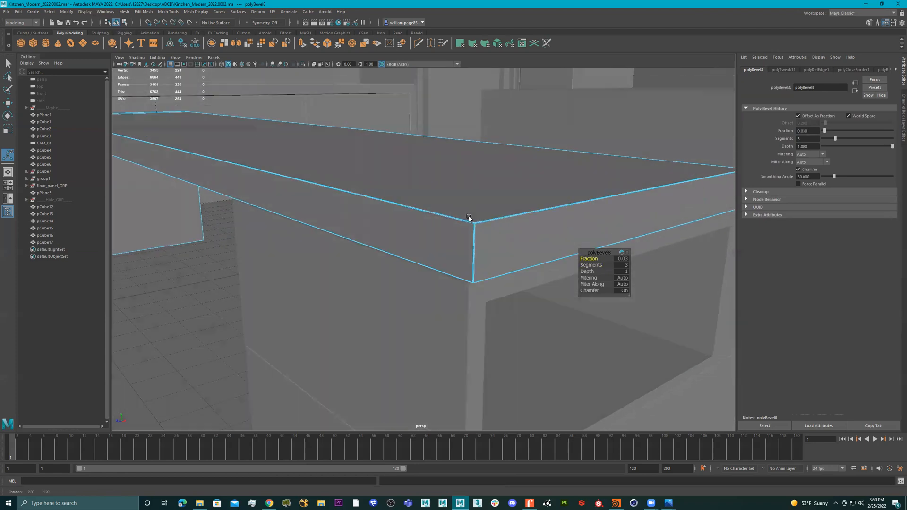
{"action": "right_click_drag", "start_coordinate": [469, 219], "coordinate": [579, 185], "text": "alt"}
{"action": "scroll", "coordinate": [563, 268], "scroll_direction": "down", "scroll_amount": 3}
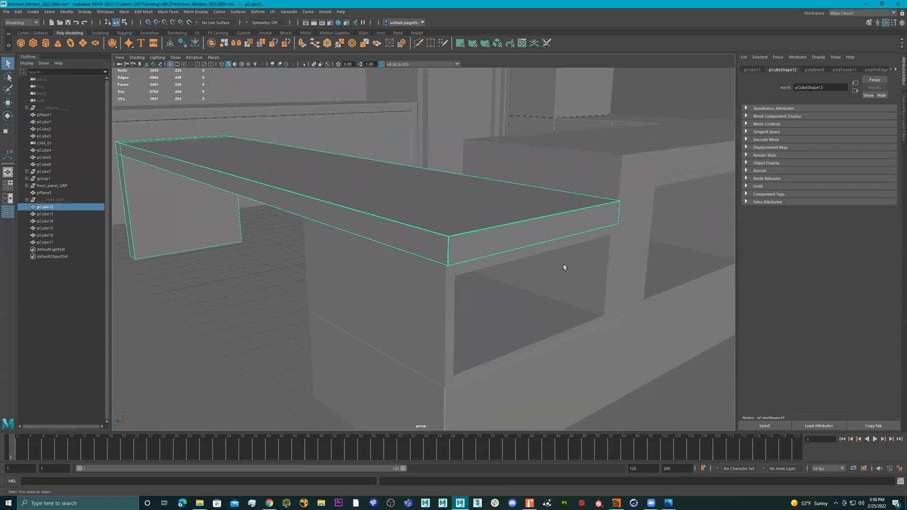
Step: Isolate the upper island body with the open end shelf and raised counter in the viewport
{"action": "left_click", "coordinate": [694, 388]}
{"action": "left_click_drag", "start_coordinate": [567, 269], "coordinate": [412, 225], "text": "alt"}
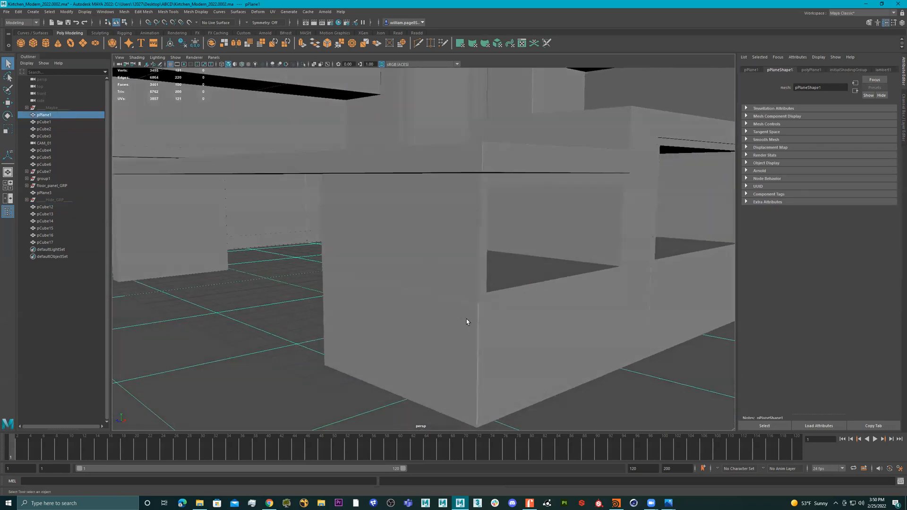
{"action": "left_click_drag", "start_coordinate": [453, 258], "coordinate": [444, 246], "text": "alt"}
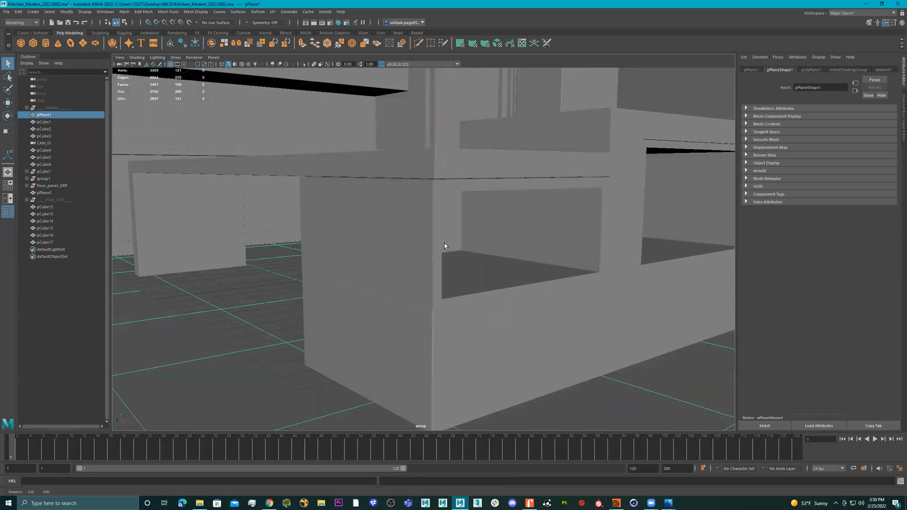
{"action": "left_click", "coordinate": [424, 234]}
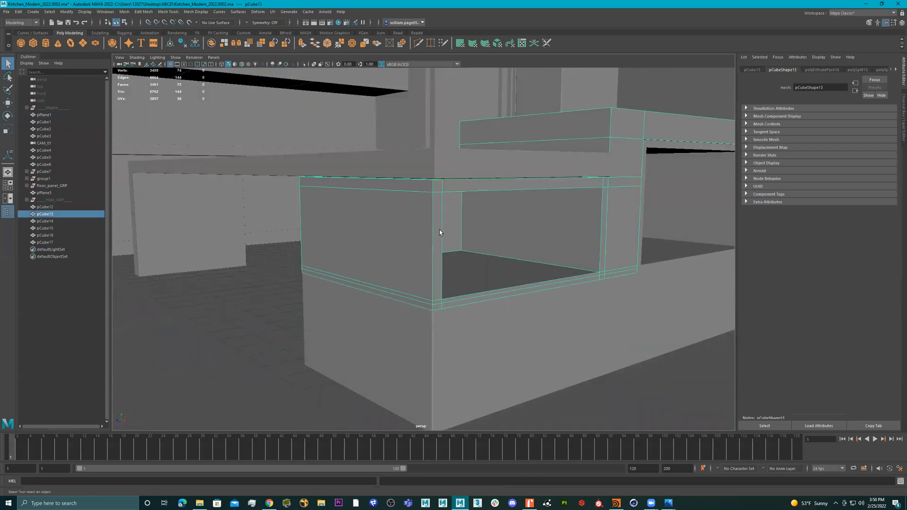
{"action": "left_click_drag", "start_coordinate": [356, 229], "coordinate": [518, 217], "text": "alt"}
{"action": "right_click_drag", "start_coordinate": [518, 217], "coordinate": [548, 259], "text": "alt"}
{"action": "left_click_drag", "start_coordinate": [482, 254], "coordinate": [468, 257], "text": "alt"}
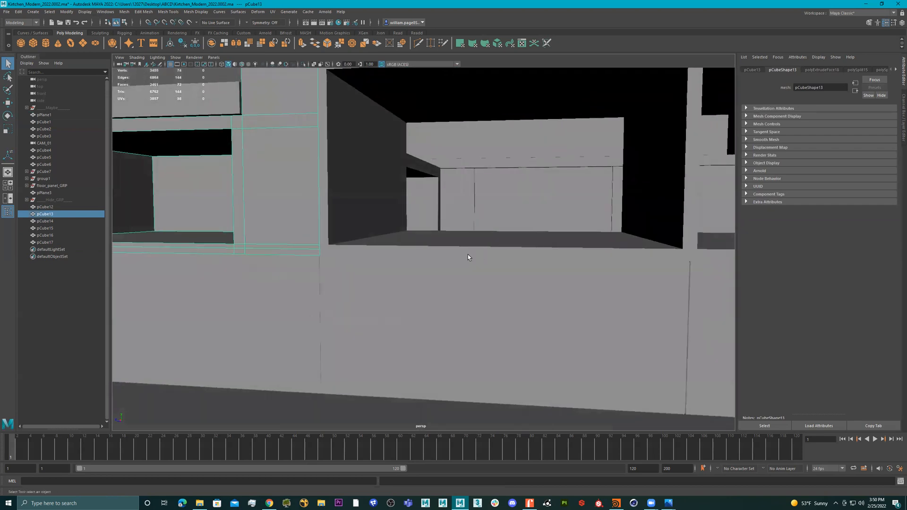
{"action": "left_click_drag", "start_coordinate": [269, 250], "coordinate": [235, 113], "text": "alt"}
{"action": "left_click", "coordinate": [303, 64]}
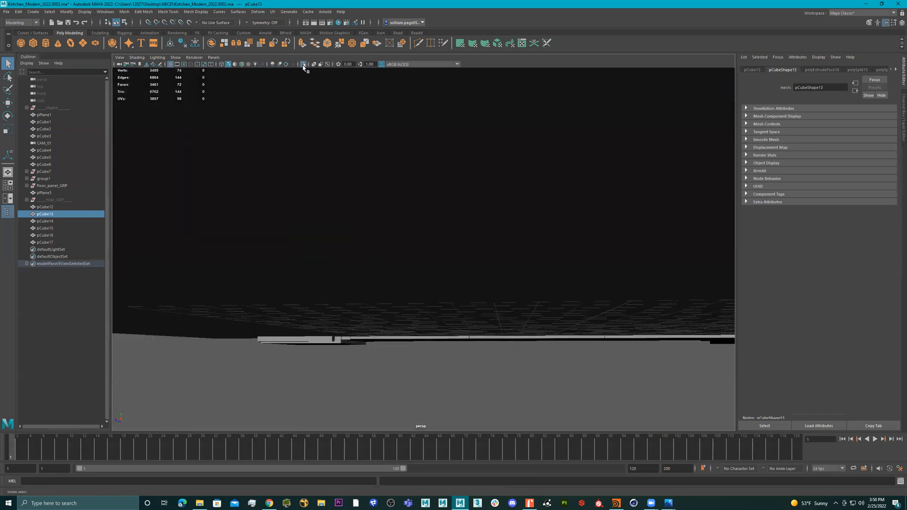
{"action": "left_click_drag", "start_coordinate": [391, 227], "coordinate": [432, 242], "text": "alt"}
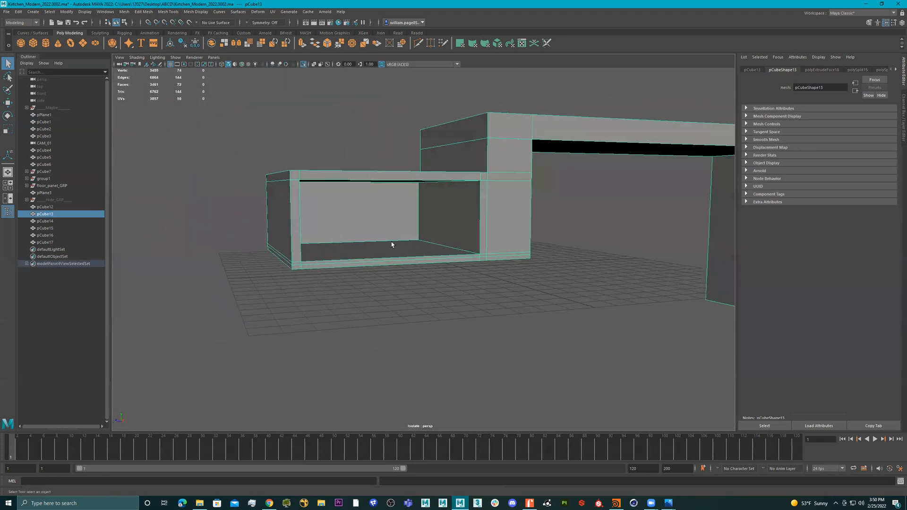
Step: Delete the extra horizontal edge loop running through the bottom board of the open end shelf
{"action": "right_click_drag", "start_coordinate": [336, 251], "coordinate": [415, 257], "text": "alt"}
{"action": "left_click_drag", "start_coordinate": [336, 258], "coordinate": [378, 263], "text": "alt"}
{"action": "right_click_drag", "start_coordinate": [379, 263], "coordinate": [428, 245], "text": "alt"}
{"action": "double_click", "coordinate": [442, 259]}
{"action": "right_click", "coordinate": [492, 297], "text": "shift"}
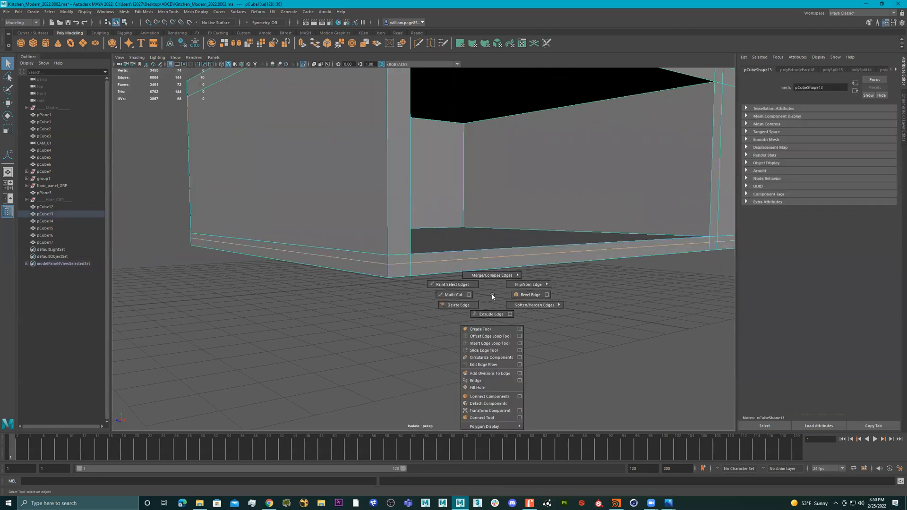
{"action": "right_click_drag", "start_coordinate": [431, 324], "coordinate": [432, 319], "text": "shift"}
{"action": "right_click_drag", "start_coordinate": [503, 292], "coordinate": [462, 301], "text": "alt"}
{"action": "left_click_drag", "start_coordinate": [462, 302], "coordinate": [455, 309], "text": "alt"}
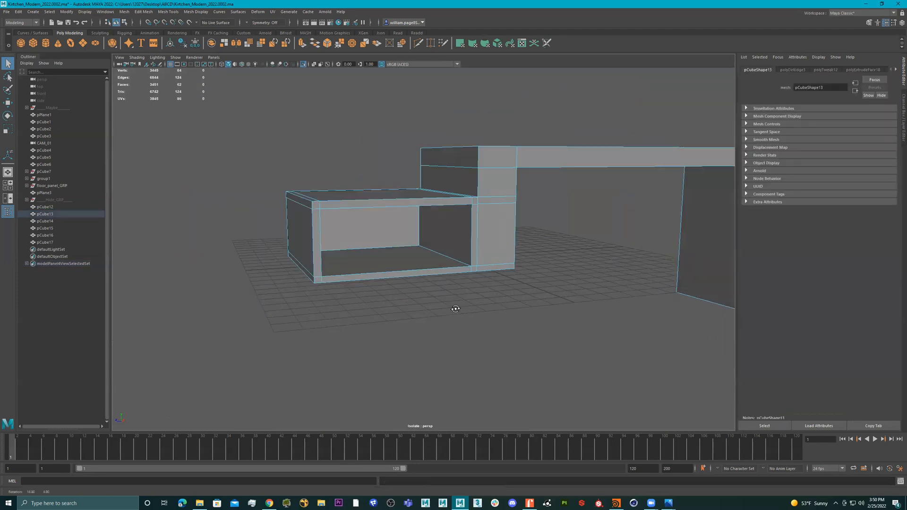
{"action": "right_click_drag", "start_coordinate": [455, 310], "coordinate": [435, 294], "text": "alt"}
{"action": "mouse_move", "coordinate": [435, 298]}
{"action": "left_mouse_down", "text": "alt"}
{"action": "mouse_move", "coordinate": [433, 285]}
{"action": "mouse_move", "coordinate": [392, 287]}
{"action": "mouse_move", "coordinate": [429, 287]}
{"action": "mouse_move", "coordinate": [431, 300]}
{"action": "left_mouse_up", "text": "alt"}
Step: Bevel all edges of the isolated island body with a fraction of 0.13 and 3 segments
{"action": "right_click_drag", "start_coordinate": [426, 224], "coordinate": [472, 135]}
{"action": "left_click_drag", "start_coordinate": [699, 136], "coordinate": [198, 385]}
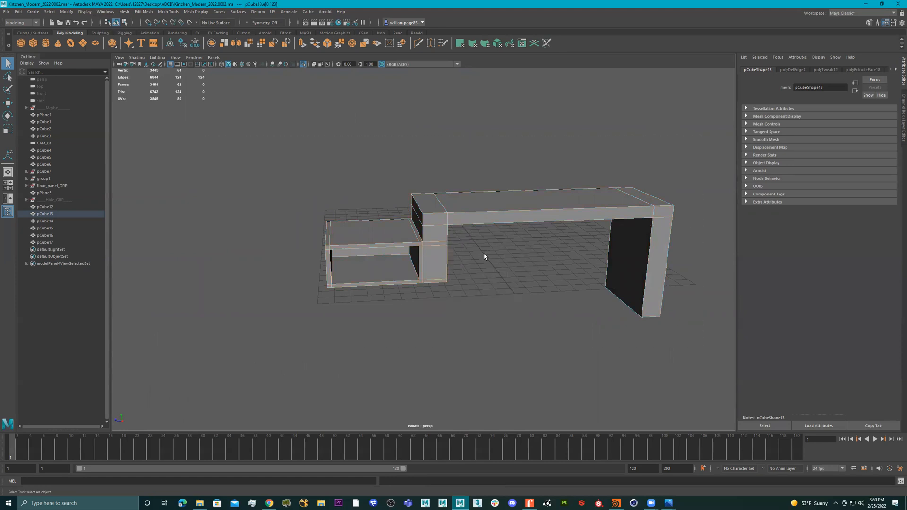
{"action": "key", "text": "Delete"}
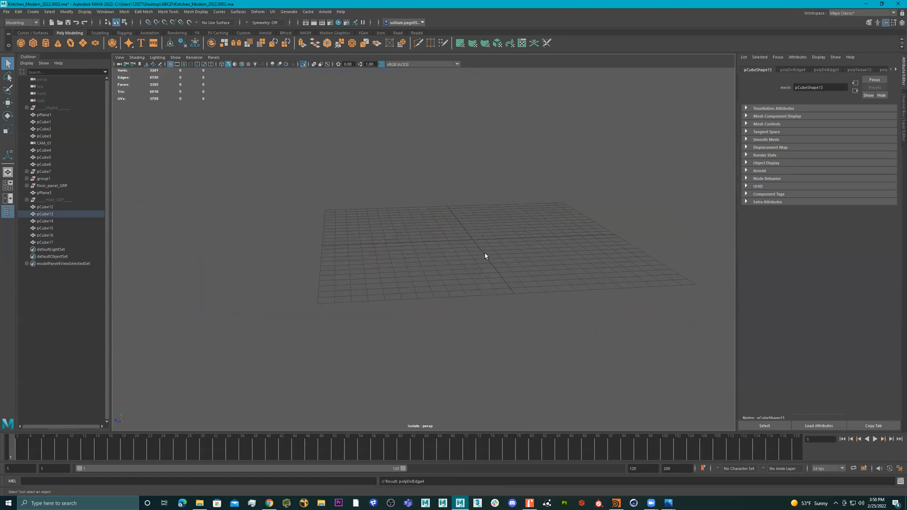
{"action": "key", "text": "ctrl+z"}
{"action": "right_click_drag", "start_coordinate": [480, 245], "coordinate": [513, 247], "text": "shift"}
{"action": "scroll", "coordinate": [444, 226], "scroll_direction": "up", "scroll_amount": 10}
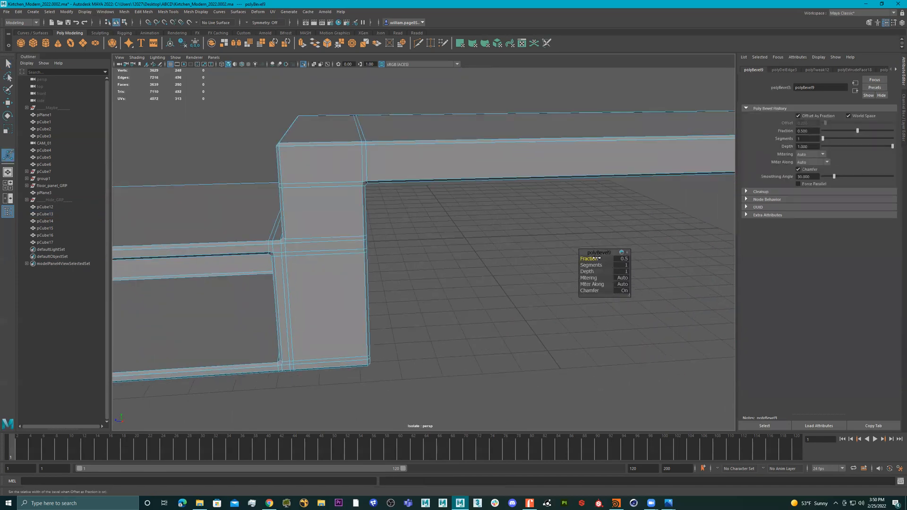
{"action": "left_click_drag", "start_coordinate": [598, 258], "coordinate": [589, 259]}
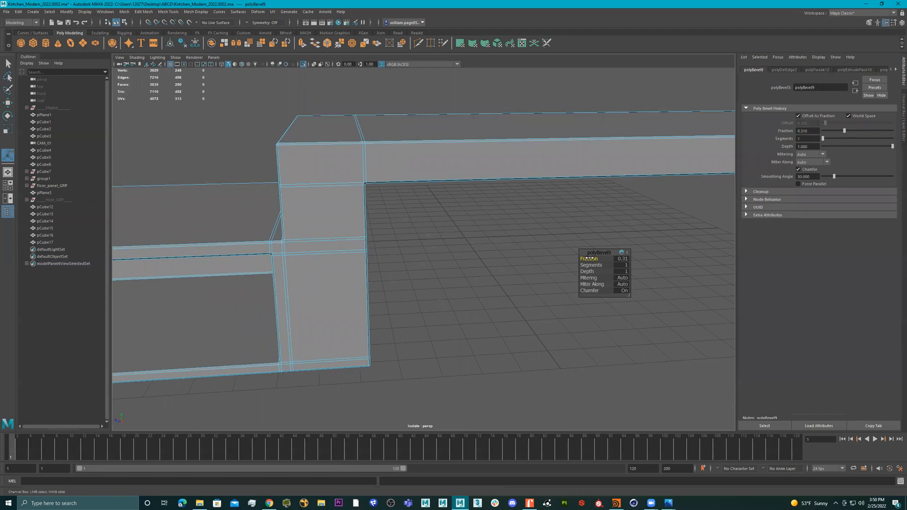
{"action": "left_click_drag", "start_coordinate": [589, 258], "coordinate": [589, 258]}
{"action": "left_click_drag", "start_coordinate": [589, 259], "coordinate": [581, 258]}
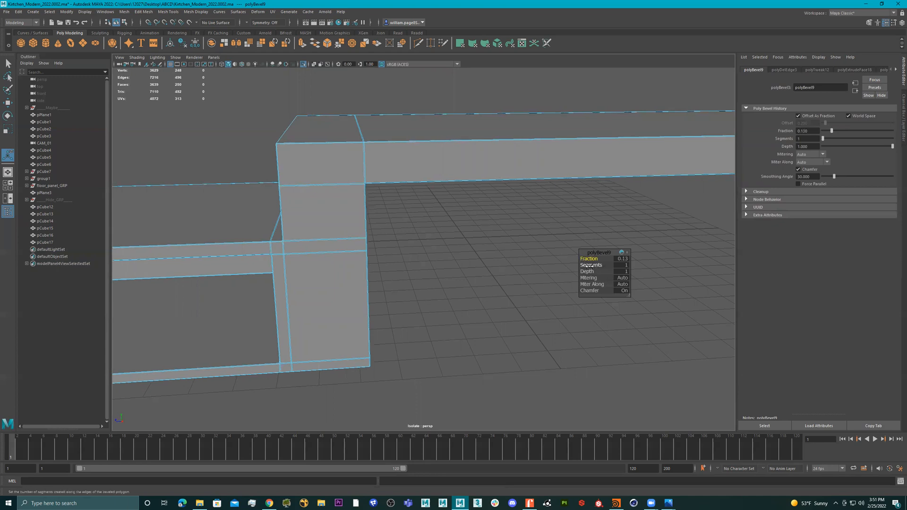
{"action": "scroll", "coordinate": [415, 208], "scroll_direction": "up", "scroll_amount": 8}
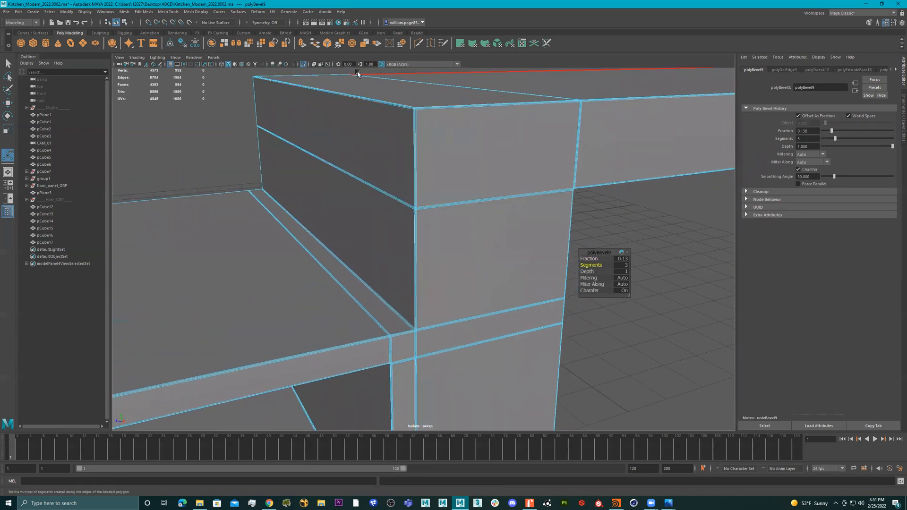
Step: Show the whole scene again, raise the island body's bevel fraction to 0.19, and deselect it in object selection
{"action": "left_click", "coordinate": [304, 64]}
{"action": "right_click_drag", "start_coordinate": [412, 182], "coordinate": [319, 225], "text": "alt"}
{"action": "left_click_drag", "start_coordinate": [319, 224], "coordinate": [376, 216], "text": "alt"}
{"action": "left_click", "coordinate": [590, 259]}
{"action": "middle_click_drag", "start_coordinate": [590, 259], "coordinate": [592, 259]}
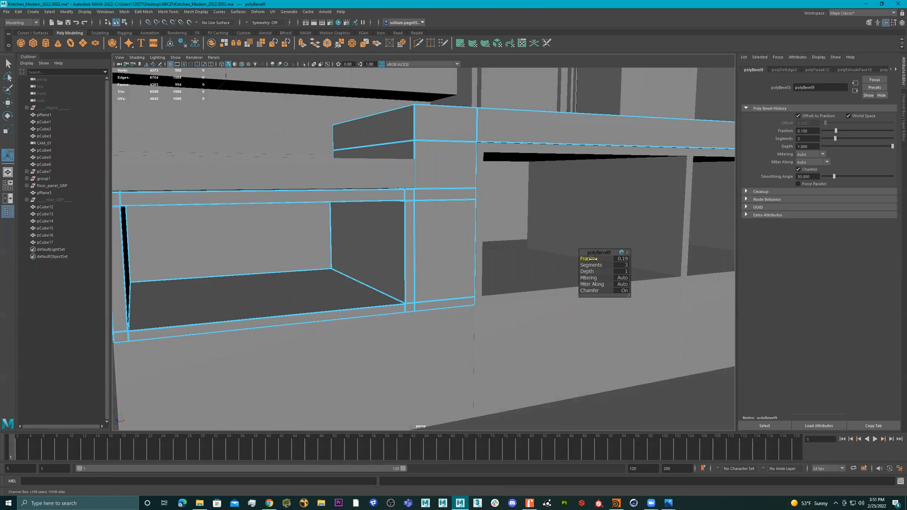
{"action": "scroll", "coordinate": [420, 207], "scroll_direction": "down", "scroll_amount": 3}
{"action": "right_click_drag", "start_coordinate": [429, 204], "coordinate": [513, 154]}
{"action": "left_click_drag", "start_coordinate": [549, 191], "coordinate": [309, 202], "text": "alt"}
{"action": "left_click", "coordinate": [214, 178]}
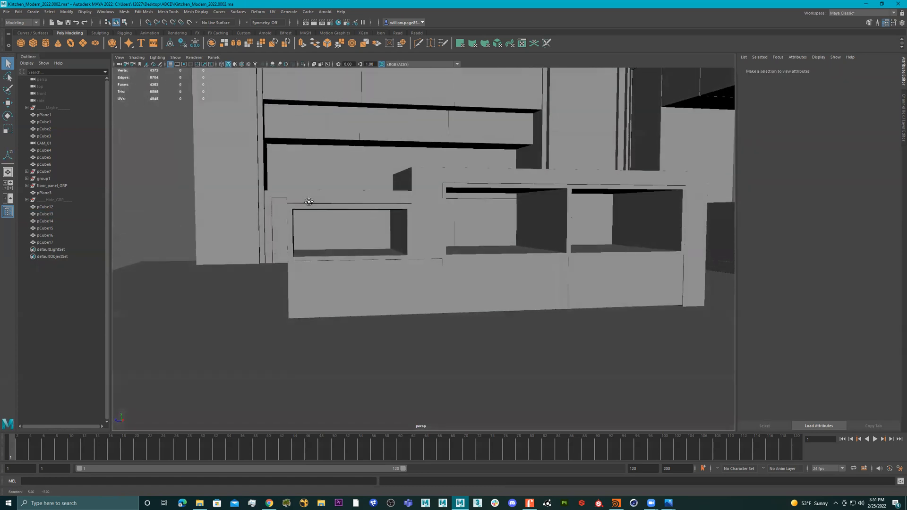
Step: Nudge the lower countertop vertically to refine its seam with the open end shelf beneath it
{"action": "right_click_drag", "start_coordinate": [310, 200], "coordinate": [320, 197], "text": "alt"}
{"action": "left_click", "coordinate": [320, 197]}
{"action": "left_click_drag", "start_coordinate": [320, 197], "coordinate": [345, 197], "text": "alt"}
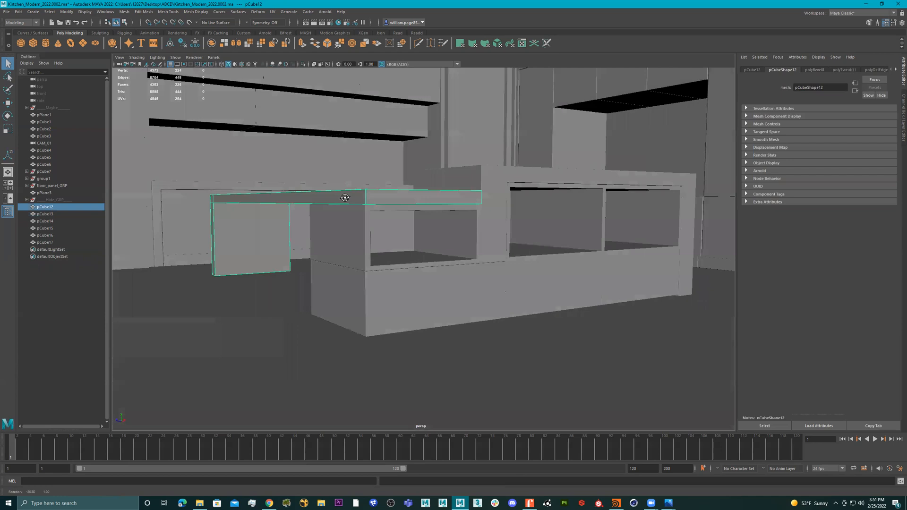
{"action": "key", "text": "w"}
{"action": "left_click_drag", "start_coordinate": [338, 272], "coordinate": [339, 272]}
{"action": "right_click_drag", "start_coordinate": [388, 214], "coordinate": [443, 211], "text": "alt"}
{"action": "left_click_drag", "start_coordinate": [443, 212], "coordinate": [474, 288], "text": "alt"}
{"action": "scroll", "coordinate": [407, 225], "scroll_direction": "up", "scroll_amount": 3}
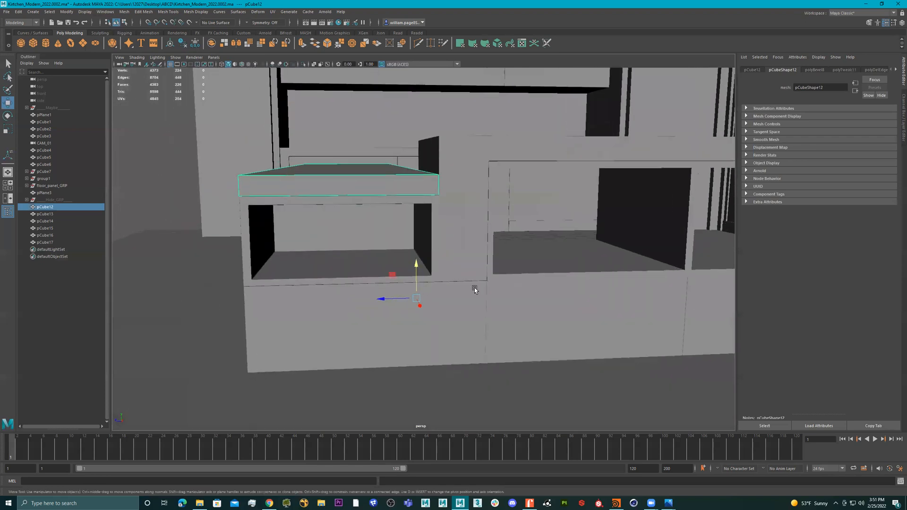
Step: Shift the end vertices of the lower countertop along its length to line up with the open end shelf's side
{"action": "left_click", "coordinate": [180, 193]}
{"action": "left_click_drag", "start_coordinate": [180, 193], "coordinate": [225, 194], "text": "alt"}
{"action": "left_click_drag", "start_coordinate": [462, 191], "coordinate": [391, 158], "text": "alt"}
{"action": "right_click_drag", "start_coordinate": [355, 156], "coordinate": [285, 136]}
{"action": "left_click_drag", "start_coordinate": [284, 136], "coordinate": [316, 148], "text": "alt"}
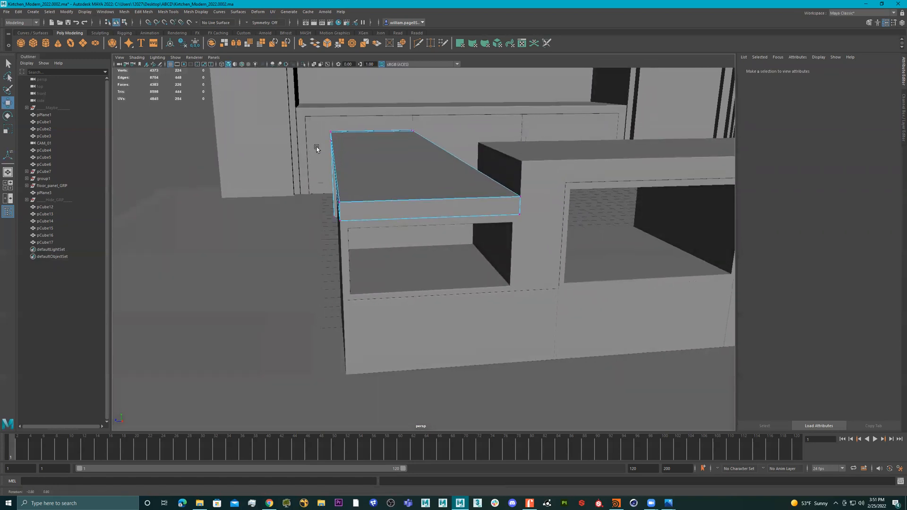
{"action": "left_click_drag", "start_coordinate": [358, 269], "coordinate": [349, 339]}
{"action": "right_click_drag", "start_coordinate": [313, 137], "coordinate": [357, 161], "text": "alt"}
{"action": "middle_click_drag", "start_coordinate": [310, 163], "coordinate": [343, 190], "text": "alt"}
{"action": "left_click_drag", "start_coordinate": [294, 214], "coordinate": [294, 214]}
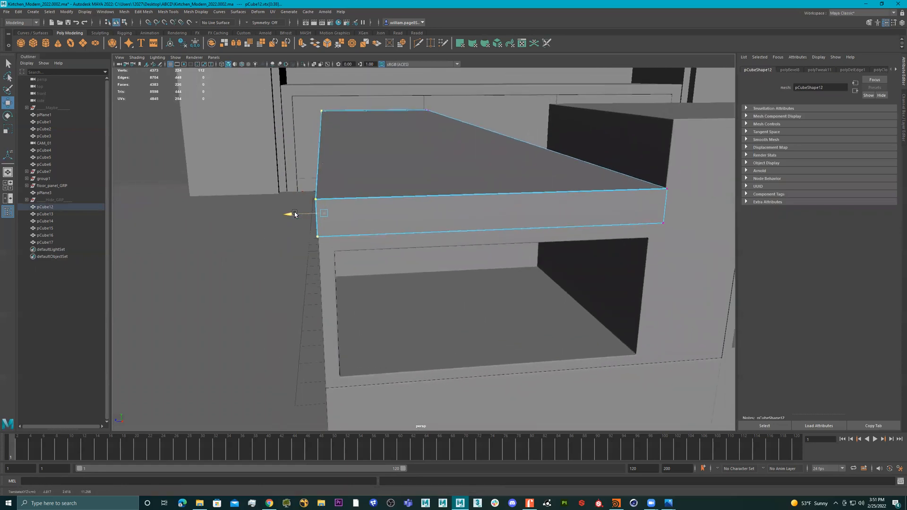
{"action": "left_click_drag", "start_coordinate": [306, 221], "coordinate": [393, 216], "text": "alt"}
{"action": "middle_click_drag", "start_coordinate": [392, 216], "coordinate": [394, 258], "text": "alt"}
{"action": "left_click_drag", "start_coordinate": [364, 164], "coordinate": [458, 193], "text": "alt"}
{"action": "middle_click_drag", "start_coordinate": [458, 192], "coordinate": [463, 186], "text": "alt"}
{"action": "mouse_move", "coordinate": [463, 186]}
{"action": "left_mouse_down", "text": "alt"}
{"action": "mouse_move", "coordinate": [393, 179]}
{"action": "mouse_move", "coordinate": [523, 180]}
{"action": "mouse_move", "coordinate": [490, 197]}
{"action": "mouse_move", "coordinate": [465, 191]}
{"action": "left_mouse_up", "text": "alt"}
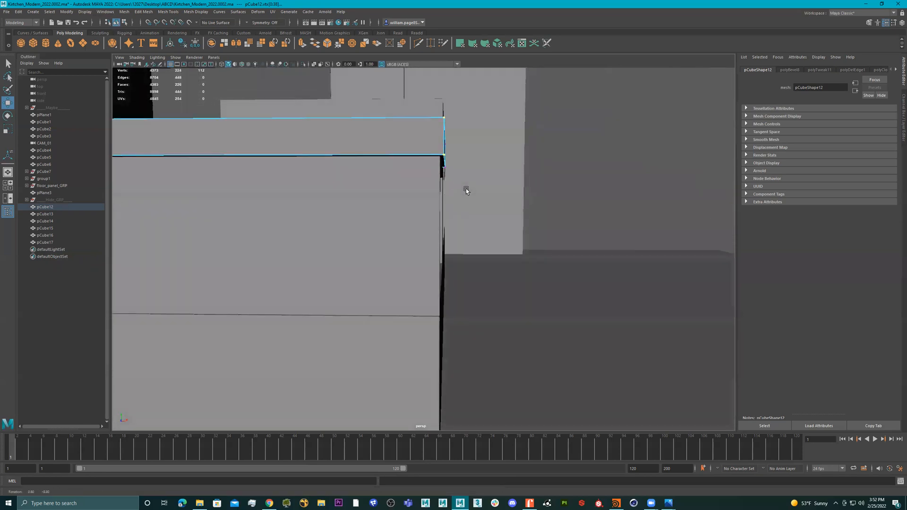
Step: Try to bevel all edges of the two-bay frame inside the island's long opening
{"action": "scroll", "coordinate": [425, 194], "scroll_direction": "down", "scroll_amount": 5}
{"action": "left_click", "coordinate": [449, 140]}
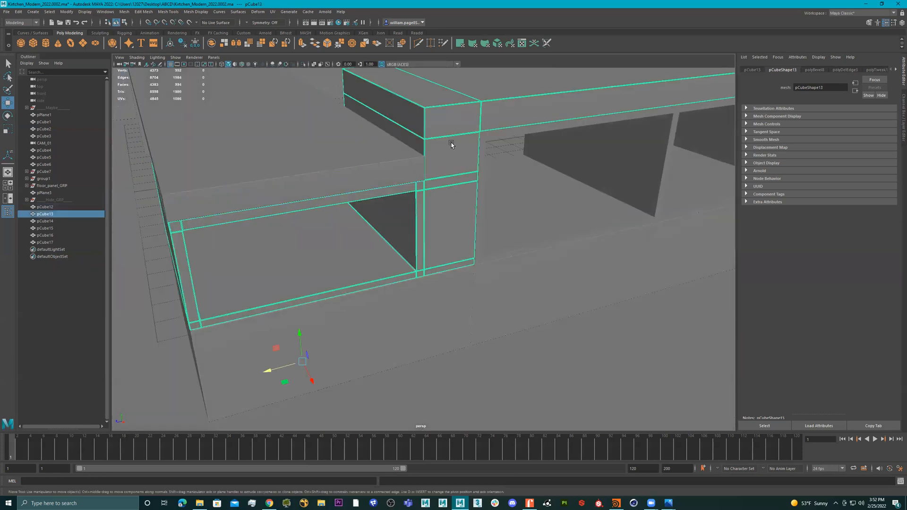
{"action": "left_click_drag", "start_coordinate": [451, 144], "coordinate": [540, 135], "text": "alt"}
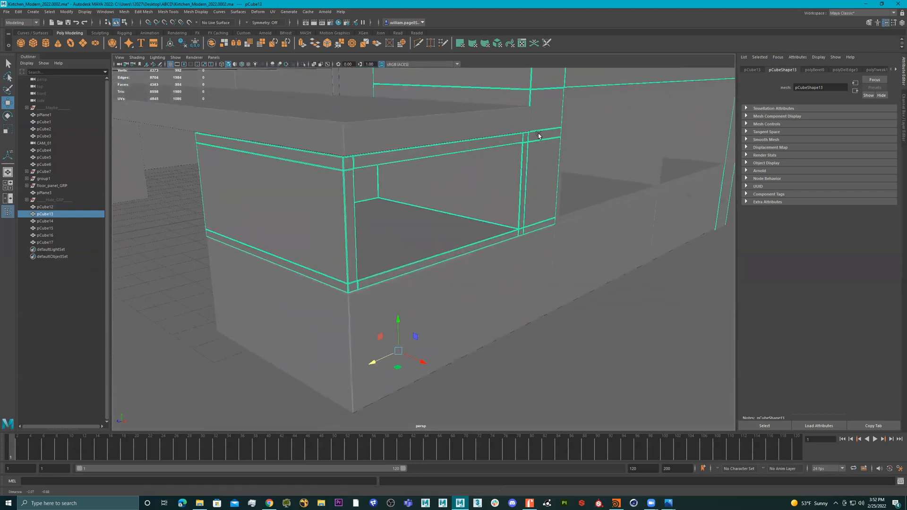
{"action": "left_click_drag", "start_coordinate": [403, 272], "coordinate": [521, 205], "text": "alt"}
{"action": "left_click_drag", "start_coordinate": [480, 236], "coordinate": [415, 239], "text": "alt"}
{"action": "left_click", "coordinate": [478, 245]}
{"action": "right_click", "coordinate": [409, 244]}
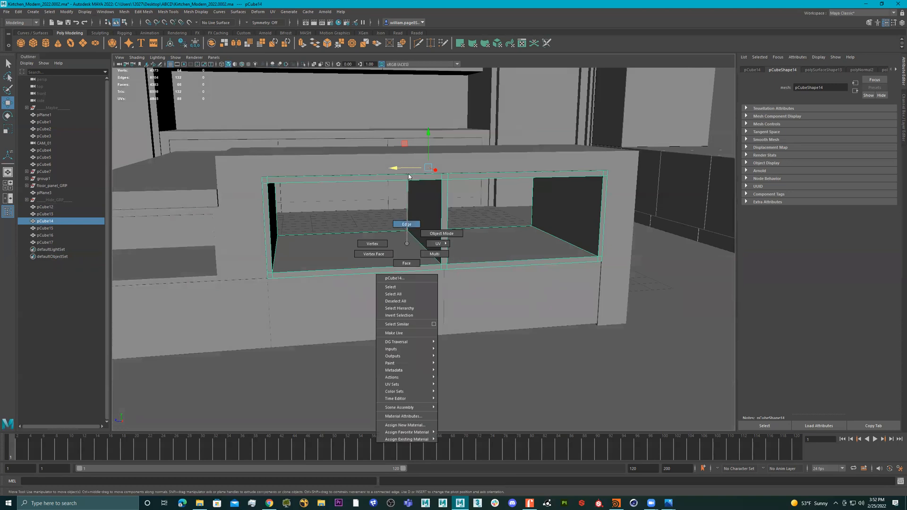
{"action": "left_click_drag", "start_coordinate": [677, 100], "coordinate": [246, 332]}
{"action": "right_click_drag", "start_coordinate": [346, 225], "coordinate": [385, 223], "text": "shift"}
{"action": "scroll", "coordinate": [463, 211], "scroll_direction": "up", "scroll_amount": 3}
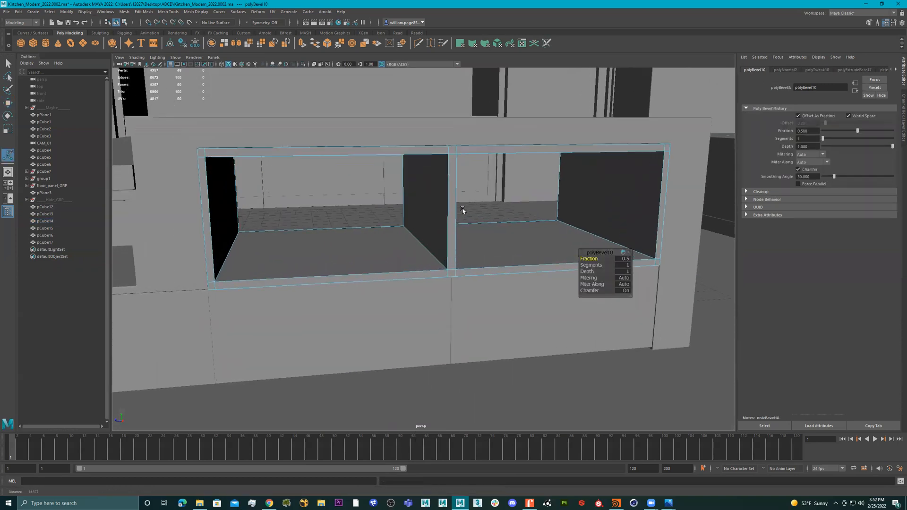
Step: Try adjusting the frame's bevel fraction, undo the bevel, and return to object selection
{"action": "scroll", "coordinate": [462, 211], "scroll_direction": "up", "scroll_amount": 8}
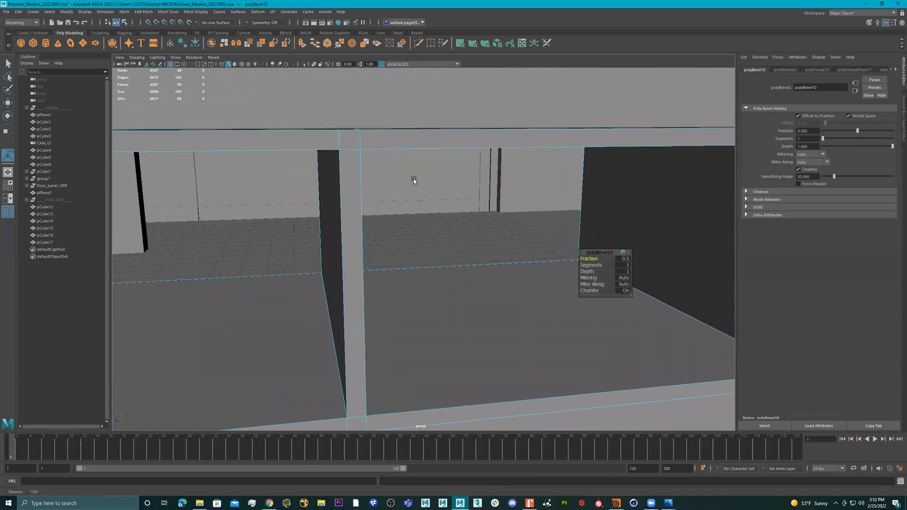
{"action": "left_click_drag", "start_coordinate": [603, 259], "coordinate": [533, 249]}
{"action": "key", "text": "ctrl+z"}
{"action": "key", "text": "ctrl+z"}
{"action": "right_click_drag", "start_coordinate": [465, 225], "coordinate": [213, 213], "text": "alt"}
{"action": "right_click_drag", "start_coordinate": [426, 282], "coordinate": [456, 258]}
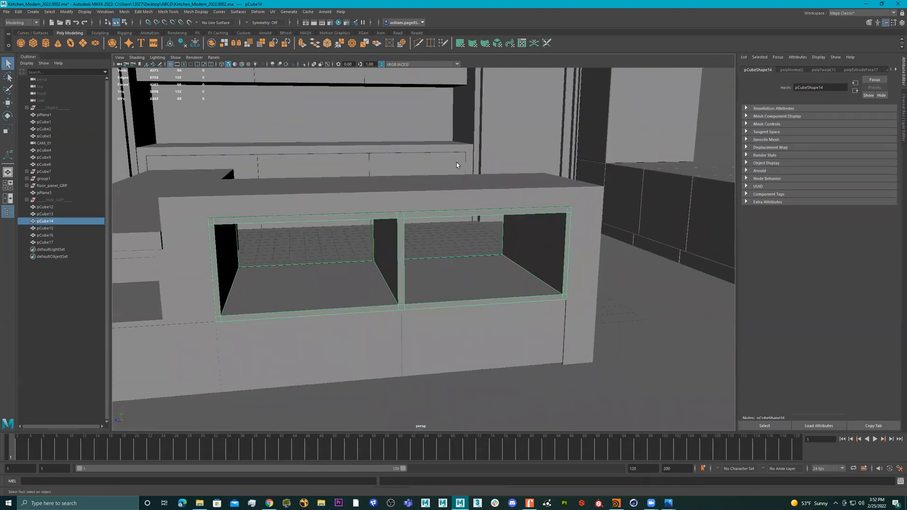
Step: Isolate the two-bay frame, try bevelling all its edges again, and undo the bevel
{"action": "left_click", "coordinate": [303, 65]}
{"action": "left_click_drag", "start_coordinate": [352, 172], "coordinate": [348, 209], "text": "alt"}
{"action": "right_click_drag", "start_coordinate": [348, 210], "coordinate": [363, 142]}
{"action": "scroll", "coordinate": [368, 143], "scroll_direction": "down", "scroll_amount": 3}
{"action": "left_click_drag", "start_coordinate": [572, 139], "coordinate": [152, 409]}
{"action": "right_click_drag", "start_coordinate": [358, 270], "coordinate": [396, 268], "text": "shift"}
{"action": "left_click_drag", "start_coordinate": [306, 255], "coordinate": [404, 264], "text": "alt"}
{"action": "right_click_drag", "start_coordinate": [224, 235], "coordinate": [328, 238], "text": "alt"}
{"action": "middle_click_drag", "start_coordinate": [329, 239], "coordinate": [364, 242], "text": "alt"}
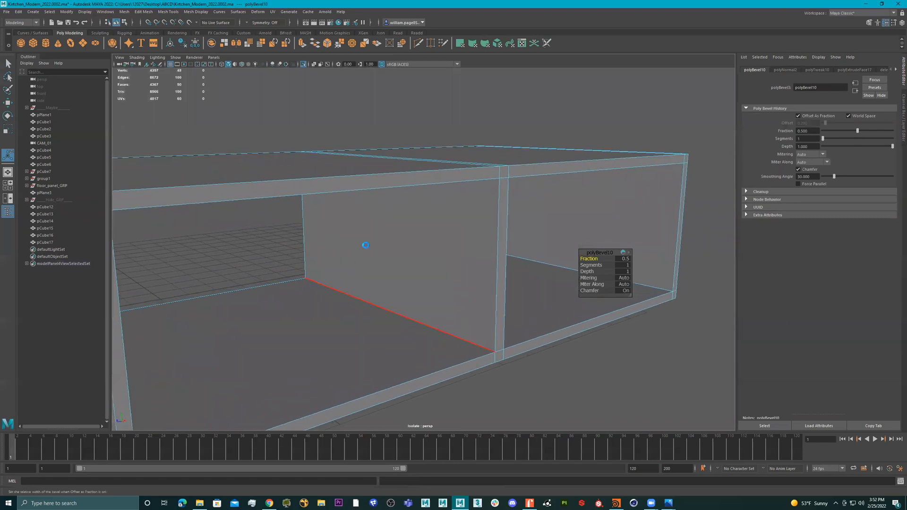
{"action": "key", "text": "ctrl+z"}
Step: Delete the side and depth faces of the isolated two-bay frame, keeping only its flat outline
{"action": "right_click_drag", "start_coordinate": [364, 244], "coordinate": [302, 246], "text": "alt"}
{"action": "middle_click_drag", "start_coordinate": [302, 246], "coordinate": [372, 234], "text": "alt"}
{"action": "right_click_drag", "start_coordinate": [282, 204], "coordinate": [286, 251]}
{"action": "right_click_drag", "start_coordinate": [285, 251], "coordinate": [170, 249], "text": "alt"}
{"action": "left_click_drag", "start_coordinate": [172, 250], "coordinate": [365, 237], "text": "alt"}
{"action": "right_click_drag", "start_coordinate": [364, 237], "coordinate": [365, 256]}
{"action": "left_click_drag", "start_coordinate": [237, 132], "coordinate": [372, 372]}
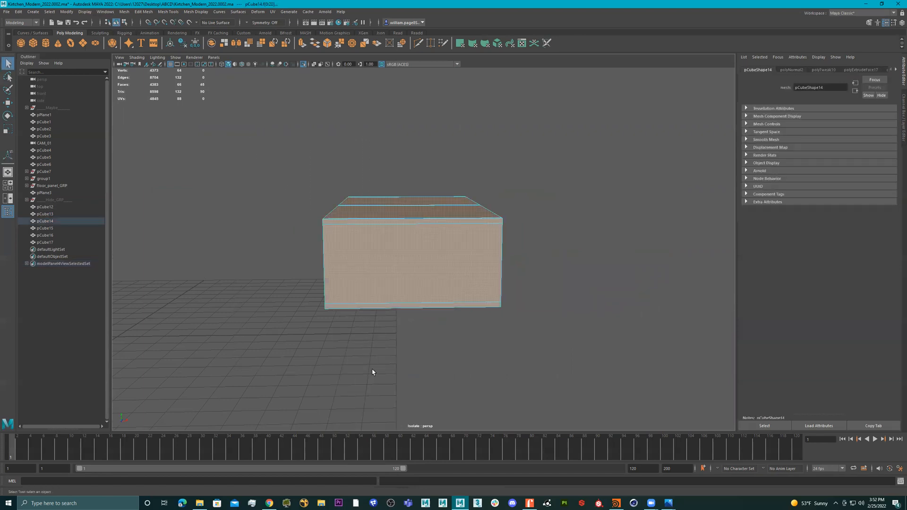
{"action": "key", "text": "Delete"}
Step: Try to extrude the flat frame's faces to give it depth, and undo the extrusion
{"action": "left_click_drag", "start_coordinate": [470, 184], "coordinate": [443, 217], "text": "alt"}
{"action": "right_click_drag", "start_coordinate": [444, 217], "coordinate": [449, 240]}
{"action": "left_click", "coordinate": [444, 219]}
{"action": "key", "text": "r"}
{"action": "left_click_drag", "start_coordinate": [502, 257], "coordinate": [644, 321]}
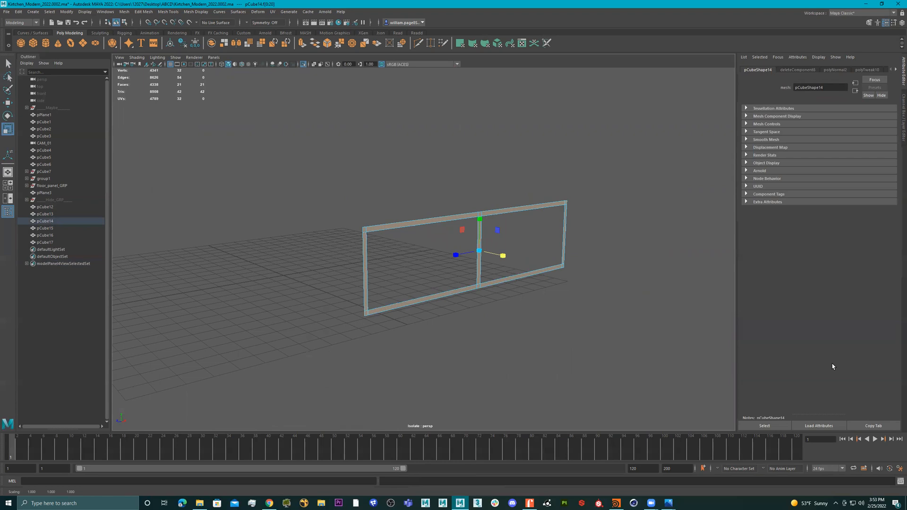
{"action": "left_click_drag", "start_coordinate": [578, 274], "coordinate": [573, 284], "text": "alt"}
{"action": "key", "text": "ctrl+e"}
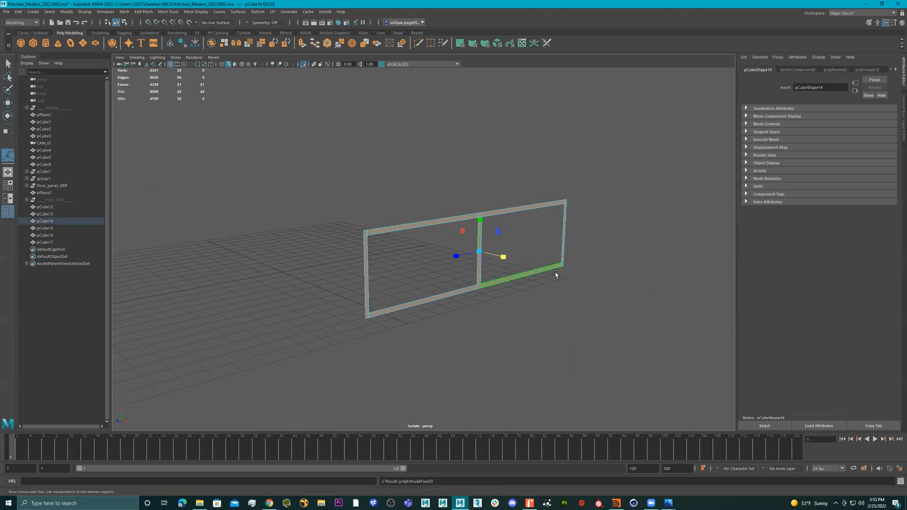
{"action": "left_click_drag", "start_coordinate": [579, 240], "coordinate": [525, 234]}
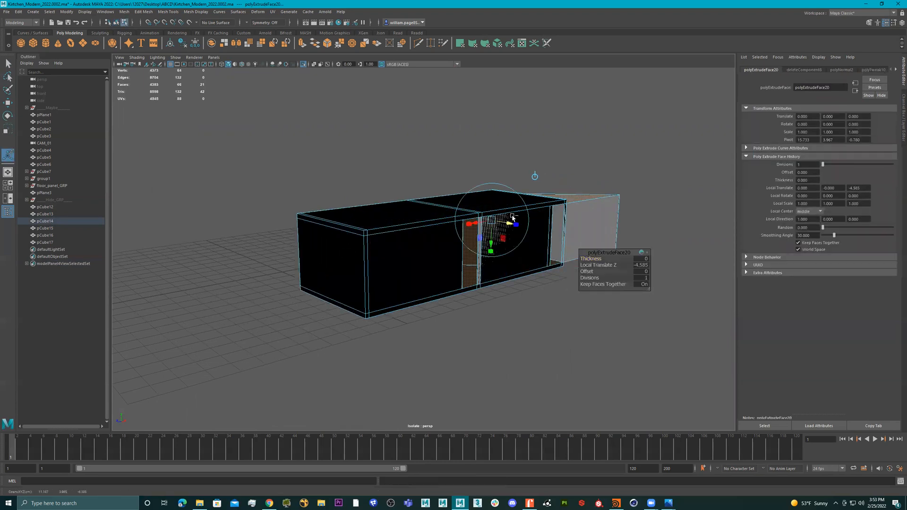
{"action": "key", "text": "ctrl+z"}
{"action": "left_click_drag", "start_coordinate": [582, 237], "coordinate": [449, 235]}
{"action": "key", "text": "ctrl+z"}
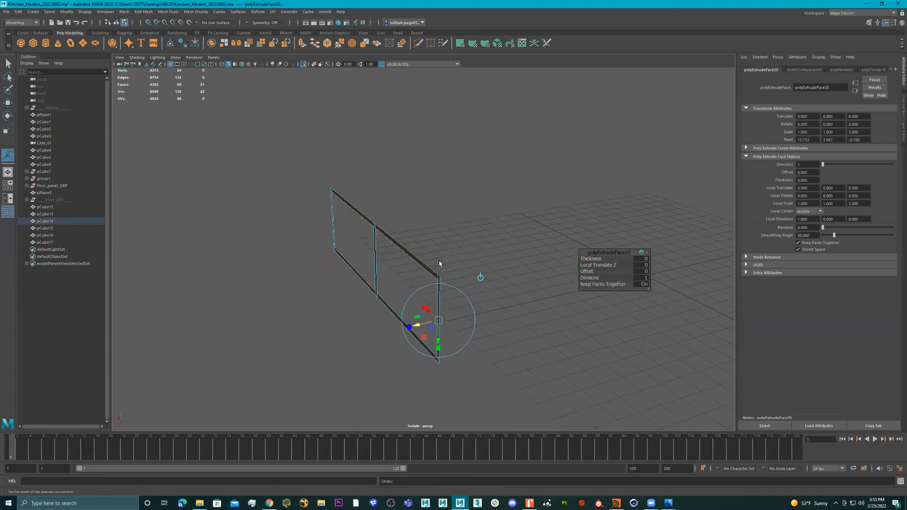
{"action": "key", "text": "ctrl+z"}
Step: Delete the vertical faces at one end of the flat frame
{"action": "left_click_drag", "start_coordinate": [453, 279], "coordinate": [600, 244], "text": "alt"}
{"action": "right_click_drag", "start_coordinate": [600, 244], "coordinate": [634, 249], "text": "alt"}
{"action": "middle_click_drag", "start_coordinate": [635, 249], "coordinate": [586, 241], "text": "alt"}
{"action": "right_click_drag", "start_coordinate": [515, 208], "coordinate": [516, 229]}
{"action": "right_click_drag", "start_coordinate": [619, 254], "coordinate": [589, 239], "text": "alt"}
{"action": "left_click_drag", "start_coordinate": [589, 239], "coordinate": [615, 232], "text": "alt"}
{"action": "left_click_drag", "start_coordinate": [615, 232], "coordinate": [525, 244]}
{"action": "key", "text": "Delete"}
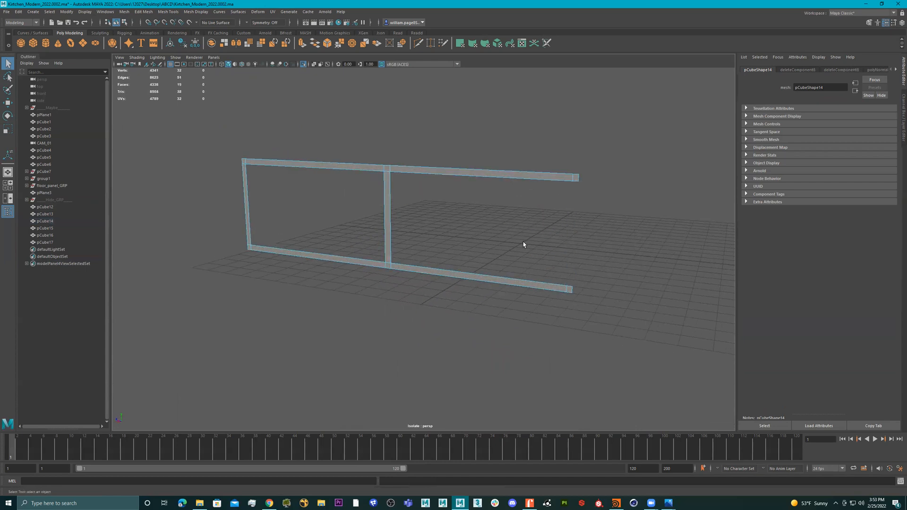
{"action": "middle_click_drag", "start_coordinate": [572, 201], "coordinate": [523, 194], "text": "alt"}
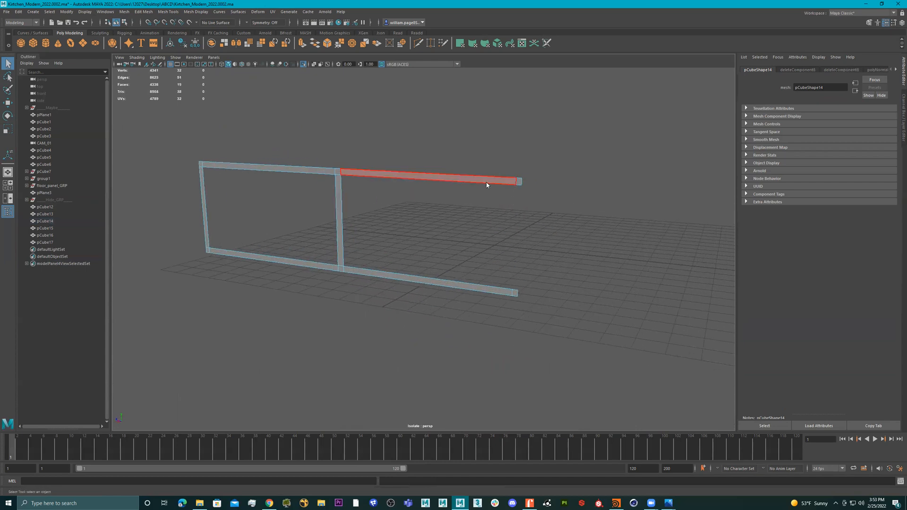
{"action": "key", "text": "Delete"}
Step: Try to extrude the open-ended frame as a whole, and undo the extrusion moves
{"action": "key", "text": "F8"}
{"action": "key", "text": "ctrl+e"}
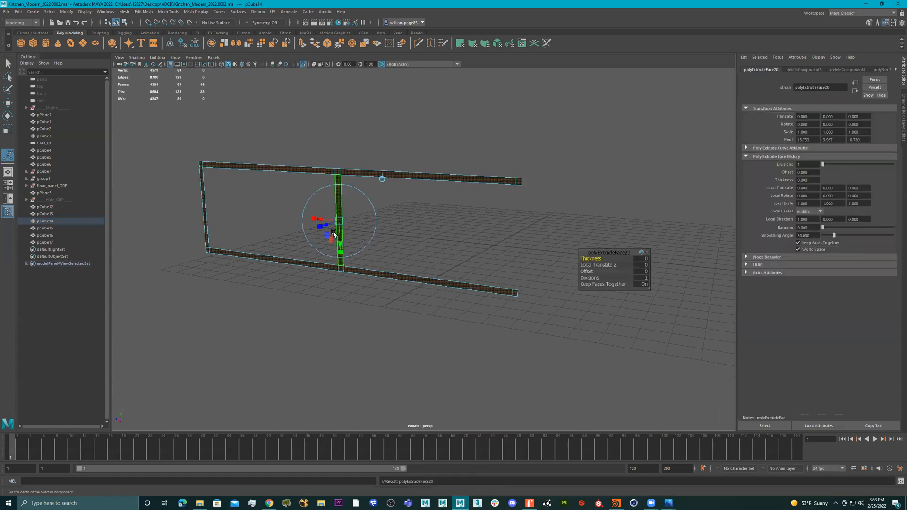
{"action": "left_click_drag", "start_coordinate": [327, 225], "coordinate": [377, 208]}
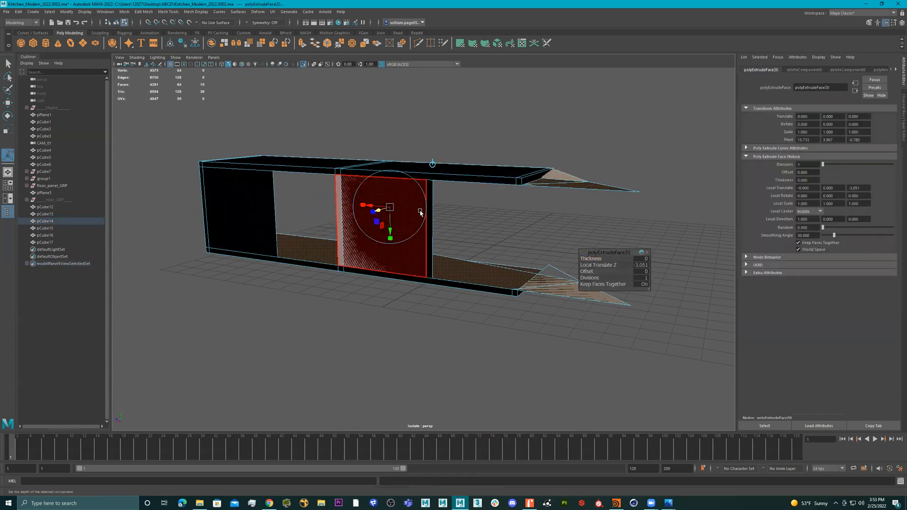
{"action": "left_click_drag", "start_coordinate": [451, 222], "coordinate": [444, 252], "text": "alt"}
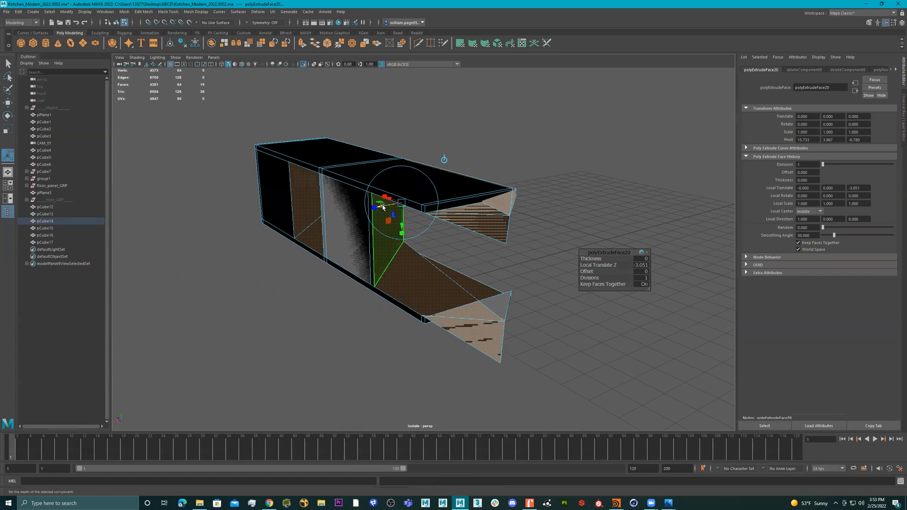
{"action": "left_click_drag", "start_coordinate": [383, 208], "coordinate": [225, 235]}
{"action": "key", "text": "ctrl+z"}
{"action": "key", "text": "ctrl+z"}
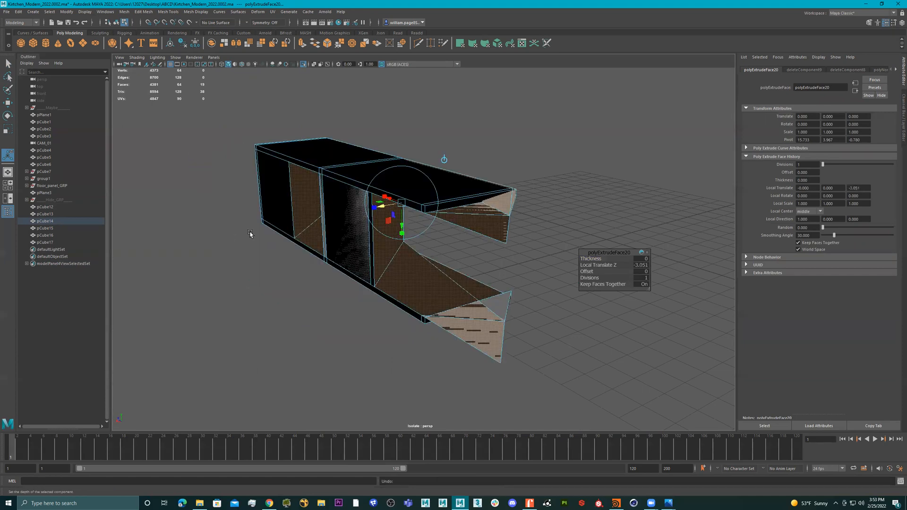
Step: Examine the flat frame's geometry from several angles and check its face selection for leftover geometry
{"action": "left_click_drag", "start_coordinate": [275, 233], "coordinate": [336, 225], "text": "alt"}
{"action": "right_click_drag", "start_coordinate": [340, 167], "coordinate": [373, 156]}
{"action": "left_click_drag", "start_coordinate": [504, 126], "coordinate": [418, 173], "text": "alt"}
{"action": "right_click_drag", "start_coordinate": [299, 197], "coordinate": [423, 194], "text": "alt"}
{"action": "middle_click_drag", "start_coordinate": [423, 194], "coordinate": [554, 202], "text": "alt"}
{"action": "left_click_drag", "start_coordinate": [478, 186], "coordinate": [320, 168], "text": "alt"}
{"action": "right_click", "coordinate": [308, 168]}
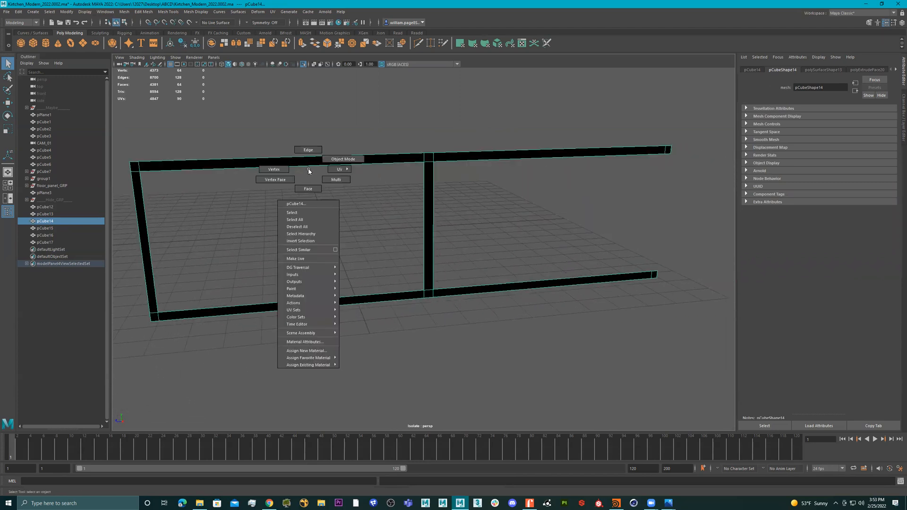
{"action": "right_click_drag", "start_coordinate": [311, 161], "coordinate": [312, 183]}
{"action": "double_click", "coordinate": [315, 165]}
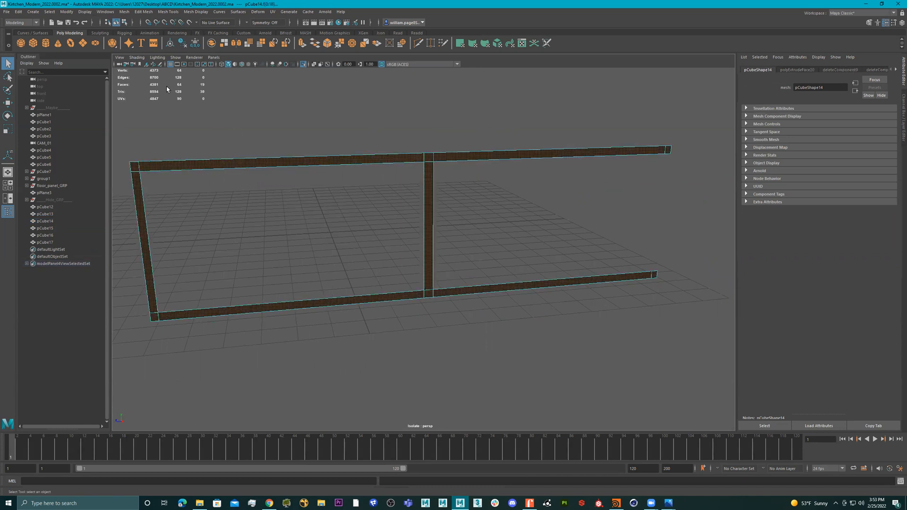
{"action": "right_click_drag", "start_coordinate": [222, 162], "coordinate": [427, 69]}
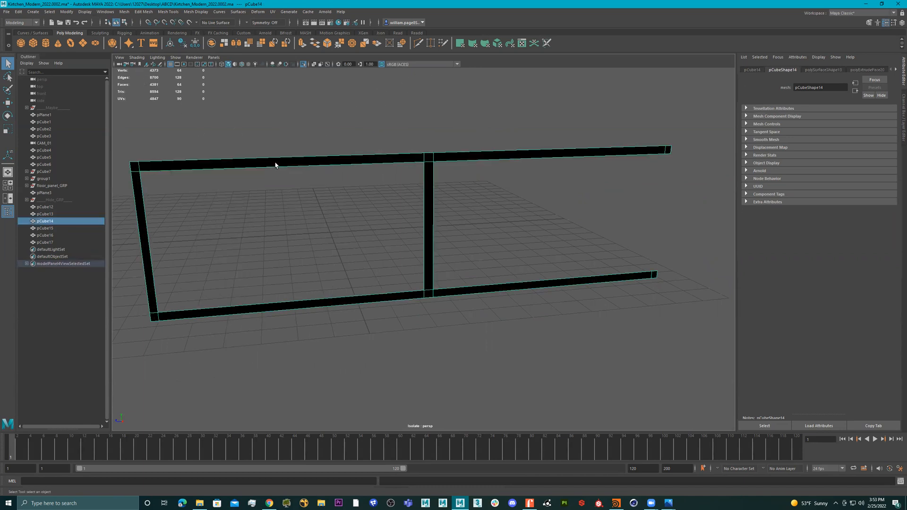
{"action": "left_click_drag", "start_coordinate": [207, 129], "coordinate": [309, 194], "text": "alt"}
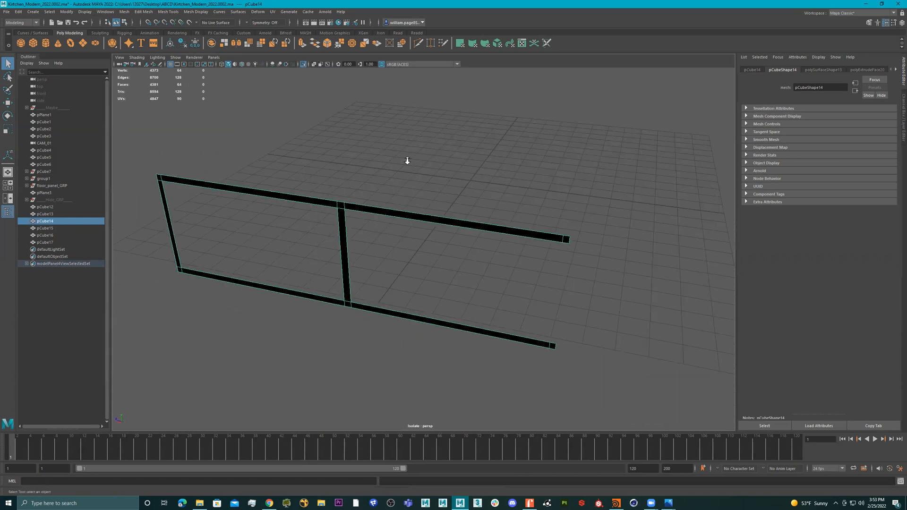
{"action": "right_click_drag", "start_coordinate": [407, 162], "coordinate": [288, 205], "text": "alt"}
{"action": "left_click_drag", "start_coordinate": [287, 205], "coordinate": [424, 195], "text": "alt"}
{"action": "middle_click_drag", "start_coordinate": [424, 195], "coordinate": [357, 213], "text": "alt"}
{"action": "left_click_drag", "start_coordinate": [358, 213], "coordinate": [362, 206], "text": "alt"}
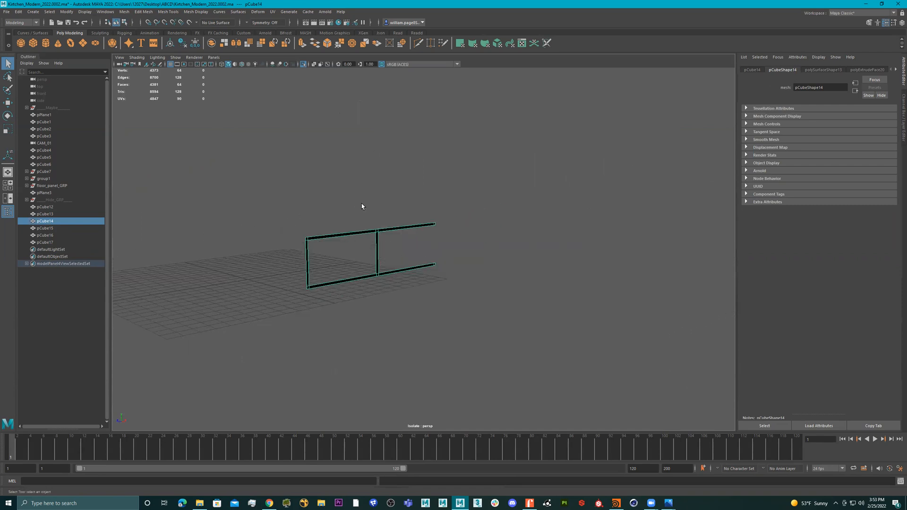
Step: Show the whole scene again and delete the two-bay frame from the island's long opening
{"action": "left_click", "coordinate": [302, 64]}
{"action": "left_click_drag", "start_coordinate": [321, 170], "coordinate": [404, 130], "text": "alt"}
{"action": "left_click_drag", "start_coordinate": [444, 212], "coordinate": [425, 279], "text": "alt"}
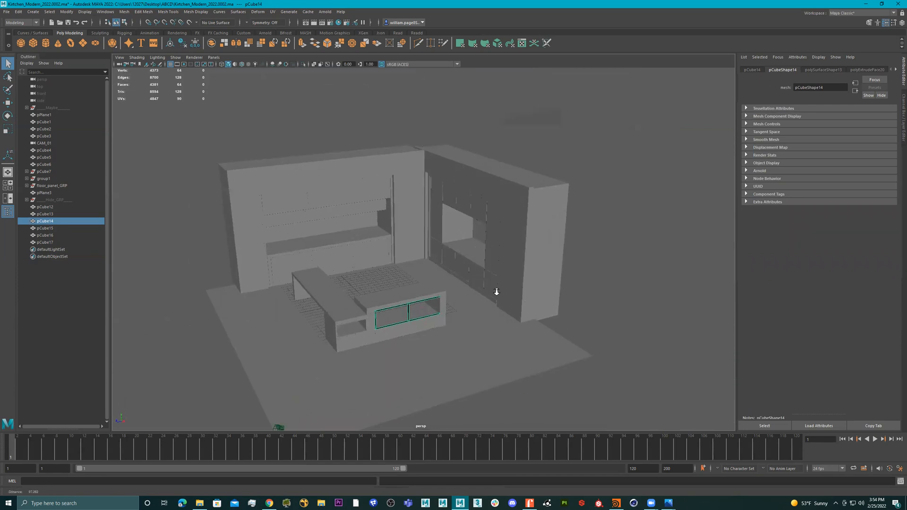
{"action": "scroll", "coordinate": [495, 292], "scroll_direction": "up", "scroll_amount": 5}
{"action": "left_click_drag", "start_coordinate": [494, 307], "coordinate": [471, 290], "text": "alt"}
{"action": "middle_click_drag", "start_coordinate": [471, 291], "coordinate": [522, 244], "text": "alt"}
{"action": "left_click_drag", "start_coordinate": [397, 227], "coordinate": [410, 287], "text": "alt"}
{"action": "right_click_drag", "start_coordinate": [434, 275], "coordinate": [612, 276], "text": "alt"}
{"action": "left_click_drag", "start_coordinate": [503, 326], "coordinate": [487, 282], "text": "alt"}
{"action": "middle_click_drag", "start_coordinate": [441, 358], "coordinate": [455, 298], "text": "alt"}
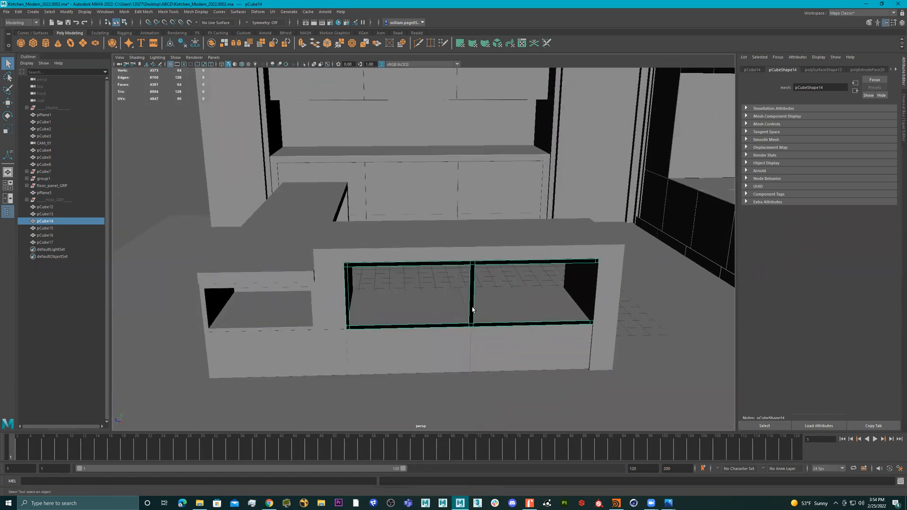
{"action": "key", "text": "Delete"}
Step: Duplicate the island body and raise the copy well above the island
{"action": "left_click_drag", "start_coordinate": [457, 278], "coordinate": [421, 267], "text": "alt"}
{"action": "left_click", "coordinate": [421, 268]}
{"action": "right_click_drag", "start_coordinate": [420, 267], "coordinate": [486, 229]}
{"action": "left_click_drag", "start_coordinate": [487, 229], "coordinate": [433, 258], "text": "alt"}
{"action": "key", "text": "ctrl+d"}
{"action": "key", "text": "w"}
{"action": "left_click_drag", "start_coordinate": [290, 330], "coordinate": [367, 154]}
Step: Select the long inner face under the copy's upper board, invert the selection, and delete all other faces
{"action": "right_click_drag", "start_coordinate": [367, 153], "coordinate": [370, 174]}
{"action": "left_click", "coordinate": [374, 164]}
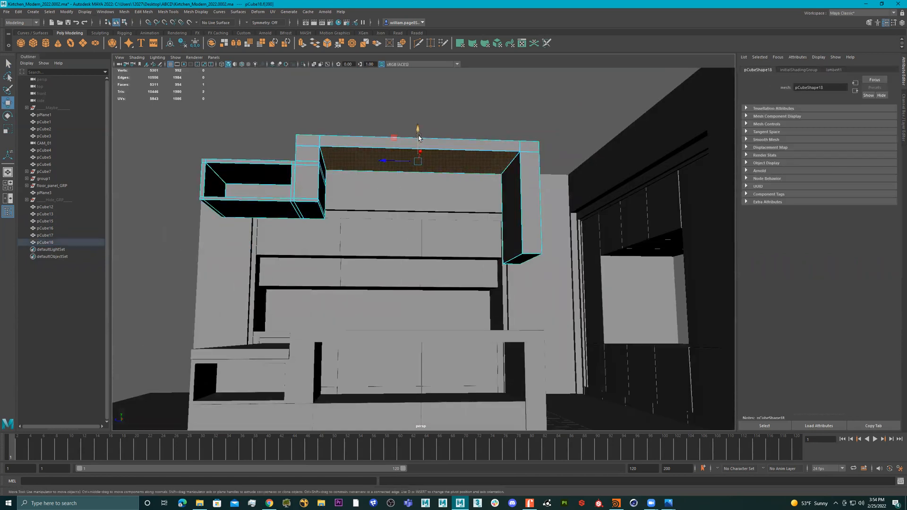
{"action": "left_click", "coordinate": [49, 11]}
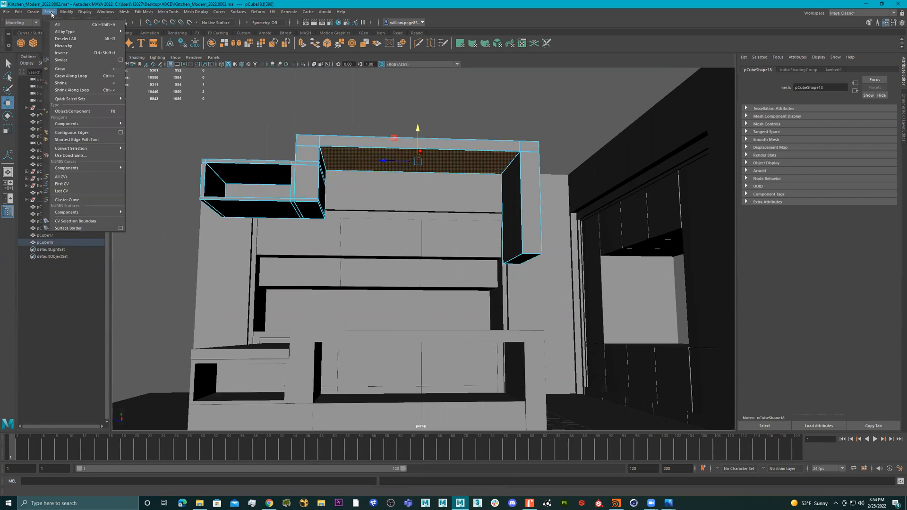
{"action": "left_click", "coordinate": [64, 52]}
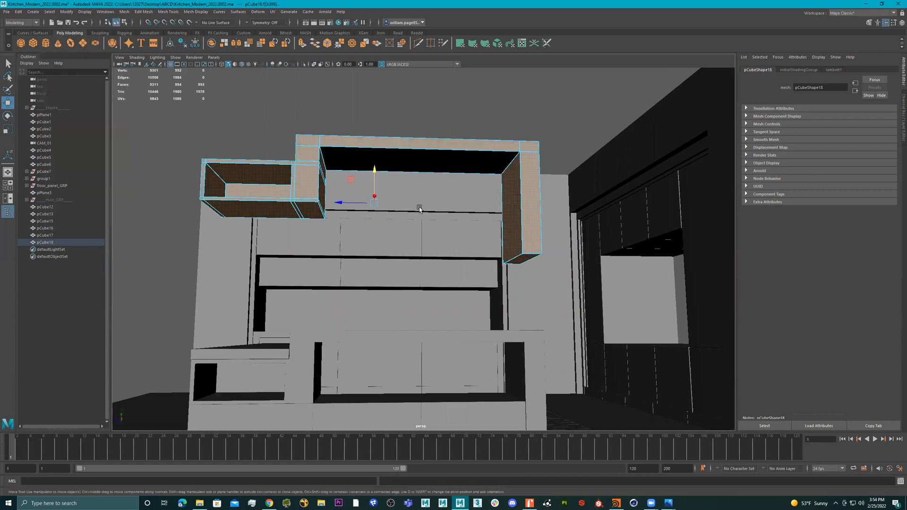
{"action": "key", "text": "Delete"}
Step: Insert two edge loops across the remaining face and scale them together into a narrow central divider strip
{"action": "right_click_drag", "start_coordinate": [404, 165], "coordinate": [365, 162]}
{"action": "left_click_drag", "start_coordinate": [299, 125], "coordinate": [413, 163], "text": "alt"}
{"action": "right_click_drag", "start_coordinate": [408, 159], "coordinate": [409, 211], "text": "shift"}
{"action": "left_click", "coordinate": [415, 187]}
{"action": "key", "text": "r"}
{"action": "left_click_drag", "start_coordinate": [391, 174], "coordinate": [413, 168]}
{"action": "right_click_drag", "start_coordinate": [412, 167], "coordinate": [520, 117]}
Step: Extrude the divided face downward into a rectangular box with a narrow central section
{"action": "left_click_drag", "start_coordinate": [421, 190], "coordinate": [436, 203], "text": "alt"}
{"action": "scroll", "coordinate": [402, 178], "scroll_direction": "down", "scroll_amount": 2}
{"action": "left_click", "coordinate": [170, 43]}
{"action": "key", "text": "ctrl+e"}
{"action": "key", "text": "w"}
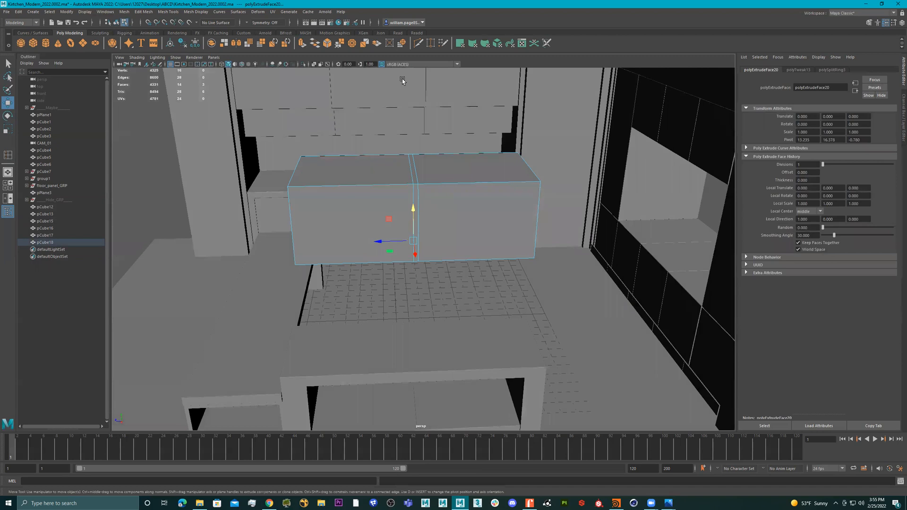
Step: Try to insert two edge loops across one large bay of the new box, and undo them
{"action": "left_click", "coordinate": [368, 204]}
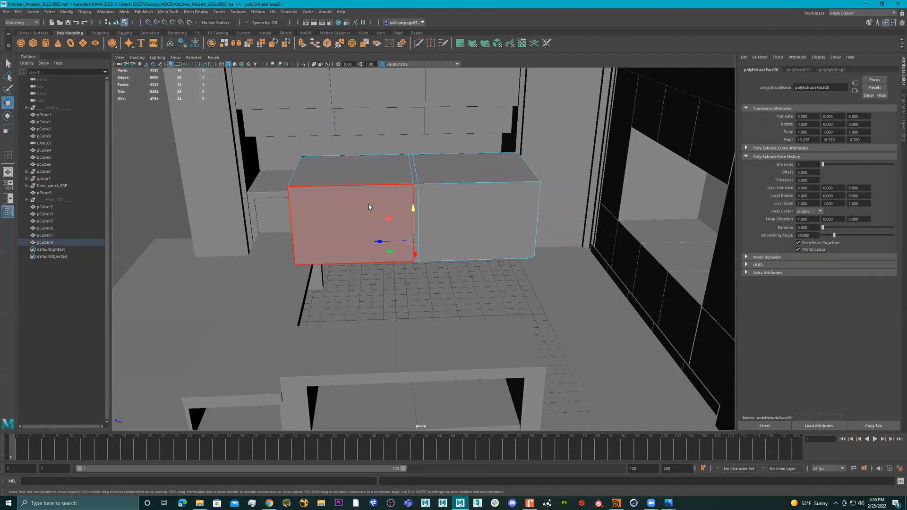
{"action": "right_click_drag", "start_coordinate": [368, 203], "coordinate": [331, 215], "text": "shift"}
{"action": "left_click", "coordinate": [348, 186]}
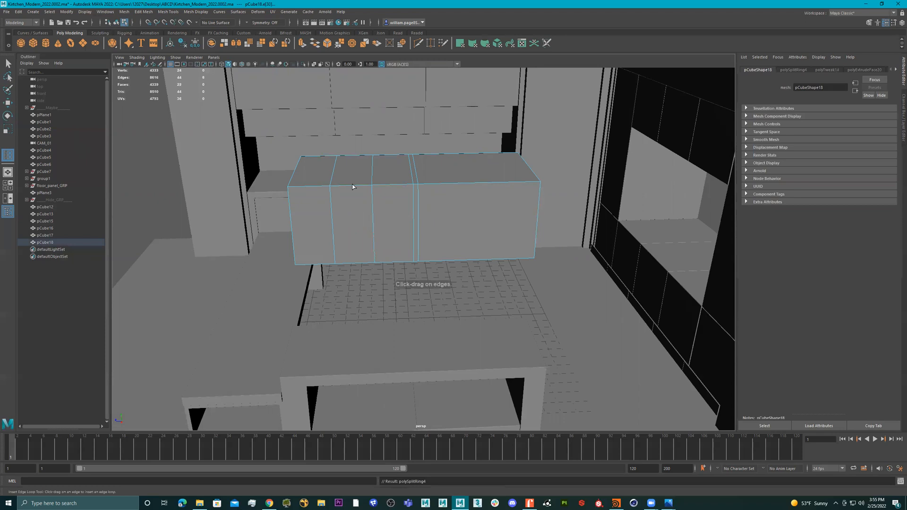
{"action": "key", "text": "ctrl+z"}
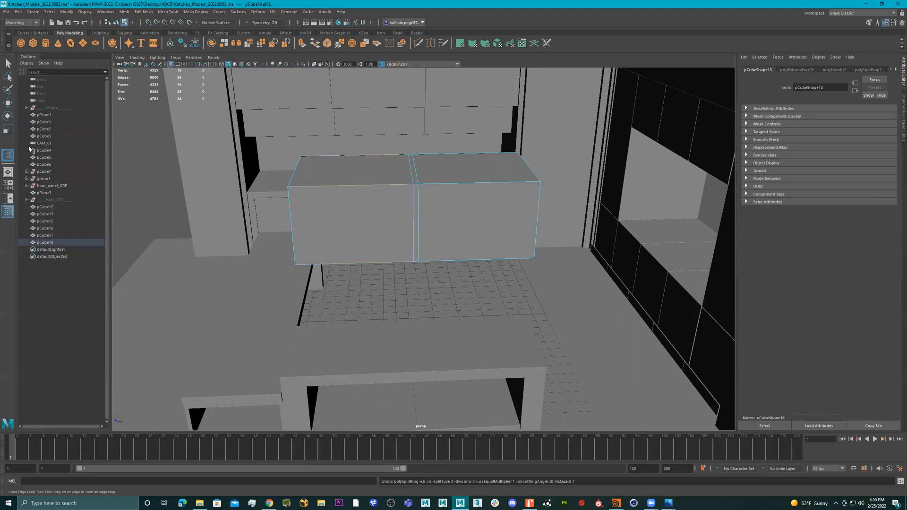
Step: Insert one centered vertical edge loop across each of the box's two large bays
{"action": "double_click", "coordinate": [8, 155]}
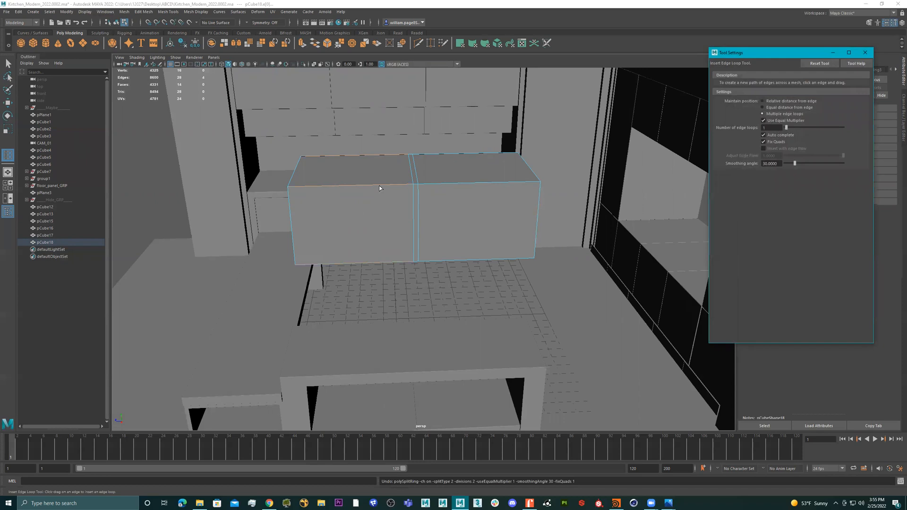
{"action": "left_click_drag", "start_coordinate": [379, 188], "coordinate": [354, 185]}
{"action": "left_click", "coordinate": [483, 184]}
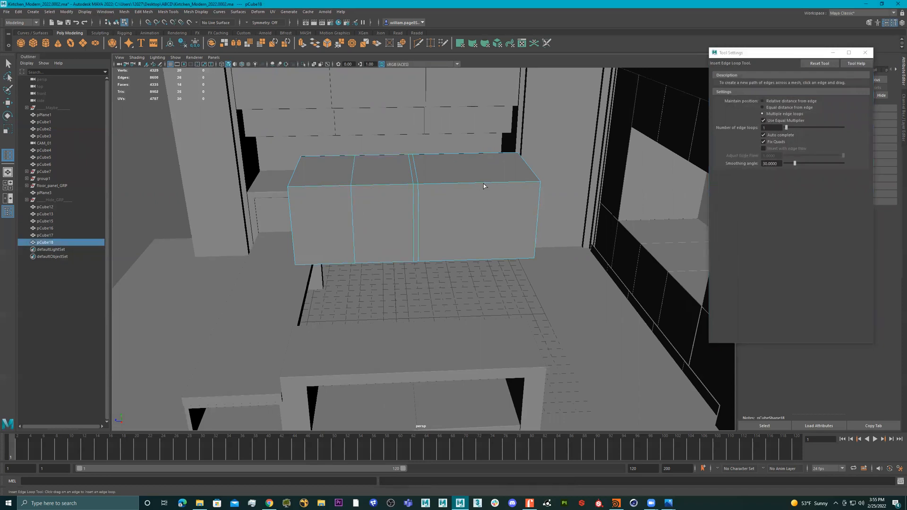
{"action": "left_click_drag", "start_coordinate": [482, 184], "coordinate": [482, 183]}
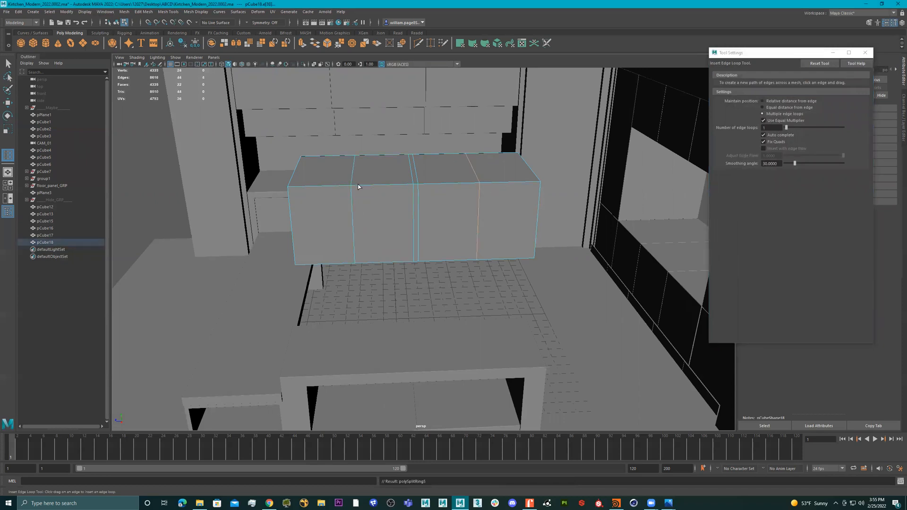
Step: Scale the two new vertical edge loops apart until they lie close to the box's outer ends
{"action": "key", "text": "q"}
{"action": "left_click", "coordinate": [354, 202]}
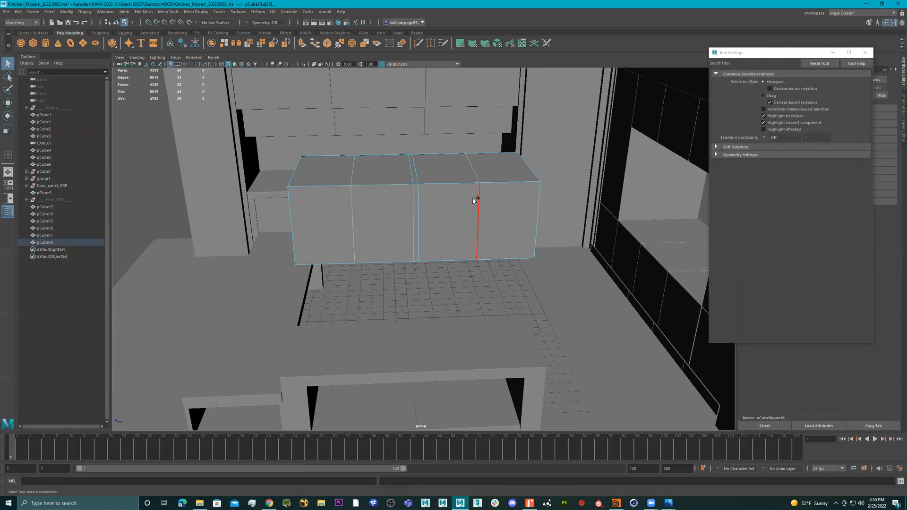
{"action": "key", "text": "r"}
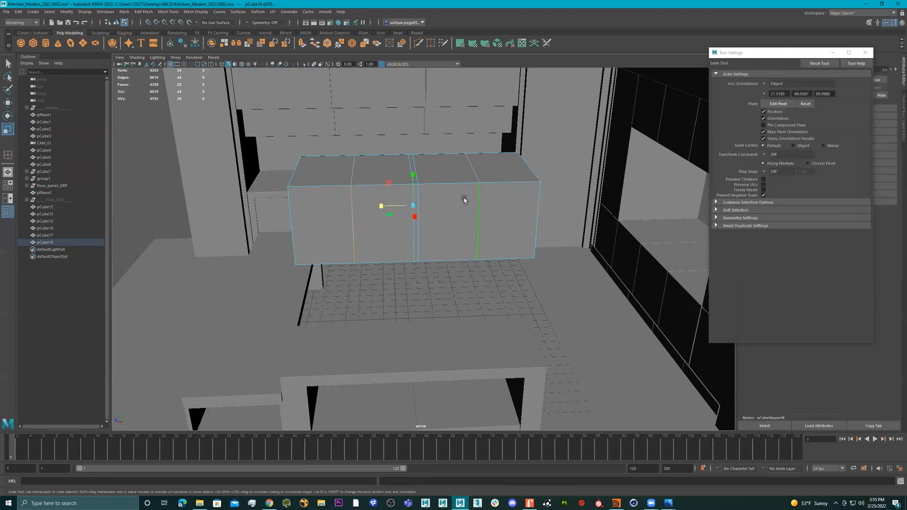
{"action": "left_click_drag", "start_coordinate": [382, 208], "coordinate": [353, 205]}
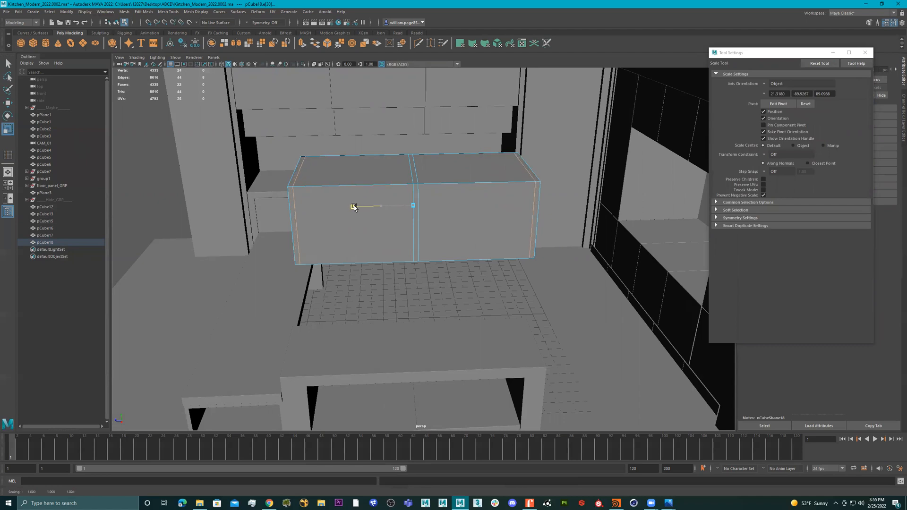
{"action": "left_click_drag", "start_coordinate": [354, 207], "coordinate": [377, 168]}
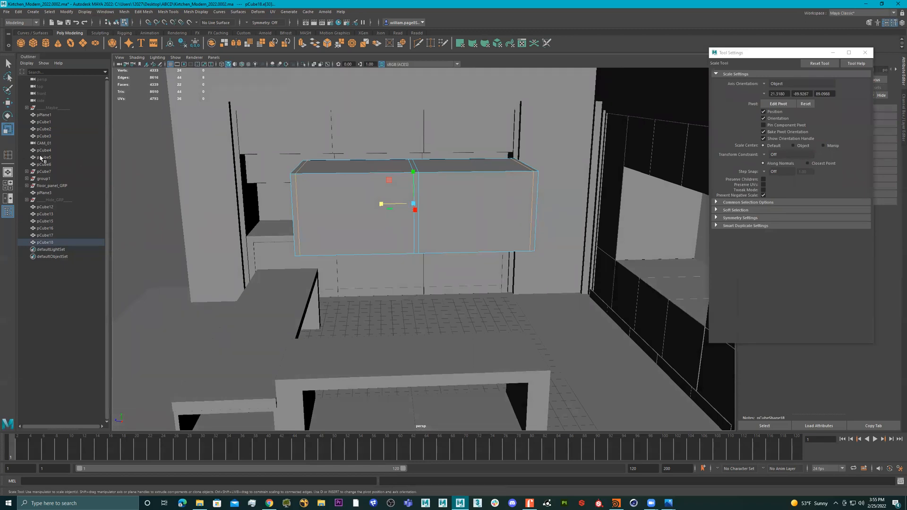
Step: Insert two horizontal edge loops around the box and scale them apart close to its upper and lower edges
{"action": "left_click", "coordinate": [8, 155]}
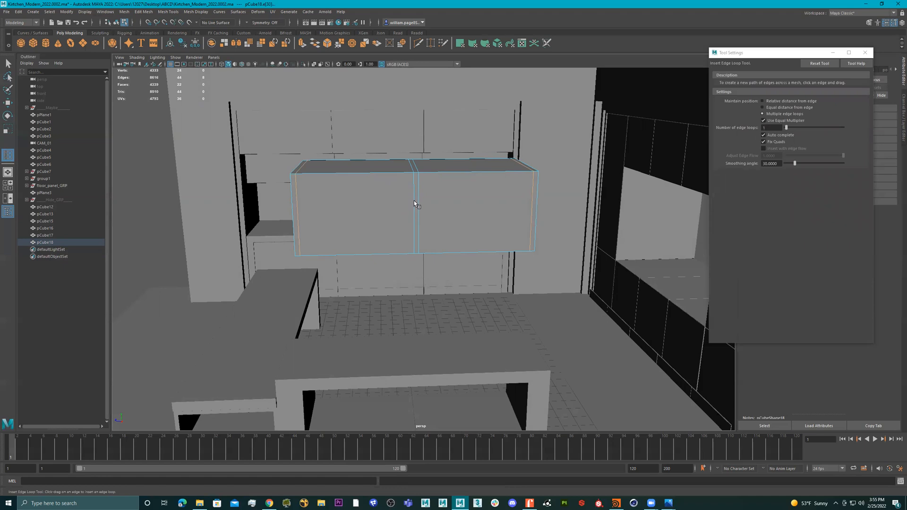
{"action": "left_click_drag", "start_coordinate": [786, 131], "coordinate": [788, 128]}
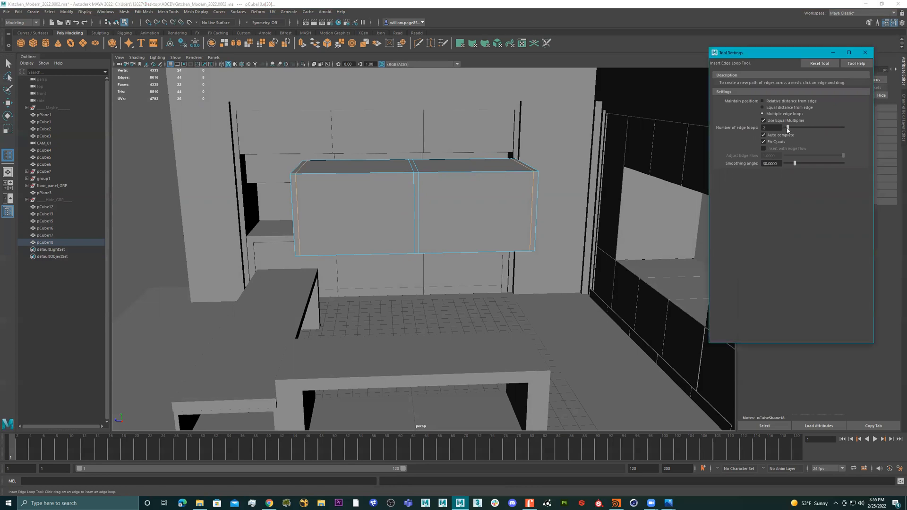
{"action": "left_click", "coordinate": [413, 206]}
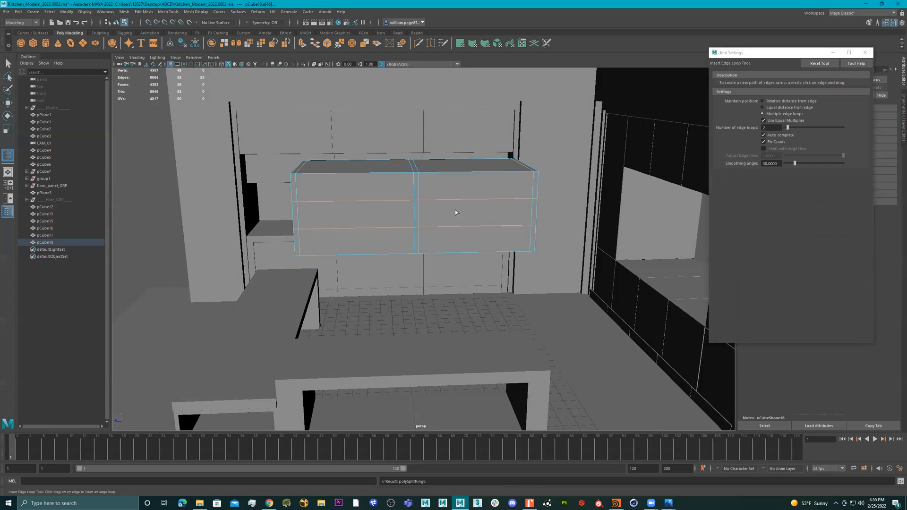
{"action": "key", "text": "r"}
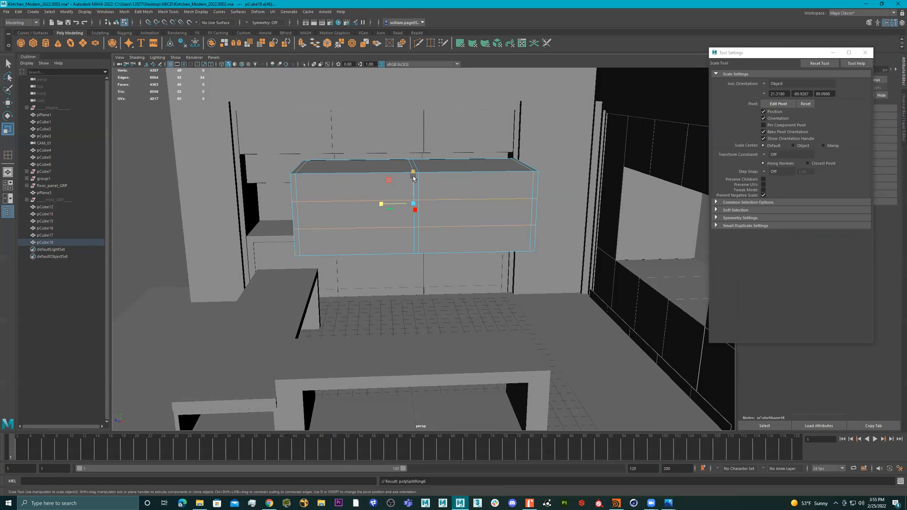
{"action": "left_click_drag", "start_coordinate": [415, 177], "coordinate": [409, 202]}
{"action": "key", "text": "q"}
{"action": "right_click_drag", "start_coordinate": [374, 209], "coordinate": [376, 230]}
{"action": "left_click_drag", "start_coordinate": [376, 231], "coordinate": [444, 217], "text": "alt"}
{"action": "right_click_drag", "start_coordinate": [444, 217], "coordinate": [551, 150]}
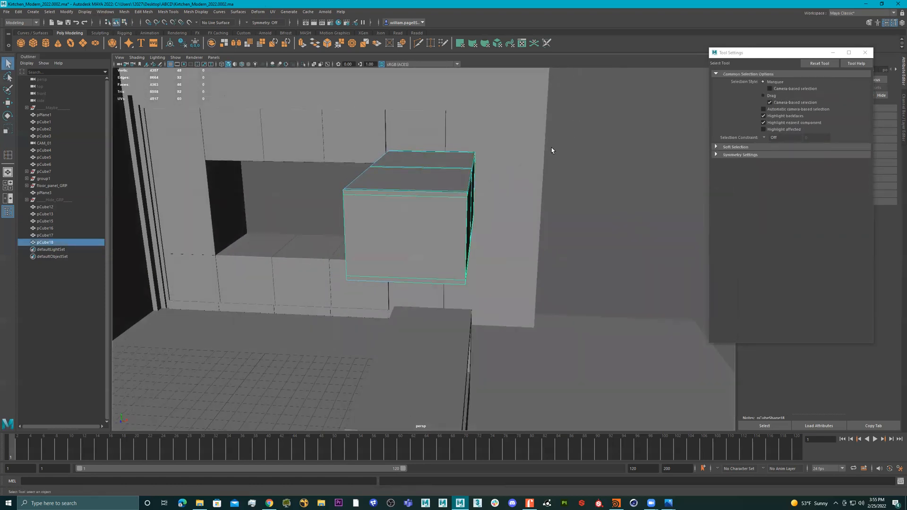
Step: Raise the box high above the island, duplicate it, and lower the copy beneath the original
{"action": "scroll", "coordinate": [420, 200], "scroll_direction": "down", "scroll_amount": 4}
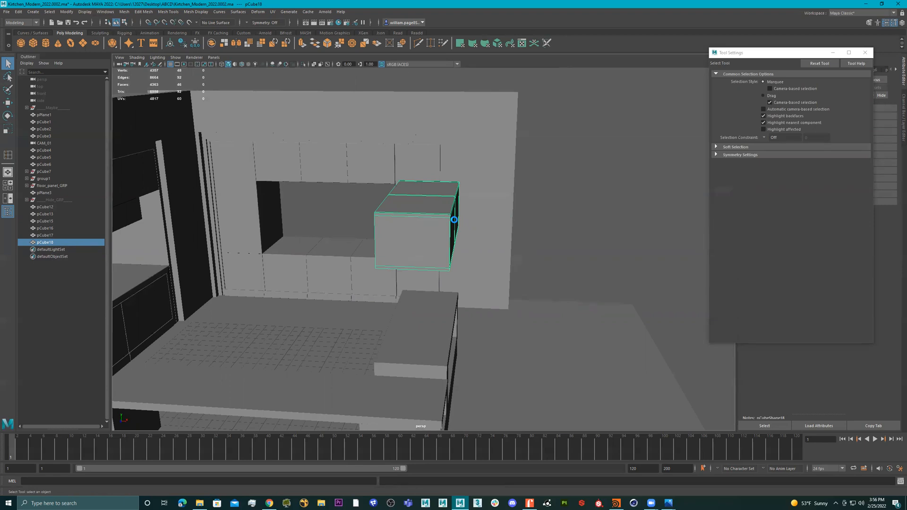
{"action": "left_click_drag", "start_coordinate": [454, 219], "coordinate": [455, 222], "text": "alt"}
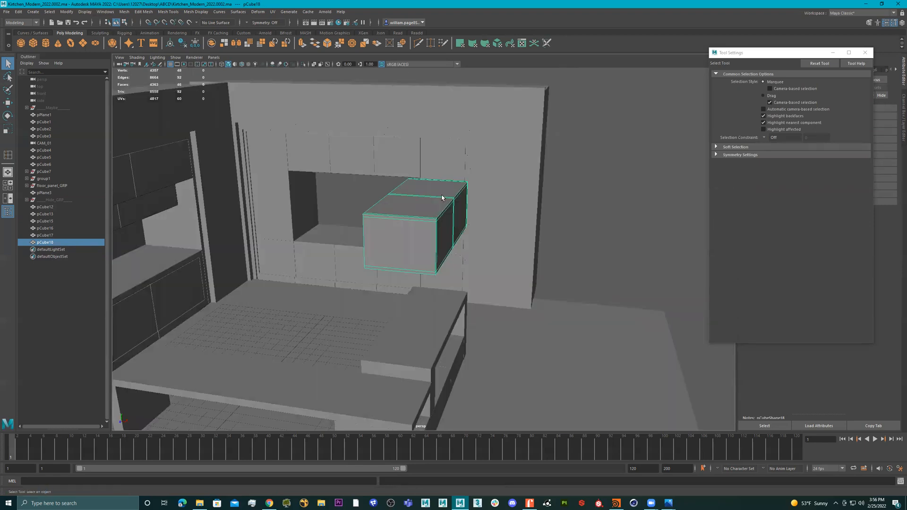
{"action": "key", "text": "w"}
{"action": "left_click_drag", "start_coordinate": [444, 216], "coordinate": [438, 212], "text": "alt"}
{"action": "left_click_drag", "start_coordinate": [420, 162], "coordinate": [407, 47]}
{"action": "left_click_drag", "start_coordinate": [462, 111], "coordinate": [448, 113], "text": "alt"}
{"action": "key", "text": "ctrl+d"}
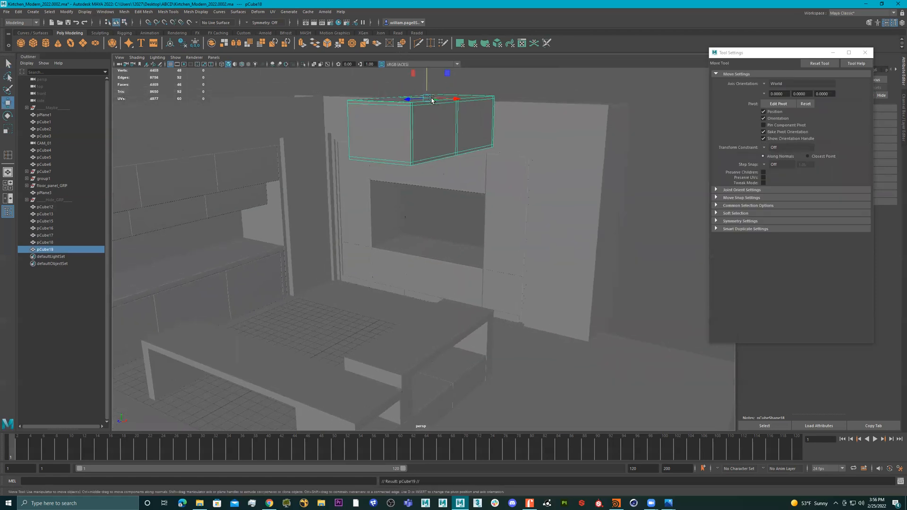
{"action": "left_click_drag", "start_coordinate": [429, 80], "coordinate": [435, 190]}
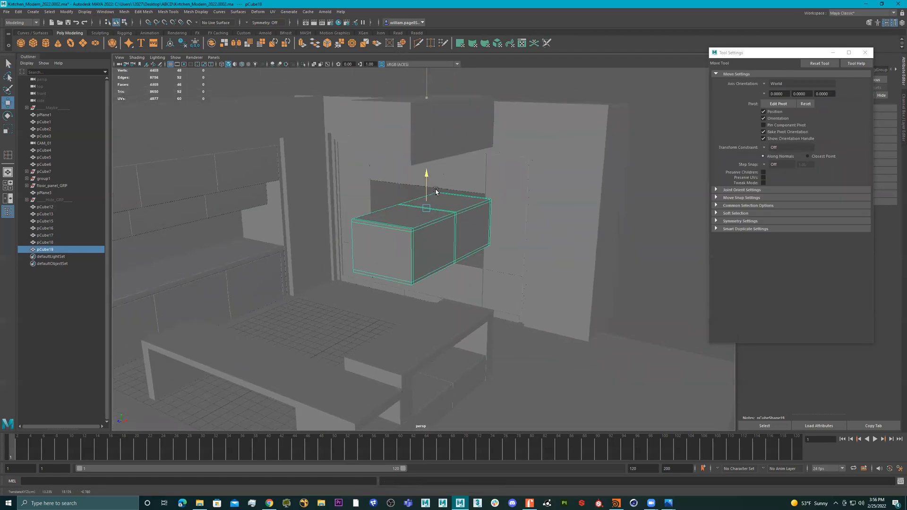
{"action": "left_click", "coordinate": [7, 12]}
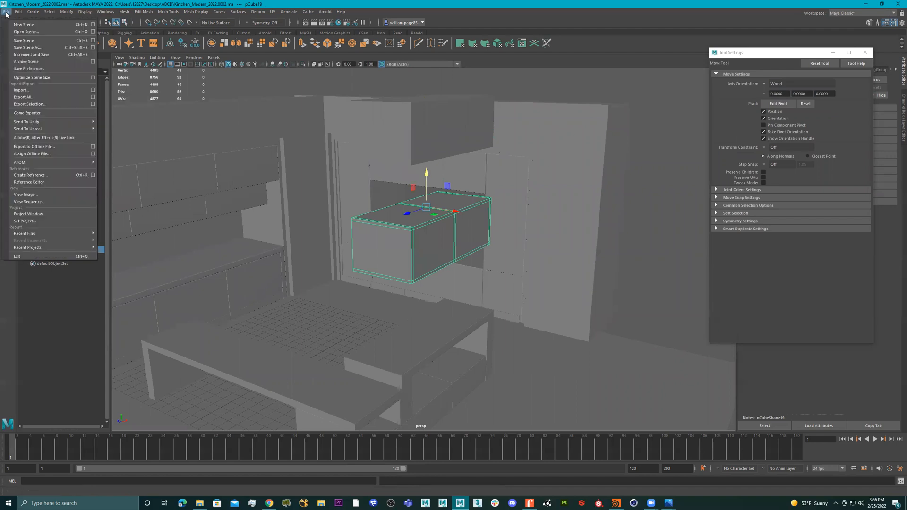
{"action": "left_click", "coordinate": [39, 48]}
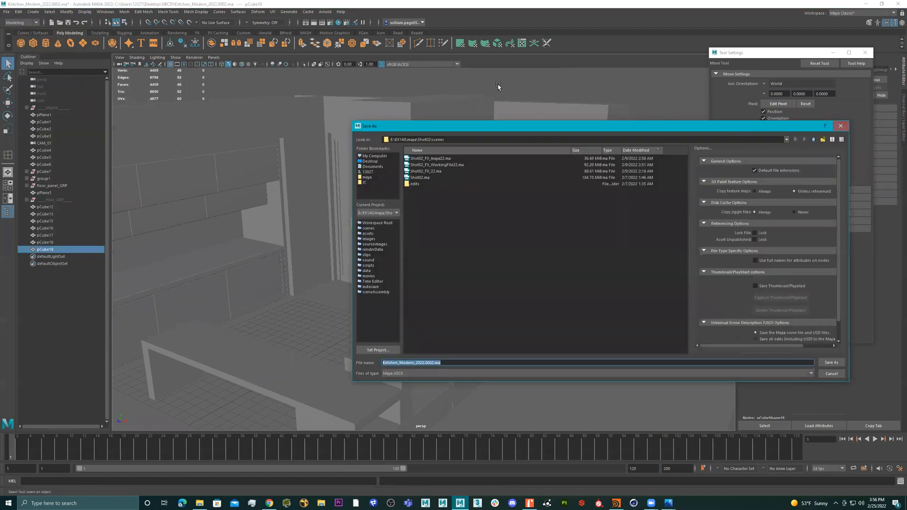
{"action": "left_click", "coordinate": [840, 126]}
{"action": "left_click", "coordinate": [7, 12]}
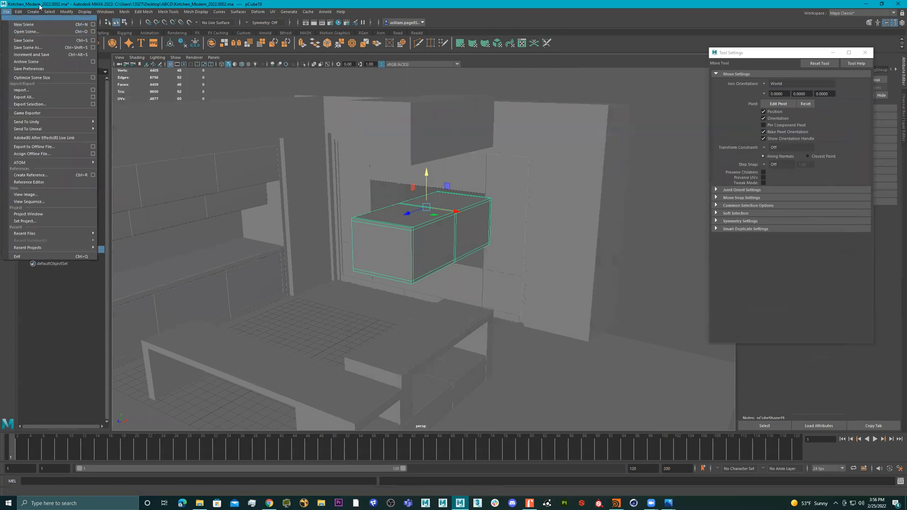
{"action": "left_click", "coordinate": [12, 11]}
{"action": "left_click", "coordinate": [7, 12]}
{"action": "left_click", "coordinate": [40, 49]}
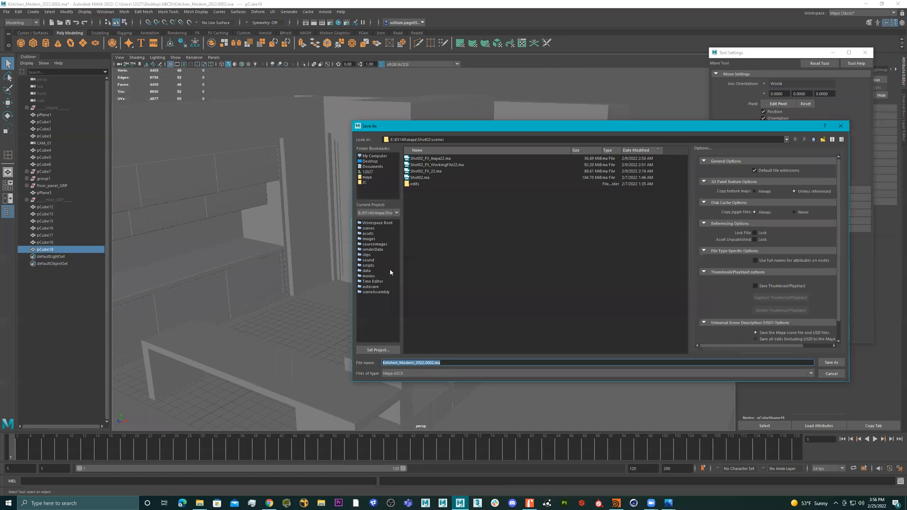
{"action": "key", "text": "Escape"}
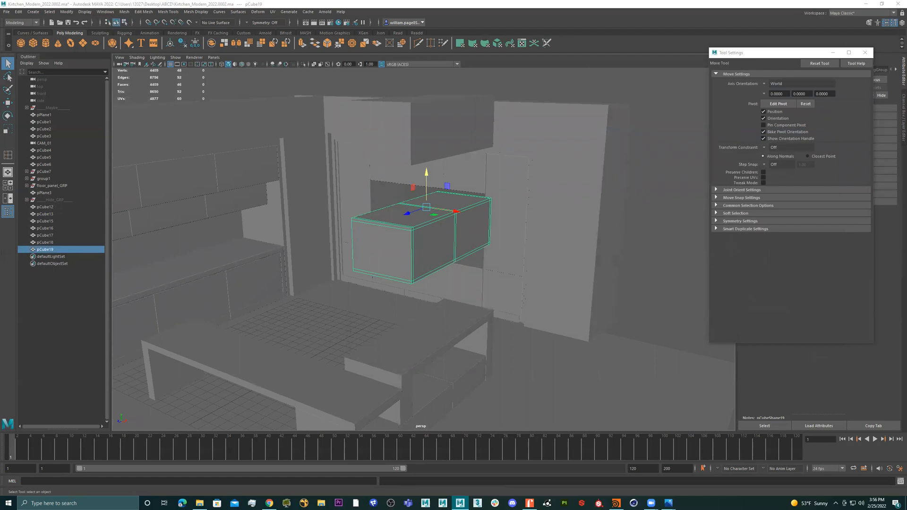
{"action": "key", "text": "ctrl+shift+s"}
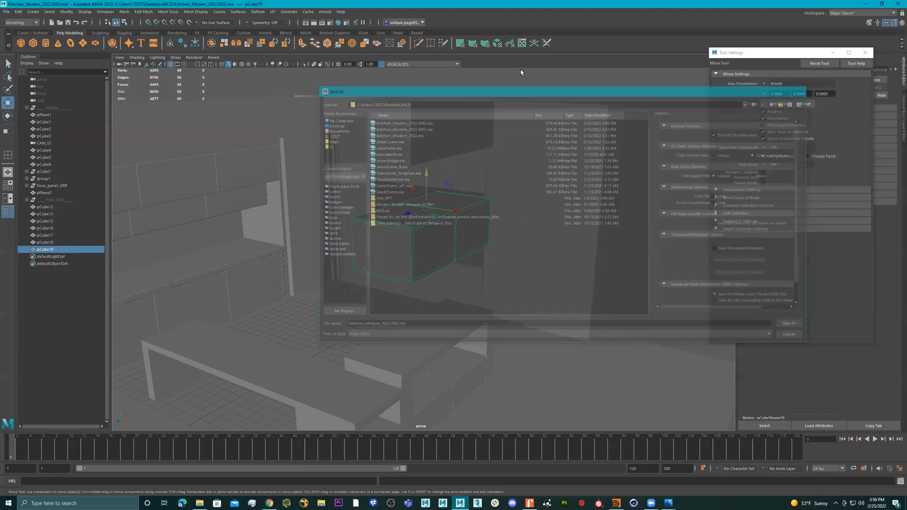
{"action": "left_click", "coordinate": [802, 88]}
Step: Save the scene as the next incremental version
{"action": "left_click", "coordinate": [7, 12]}
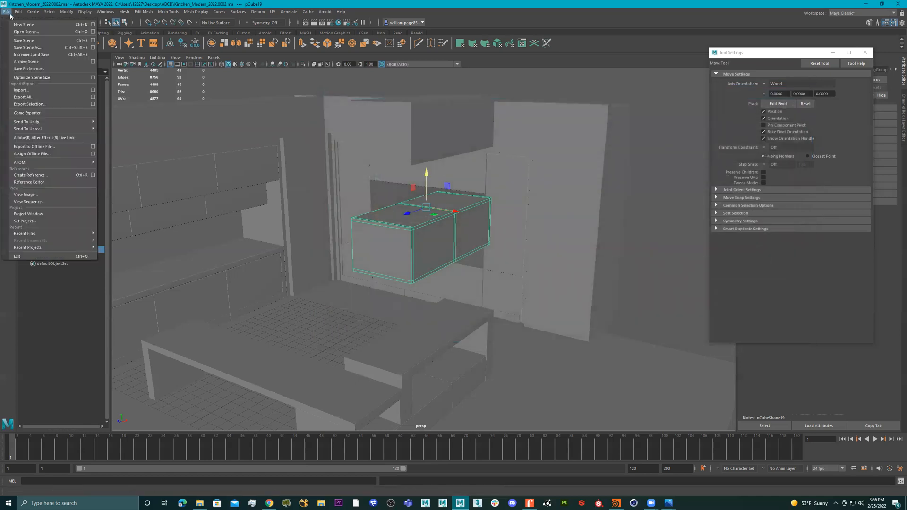
{"action": "left_click", "coordinate": [31, 55]}
Step: Delete the lower box copy's faces behind its long front side, leaving only the divided front face
{"action": "left_click_drag", "start_coordinate": [495, 224], "coordinate": [474, 195], "text": "alt"}
{"action": "left_click", "coordinate": [424, 136]}
{"action": "right_click_drag", "start_coordinate": [433, 164], "coordinate": [513, 170], "text": "alt"}
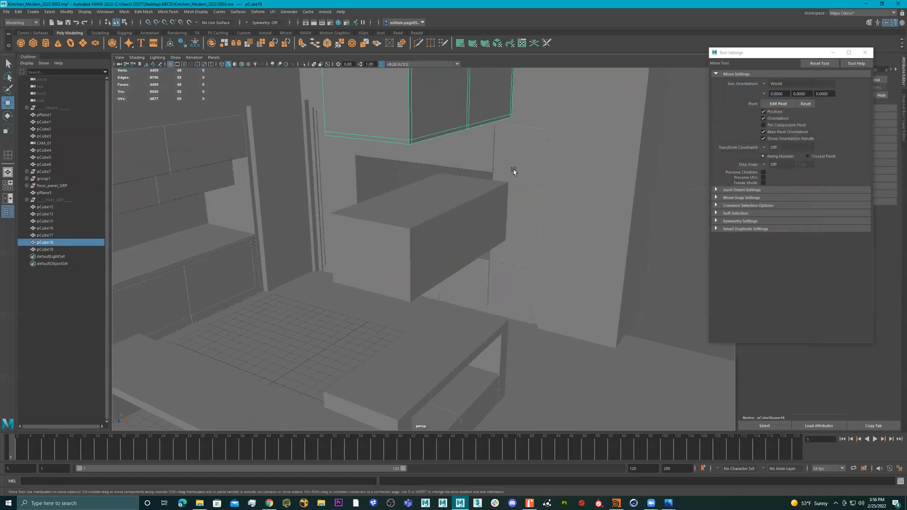
{"action": "left_click_drag", "start_coordinate": [513, 171], "coordinate": [525, 162], "text": "alt"}
{"action": "left_click", "coordinate": [420, 239]}
{"action": "left_click_drag", "start_coordinate": [412, 245], "coordinate": [445, 233], "text": "alt"}
{"action": "right_click_drag", "start_coordinate": [442, 227], "coordinate": [436, 249]}
{"action": "left_click_drag", "start_coordinate": [326, 167], "coordinate": [433, 313]}
{"action": "right_click_drag", "start_coordinate": [405, 218], "coordinate": [413, 241]}
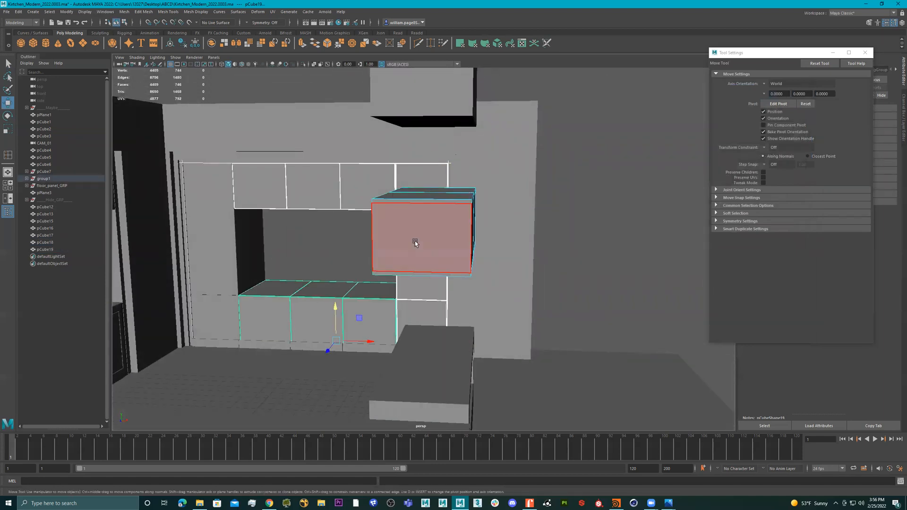
{"action": "left_click_drag", "start_coordinate": [415, 242], "coordinate": [430, 241], "text": "alt"}
{"action": "left_click", "coordinate": [430, 240]}
{"action": "right_click_drag", "start_coordinate": [431, 240], "coordinate": [435, 245]}
{"action": "left_click_drag", "start_coordinate": [324, 135], "coordinate": [423, 302]}
{"action": "key", "text": "Delete"}
Step: Delete the two large bay faces so only the thin outer border and central divider remain
{"action": "left_click_drag", "start_coordinate": [451, 201], "coordinate": [375, 250], "text": "alt"}
{"action": "left_click", "coordinate": [376, 252]}
{"action": "left_click", "coordinate": [471, 240], "text": "shift"}
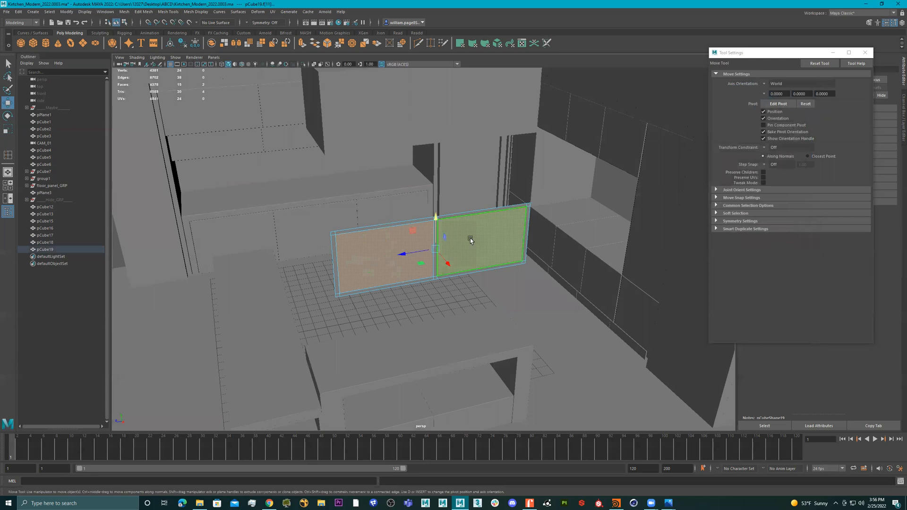
{"action": "key", "text": "Delete"}
Step: Extrude the flat two-bay border in thickness to form a deep open shelf frame
{"action": "right_click_drag", "start_coordinate": [455, 217], "coordinate": [487, 208]}
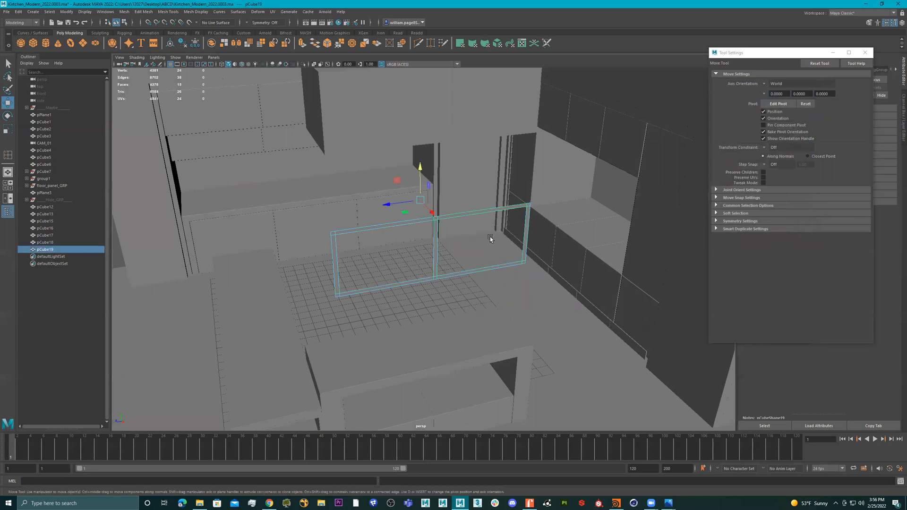
{"action": "key", "text": "ctrl+e"}
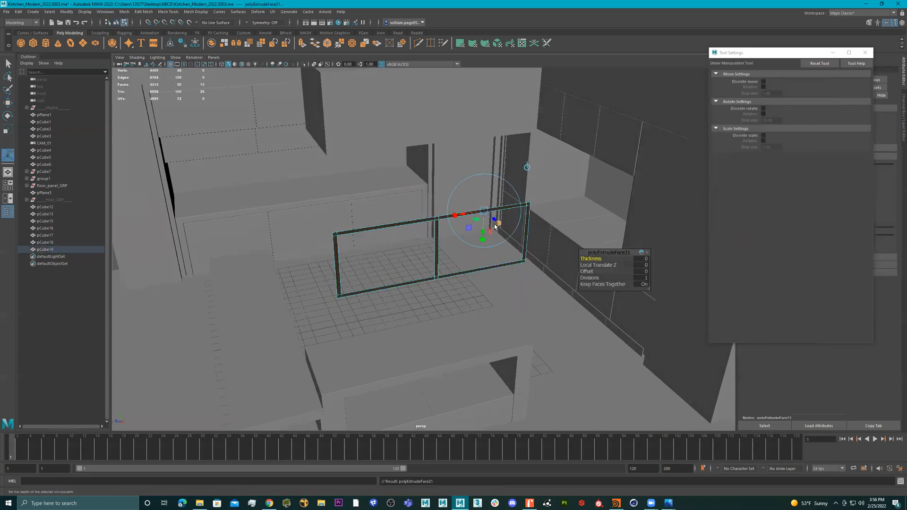
{"action": "mouse_move", "coordinate": [471, 202]}
{"action": "left_mouse_down"}
{"action": "mouse_move", "coordinate": [518, 237]}
{"action": "mouse_move", "coordinate": [512, 253]}
{"action": "mouse_move", "coordinate": [506, 232]}
{"action": "mouse_move", "coordinate": [529, 278]}
{"action": "mouse_move", "coordinate": [453, 254]}
{"action": "mouse_move", "coordinate": [453, 238]}
{"action": "left_mouse_up"}
{"action": "right_click_drag", "start_coordinate": [455, 232], "coordinate": [514, 125]}
{"action": "left_click_drag", "start_coordinate": [514, 125], "coordinate": [521, 211], "text": "alt"}
Step: Center the shelf frame's pivot and move the frame into the open bay of the raised island block
{"action": "right_click", "coordinate": [491, 221]}
{"action": "right_click_drag", "start_coordinate": [490, 220], "coordinate": [530, 207]}
{"action": "mouse_move", "coordinate": [546, 197]}
{"action": "left_mouse_down", "text": "alt"}
{"action": "mouse_move", "coordinate": [560, 196]}
{"action": "mouse_move", "coordinate": [557, 203]}
{"action": "left_mouse_up", "text": "alt"}
{"action": "key", "text": "w"}
{"action": "left_click", "coordinate": [170, 44]}
{"action": "left_click_drag", "start_coordinate": [531, 230], "coordinate": [471, 231]}
{"action": "left_click_drag", "start_coordinate": [477, 230], "coordinate": [358, 172], "text": "alt"}
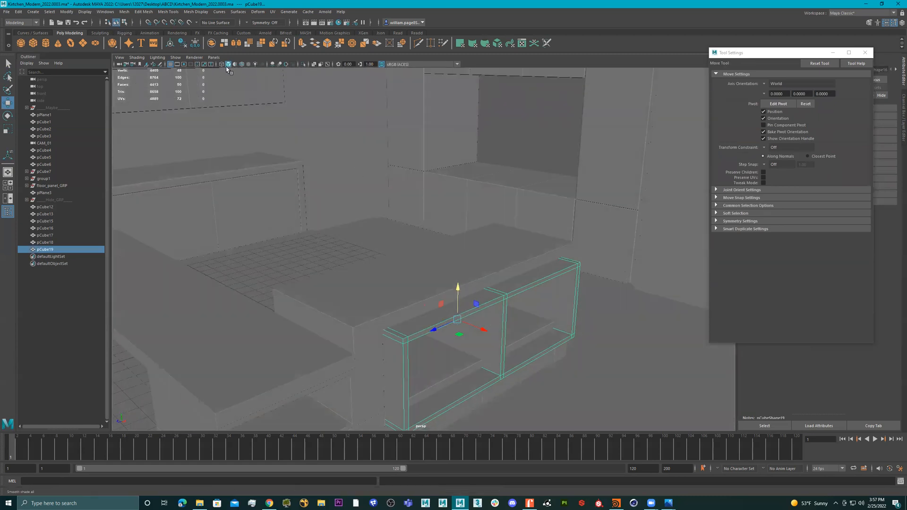
Step: Isolate the shelf frame, select all its edges, and bevel them
{"action": "left_click", "coordinate": [303, 64]}
{"action": "key", "text": "f"}
{"action": "right_click_drag", "start_coordinate": [468, 278], "coordinate": [467, 260]}
{"action": "left_click_drag", "start_coordinate": [620, 173], "coordinate": [249, 432]}
{"action": "right_click_drag", "start_coordinate": [572, 279], "coordinate": [618, 279], "text": "shift"}
{"action": "right_click_drag", "start_coordinate": [473, 323], "coordinate": [512, 314], "text": "alt"}
{"action": "left_click_drag", "start_coordinate": [512, 314], "coordinate": [500, 285], "text": "alt"}
{"action": "right_click_drag", "start_coordinate": [418, 276], "coordinate": [489, 264], "text": "alt"}
{"action": "middle_click_drag", "start_coordinate": [489, 264], "coordinate": [501, 224], "text": "alt"}
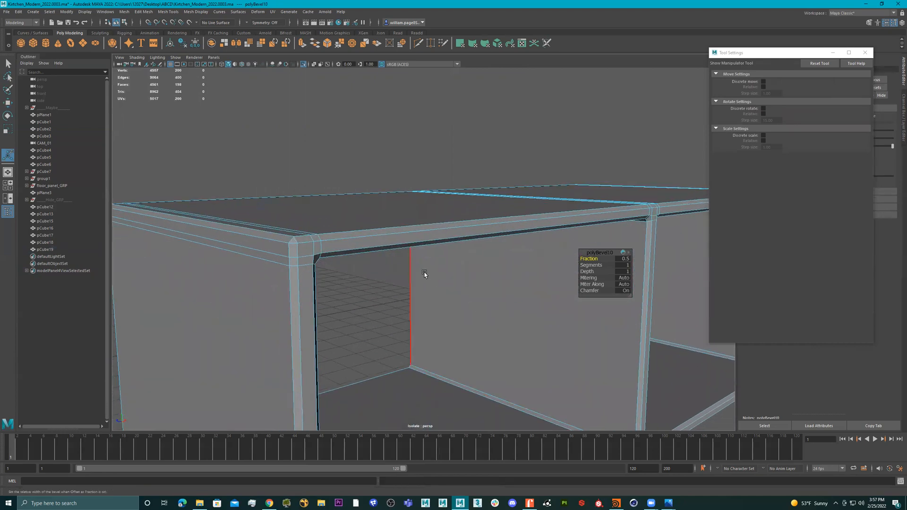
Step: Set the bevel to 3 segments and a fraction of 0.15, and show the whole scene again
{"action": "right_click_drag", "start_coordinate": [338, 237], "coordinate": [374, 239], "text": "alt"}
{"action": "middle_click_drag", "start_coordinate": [375, 239], "coordinate": [419, 242], "text": "alt"}
{"action": "left_click", "coordinate": [591, 265]}
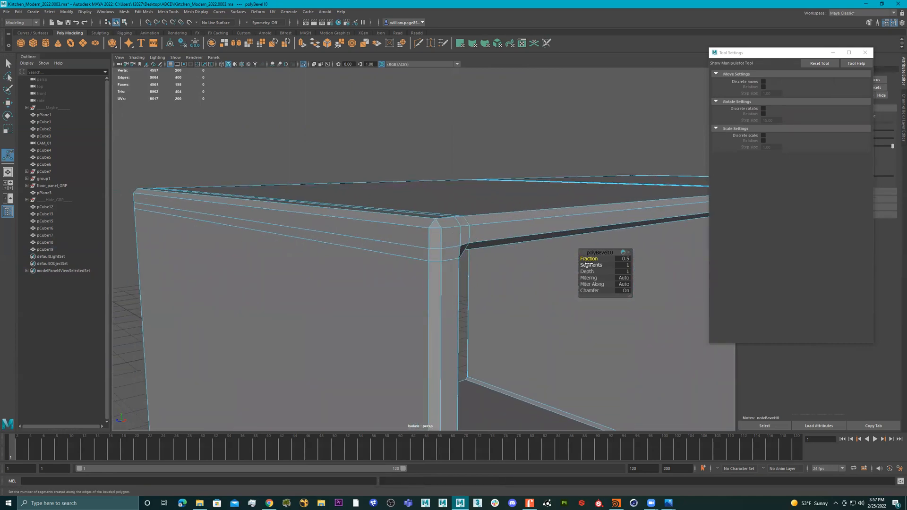
{"action": "middle_click_drag", "start_coordinate": [591, 265], "coordinate": [582, 258]}
{"action": "left_click", "coordinate": [590, 259]}
{"action": "right_click_drag", "start_coordinate": [528, 247], "coordinate": [389, 240], "text": "alt"}
{"action": "left_click", "coordinate": [303, 64]}
{"action": "left_click_drag", "start_coordinate": [350, 124], "coordinate": [415, 211], "text": "alt"}
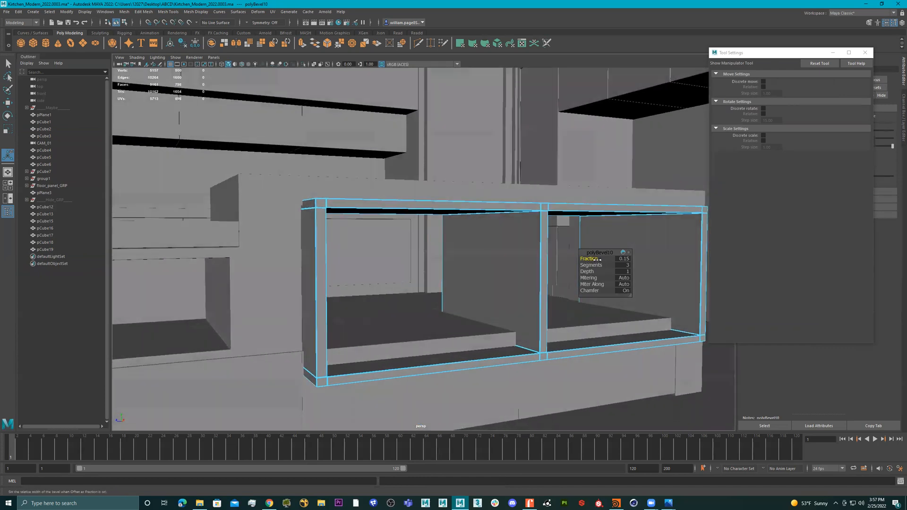
{"action": "key", "text": "q"}
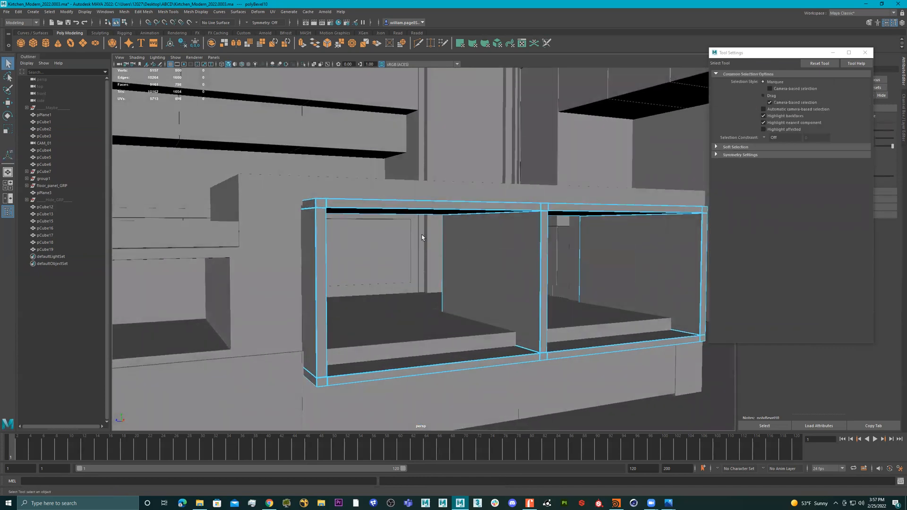
{"action": "right_click_drag", "start_coordinate": [419, 206], "coordinate": [574, 130]}
Step: Check the shelf bays in the reference photo and slide the shelf frame along its depth into the island block's opening
{"action": "right_click_drag", "start_coordinate": [533, 179], "coordinate": [451, 199], "text": "alt"}
{"action": "left_click_drag", "start_coordinate": [452, 199], "coordinate": [468, 221], "text": "alt"}
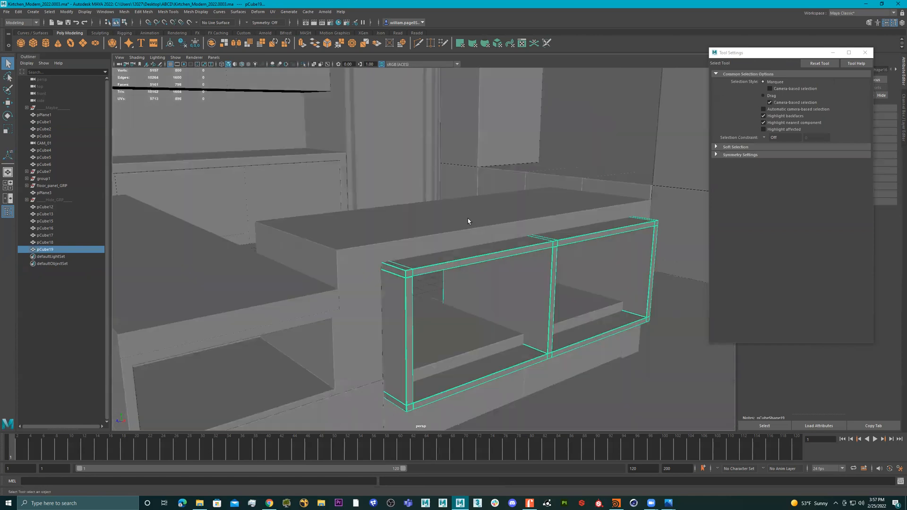
{"action": "left_click_drag", "start_coordinate": [491, 275], "coordinate": [470, 285], "text": "alt"}
{"action": "key", "text": "w"}
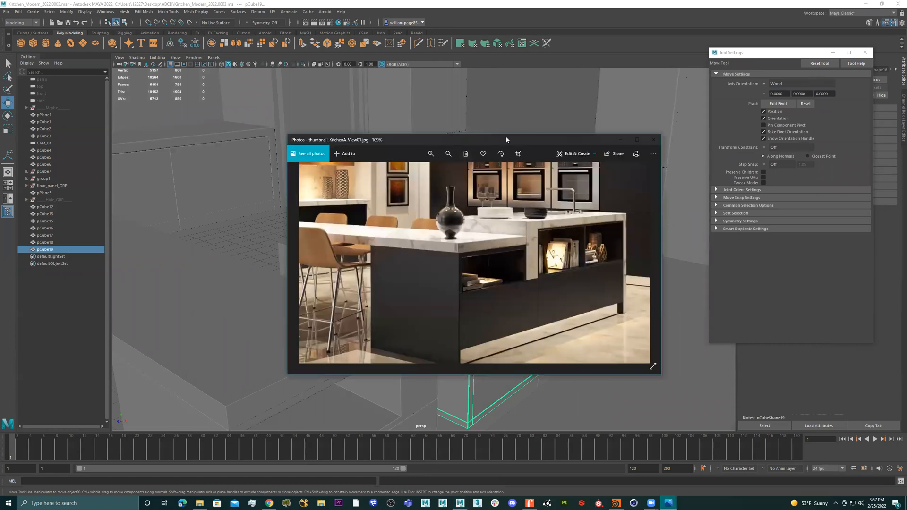
{"action": "left_click", "coordinate": [621, 140]}
{"action": "right_click_drag", "start_coordinate": [531, 273], "coordinate": [608, 266], "text": "alt"}
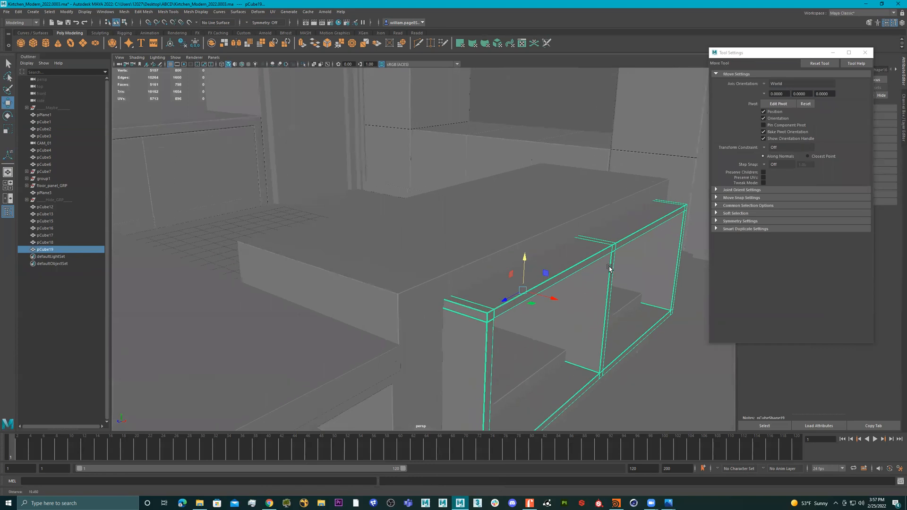
{"action": "middle_click_drag", "start_coordinate": [608, 266], "coordinate": [579, 207], "text": "alt"}
{"action": "left_click_drag", "start_coordinate": [545, 213], "coordinate": [515, 206]}
{"action": "left_click_drag", "start_coordinate": [587, 222], "coordinate": [538, 216], "text": "alt"}
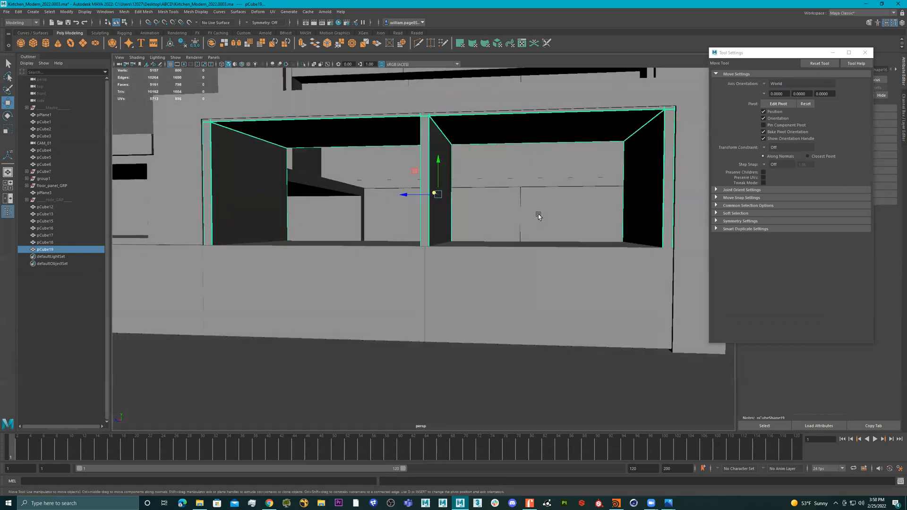
Step: Select the shelf frame's bottom vertices and move them vertically so its base rests on the lower edge of the opening
{"action": "key", "text": "4"}
{"action": "right_click_drag", "start_coordinate": [429, 211], "coordinate": [350, 208]}
{"action": "left_click_drag", "start_coordinate": [179, 212], "coordinate": [700, 342]}
{"action": "left_click_drag", "start_coordinate": [441, 230], "coordinate": [435, 190]}
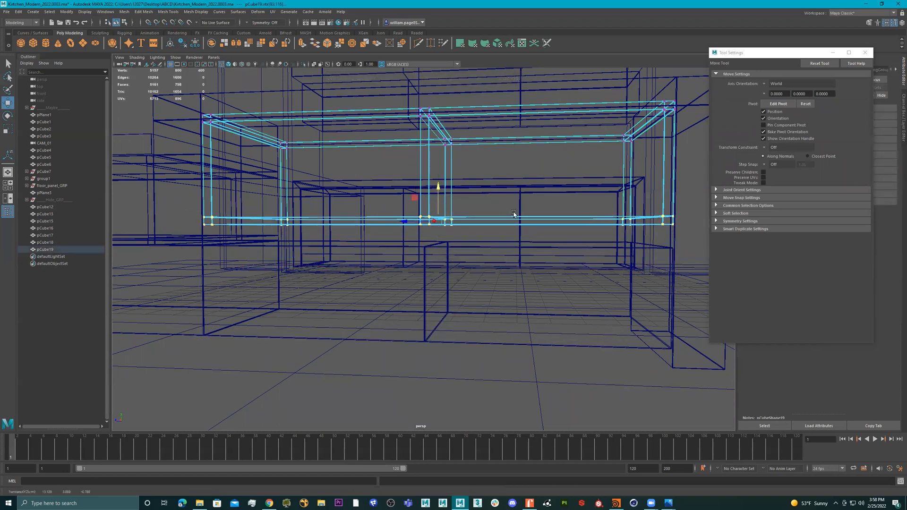
{"action": "key", "text": "5"}
{"action": "scroll", "coordinate": [457, 218], "scroll_direction": "up", "scroll_amount": 5}
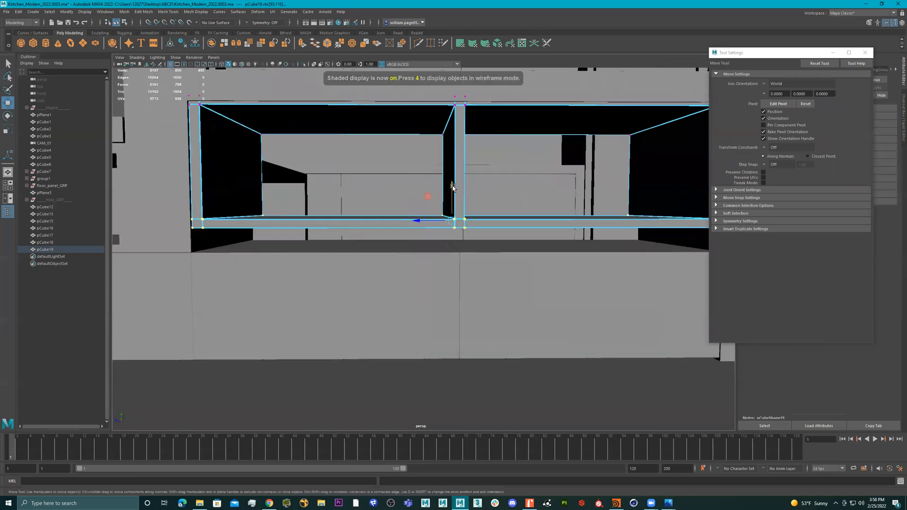
{"action": "left_click_drag", "start_coordinate": [452, 187], "coordinate": [450, 207]}
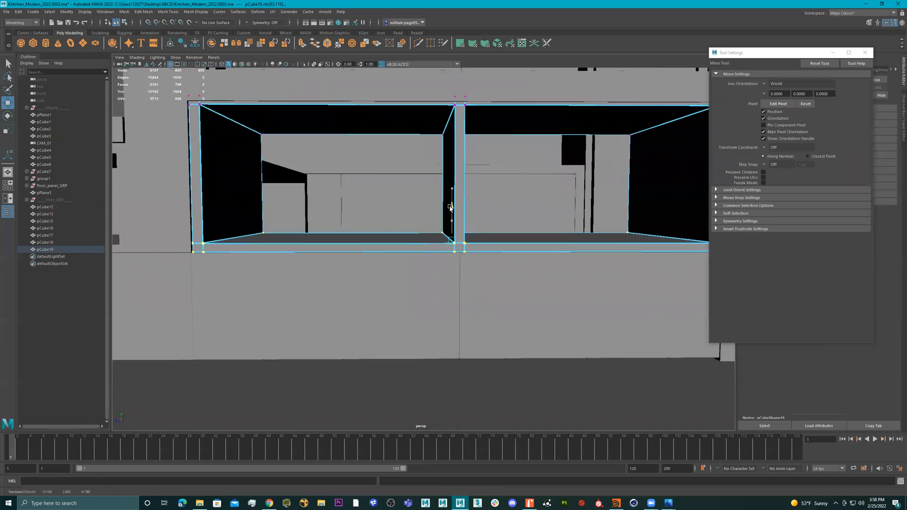
Step: Adjust the height of the shelf frame's top vertices to fit just beneath the raised countertop
{"action": "right_click_drag", "start_coordinate": [439, 197], "coordinate": [397, 197], "text": "alt"}
{"action": "mouse_move", "coordinate": [397, 198]}
{"action": "middle_mouse_down", "text": "alt"}
{"action": "mouse_move", "coordinate": [439, 202]}
{"action": "mouse_move", "coordinate": [391, 194]}
{"action": "middle_mouse_up", "text": "alt"}
{"action": "middle_click_drag", "start_coordinate": [510, 193], "coordinate": [450, 193], "text": "alt"}
{"action": "left_click_drag", "start_coordinate": [201, 106], "coordinate": [687, 206]}
{"action": "scroll", "coordinate": [438, 142], "scroll_direction": "up", "scroll_amount": 2}
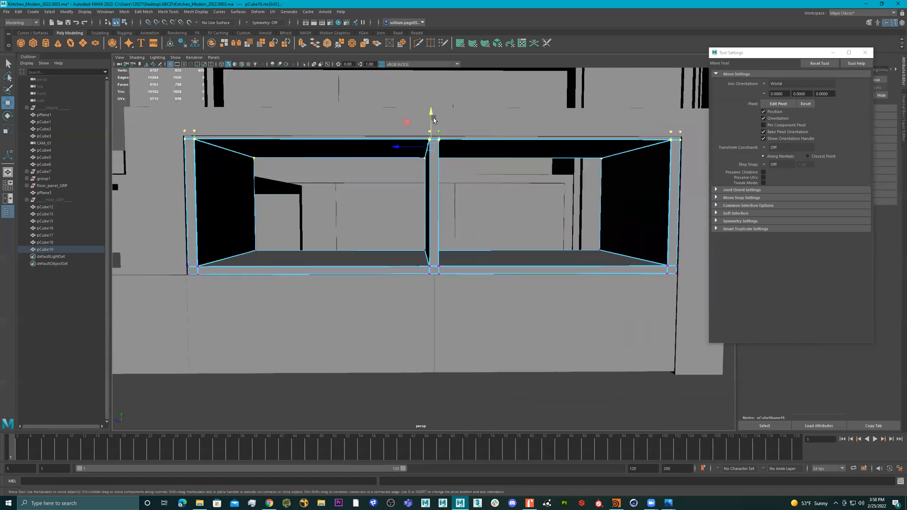
{"action": "left_click_drag", "start_coordinate": [434, 120], "coordinate": [294, 160]}
{"action": "left_click_drag", "start_coordinate": [304, 241], "coordinate": [346, 334]}
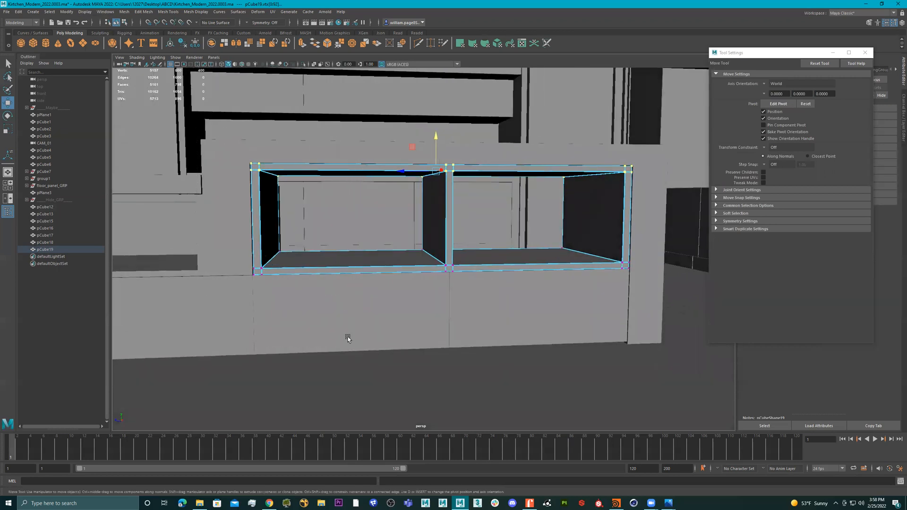
Step: Move the vertices at the end of the shelf frame nearest the lower counter sideways to align with the opening's edge
{"action": "right_click_drag", "start_coordinate": [248, 212], "coordinate": [377, 221], "text": "alt"}
{"action": "middle_click_drag", "start_coordinate": [382, 221], "coordinate": [576, 233], "text": "alt"}
{"action": "left_click_drag", "start_coordinate": [296, 199], "coordinate": [296, 199]}
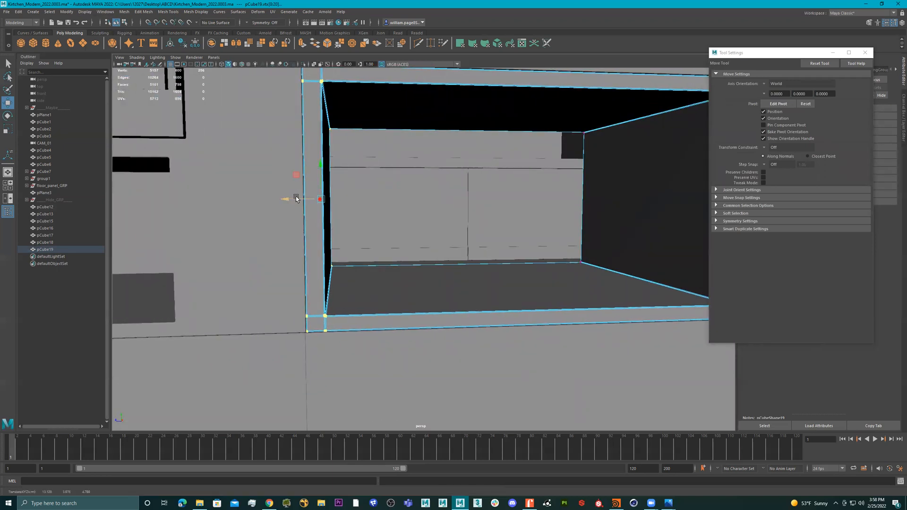
{"action": "right_click_drag", "start_coordinate": [581, 190], "coordinate": [483, 192], "text": "alt"}
{"action": "middle_click_drag", "start_coordinate": [628, 186], "coordinate": [466, 193], "text": "alt"}
{"action": "left_click_drag", "start_coordinate": [467, 194], "coordinate": [449, 200], "text": "alt"}
Step: Align the vertices at the shelf frame's far end with the island's end panel, return to object mode and deselect the frame
{"action": "left_click_drag", "start_coordinate": [416, 131], "coordinate": [580, 349]}
{"action": "right_click_drag", "start_coordinate": [515, 222], "coordinate": [579, 222], "text": "alt"}
{"action": "left_click_drag", "start_coordinate": [517, 212], "coordinate": [519, 212]}
{"action": "right_click_drag", "start_coordinate": [443, 207], "coordinate": [372, 217], "text": "alt"}
{"action": "left_click_drag", "start_coordinate": [372, 217], "coordinate": [392, 209], "text": "alt"}
{"action": "right_click_drag", "start_coordinate": [385, 188], "coordinate": [449, 181]}
{"action": "right_click_drag", "start_coordinate": [567, 204], "coordinate": [497, 220], "text": "alt"}
{"action": "left_click", "coordinate": [687, 215]}
{"action": "left_click_drag", "start_coordinate": [620, 229], "coordinate": [543, 227], "text": "alt"}
{"action": "right_click_drag", "start_coordinate": [350, 256], "coordinate": [500, 260], "text": "alt"}
{"action": "mouse_move", "coordinate": [500, 259]}
{"action": "left_mouse_down", "text": "alt"}
{"action": "mouse_move", "coordinate": [530, 245]}
{"action": "mouse_move", "coordinate": [478, 247]}
{"action": "mouse_move", "coordinate": [527, 251]}
{"action": "mouse_move", "coordinate": [503, 255]}
{"action": "mouse_move", "coordinate": [514, 255]}
{"action": "left_mouse_up", "text": "alt"}
Step: Open the Viewport 2.0 renderer settings and enable Screen-space Ambient Occlusion
{"action": "left_click", "coordinate": [194, 57]}
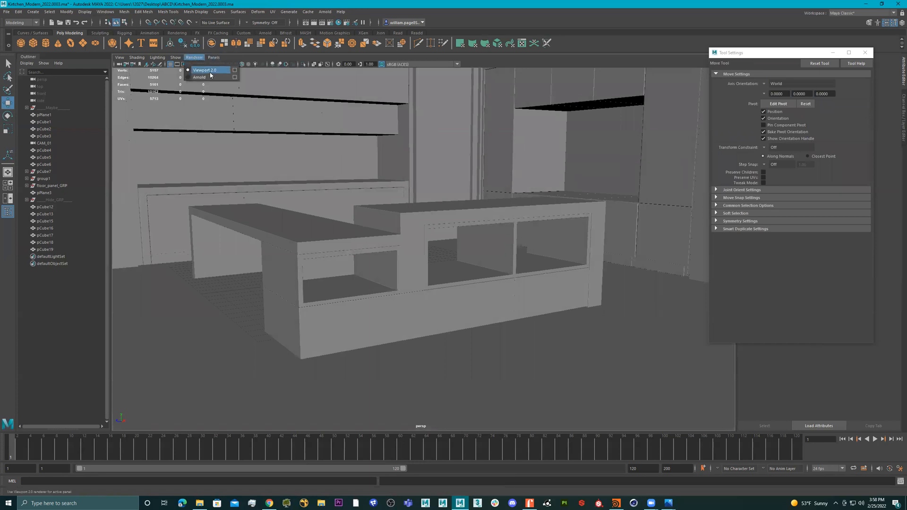
{"action": "left_click", "coordinate": [234, 70]}
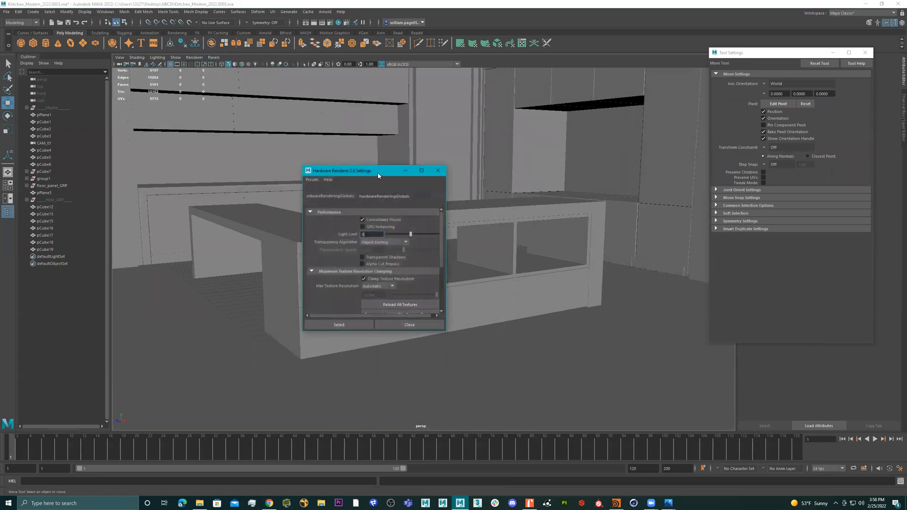
{"action": "left_click_drag", "start_coordinate": [377, 174], "coordinate": [656, 66]}
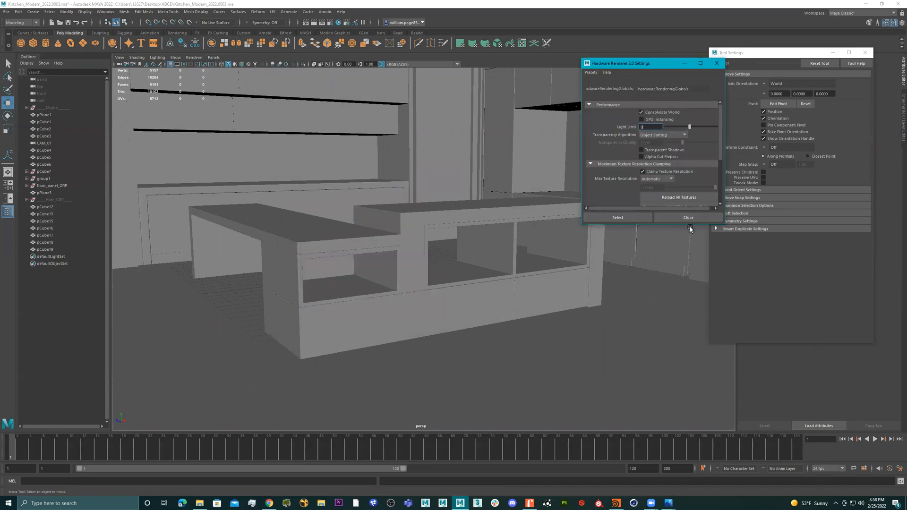
{"action": "left_click_drag", "start_coordinate": [701, 333], "coordinate": [701, 332]}
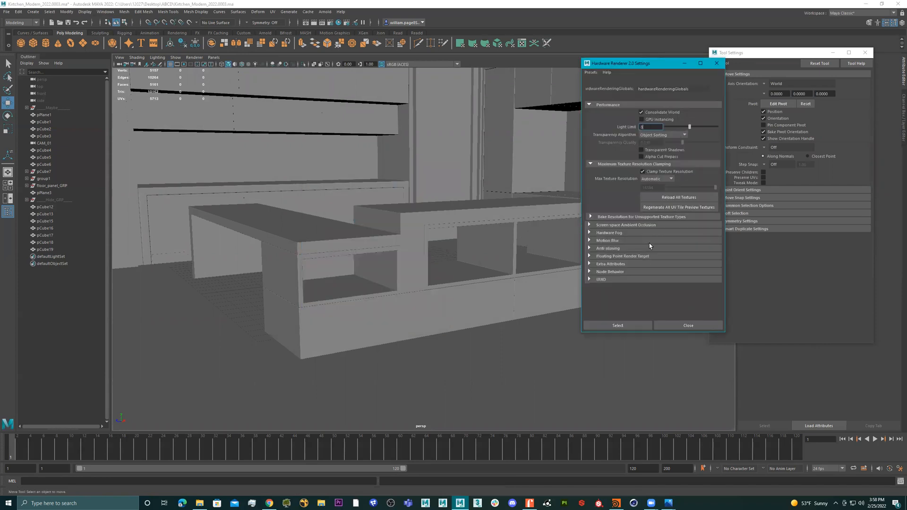
{"action": "left_click", "coordinate": [614, 225]}
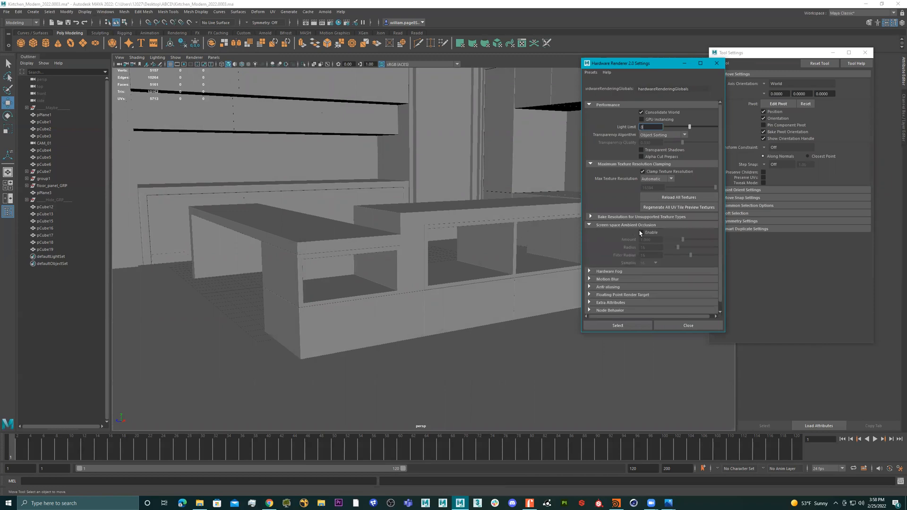
{"action": "left_click", "coordinate": [644, 232]}
{"action": "right_click_drag", "start_coordinate": [500, 228], "coordinate": [519, 229], "text": "alt"}
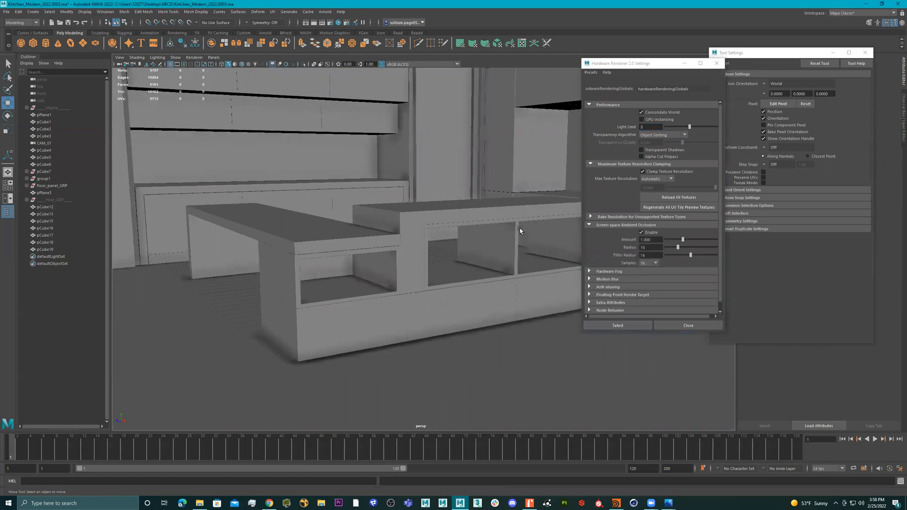
Step: Set the ambient occlusion to an amount of about 0.84, radius 9, filter radius 17 and 32 samples
{"action": "mouse_move", "coordinate": [685, 241]}
{"action": "left_mouse_down"}
{"action": "mouse_move", "coordinate": [700, 247]}
{"action": "mouse_move", "coordinate": [672, 247]}
{"action": "left_mouse_up"}
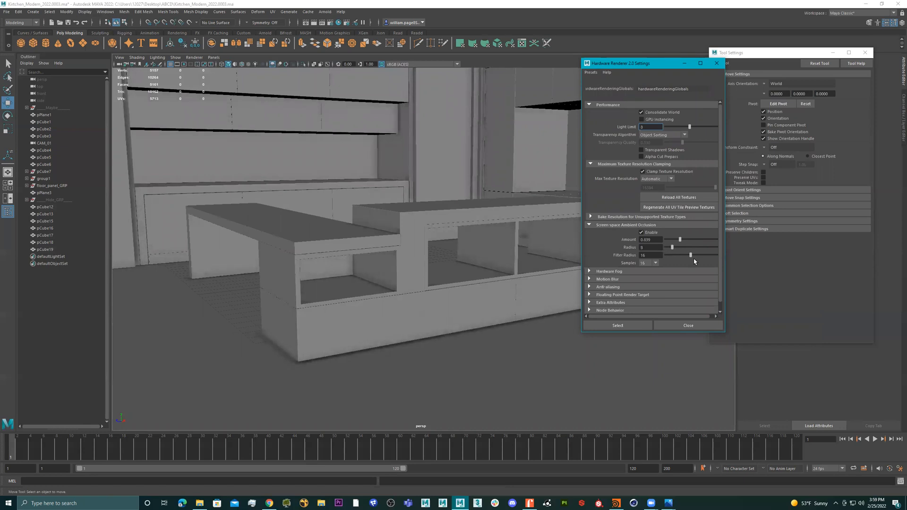
{"action": "left_click_drag", "start_coordinate": [717, 256], "coordinate": [692, 255]}
{"action": "left_click", "coordinate": [655, 263]}
{"action": "left_click", "coordinate": [647, 284]}
{"action": "left_click_drag", "start_coordinate": [471, 240], "coordinate": [497, 251], "text": "alt"}
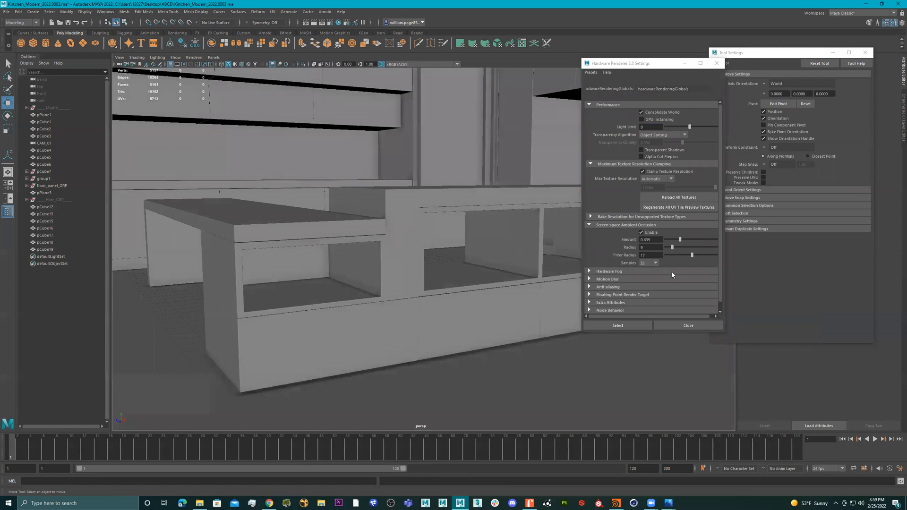
Step: Show wireframe on shaded in the viewport and turn off Smooth Wireframe in the anti-aliasing settings
{"action": "scroll", "coordinate": [671, 274], "scroll_direction": "down", "scroll_amount": 1}
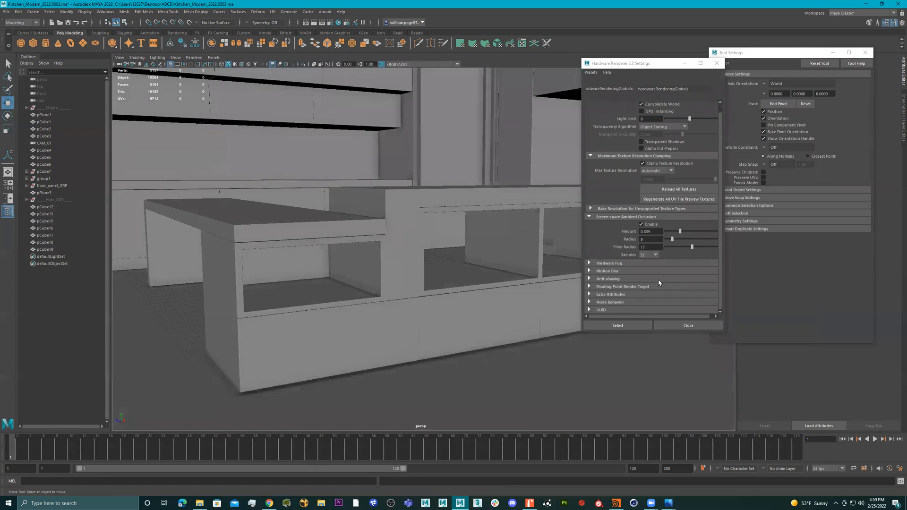
{"action": "left_click", "coordinate": [625, 279]}
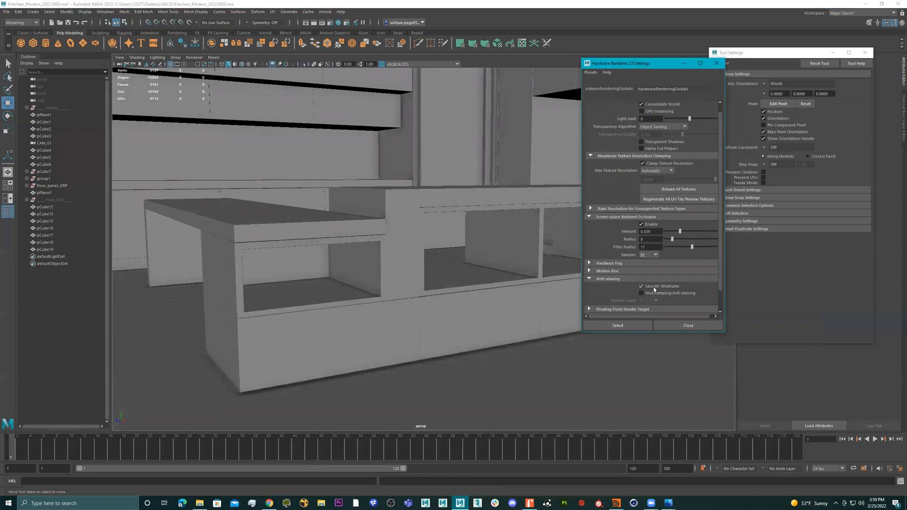
{"action": "scroll", "coordinate": [656, 286], "scroll_direction": "down", "scroll_amount": 2}
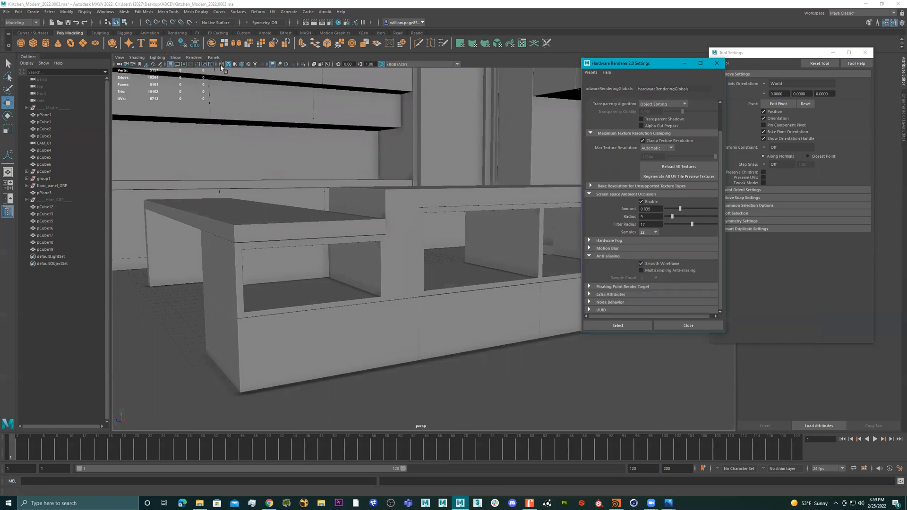
{"action": "left_click", "coordinate": [241, 64]}
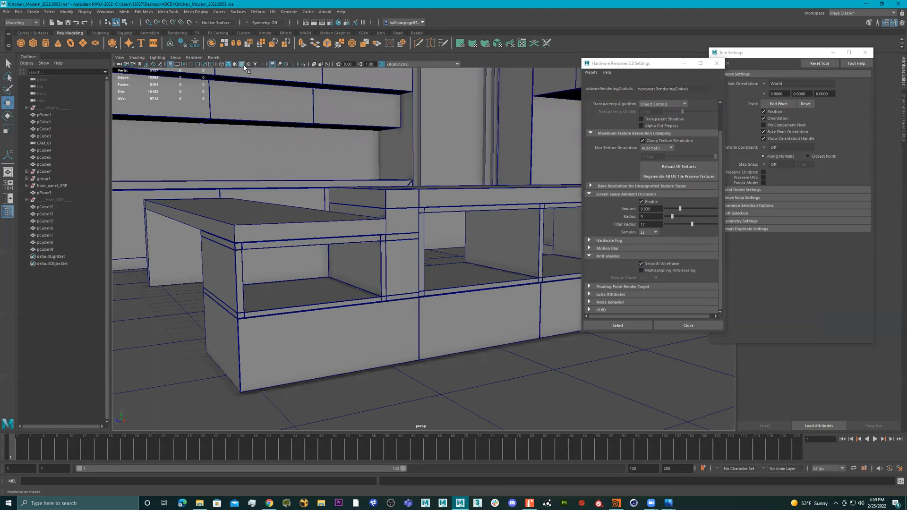
{"action": "right_click_drag", "start_coordinate": [350, 184], "coordinate": [291, 191], "text": "alt"}
{"action": "left_click_drag", "start_coordinate": [291, 191], "coordinate": [323, 189], "text": "alt"}
{"action": "left_click", "coordinate": [660, 264]}
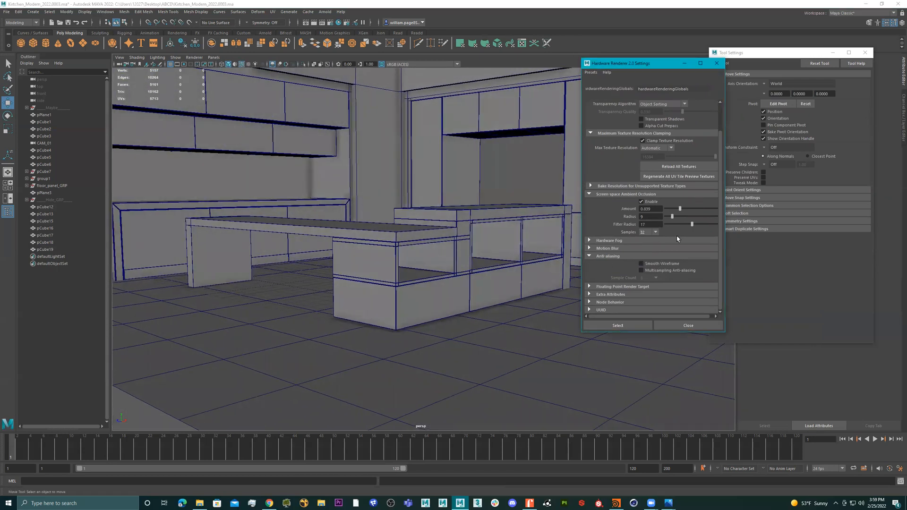
Step: Raise the ambient occlusion amount to about 0.88 and turn off wireframe on shaded
{"action": "scroll", "coordinate": [673, 222], "scroll_direction": "up", "scroll_amount": 2}
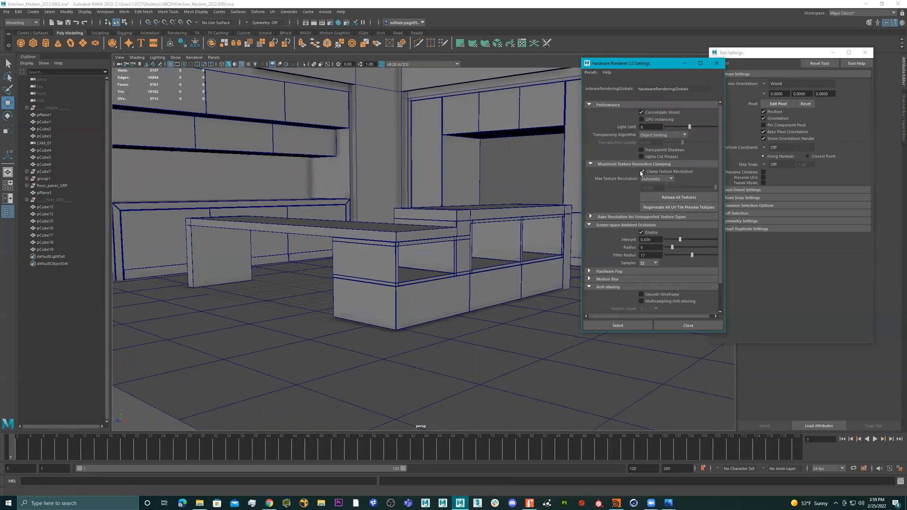
{"action": "scroll", "coordinate": [653, 242], "scroll_direction": "down", "scroll_amount": 2}
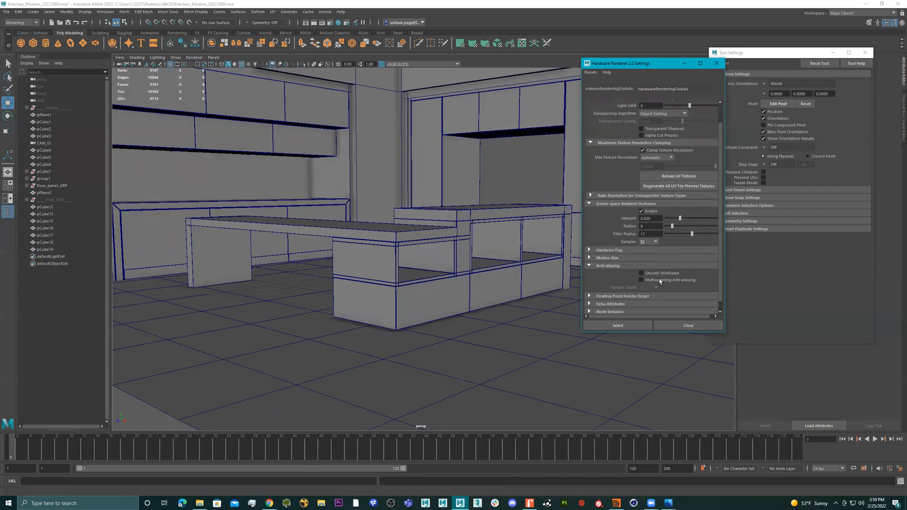
{"action": "scroll", "coordinate": [660, 281], "scroll_direction": "down", "scroll_amount": 1}
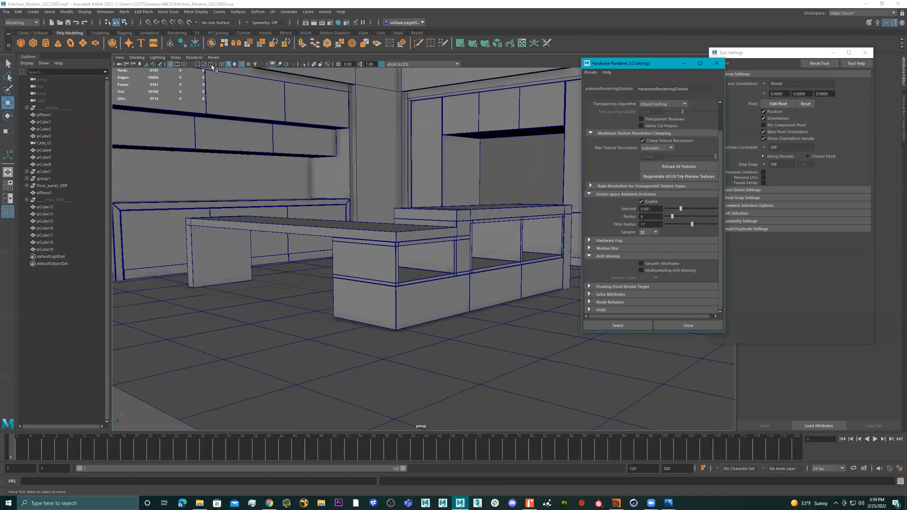
{"action": "left_click", "coordinate": [241, 63]}
{"action": "left_click_drag", "start_coordinate": [404, 180], "coordinate": [398, 175], "text": "alt"}
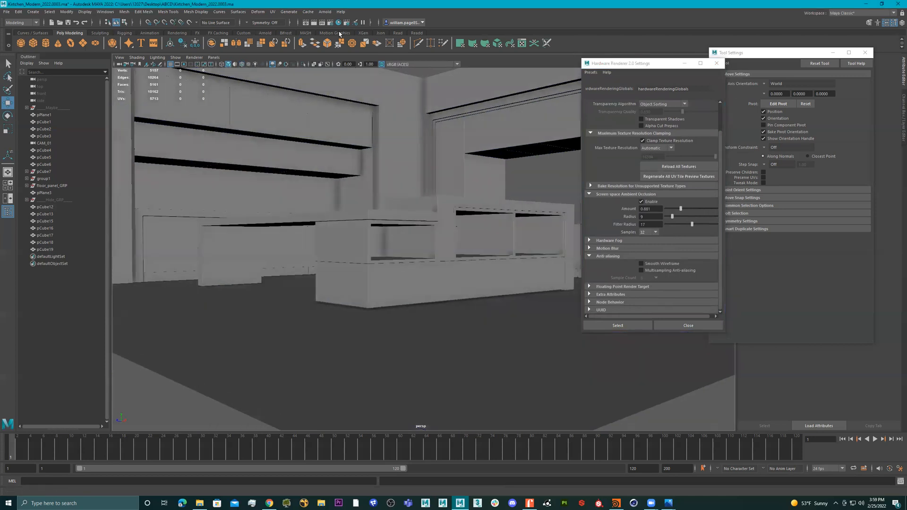
Step: Look through CAM_01, set the ambient occlusion amount to 0.810 and radius to 8, and close the renderer and tool settings
{"action": "left_click", "coordinate": [214, 57]}
{"action": "mouse_move", "coordinate": [232, 65]}
{"action": "left_click", "coordinate": [298, 68]}
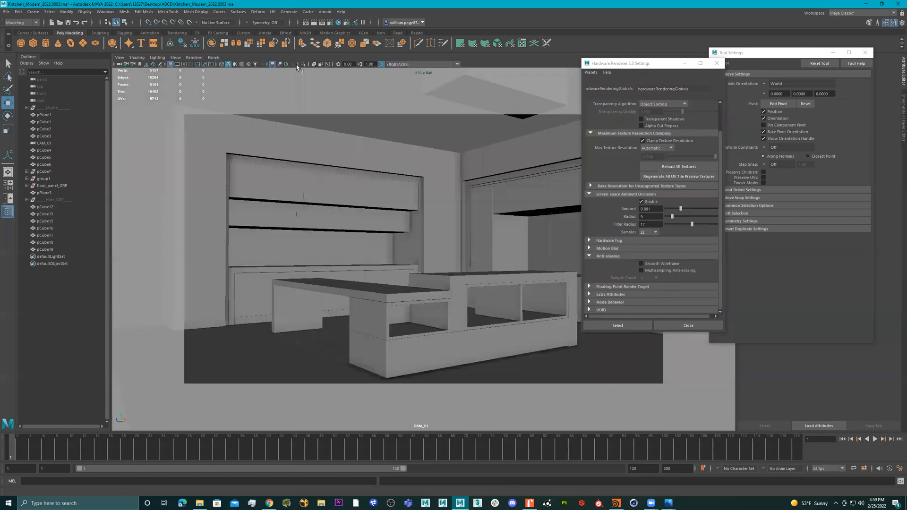
{"action": "left_click_drag", "start_coordinate": [675, 213], "coordinate": [667, 216]}
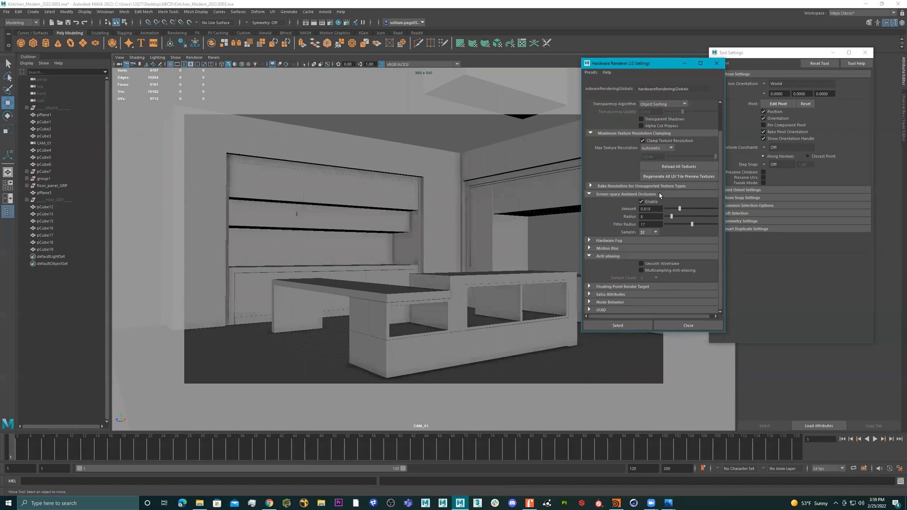
{"action": "left_click", "coordinate": [716, 63]}
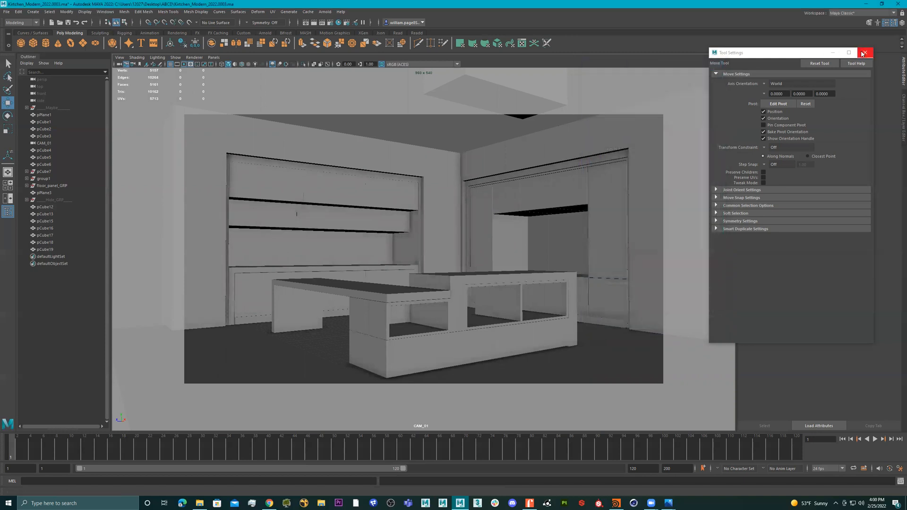
{"action": "left_click", "coordinate": [865, 53]}
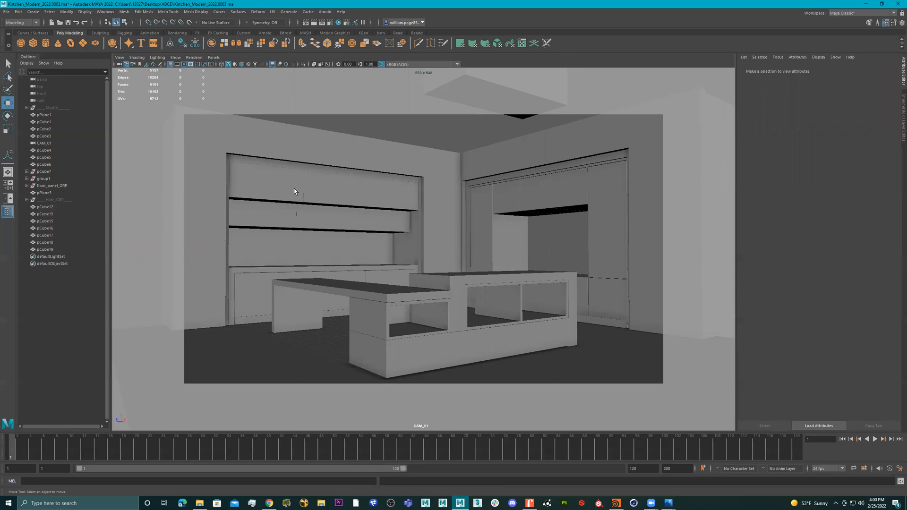
{"action": "left_click", "coordinate": [279, 187]}
{"action": "left_click", "coordinate": [539, 246]}
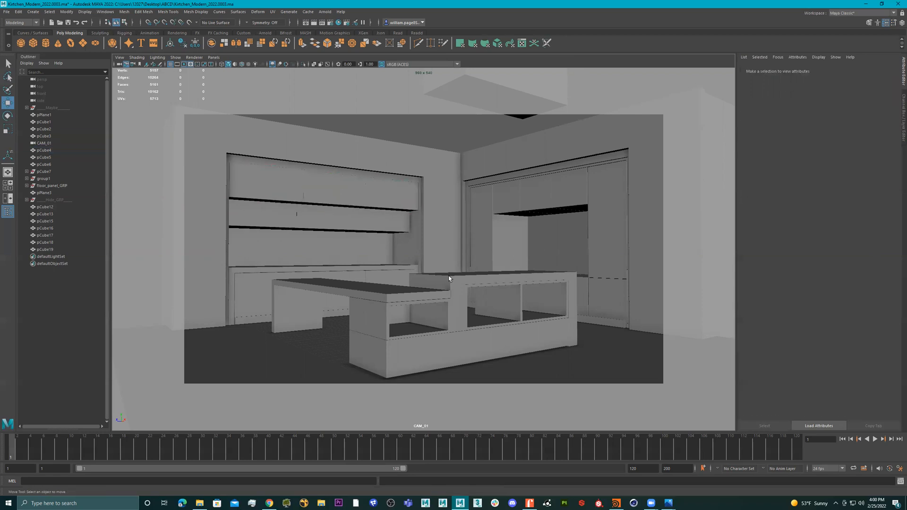